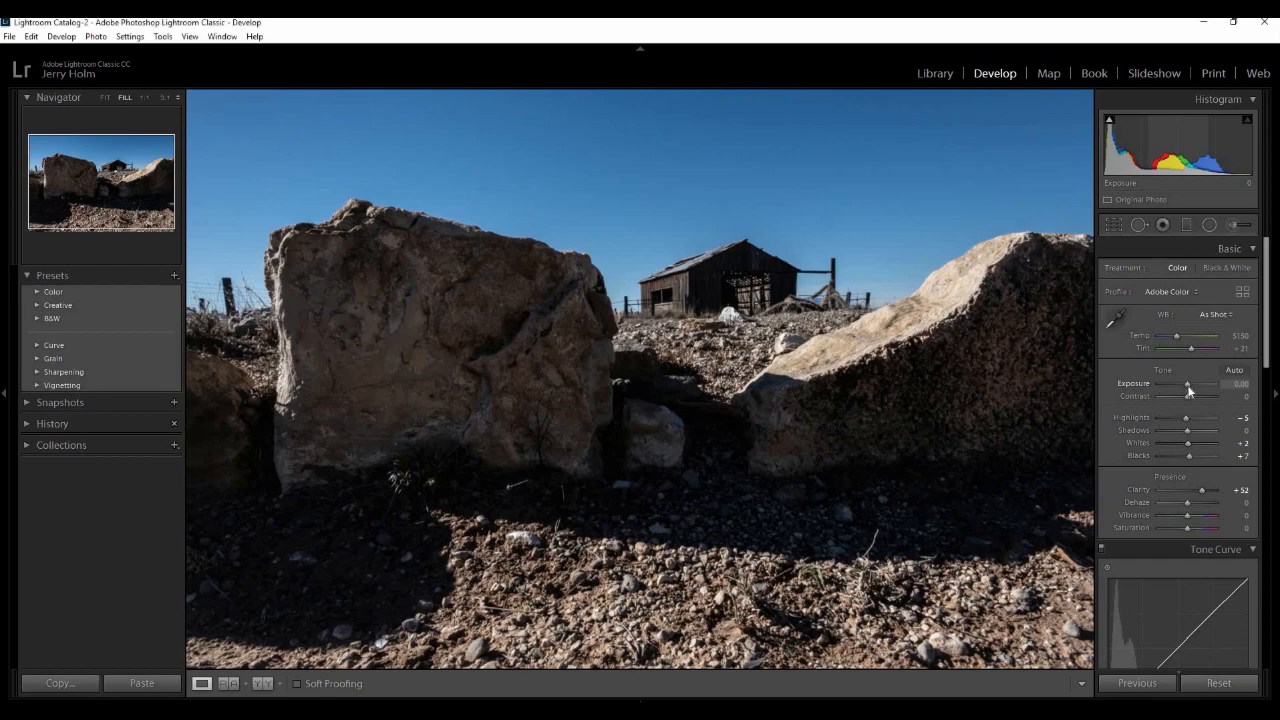
Set the photo's basic tone to exposure +0.24, shadows +100 and highlights -40
left_click_drag(1187, 385, 1198, 391)
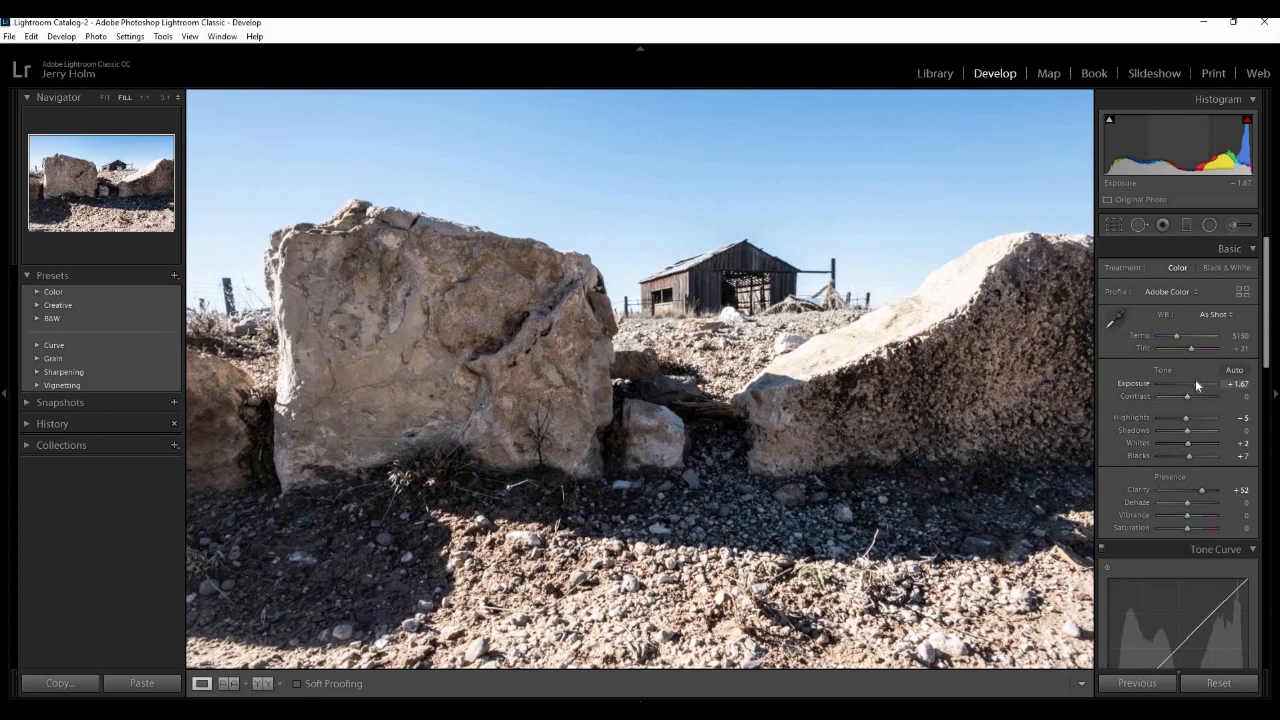
left_click_drag(1194, 385, 1188, 385)
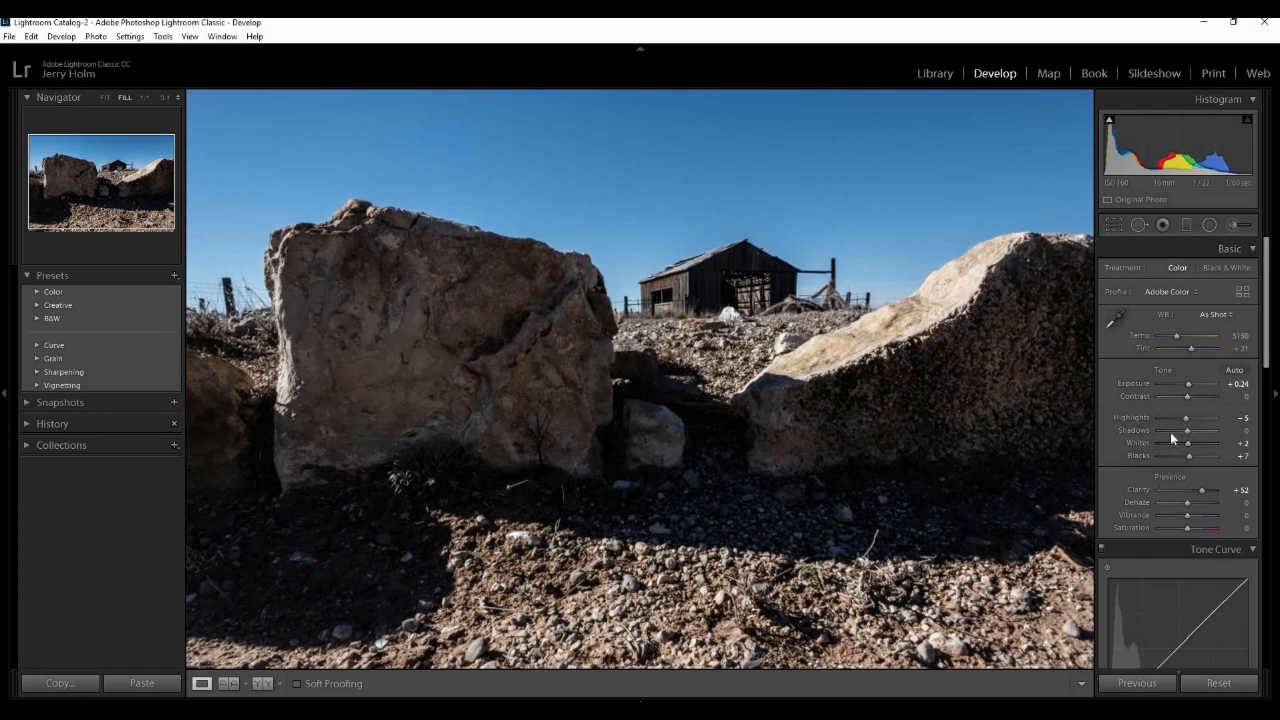
left_click_drag(1188, 429, 1217, 449)
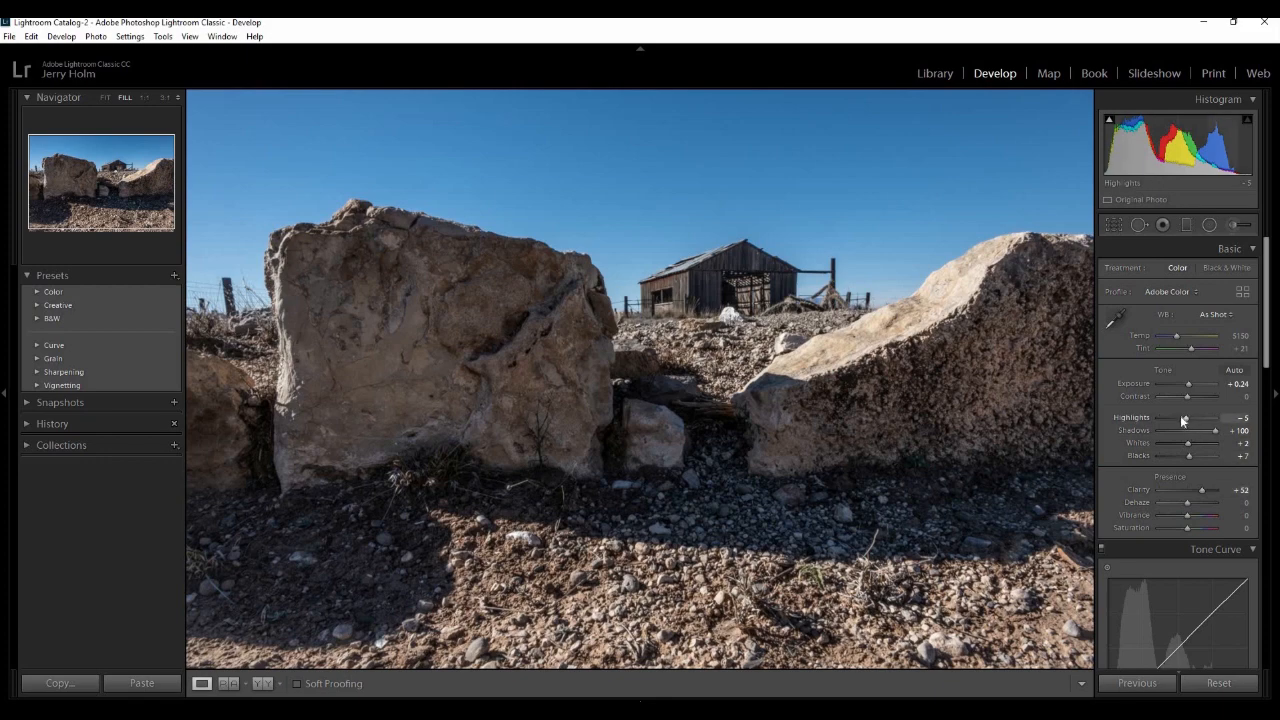
mouse_move(1181, 420)
left_mouse_down()
mouse_move(1163, 423)
mouse_move(1216, 420)
mouse_move(1173, 442)
left_mouse_up()
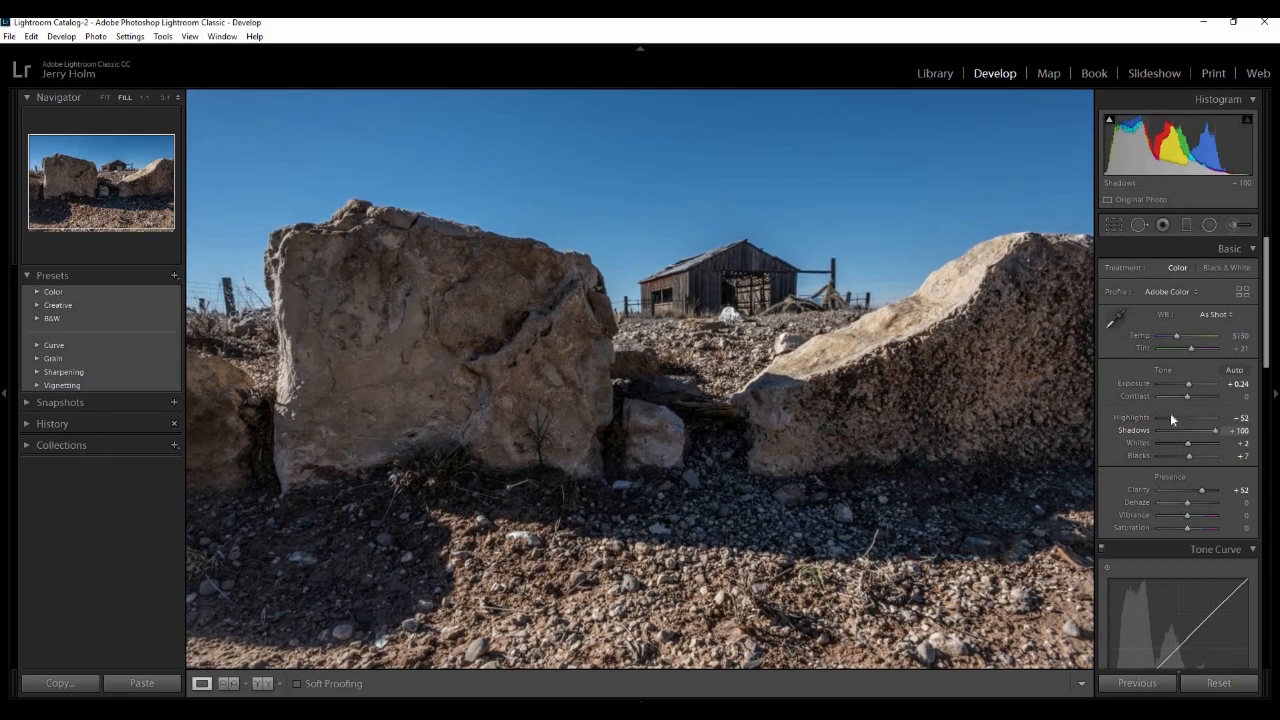
left_click(1175, 417)
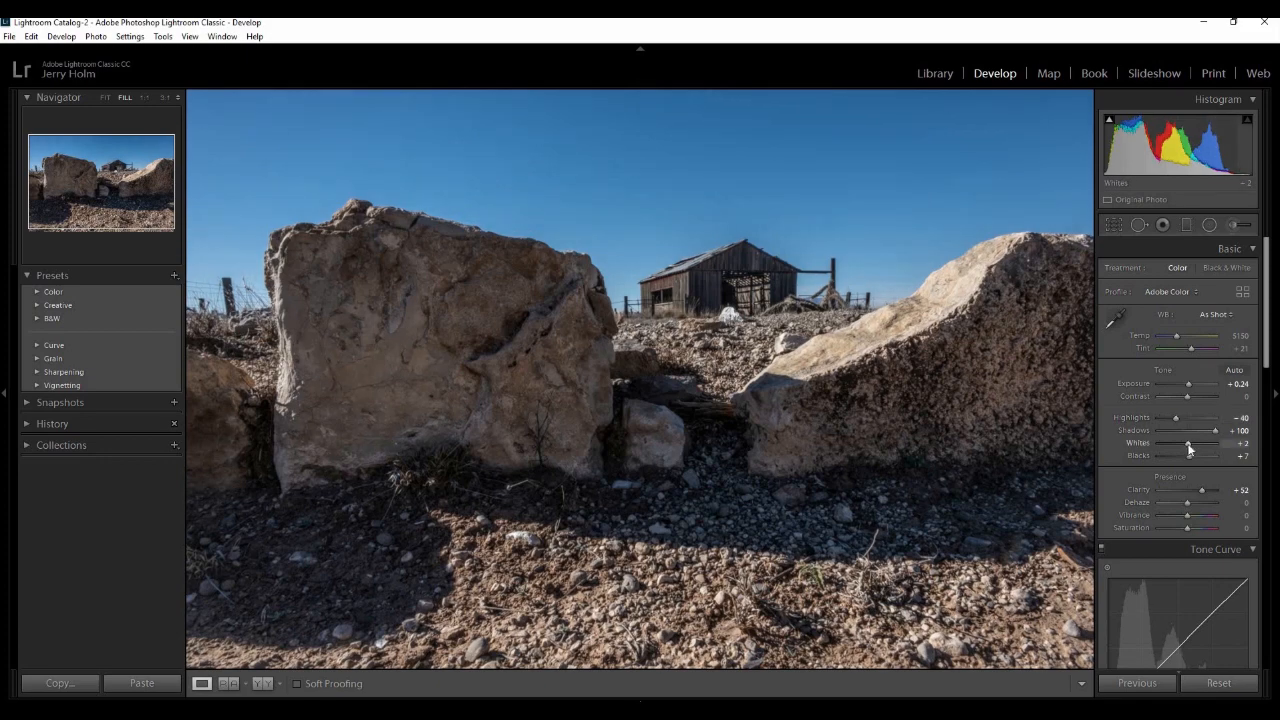
Lower the contrast to -74 and rebalance the tones with shadows +69, whites +14 and blacks +10
left_click_drag(1188, 444, 1183, 455)
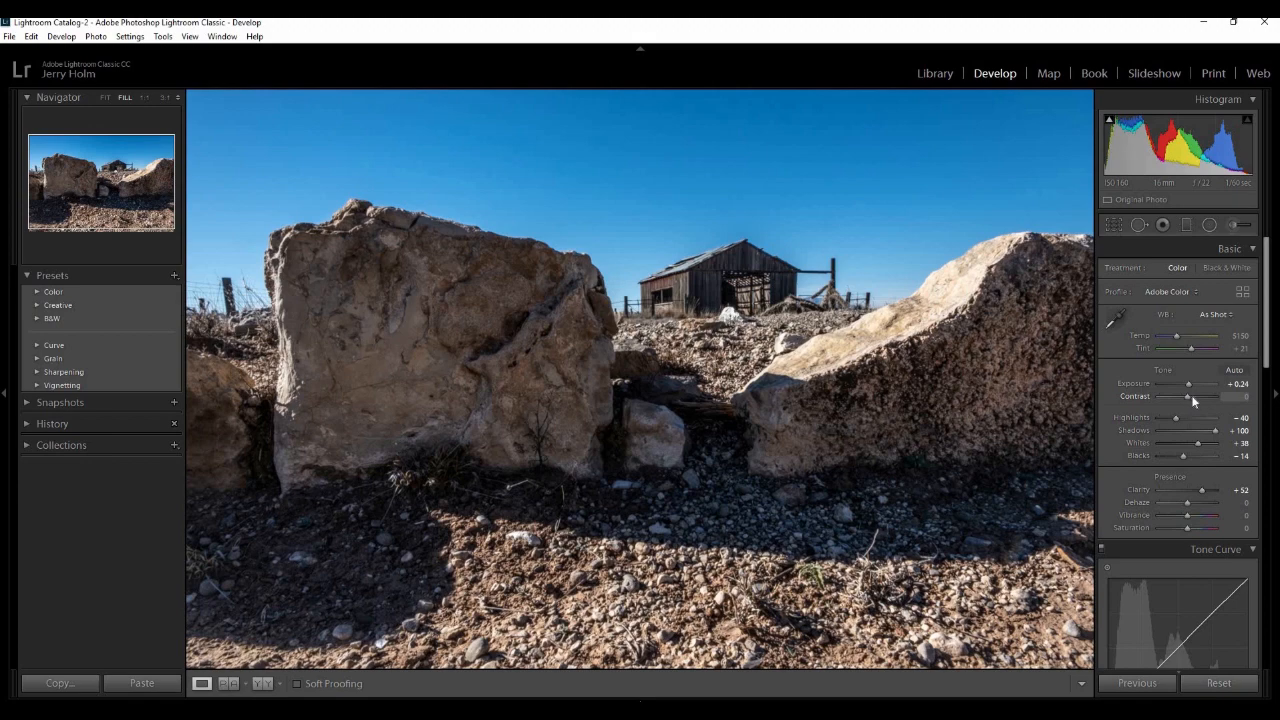
left_click_drag(1193, 400, 1201, 400)
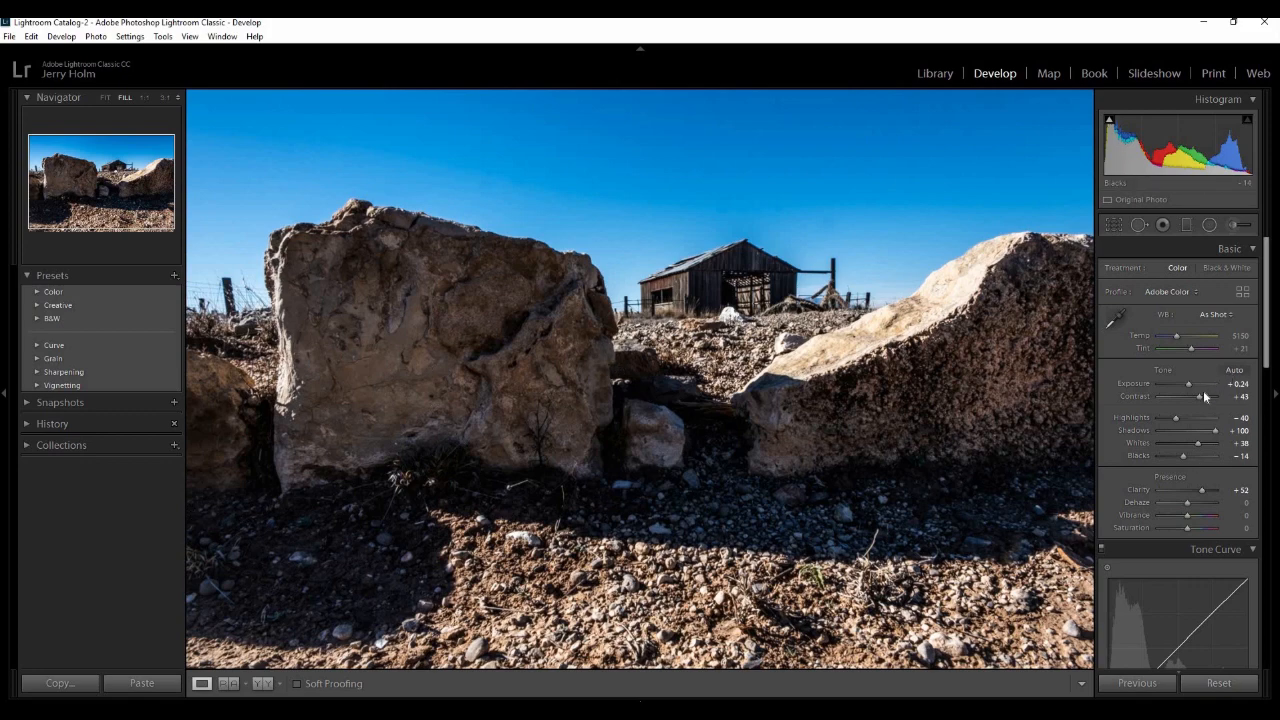
left_click_drag(1195, 397, 1165, 400)
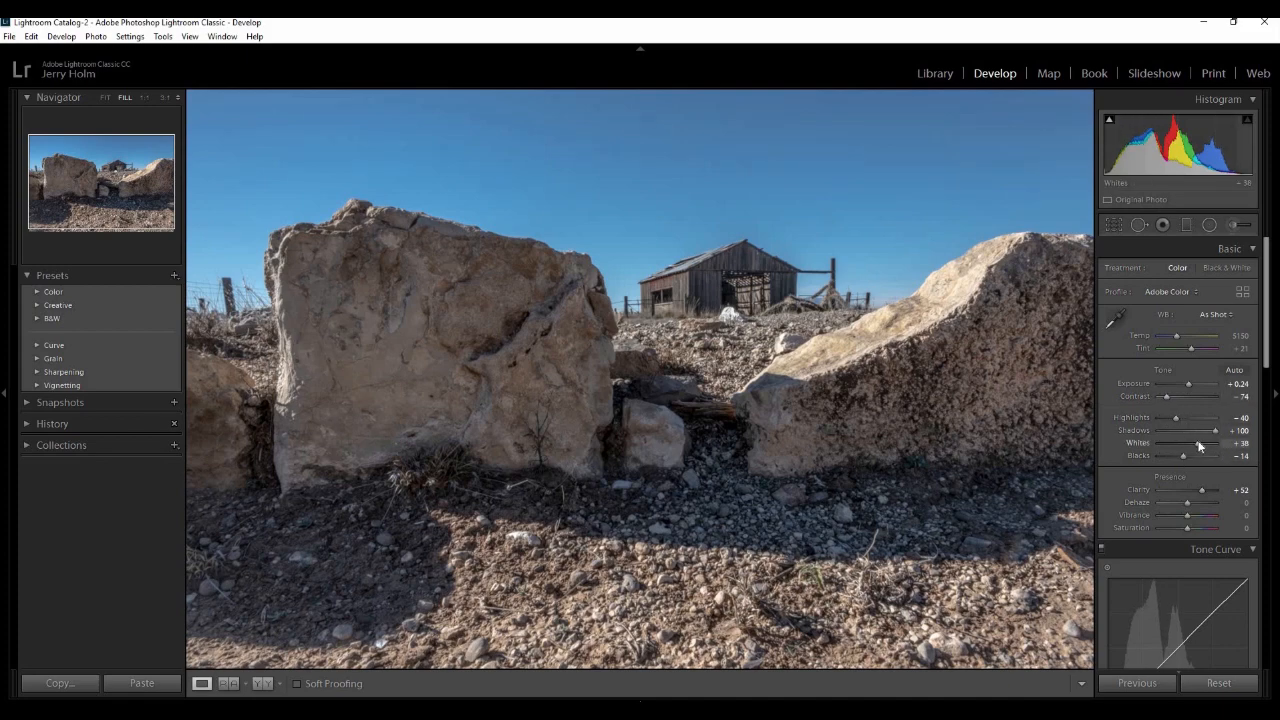
left_click_drag(1199, 446, 1181, 454)
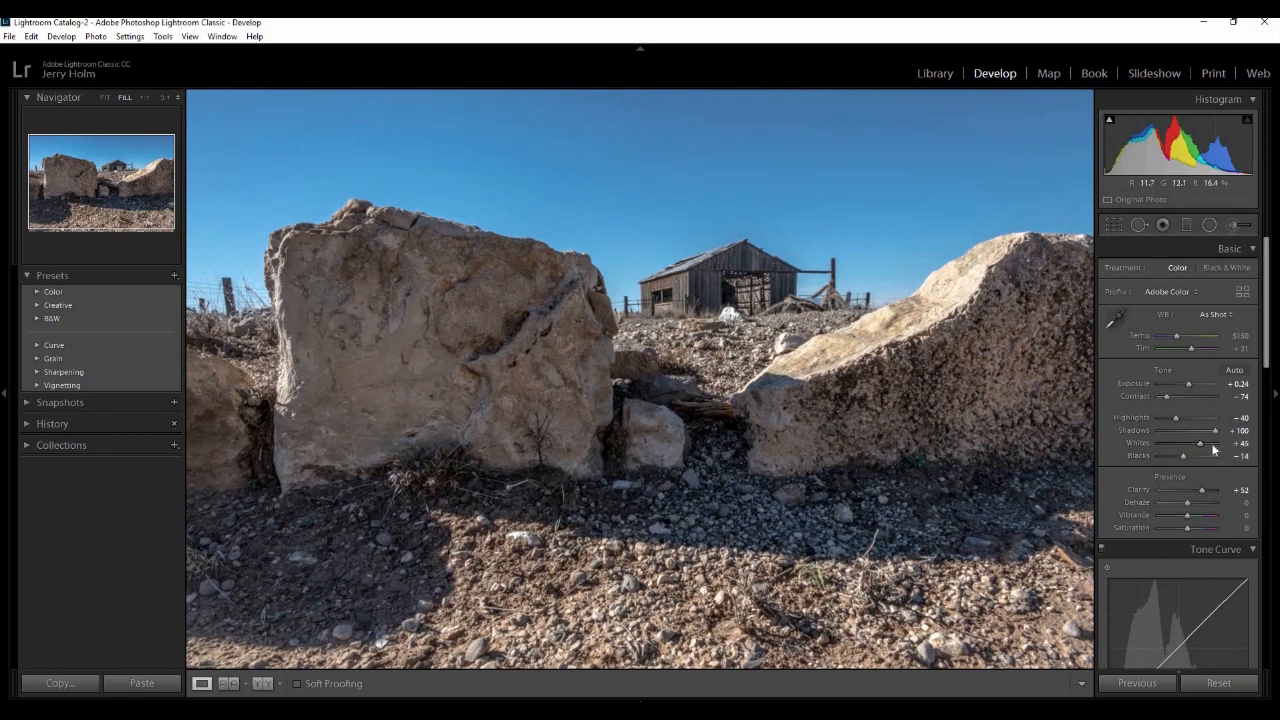
mouse_move(1200, 444)
left_mouse_down()
mouse_move(1189, 443)
mouse_move(1208, 431)
mouse_move(1190, 458)
left_mouse_up()
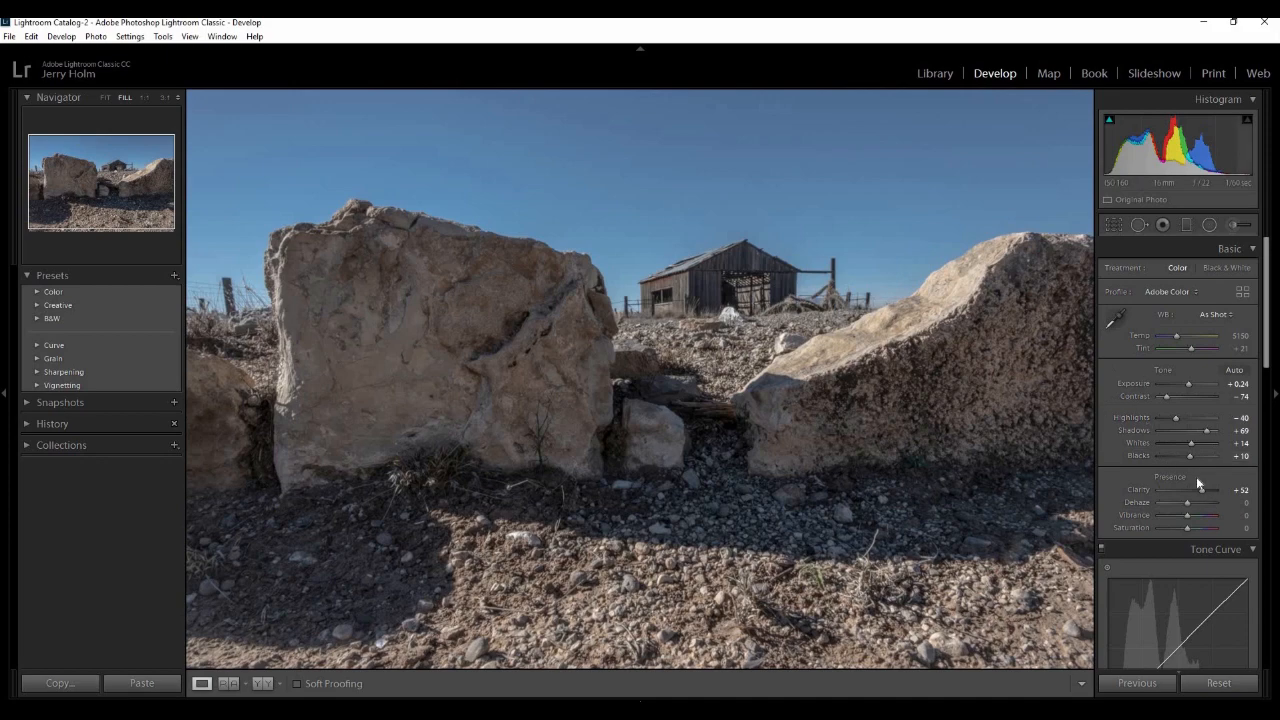
Compare the strongest and softest clarity on the photo and settle on a clarity of +33
left_click_drag(1194, 492, 1238, 501)
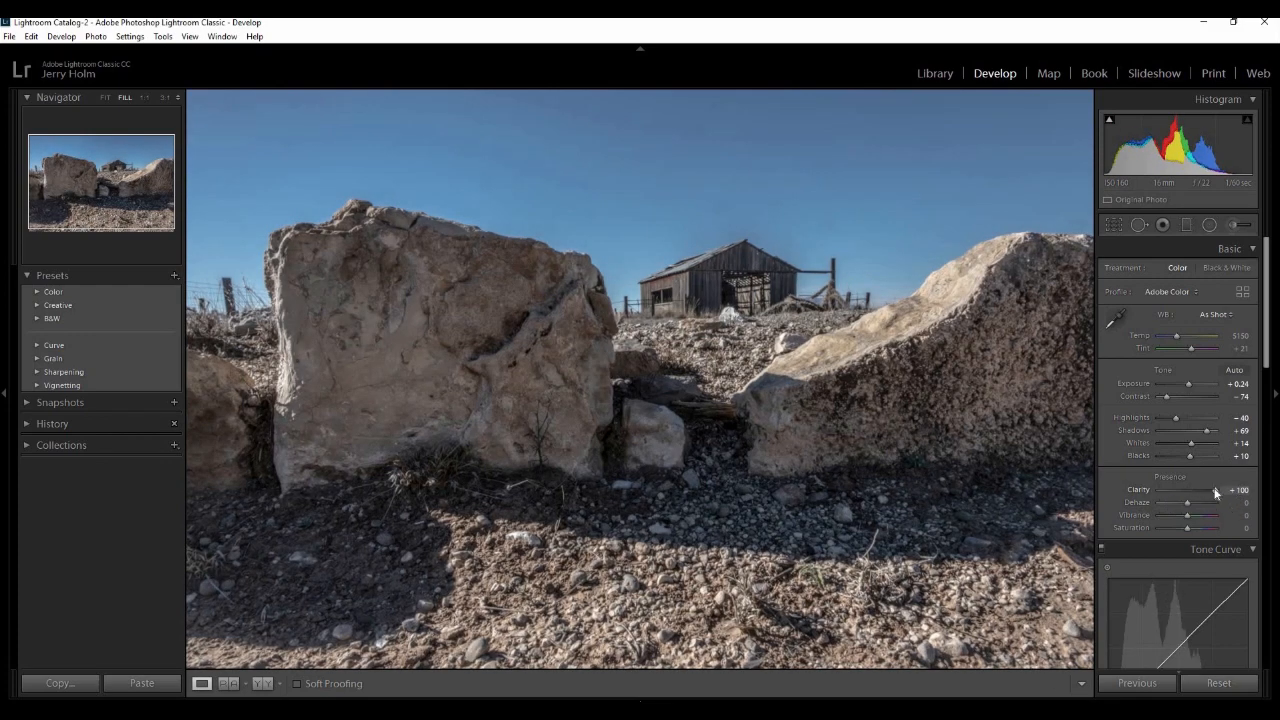
left_click_drag(1214, 489, 1137, 509)
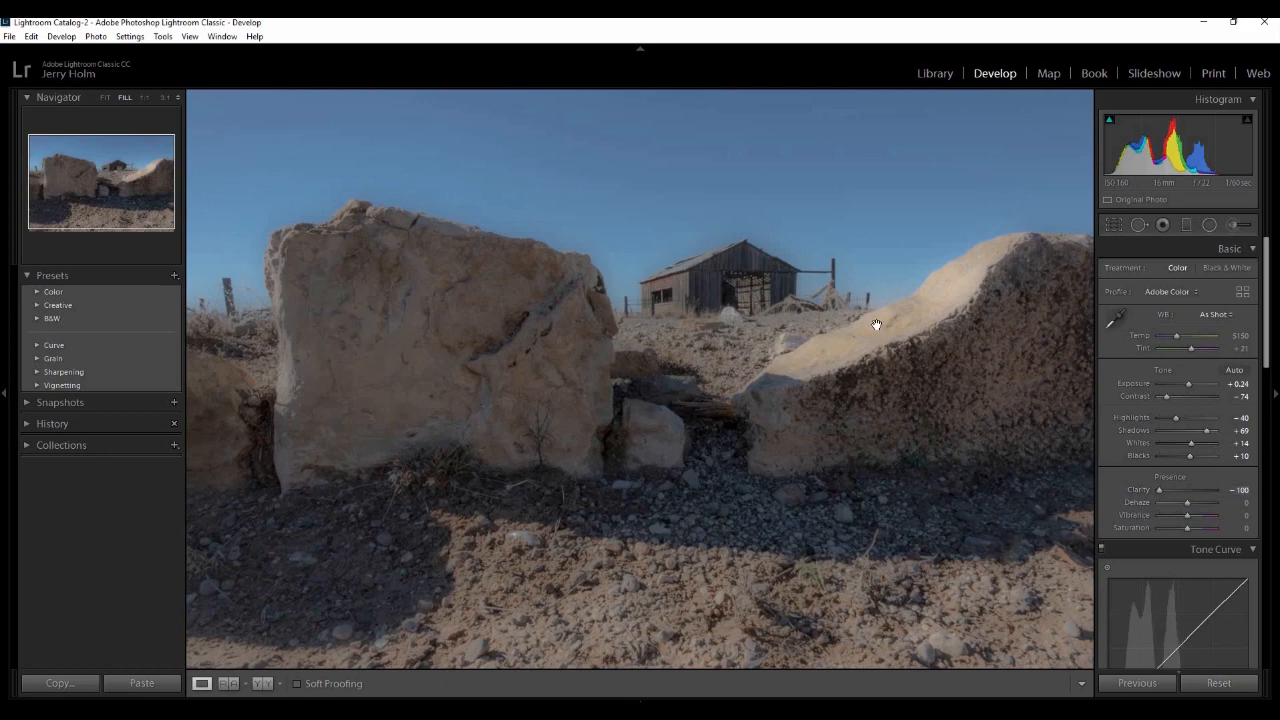
left_click_drag(1158, 491, 1187, 490)
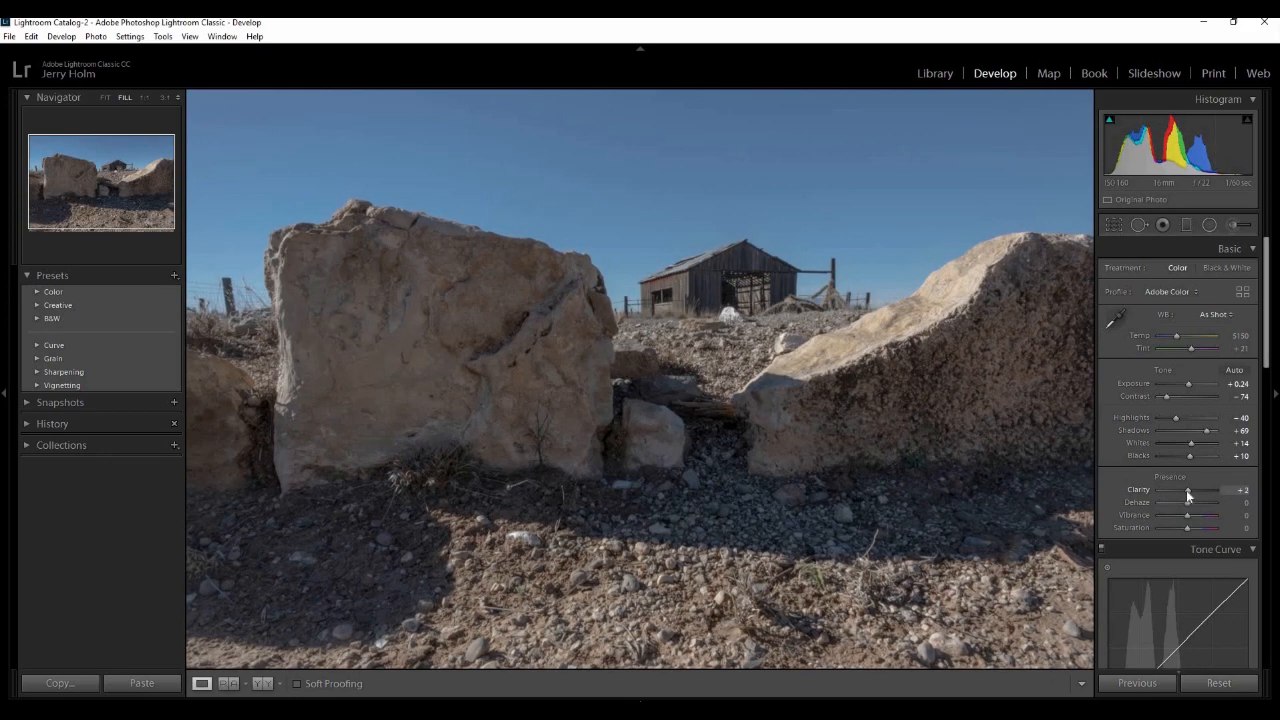
left_click_drag(1187, 490, 1194, 492)
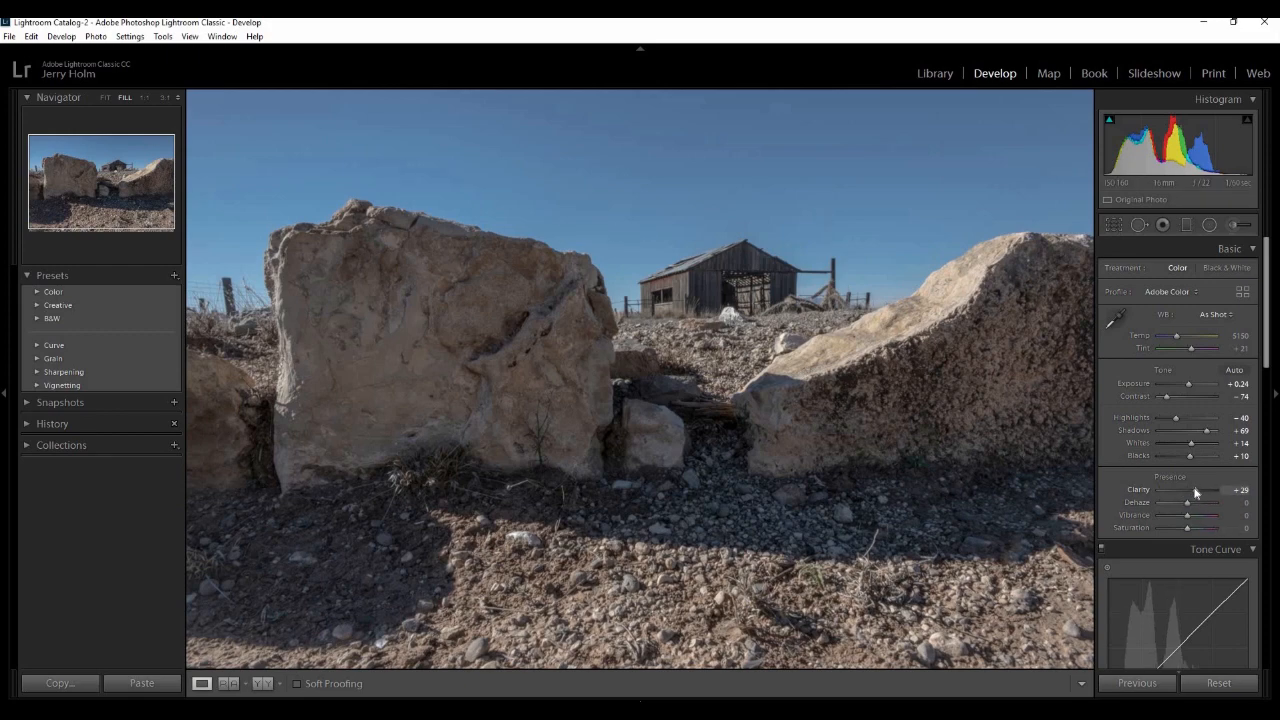
left_click_drag(1195, 489, 1197, 491)
Set dehaze to +10 and adjust the colour intensity to vibrance +38 and saturation -2
mouse_move(1197, 509)
left_mouse_down()
mouse_move(1171, 500)
mouse_move(1189, 506)
left_mouse_up()
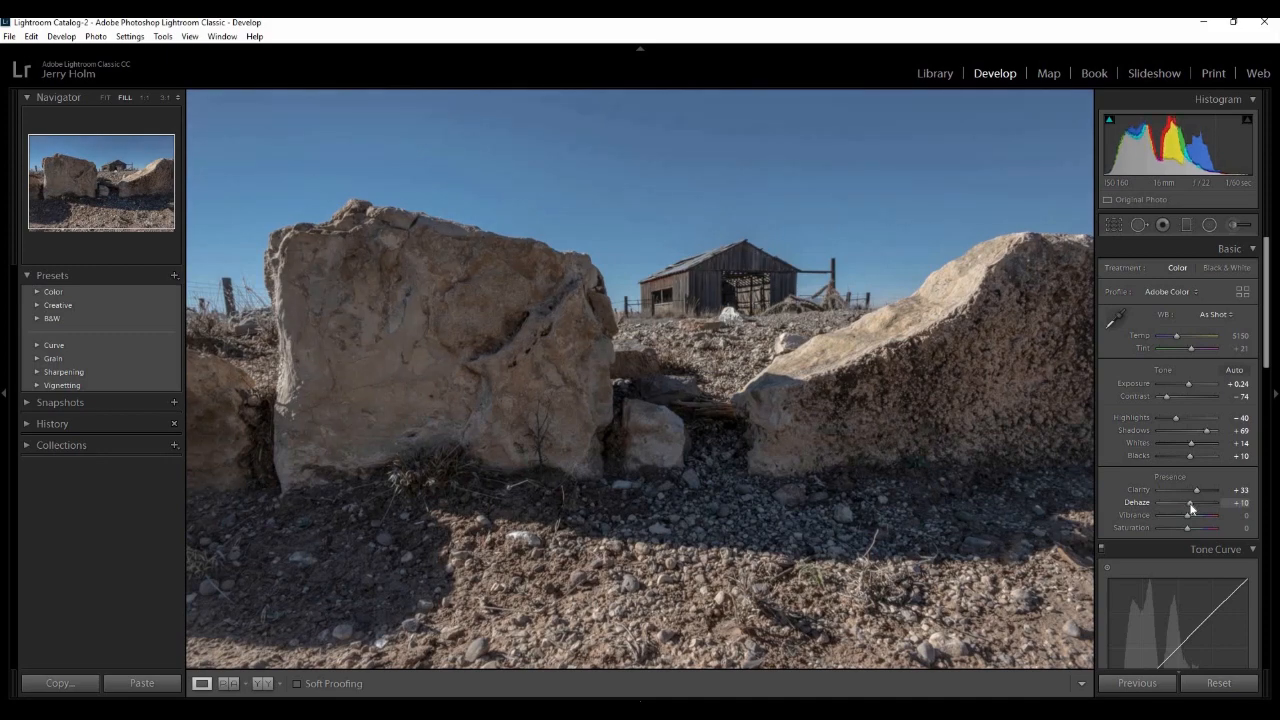
left_click_drag(1189, 515, 1205, 516)
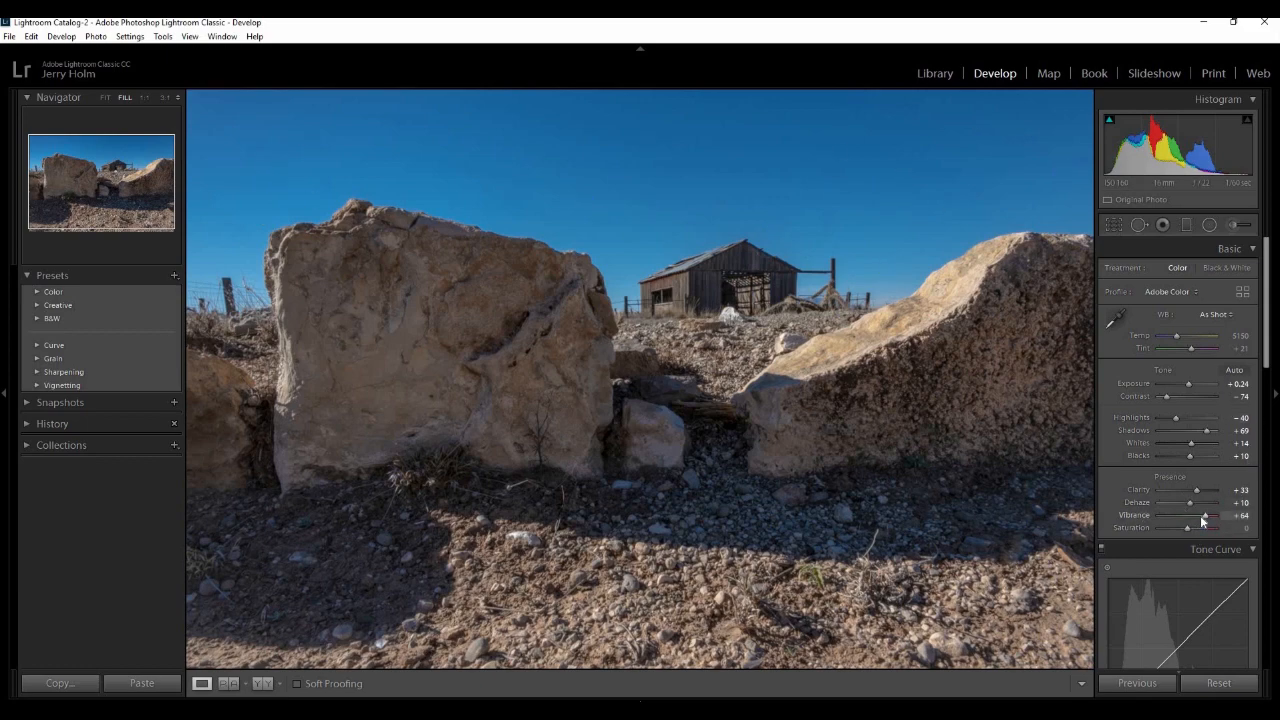
mouse_move(1203, 515)
left_mouse_down()
mouse_move(1163, 532)
mouse_move(1203, 534)
mouse_move(1183, 527)
mouse_move(1197, 516)
left_mouse_up()
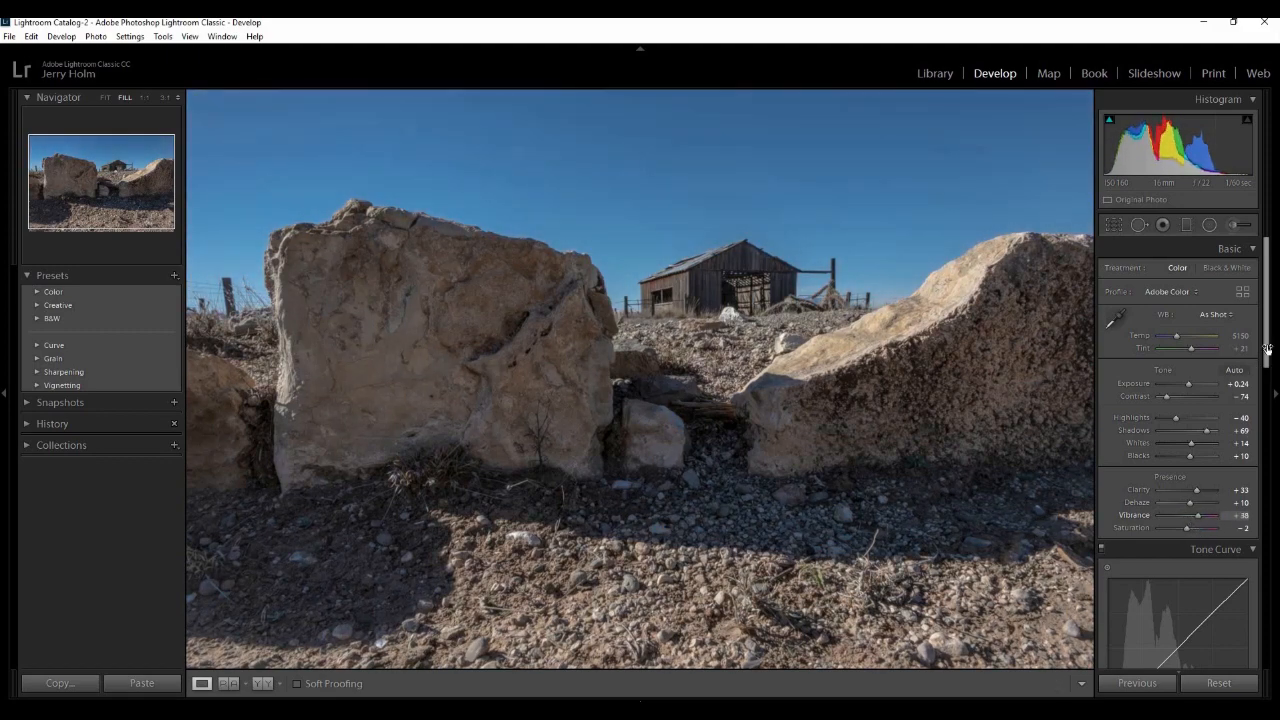
Try exaggerated sharpening at 1:1 on the rock and barn, with amount 104, radius 2.1 and detail 54, and reset it to defaults
left_click_drag(1266, 350, 1266, 578)
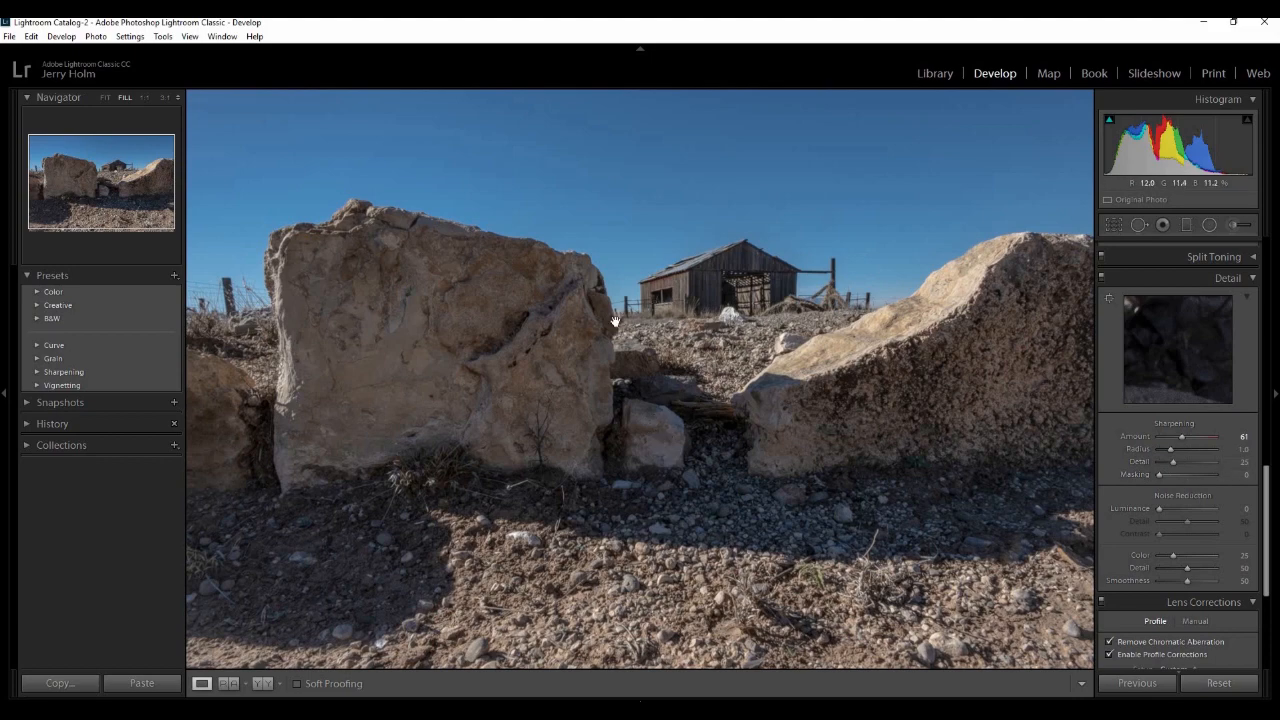
left_click_drag(572, 314, 735, 416)
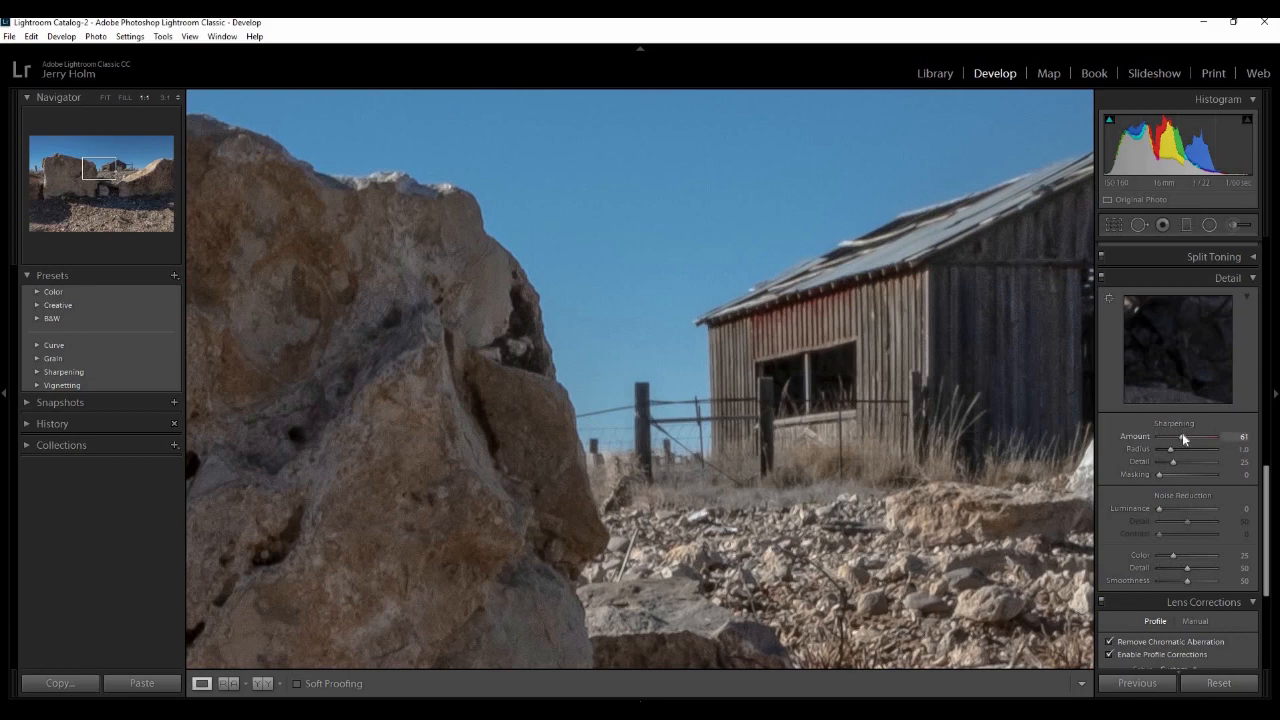
mouse_move(1199, 443)
left_mouse_down()
mouse_move(1210, 449)
mouse_move(1184, 454)
left_mouse_up()
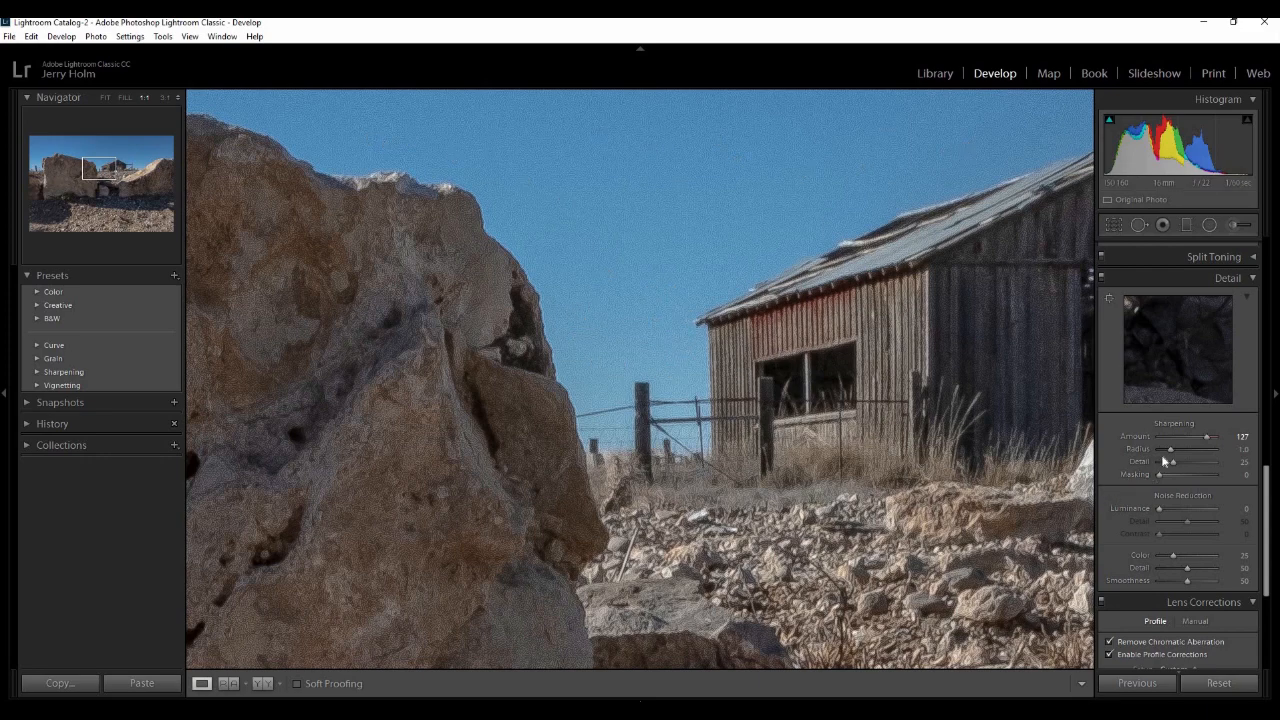
left_click_drag(1176, 453, 1200, 468)
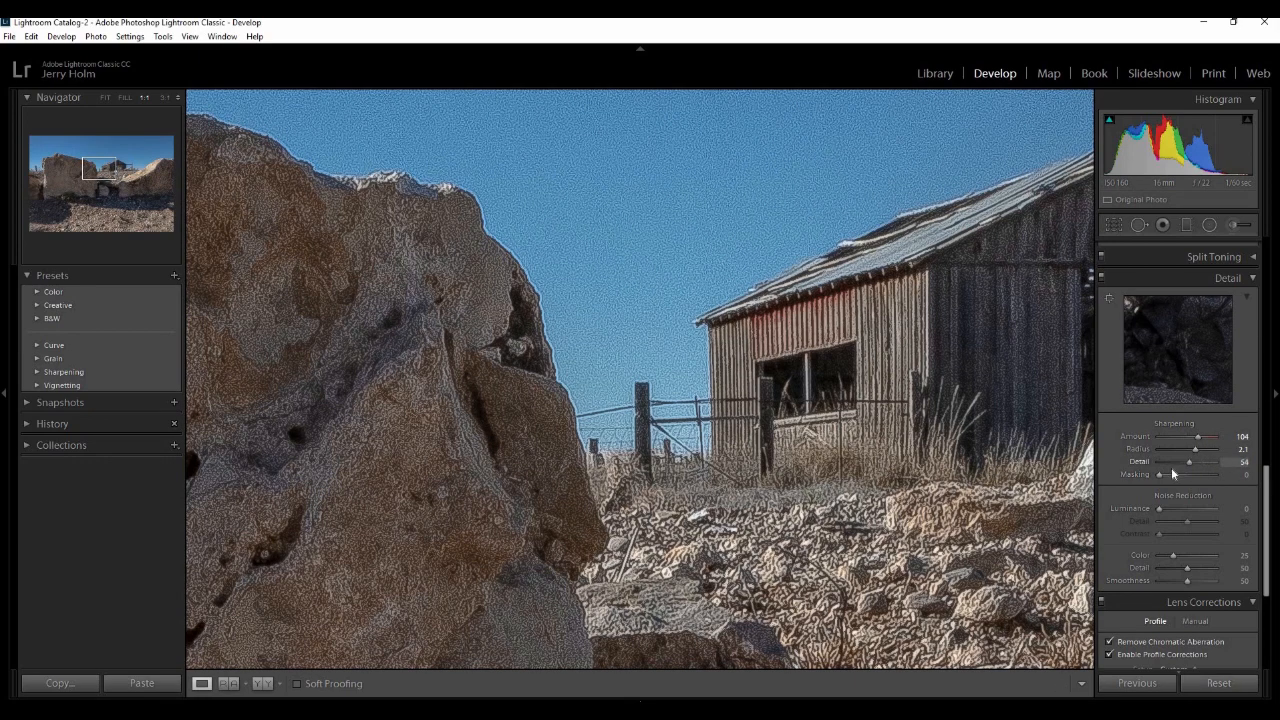
left_click_drag(1173, 474, 1168, 468)
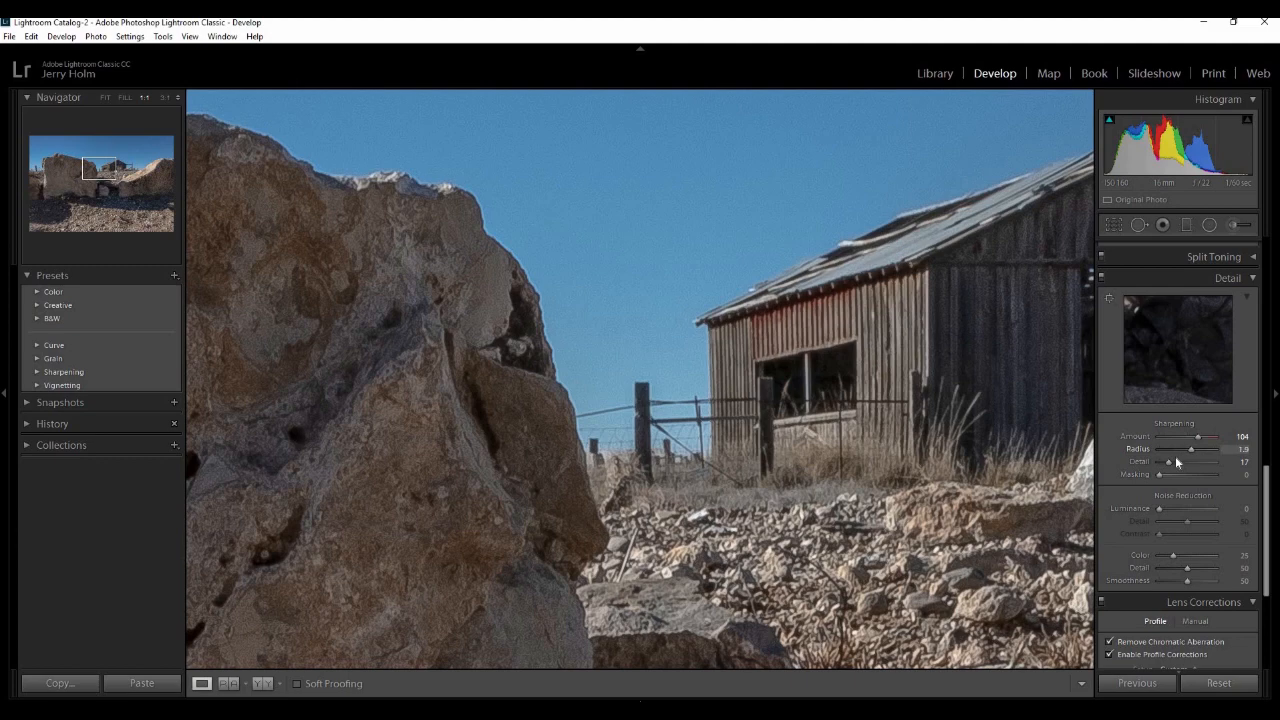
left_click(1175, 456)
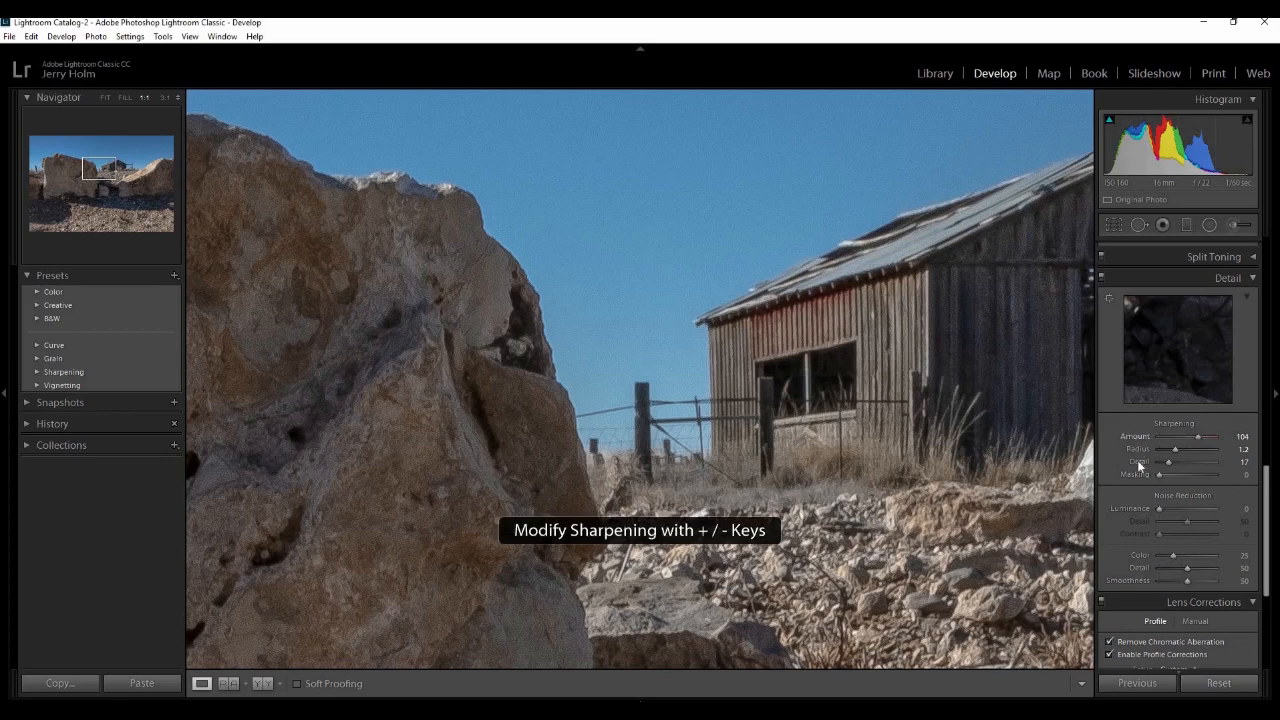
double_click(1138, 464)
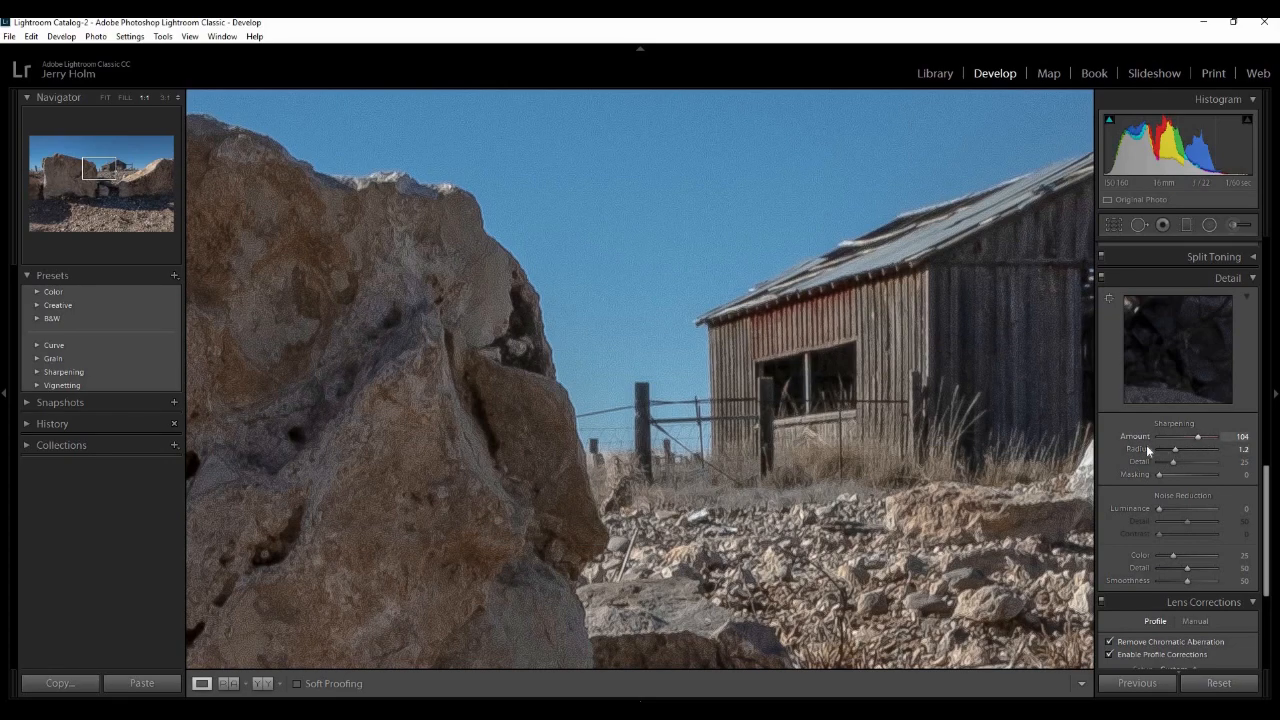
double_click(1135, 438)
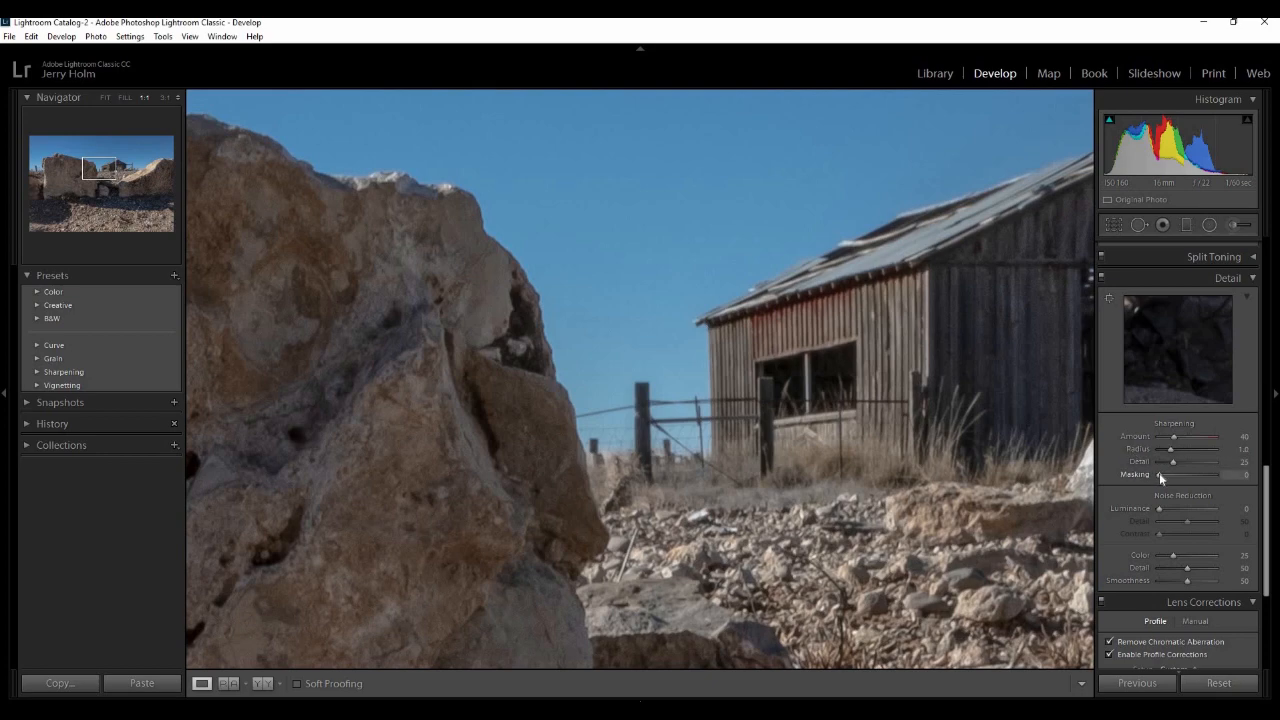
Restrict the sharpening to the edges with a masking value of 60, using the black-and-white mask preview
left_click_drag(1158, 473, 1203, 482)
left_click_drag(1175, 437, 1218, 438)
key("alt")
mouse_move(1160, 476)
left_mouse_down()
mouse_move(1206, 482)
mouse_move(1161, 477)
mouse_move(1195, 479)
mouse_move(1167, 487)
mouse_move(1183, 490)
mouse_move(1188, 475)
mouse_move(1157, 471)
left_mouse_up()
left_click_drag(1159, 474, 1196, 471)
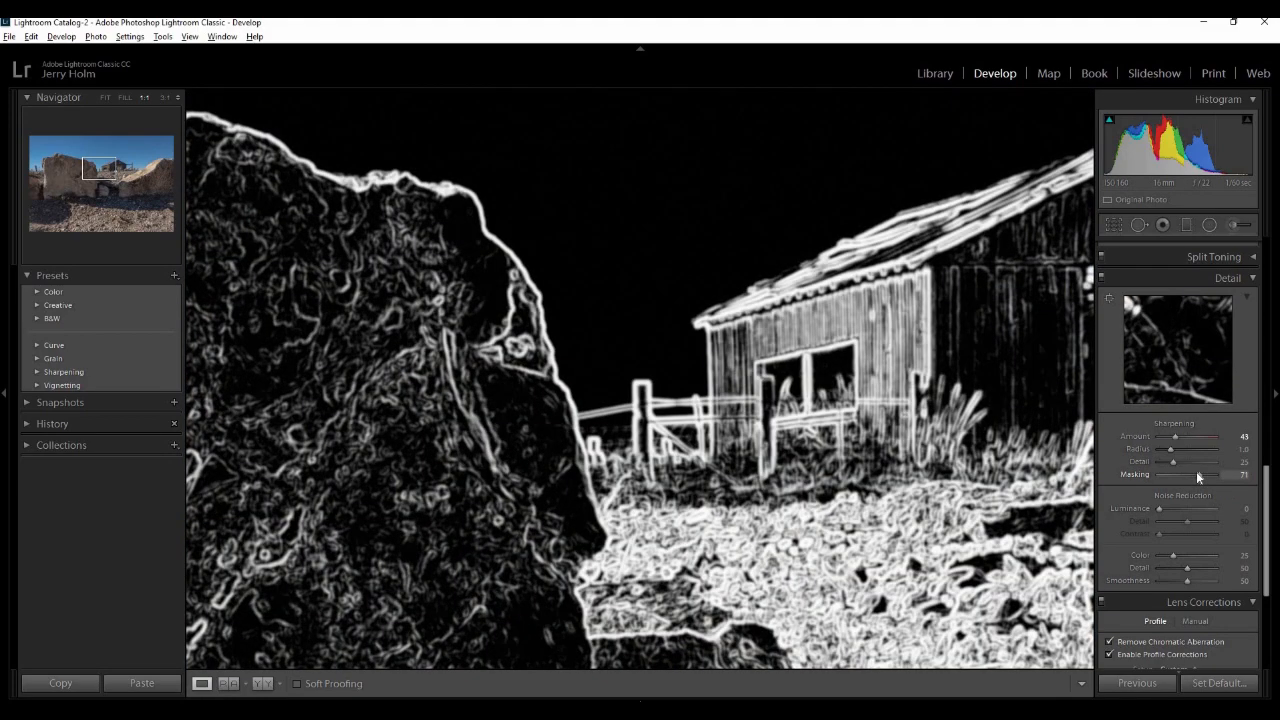
left_click_drag(1198, 477, 1191, 476)
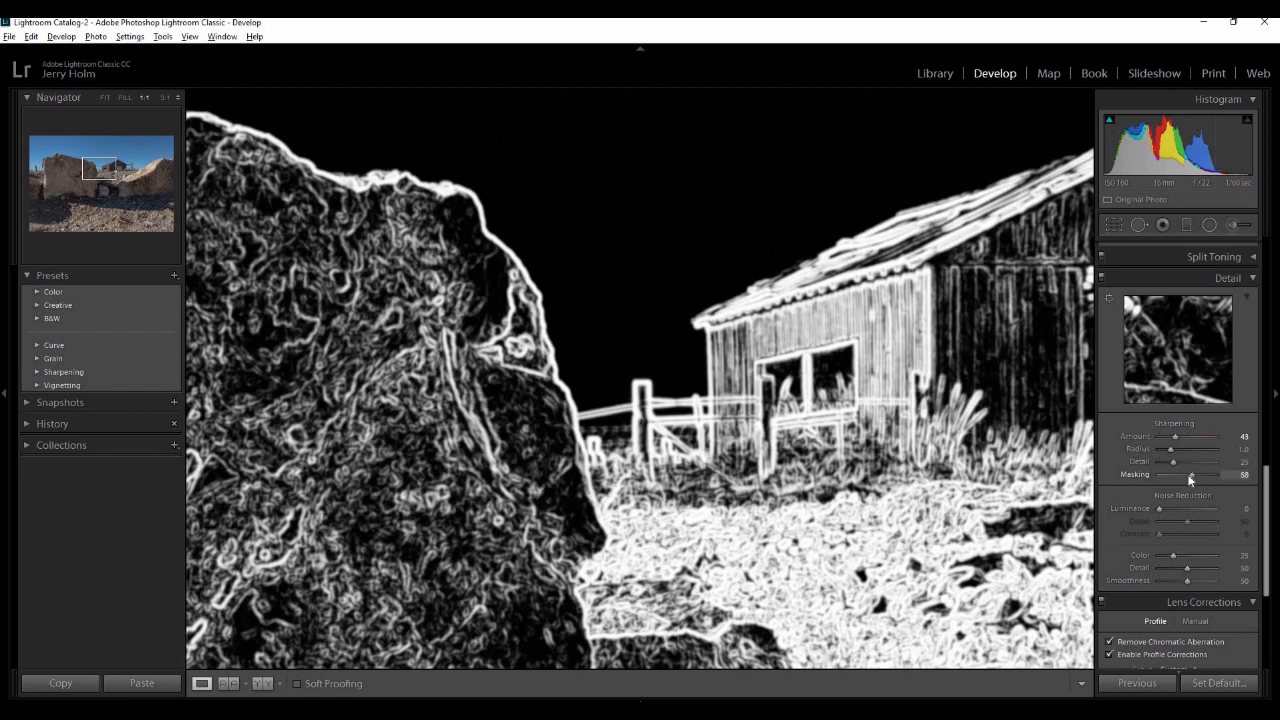
left_click_drag(1190, 479, 1189, 474)
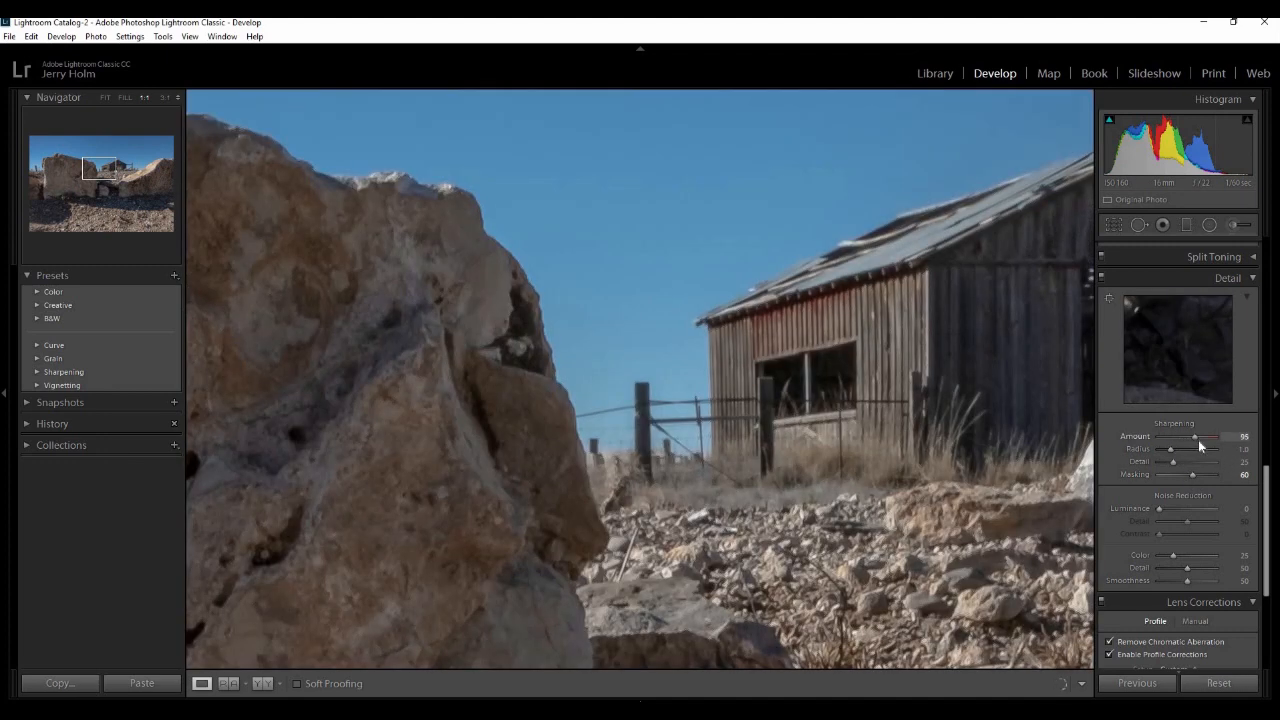
Refine the masked sharpening to an amount of 59 and a radius of 1.2, testing high detail and reducing it
left_click_drag(1158, 452, 1207, 453)
left_click_drag(1202, 437, 1191, 437)
left_click(1208, 451)
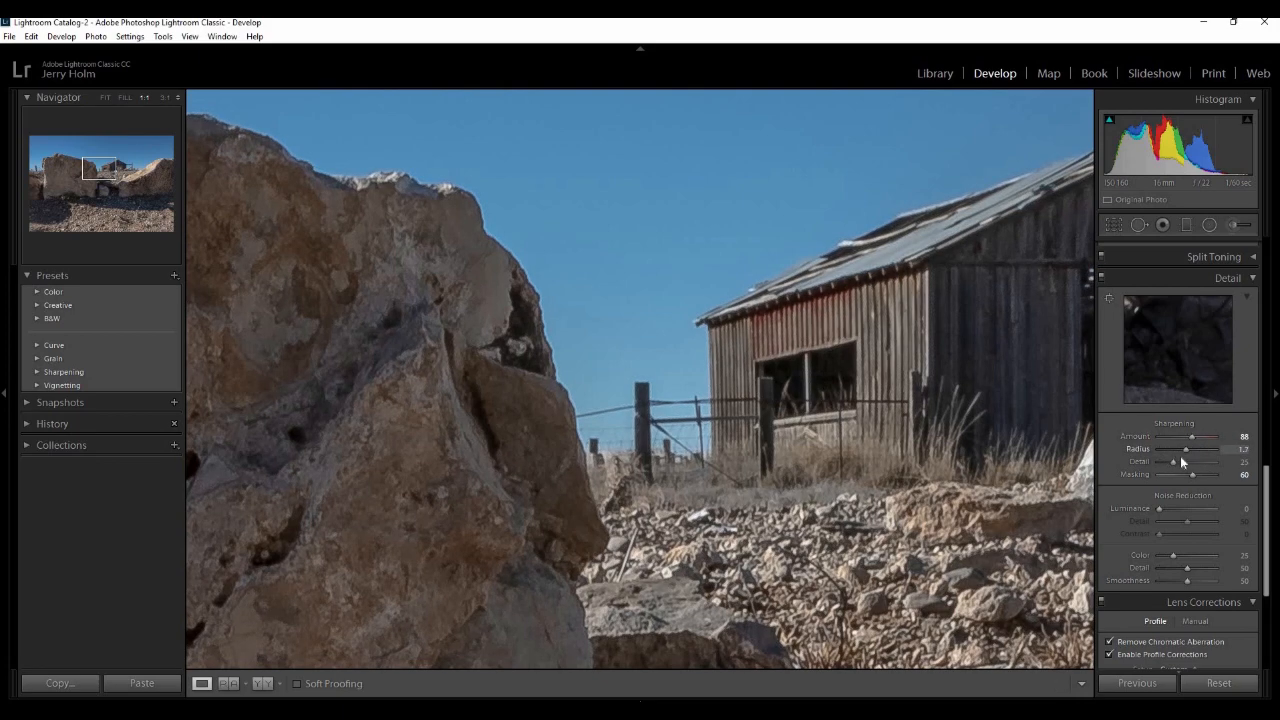
left_click_drag(1180, 456, 1222, 454)
left_click_drag(1175, 465, 1205, 465)
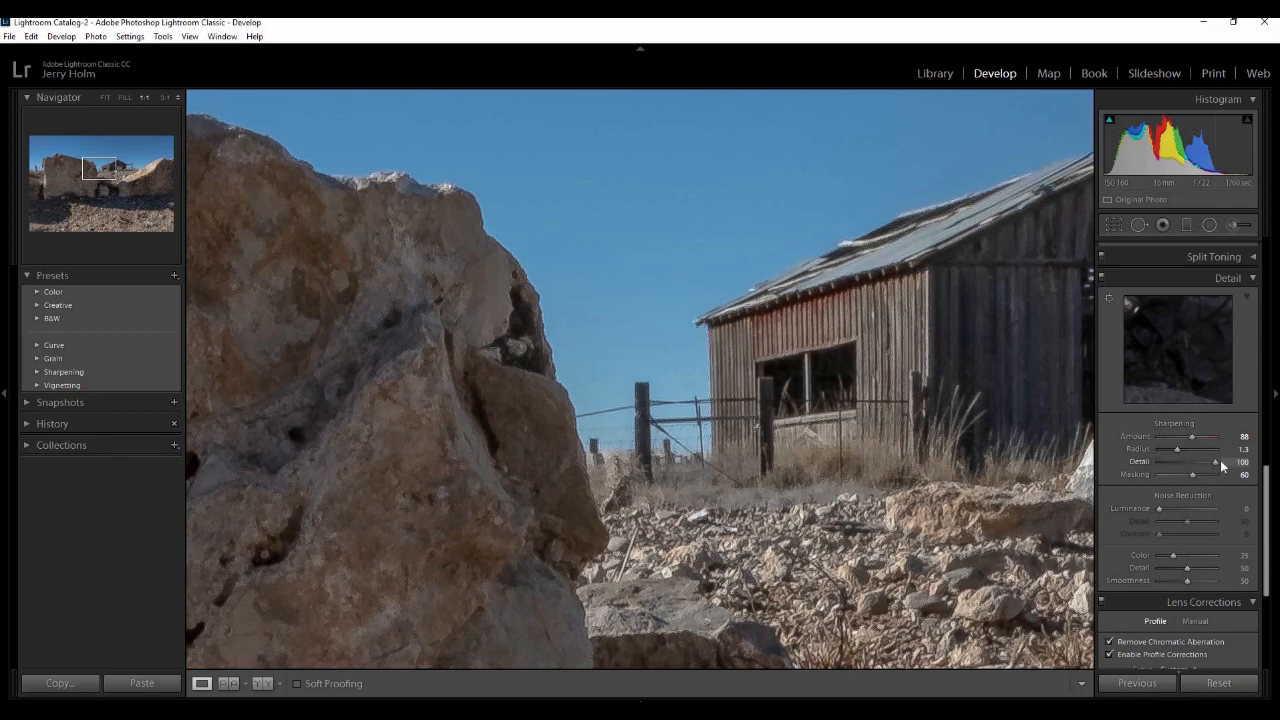
mouse_move(1162, 468)
left_mouse_down()
mouse_move(1218, 465)
mouse_move(1169, 472)
left_mouse_up()
mouse_move(1175, 453)
left_mouse_down()
mouse_move(1185, 439)
mouse_move(1171, 461)
left_mouse_up()
Try the Black & White treatment on the whole photo, view its Black & White Mix sliders, and restore the Color treatment
left_click_drag(1266, 538, 1243, 243)
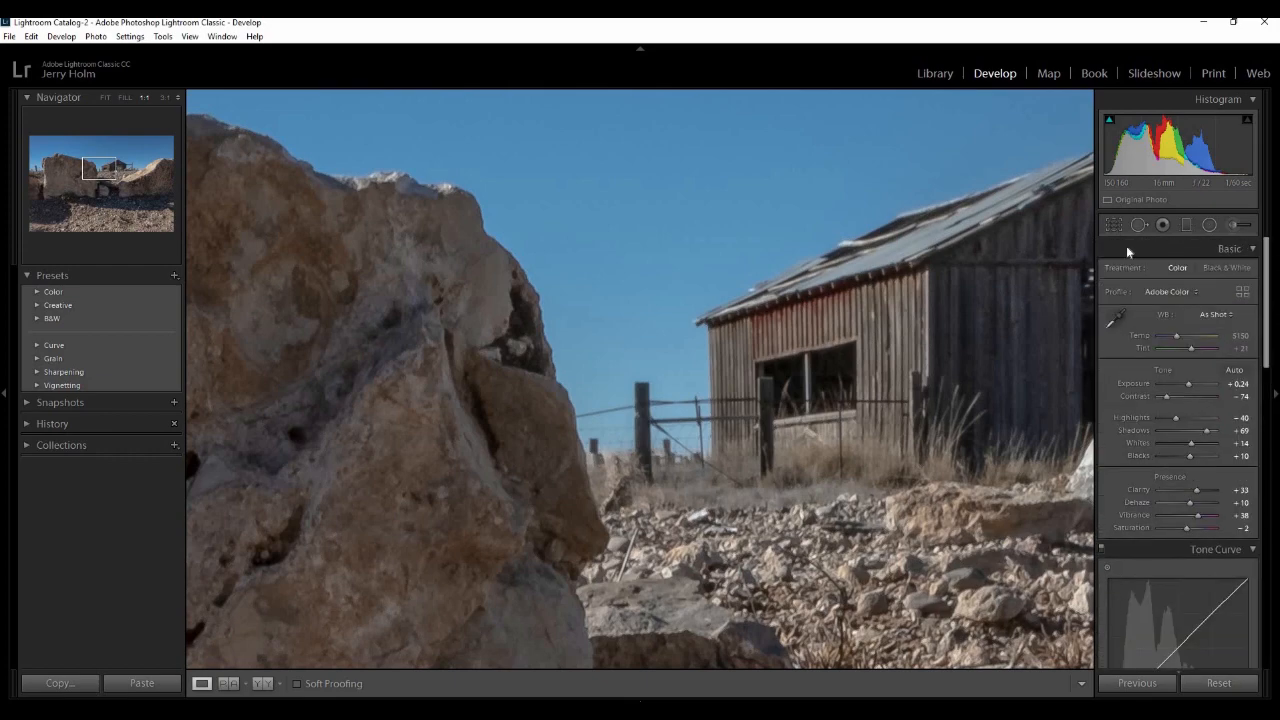
left_click(1220, 267)
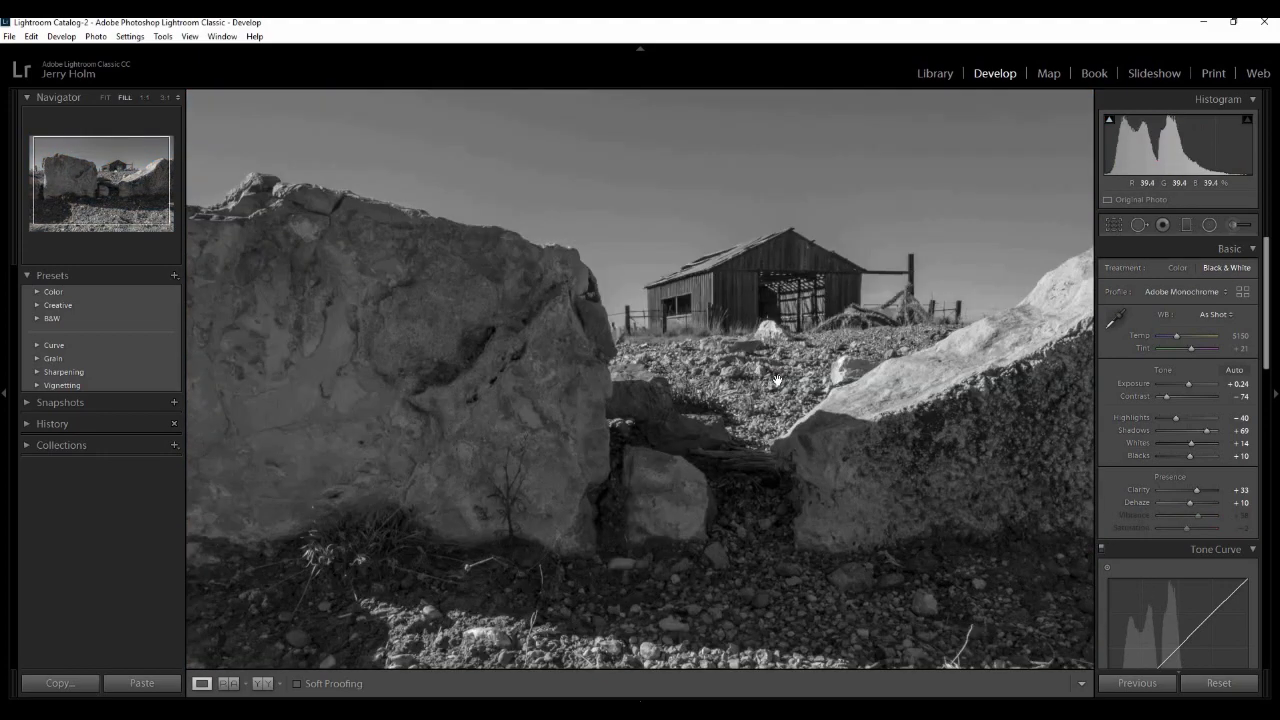
left_click(790, 456)
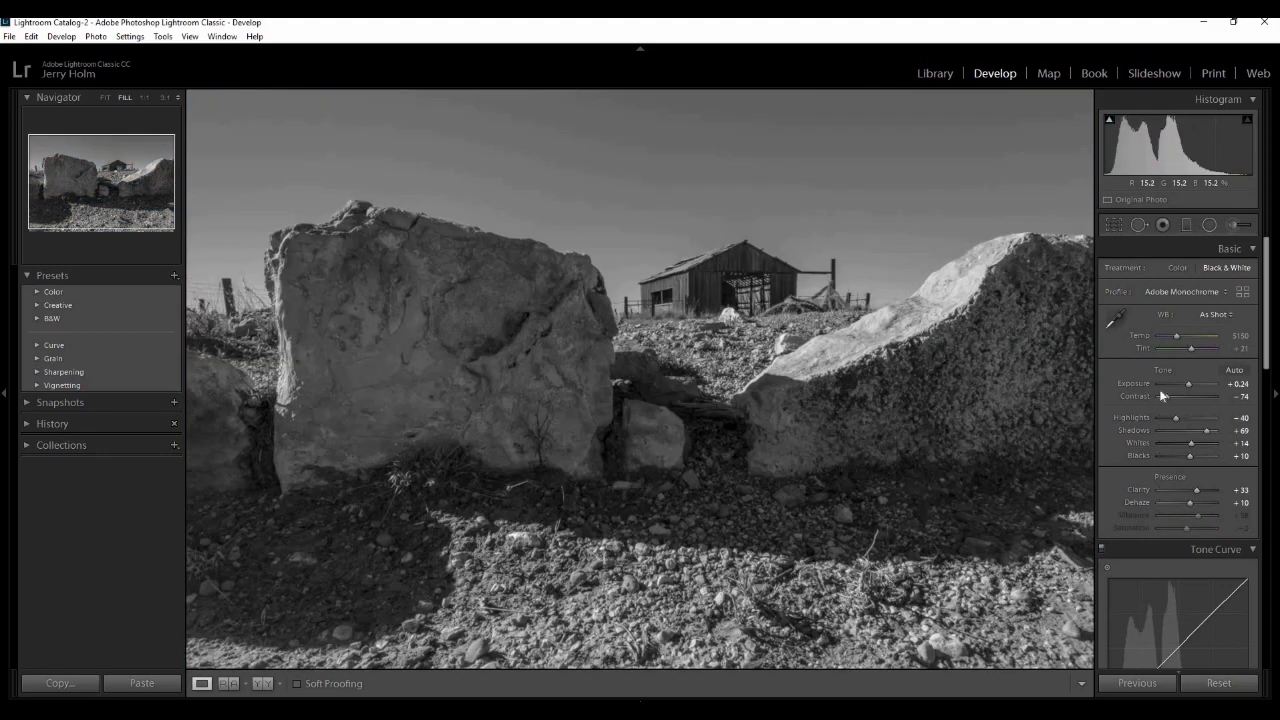
left_click_drag(1268, 302, 1257, 449)
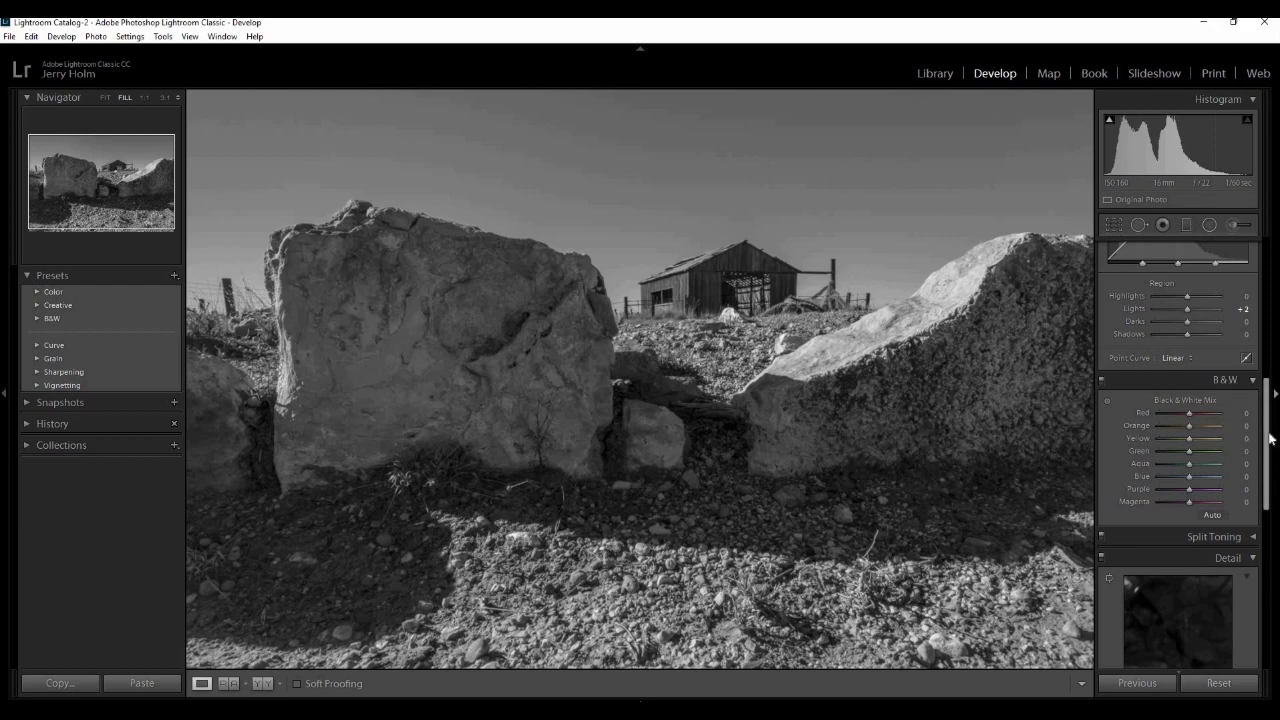
mouse_move(1260, 425)
left_mouse_down()
mouse_move(1261, 283)
mouse_move(1272, 457)
mouse_move(1271, 438)
left_mouse_up()
left_click(1179, 268)
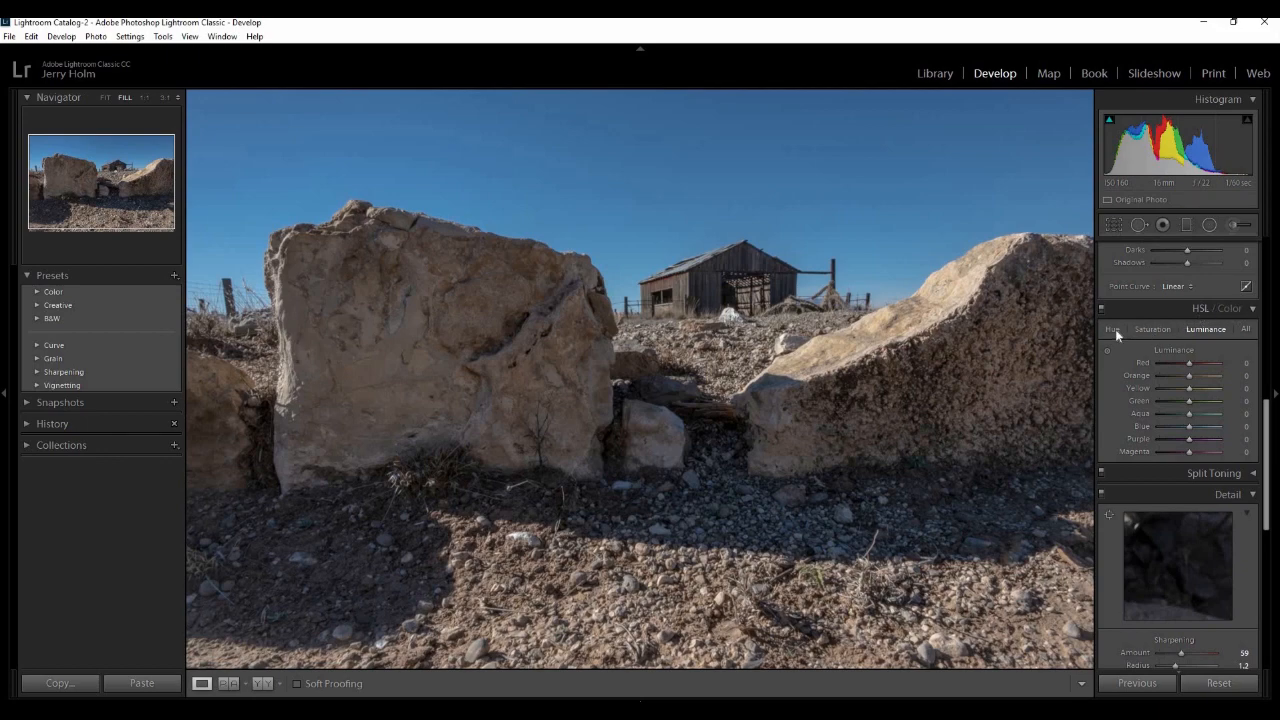
Convert the photo to the Black & White treatment and bring up its Black & White Mix sliders
left_click(1149, 330)
left_click(1206, 328)
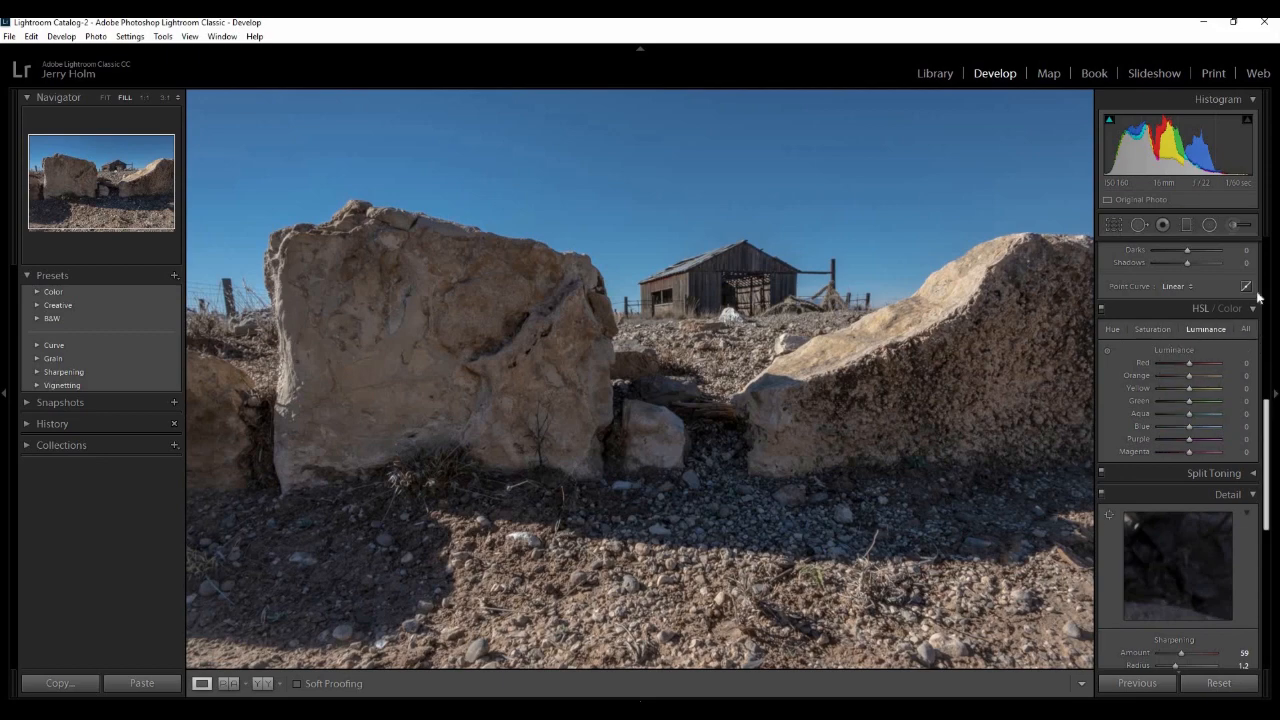
scroll(1258, 297, "up", 5)
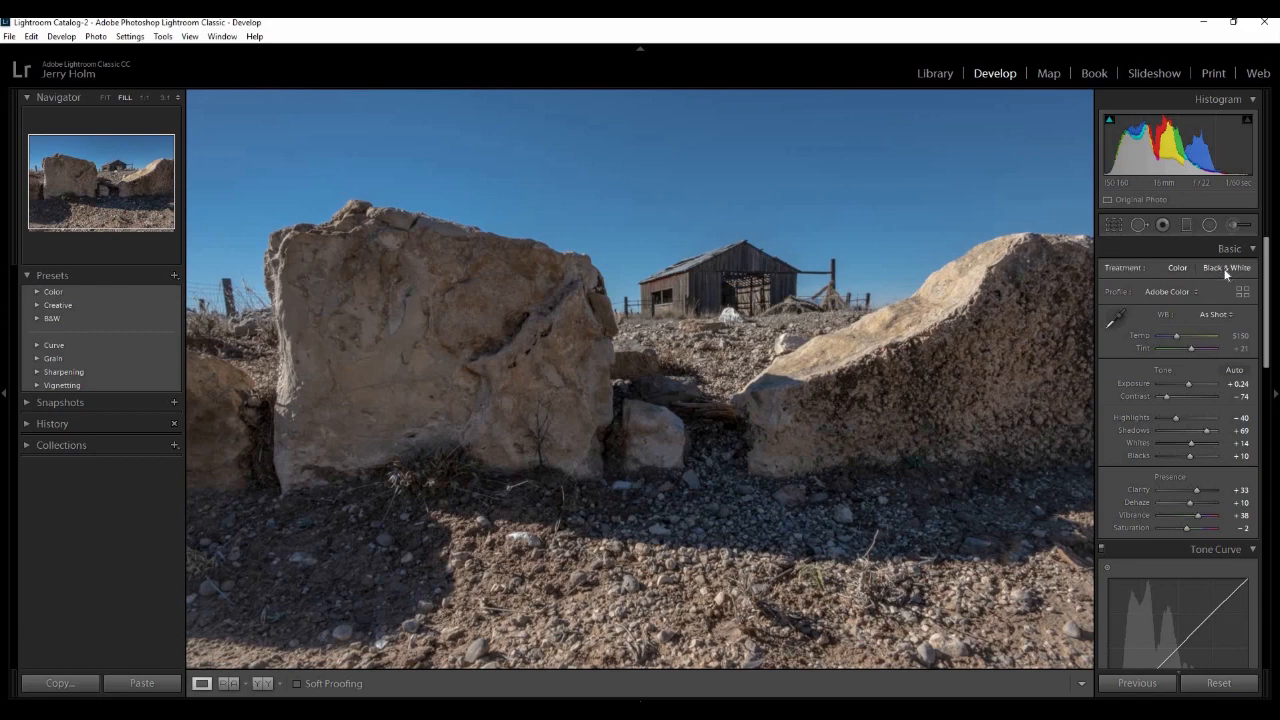
left_click_drag(1269, 325, 1267, 446)
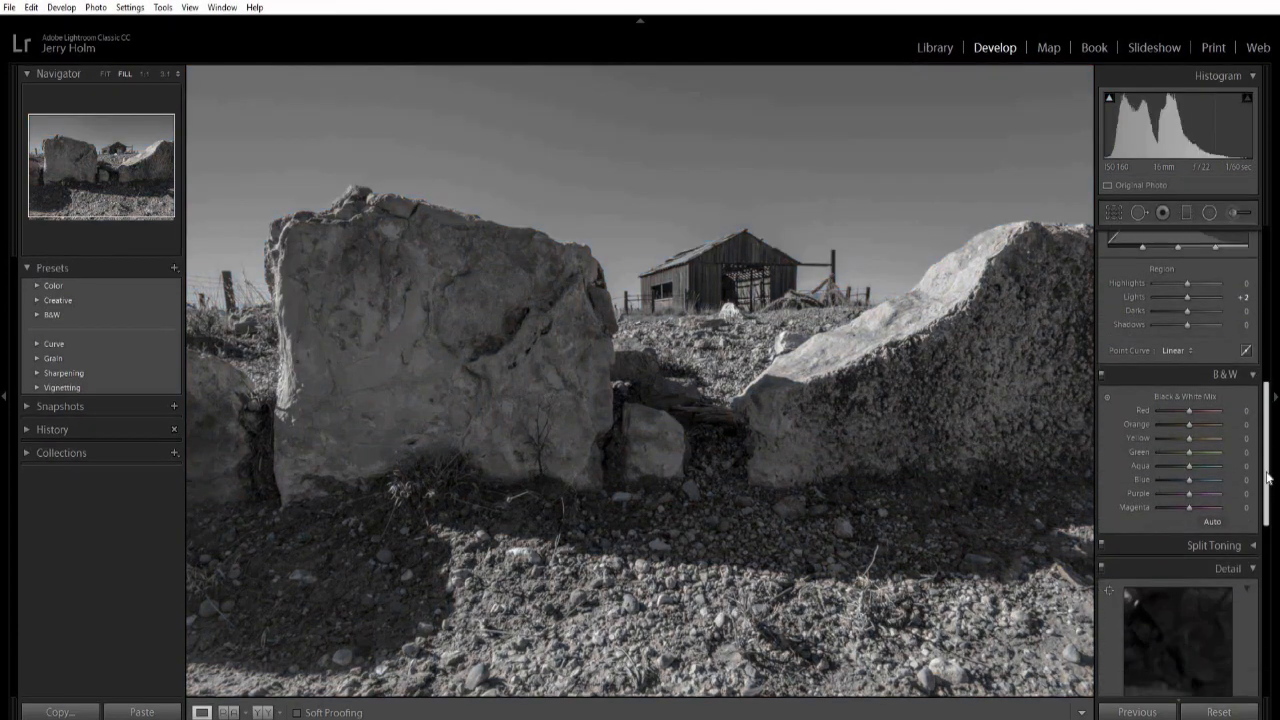
mouse_move(1268, 478)
left_mouse_down()
mouse_move(1269, 521)
mouse_move(1267, 499)
left_mouse_up()
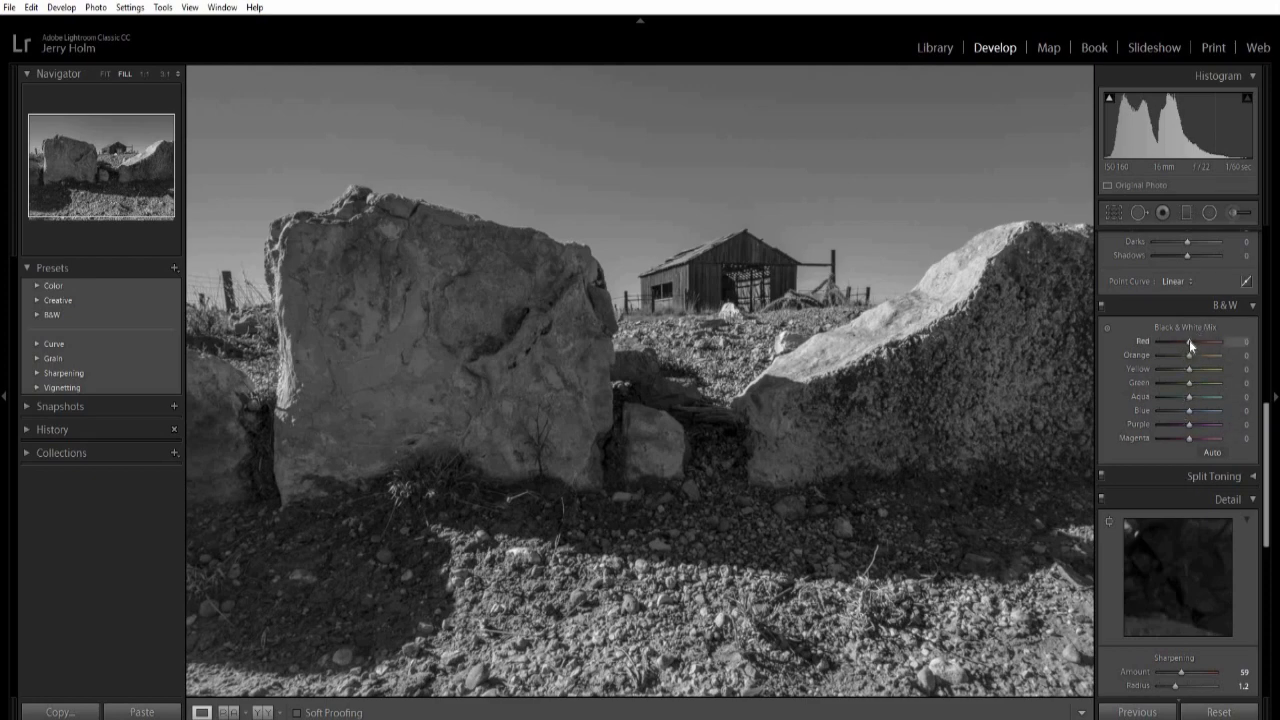
In the Black & White Mix, set Red to +13, Orange to -2, Yellow to +7, Green to +2 and Aqua to -42
left_click_drag(1189, 341, 1131, 366)
left_click_drag(1238, 366, 1257, 370)
left_click_drag(1140, 363, 1193, 342)
mouse_move(1192, 357)
left_mouse_down()
mouse_move(1215, 365)
mouse_move(1151, 360)
mouse_move(1227, 371)
mouse_move(1192, 373)
left_mouse_up()
left_click_drag(1220, 396, 1142, 401)
left_click_drag(1238, 400, 1187, 395)
mouse_move(1183, 397)
left_mouse_down()
mouse_move(1133, 392)
mouse_move(1186, 405)
mouse_move(1117, 404)
mouse_move(1200, 407)
mouse_move(1152, 409)
mouse_move(1177, 403)
left_mouse_up()
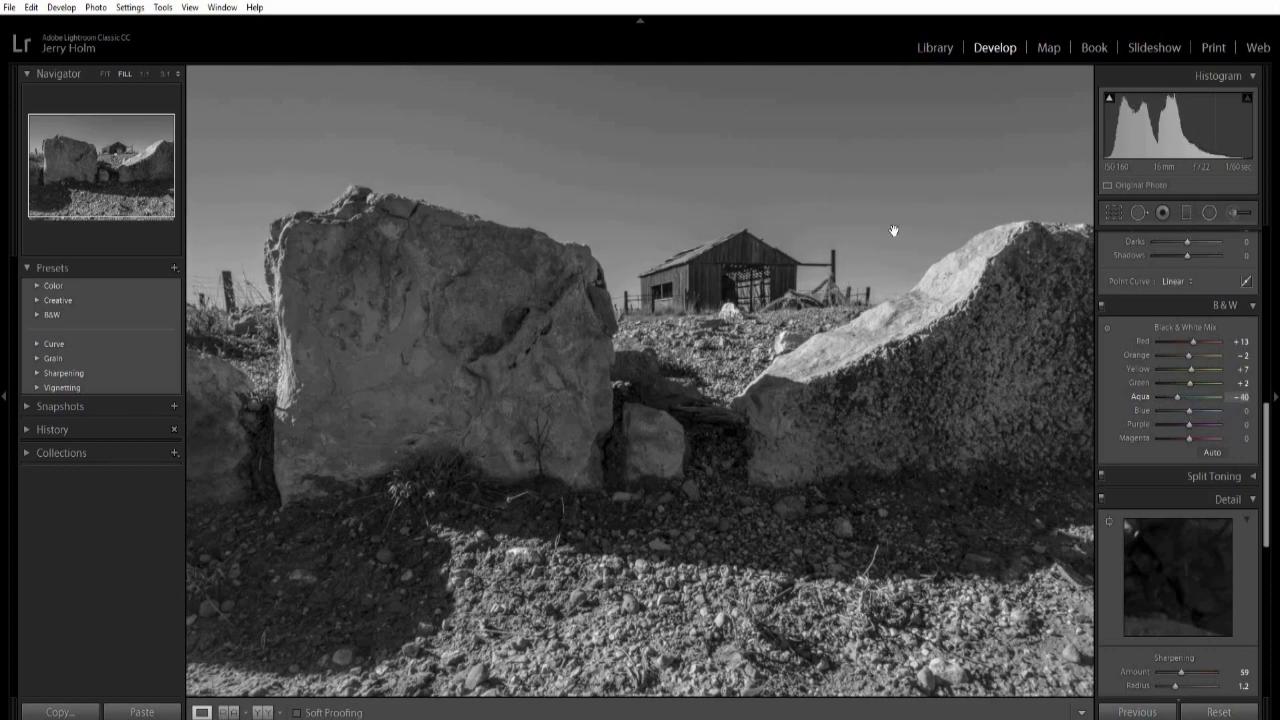
left_click(1176, 396)
Darken the sky with Blue at -64, set Purple to -40, and adjust Magenta in the Black & White Mix
left_click_drag(1190, 410, 1137, 433)
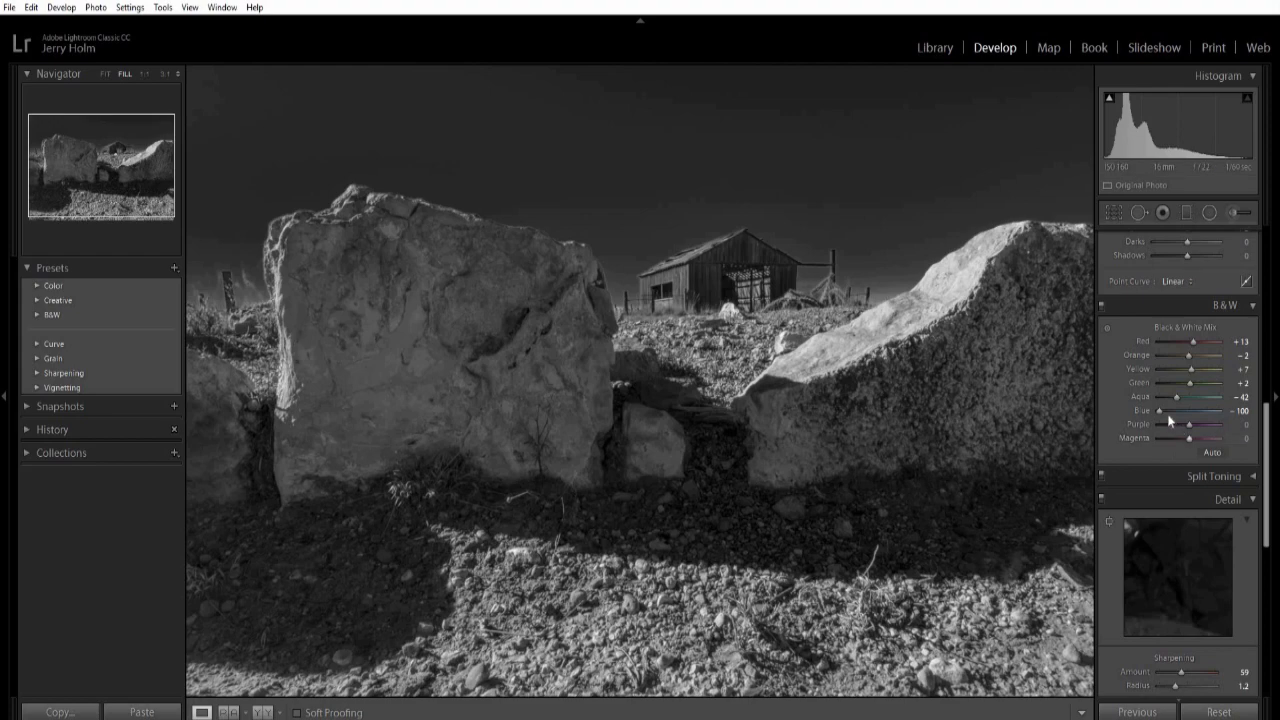
left_click_drag(1191, 418, 1152, 419)
left_click_drag(1162, 411, 1173, 410)
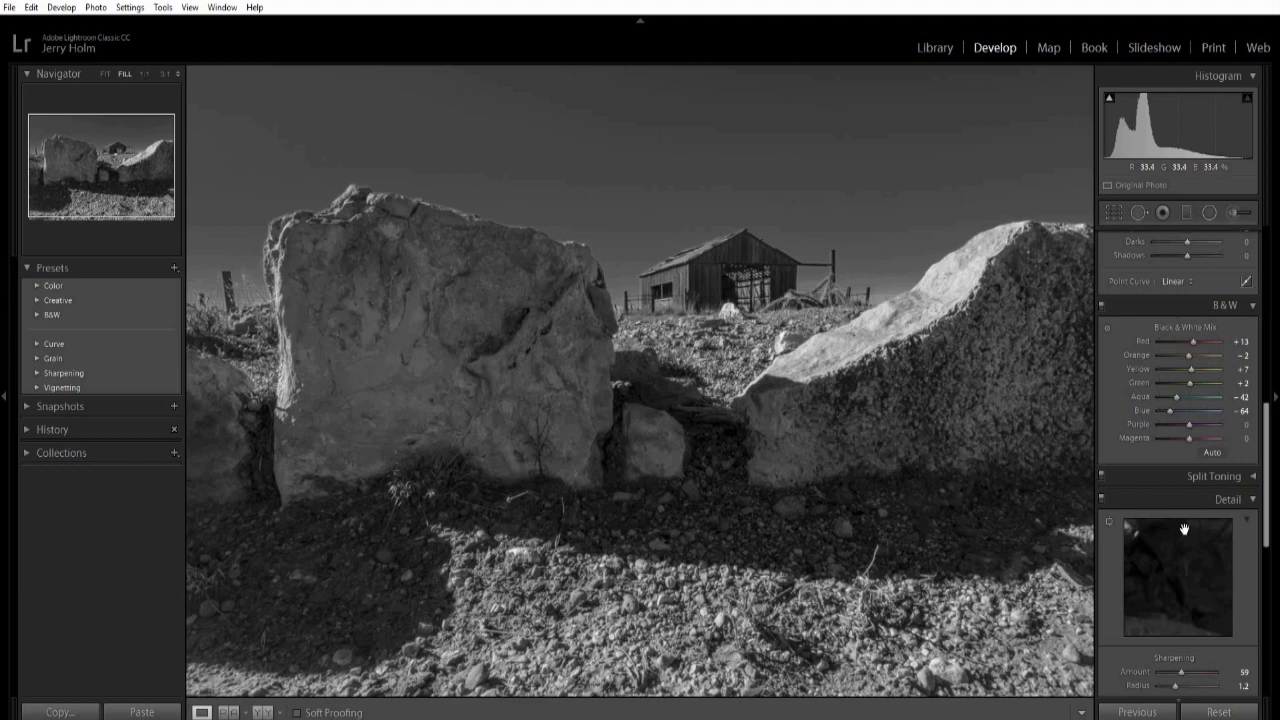
left_click_drag(1189, 424, 1140, 455)
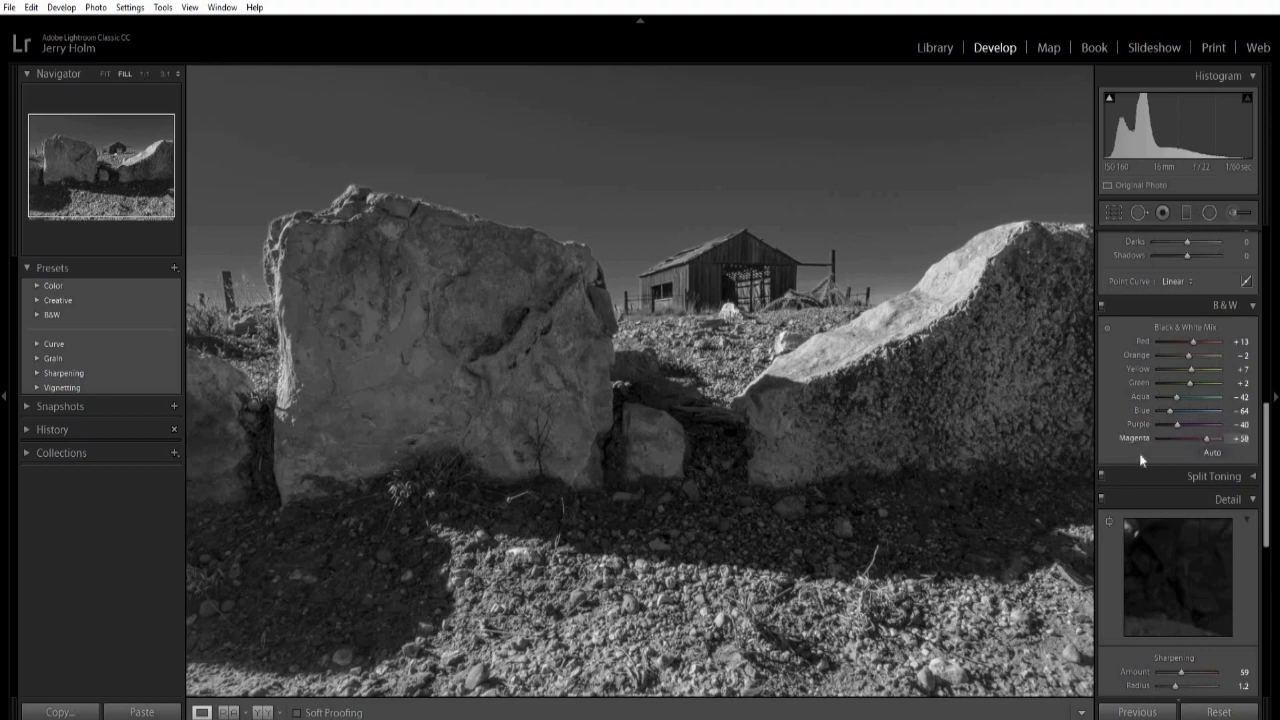
left_click_drag(1243, 457, 1165, 440)
Switch to the black-and-white photo in Photoshop and duplicate its Background layer
left_click_drag(1266, 440, 1270, 308)
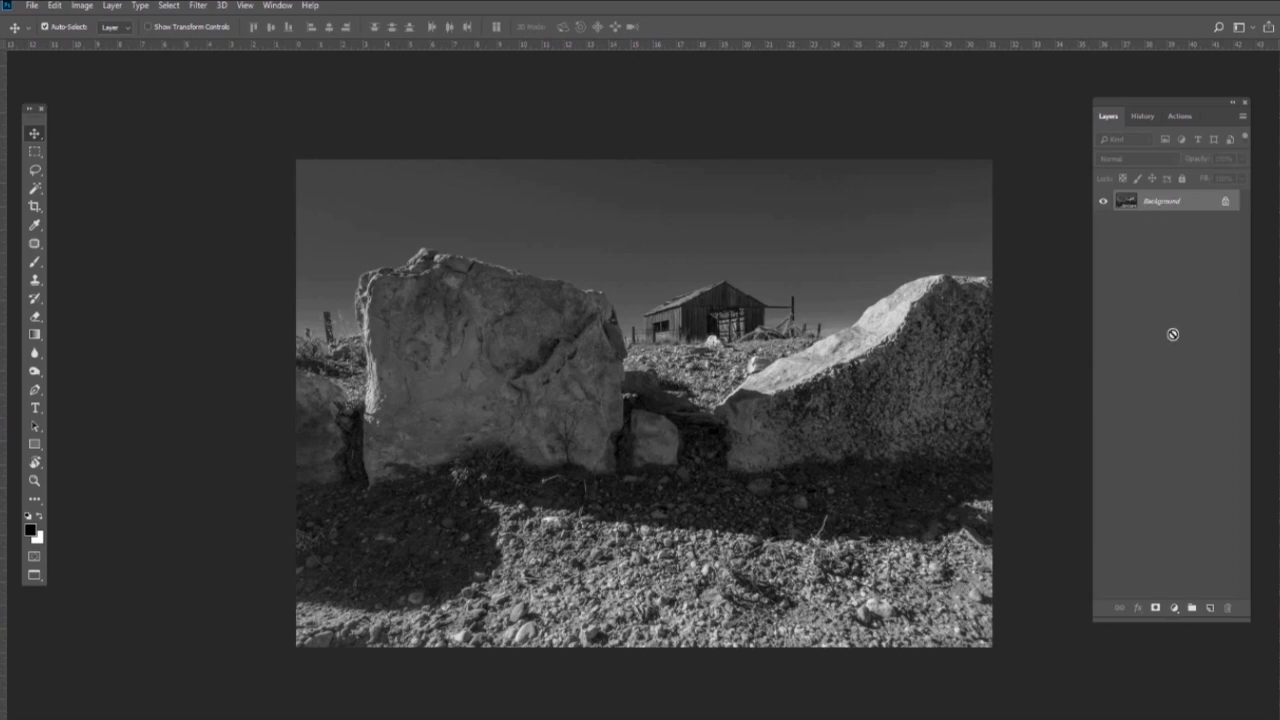
left_click_drag(1172, 334, 1210, 607)
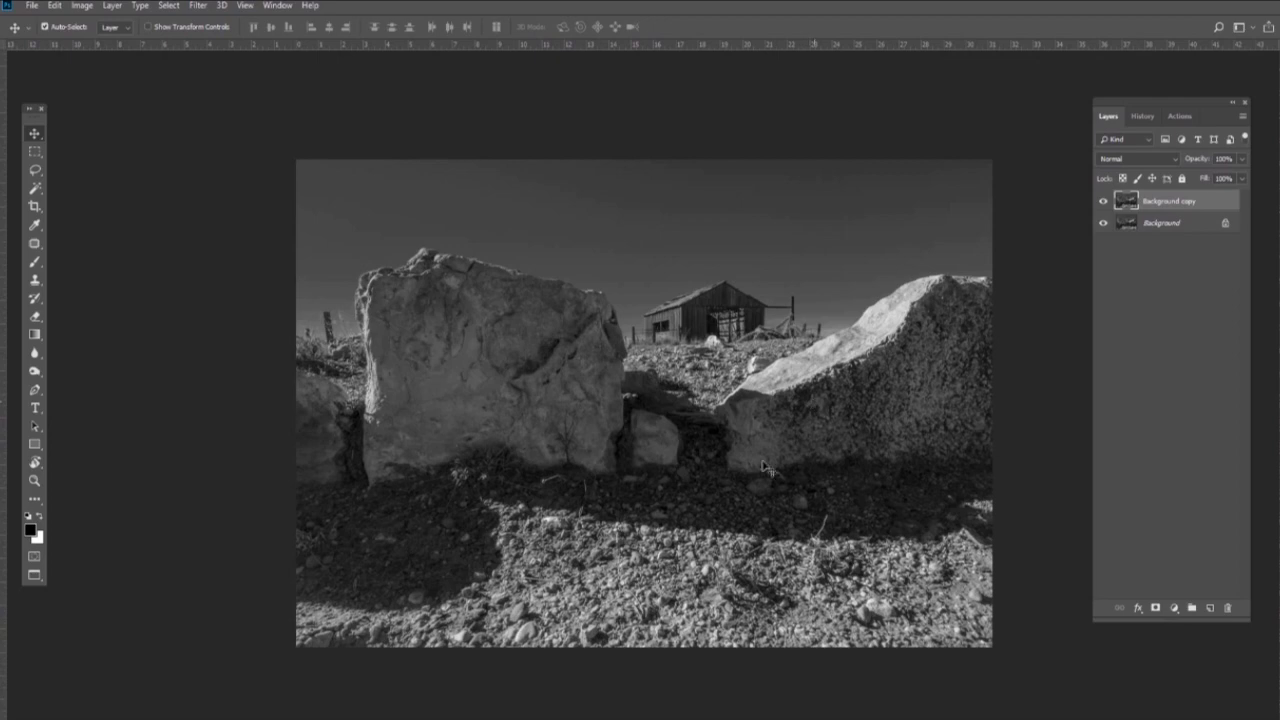
scroll(750, 450, "down", 1)
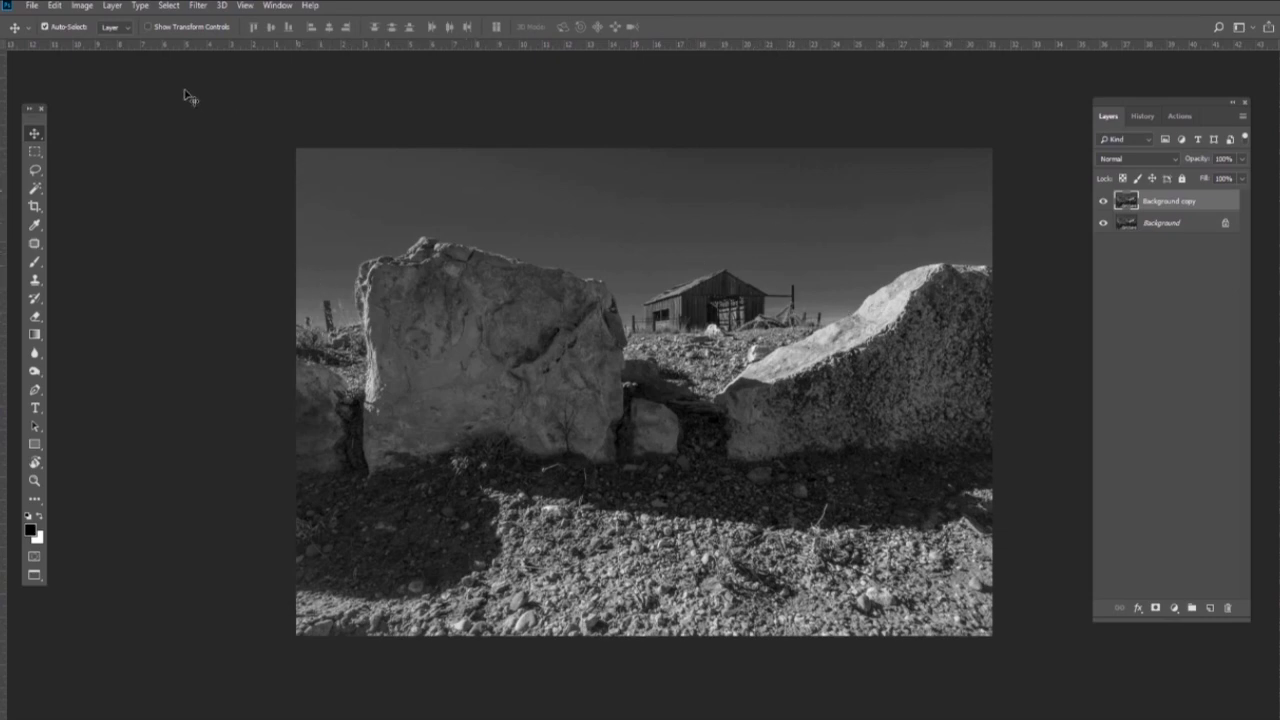
Start a selection on the face of the large rock beside the barn with the Quick Selection tool
left_click(35, 188)
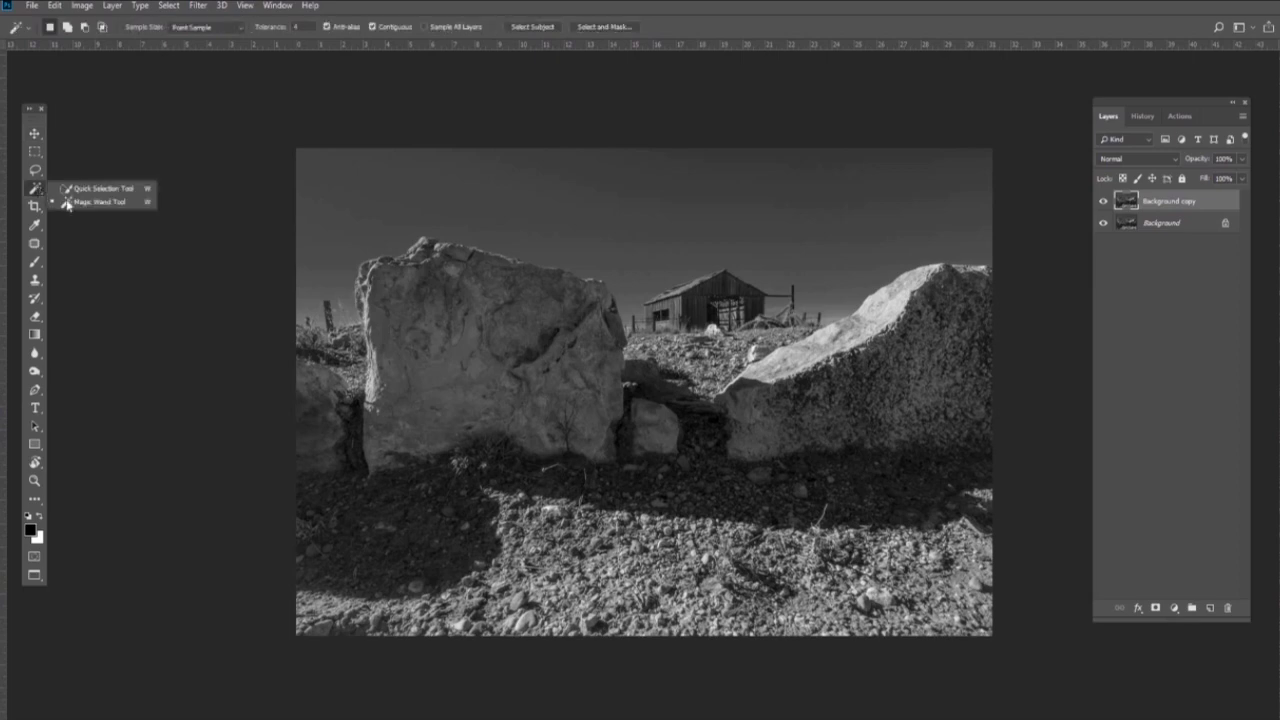
key("shift+w")
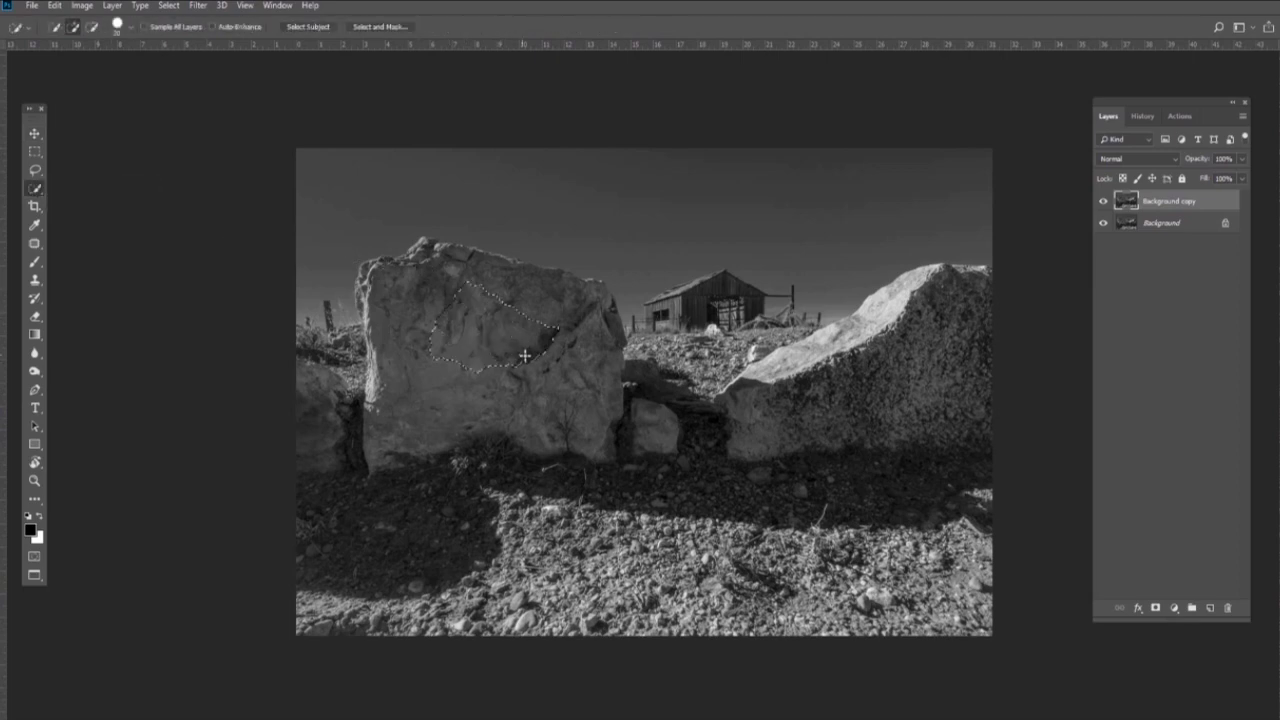
key("ctrl+plus")
key("ctrl+plus")
key("ctrl+plus")
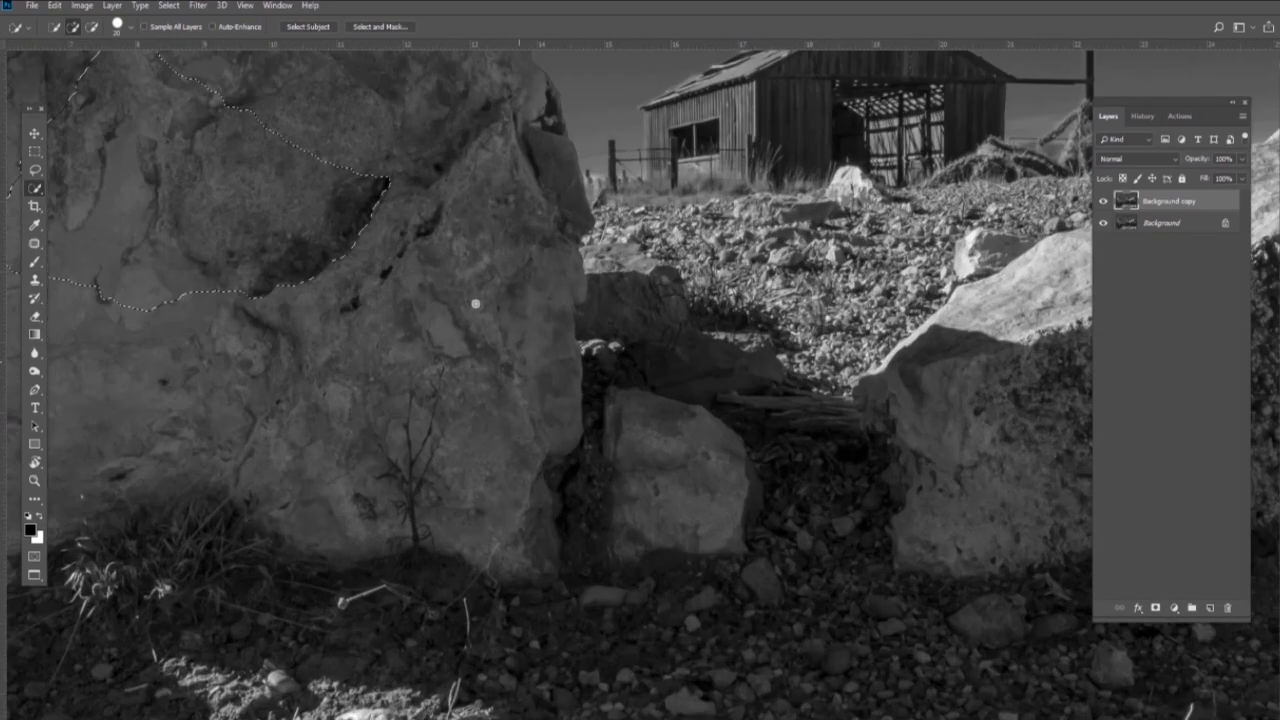
Extend the quick selection along the large rock's right side and upper edge up to its peak
left_click_drag(552, 392, 538, 217)
left_click_drag(521, 172, 540, 457)
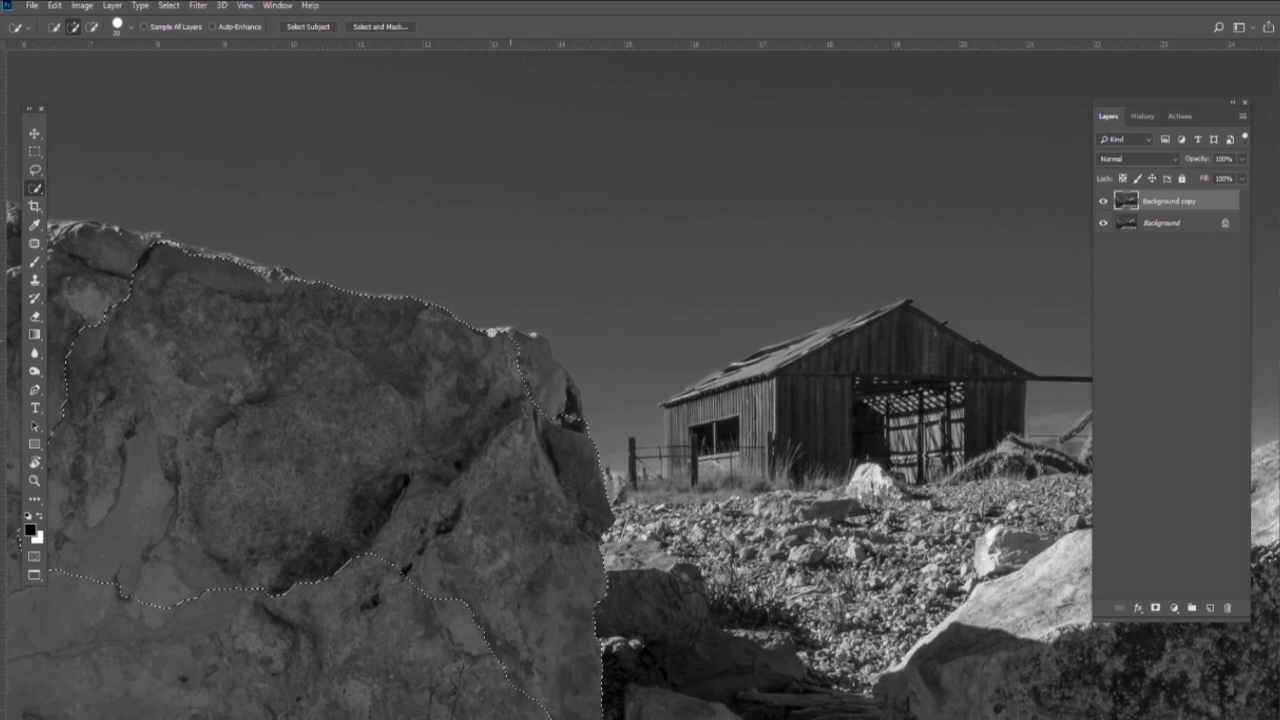
left_click_drag(507, 334, 566, 418)
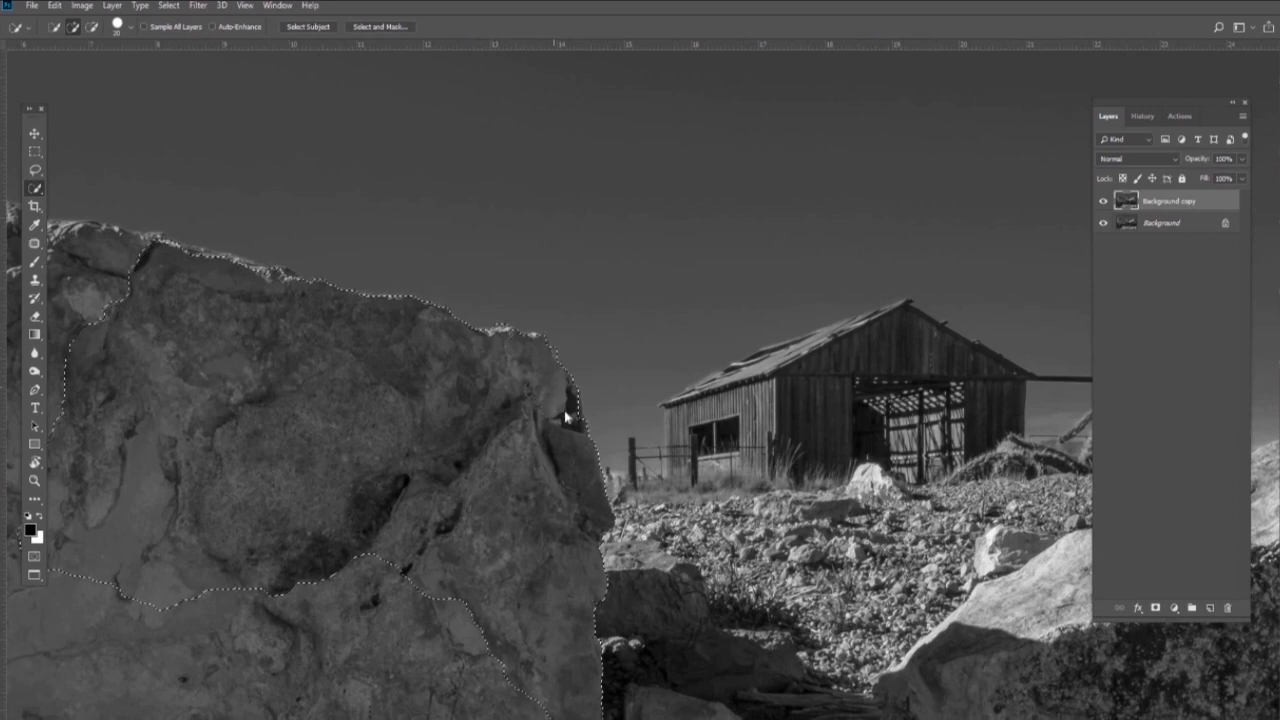
left_click_drag(139, 344, 546, 557)
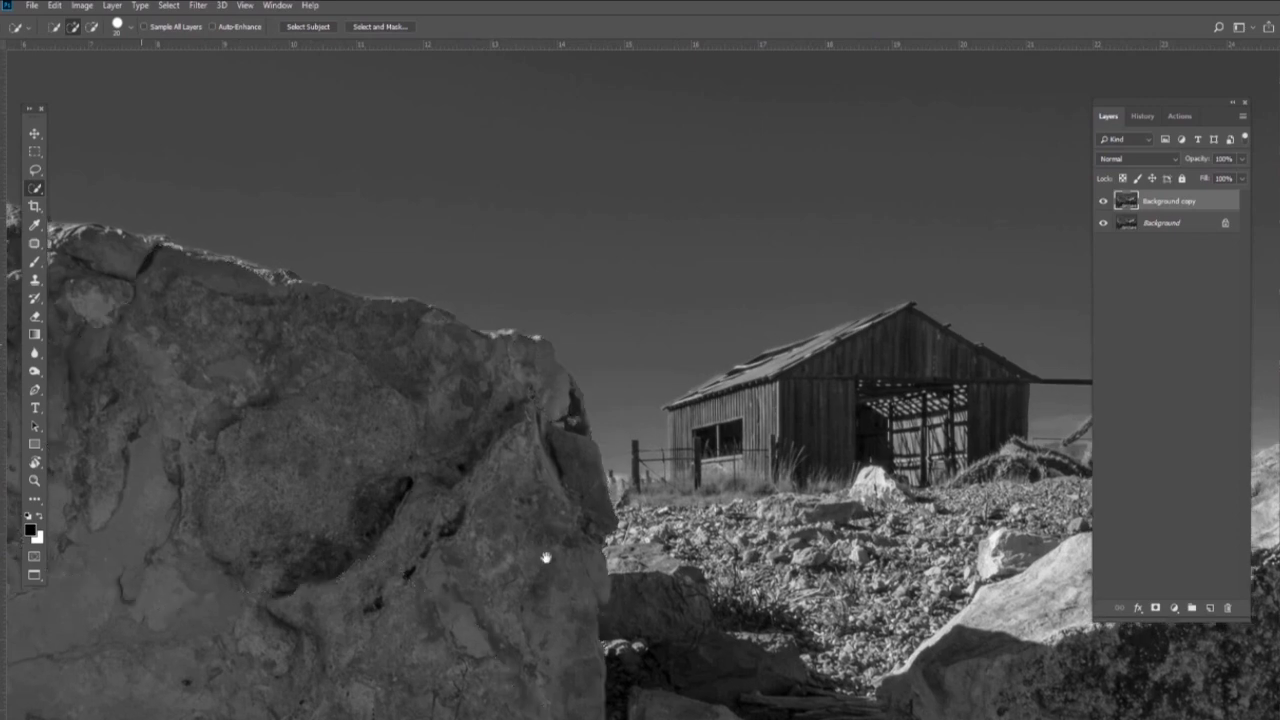
left_click_drag(776, 521, 839, 544)
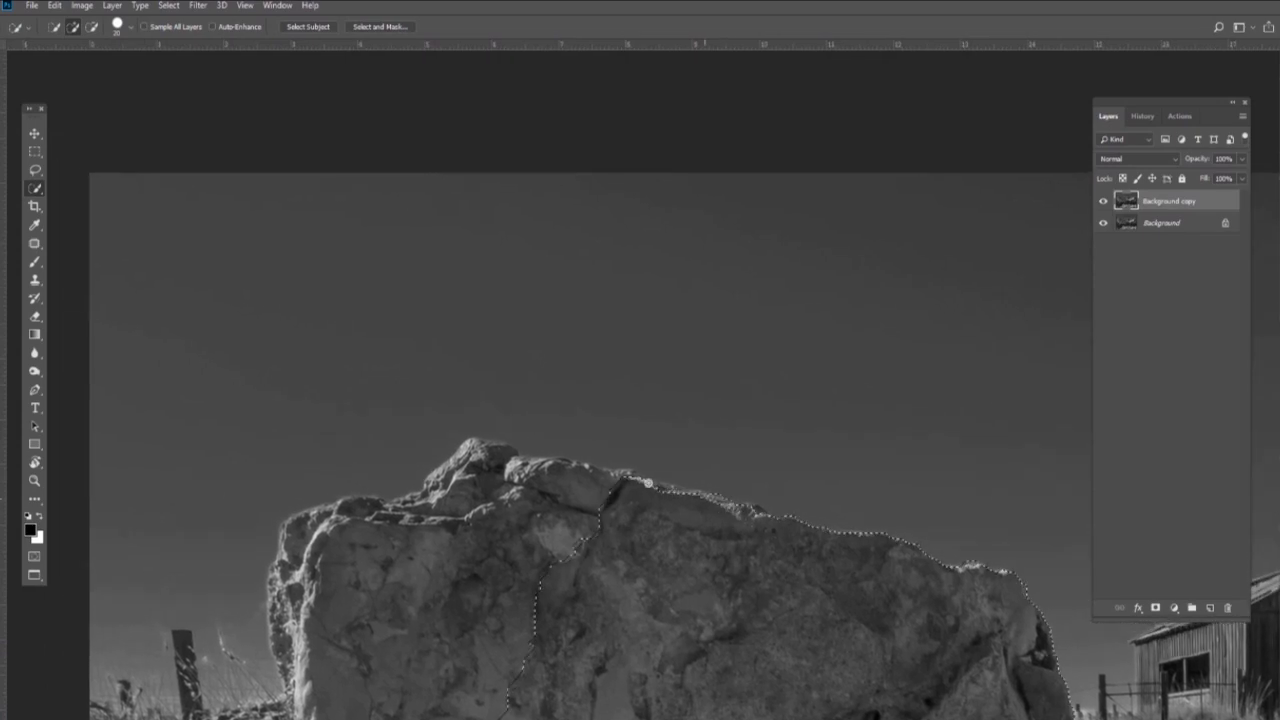
mouse_move(604, 471)
left_mouse_down()
mouse_move(504, 460)
mouse_move(477, 443)
left_mouse_up()
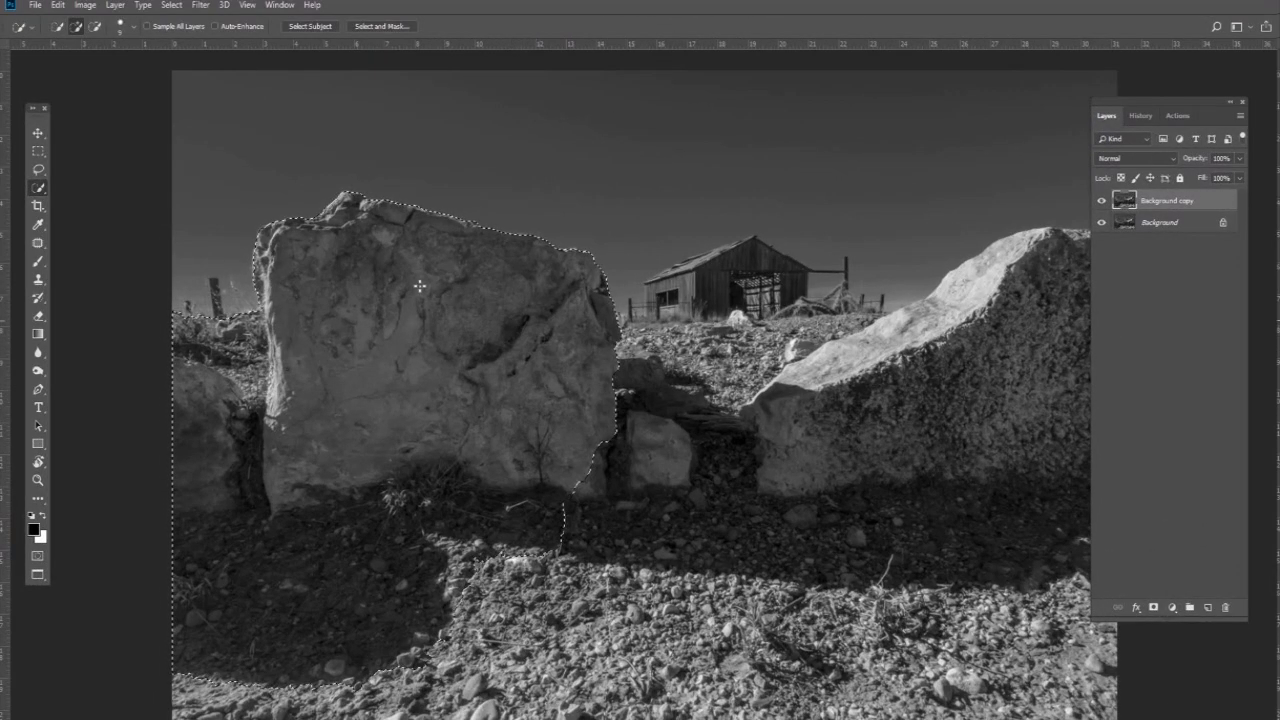
Open the rock selection in Select and Mask and review the view modes, keeping Overlay
left_click(383, 26)
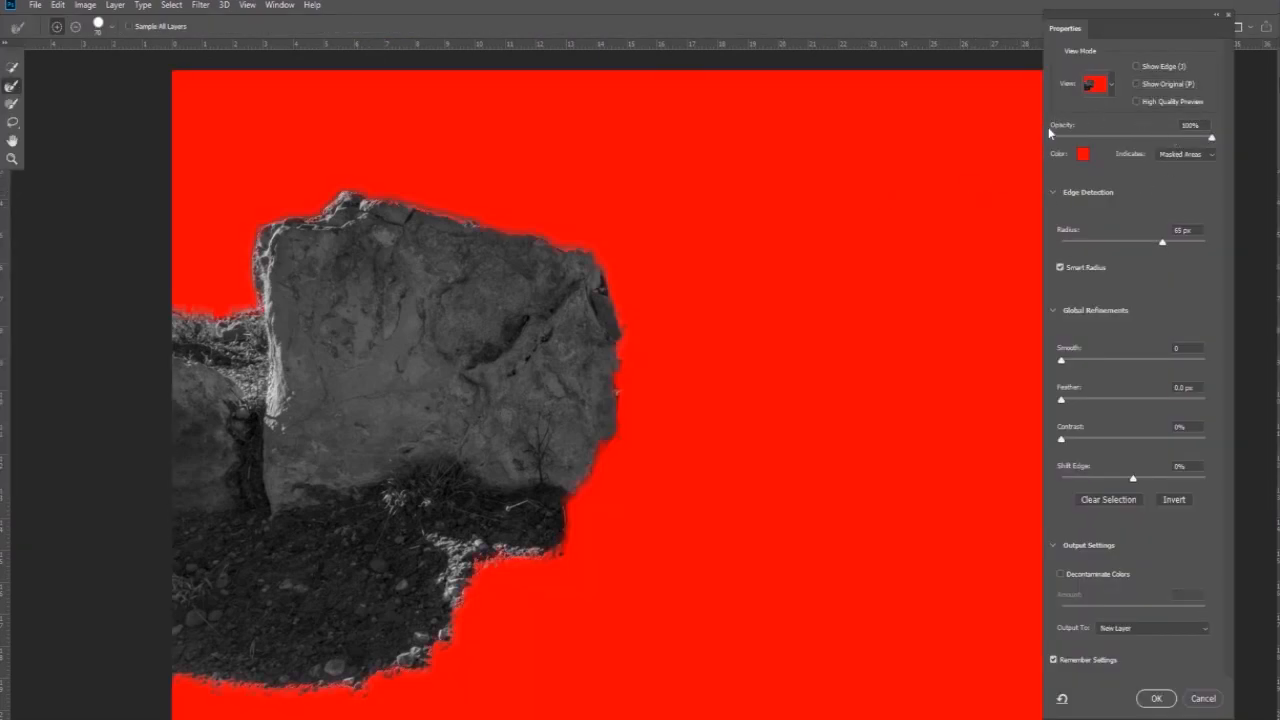
left_click(1111, 85)
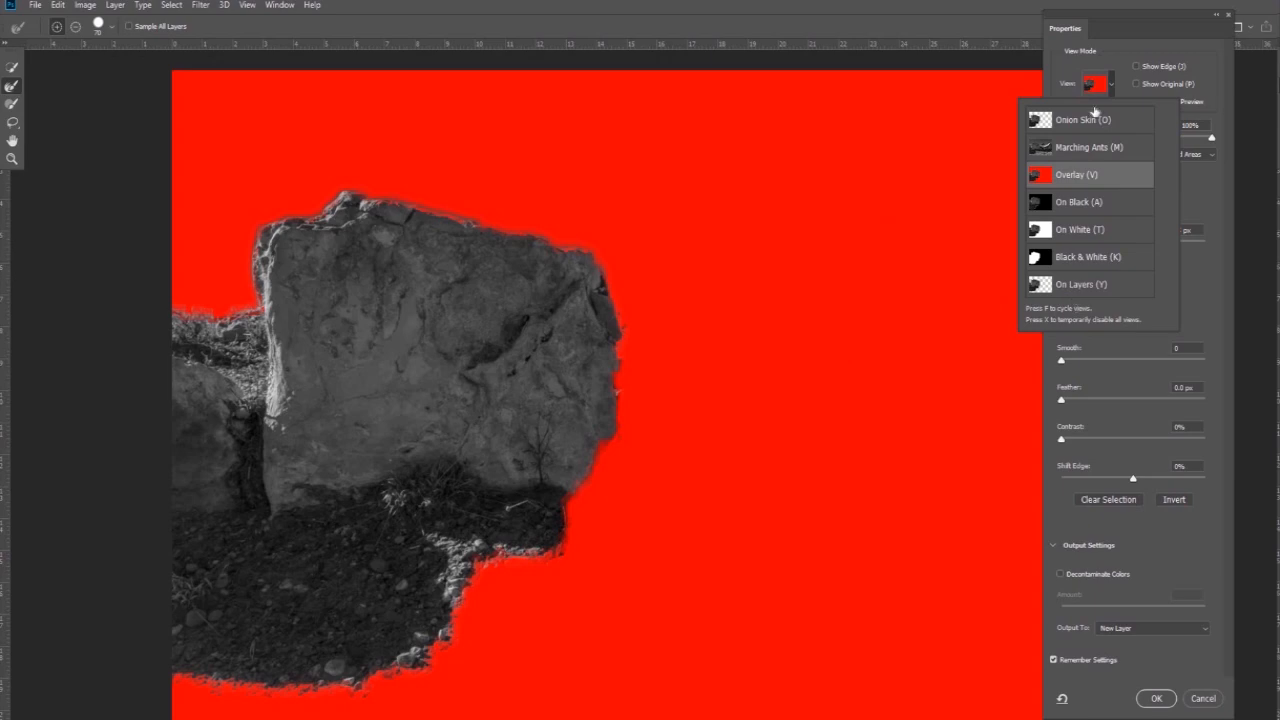
key("Escape")
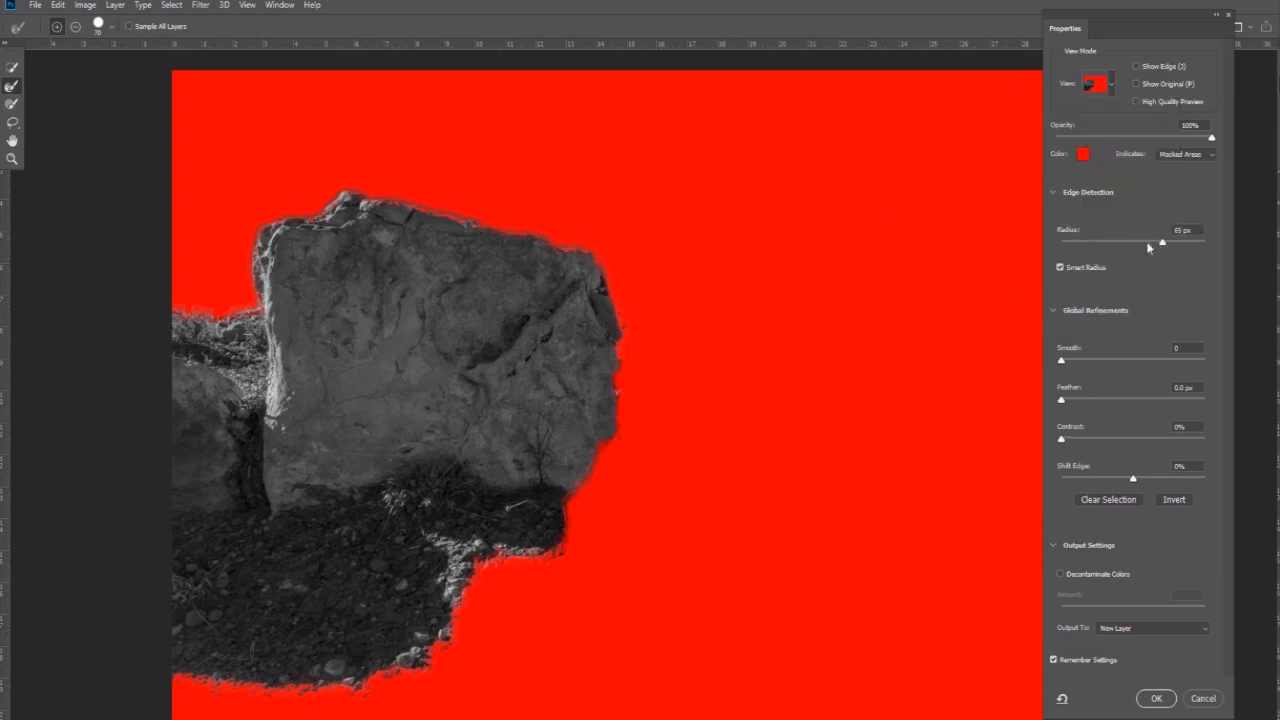
Test the edge detection radius at larger values and at 0 px, and examine the rock's outline up close
left_click_drag(1148, 247, 1046, 251)
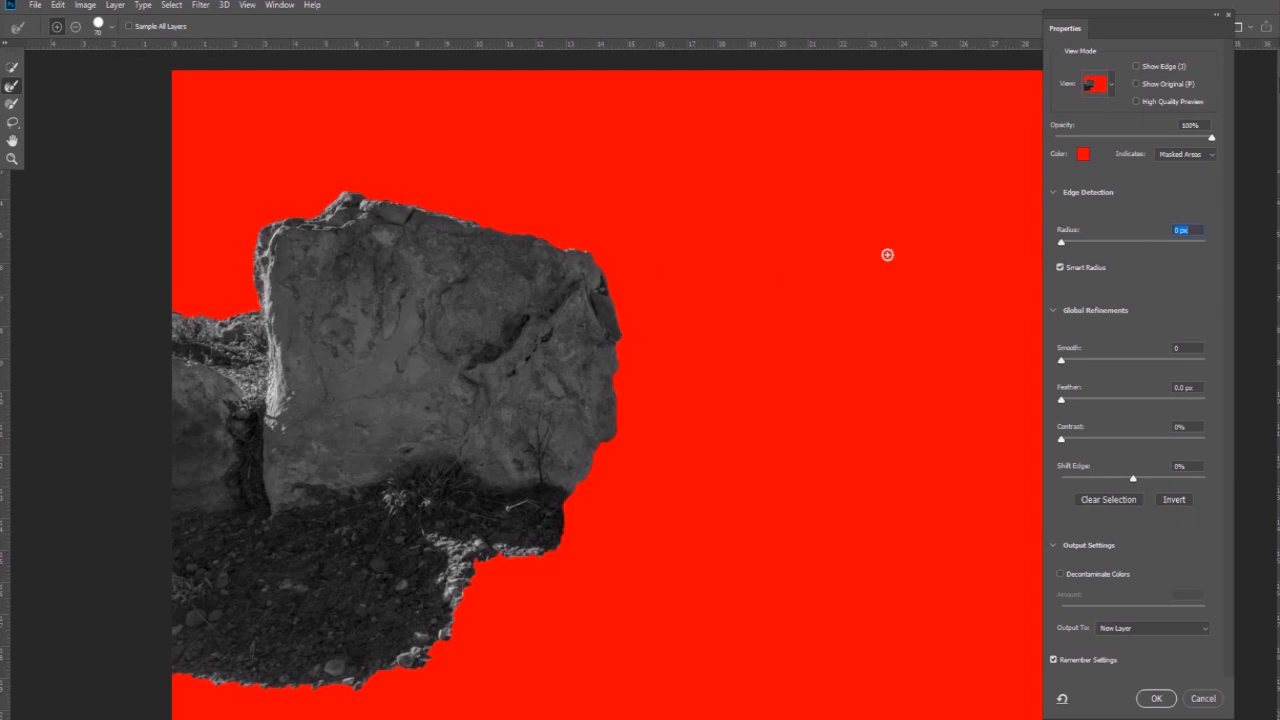
left_click_drag(1126, 243, 1174, 243)
left_click_drag(1055, 246, 1060, 244)
left_click(1060, 268)
scroll(630, 380, "up", 5)
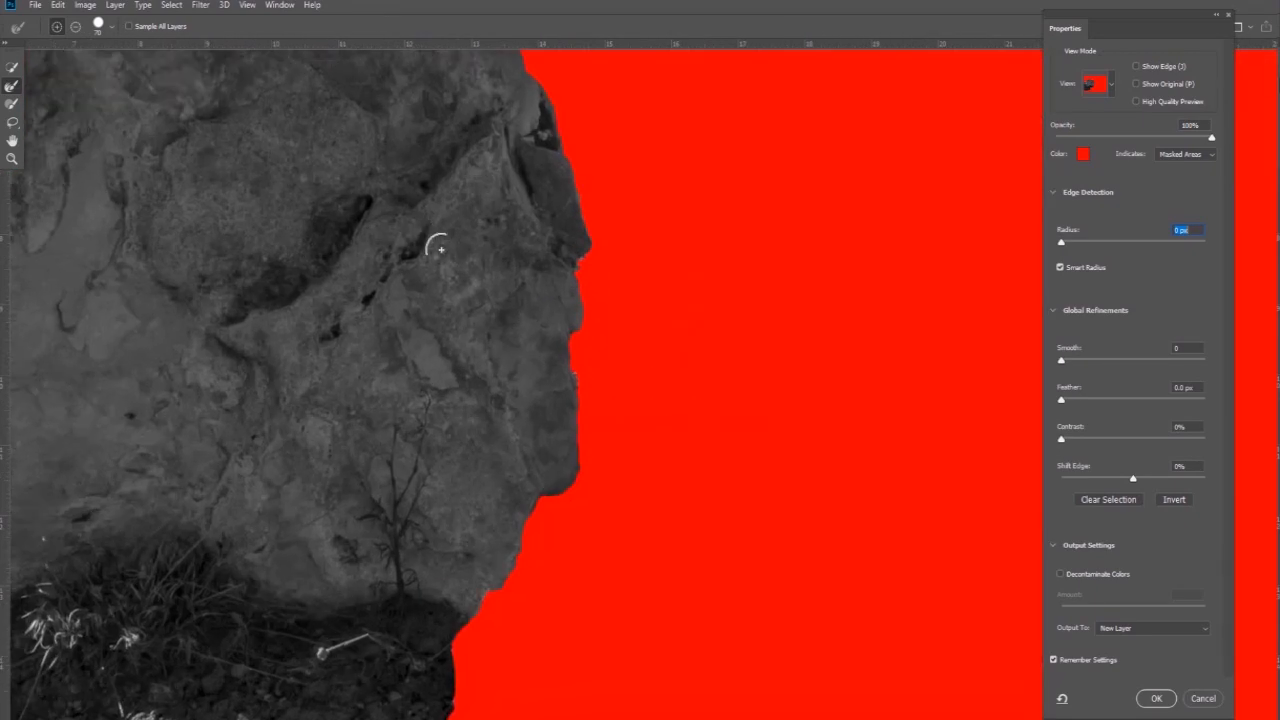
left_click_drag(460, 189, 731, 591)
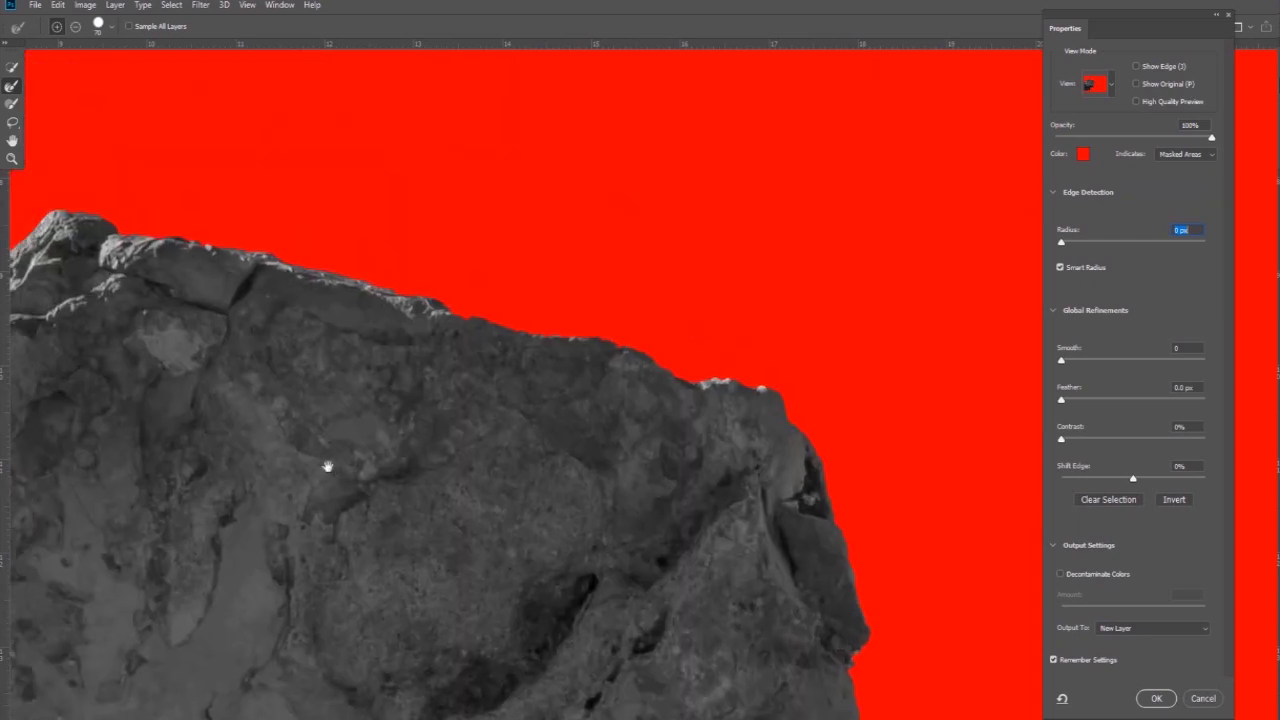
left_click_drag(326, 466, 683, 520)
left_click_drag(561, 414, 570, 412)
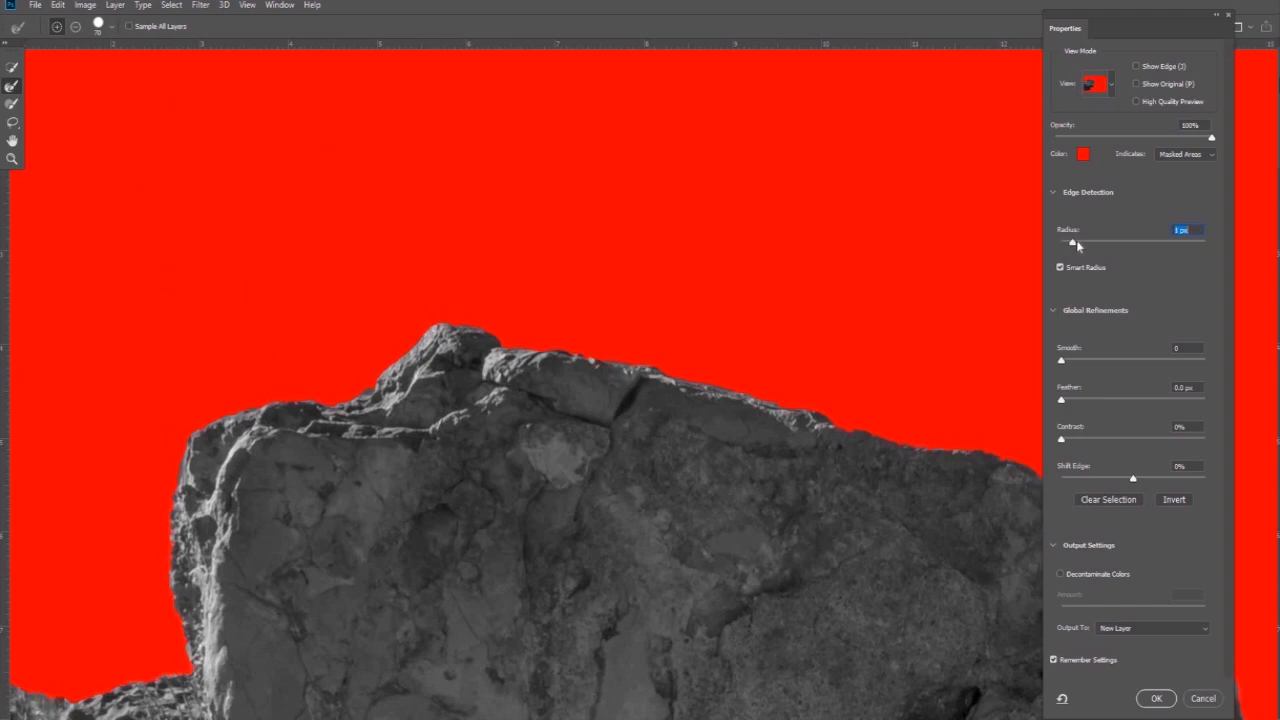
Set the edge detection radius to 5 px with Smart Radius on, and check the rock's edge
left_click(1089, 241)
left_click(1099, 242)
left_click_drag(696, 418, 606, 357)
left_click_drag(870, 626, 827, 433)
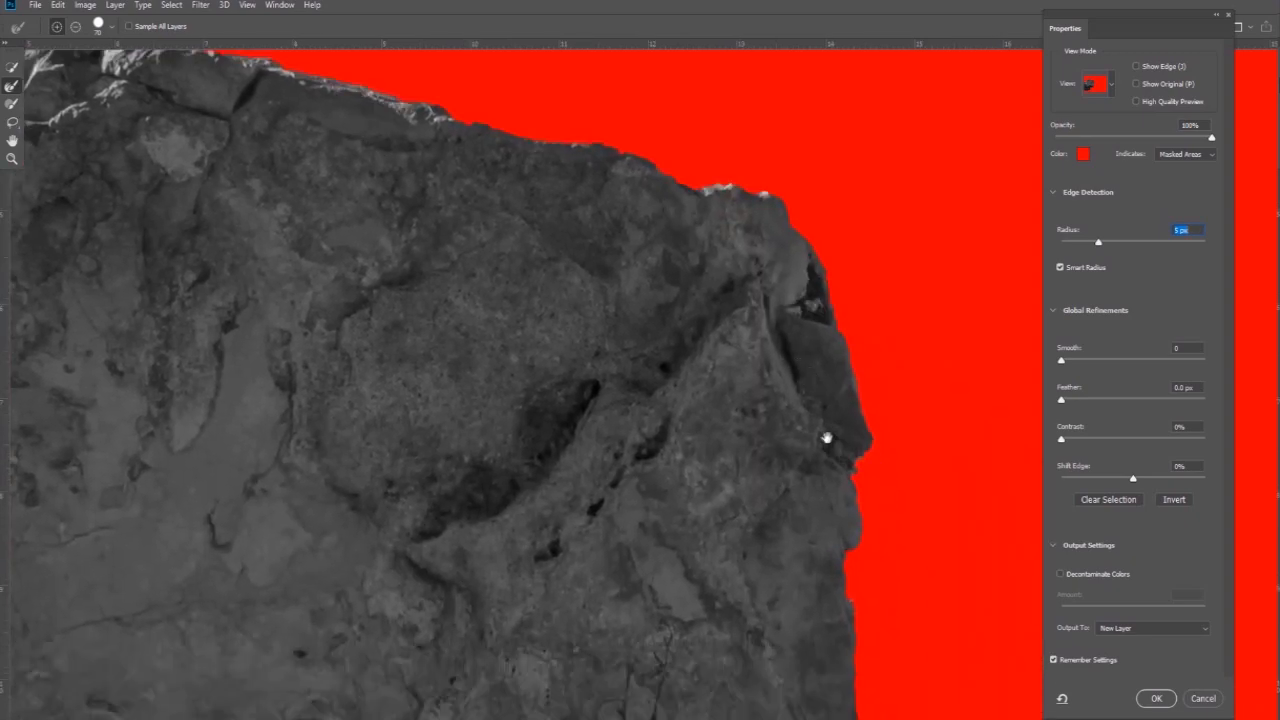
left_click_drag(769, 591, 887, 331)
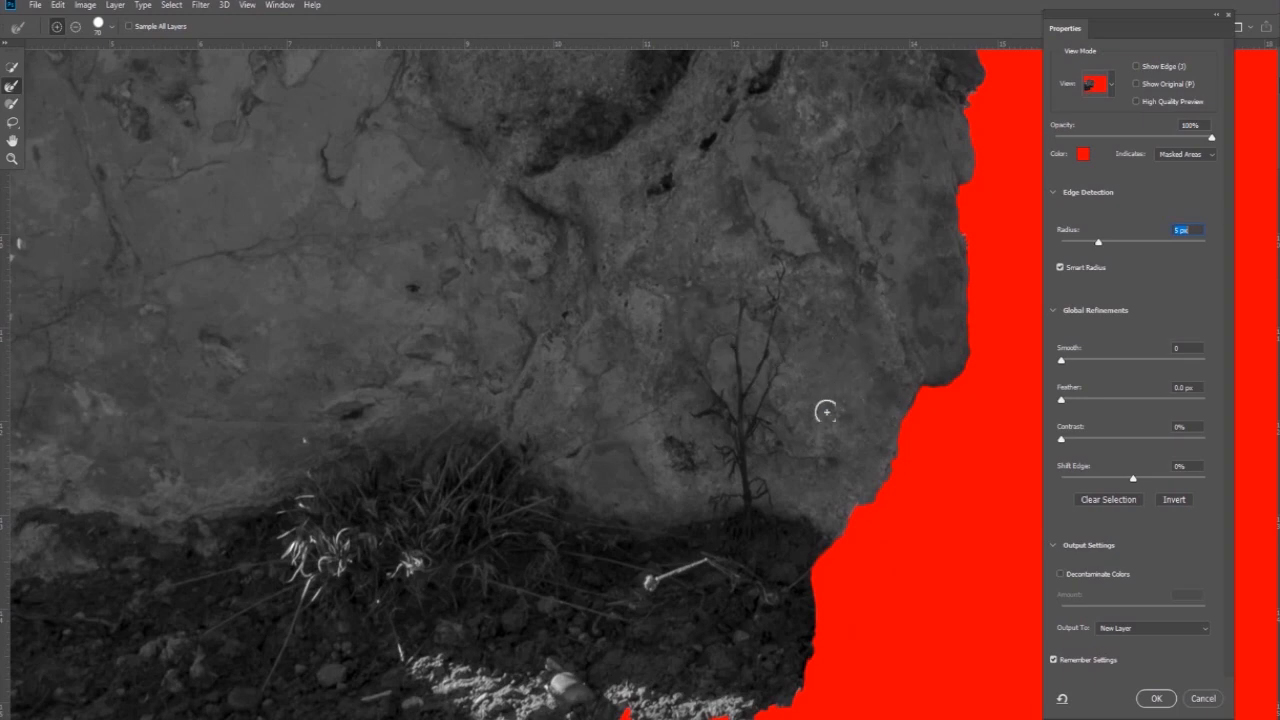
Output the refined rock selection to a new layer with a layer mask
key("ctrl+minus")
key("ctrl+minus")
key("ctrl+minus")
key("ctrl+minus")
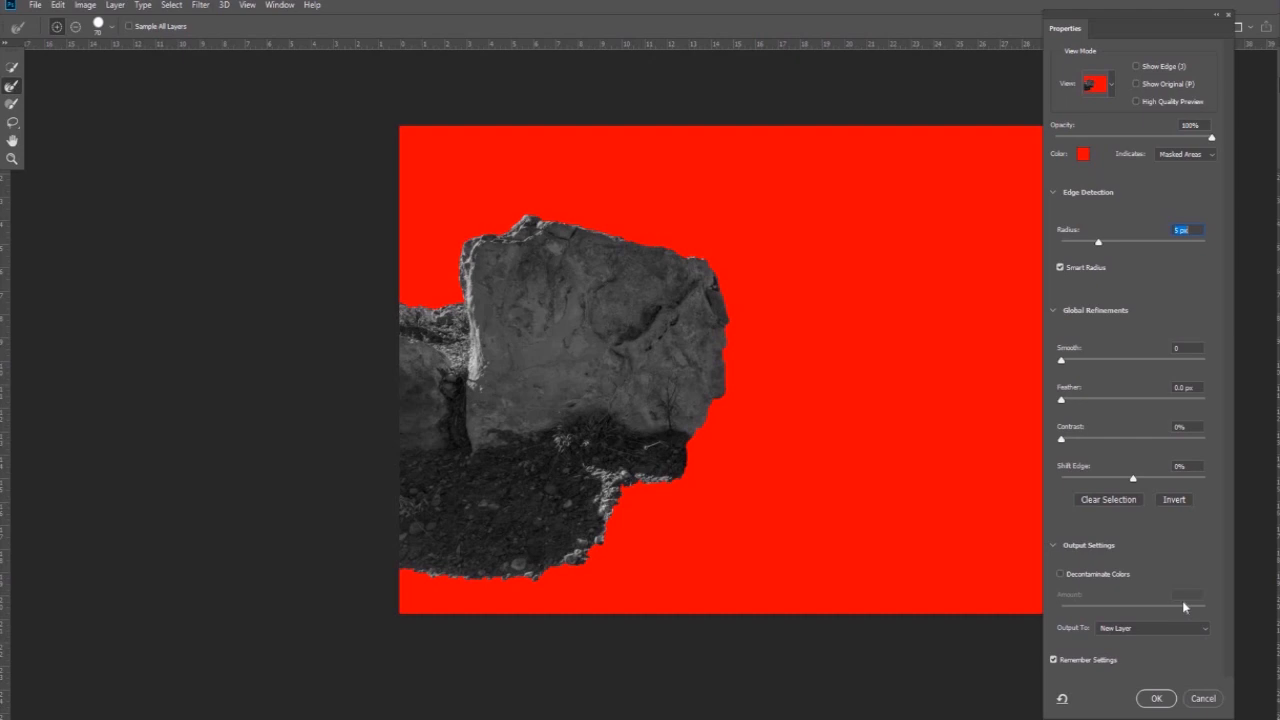
left_click(1203, 627)
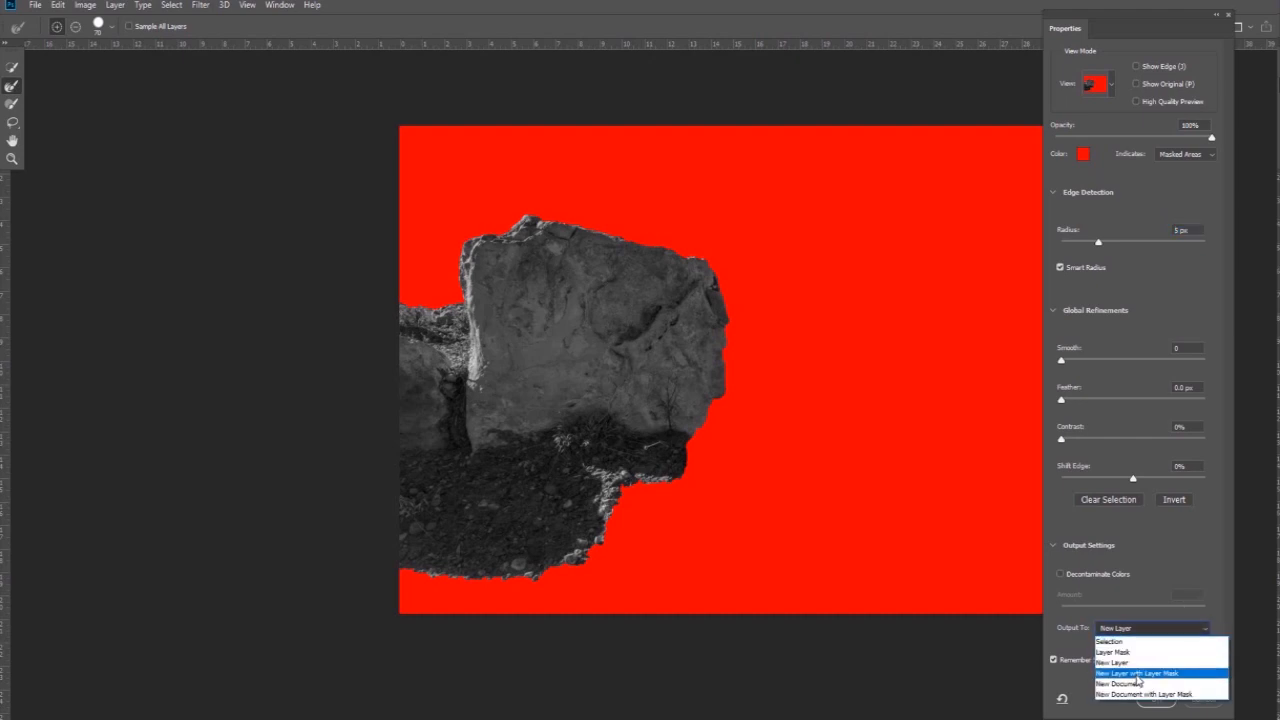
left_click(1137, 674)
left_click(1156, 698)
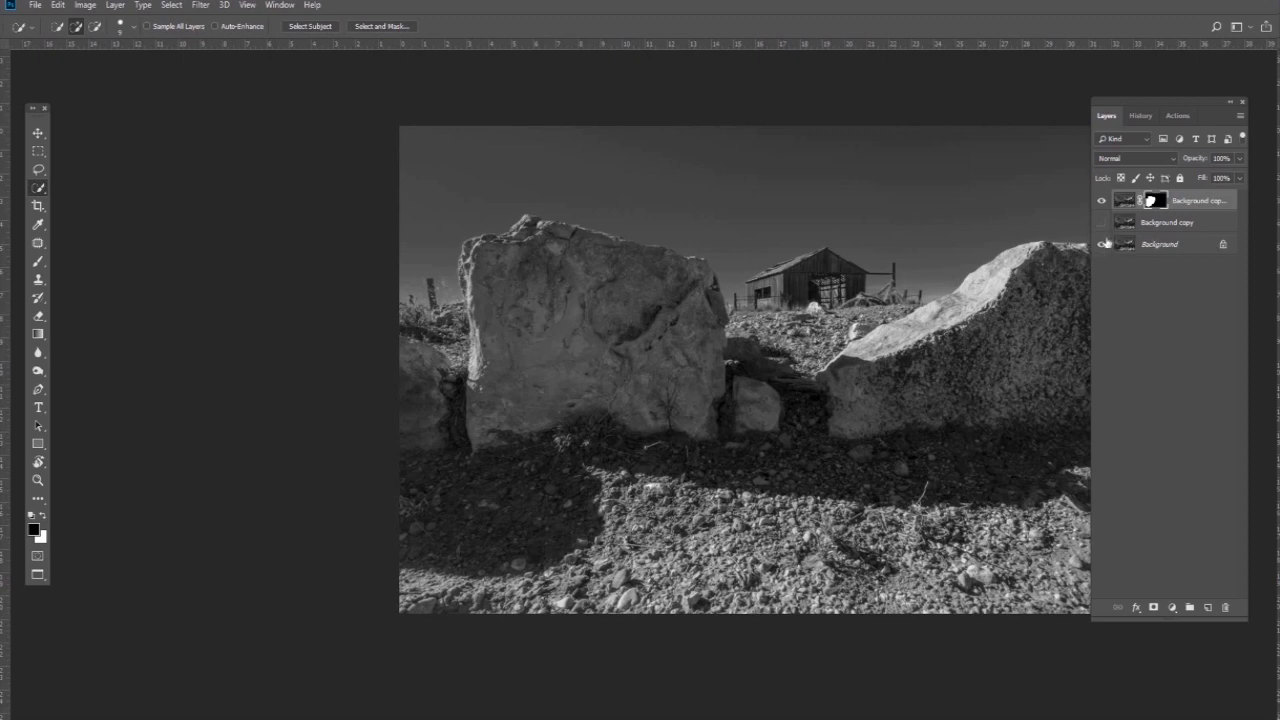
Isolate the masked rock by hiding the Background layer, show both lower layers, and toggle the masked layer off and on
left_click(1101, 245)
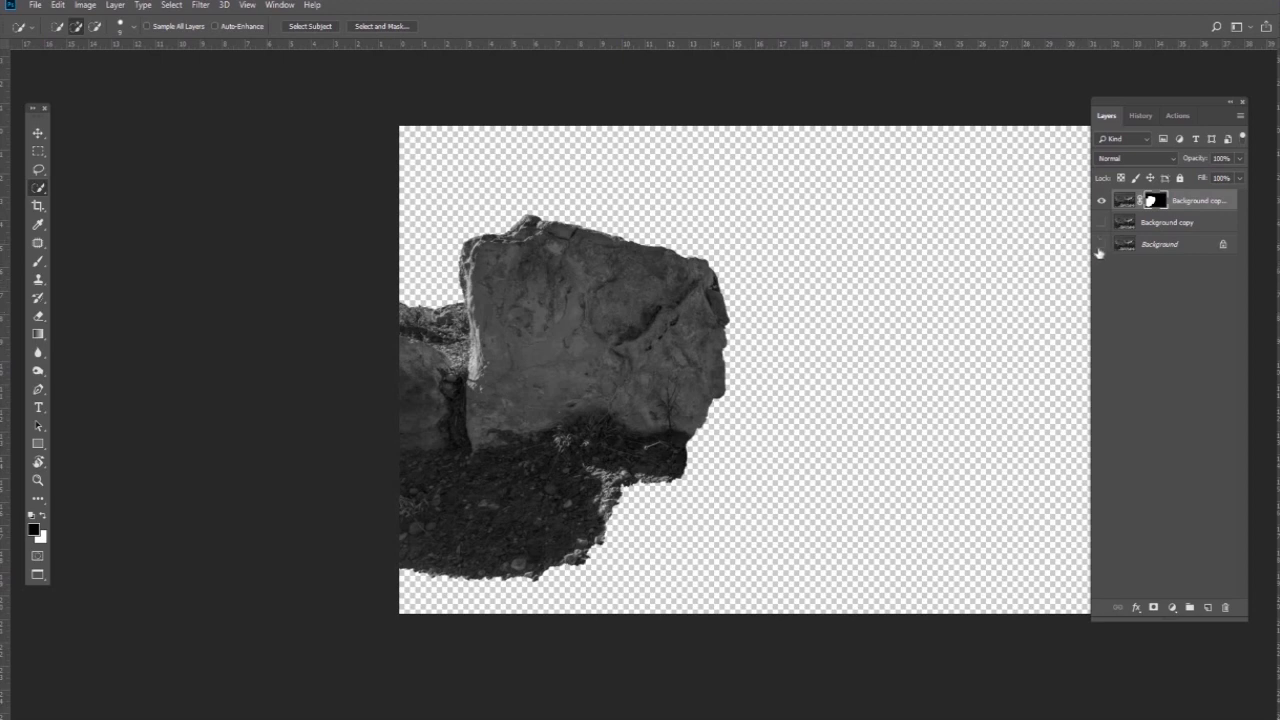
left_click_drag(1101, 224, 1101, 245)
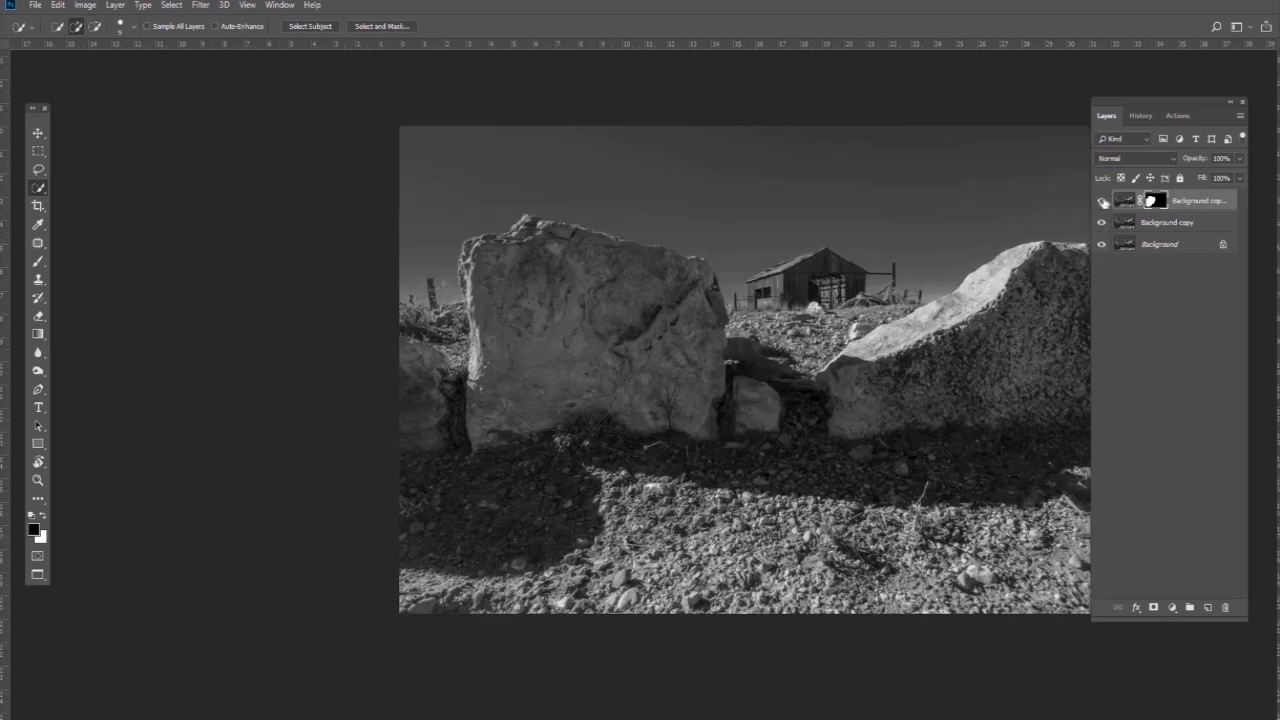
left_click(1103, 201)
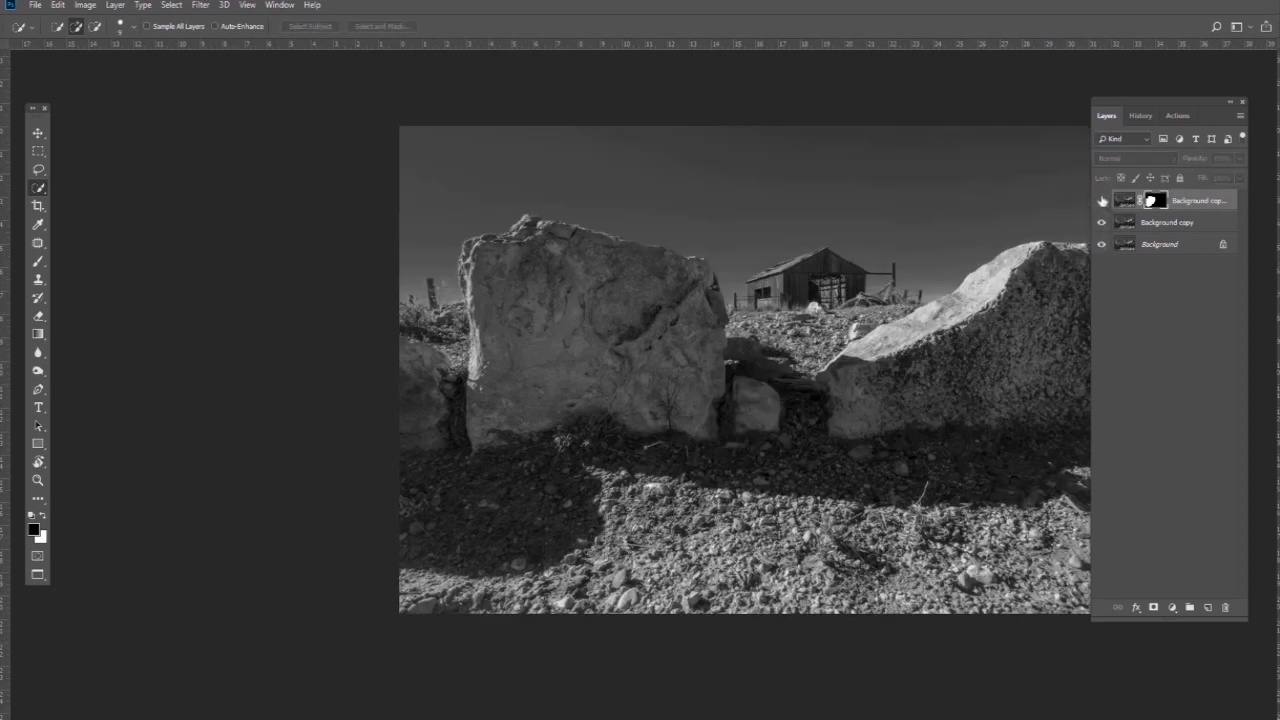
left_click(1102, 203)
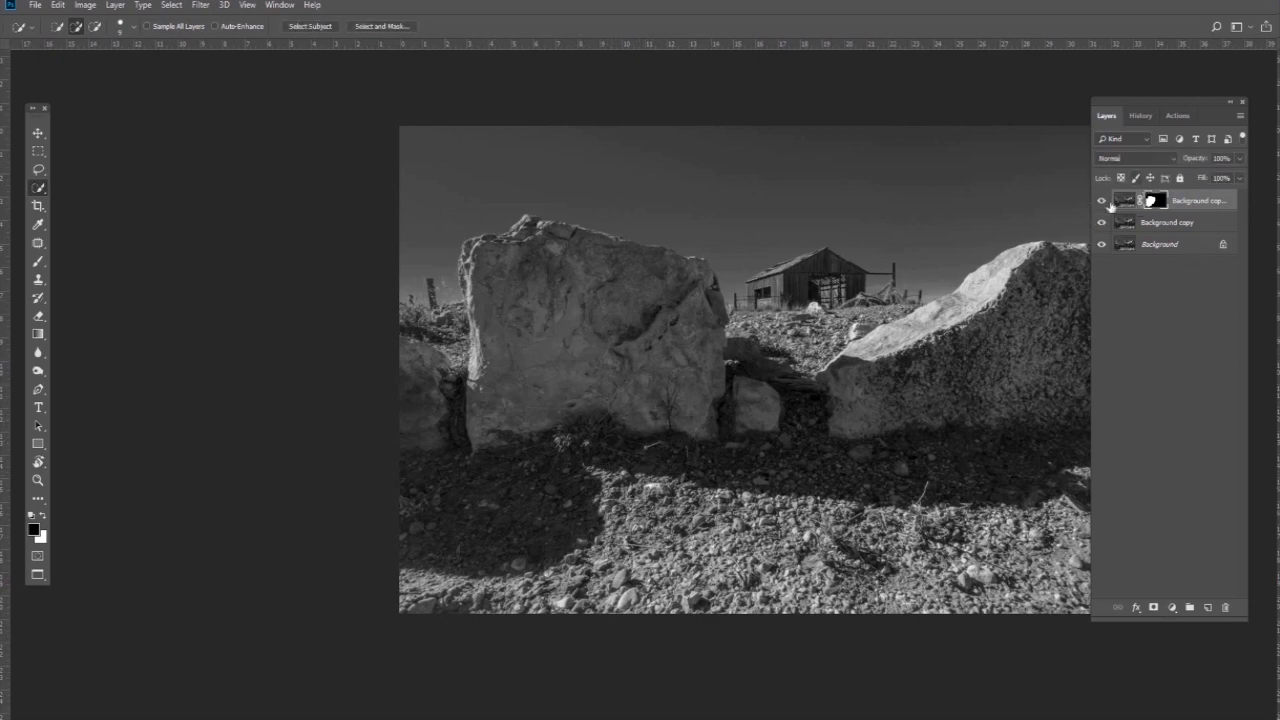
On the Background copy layer, select the sloping rock beside the barn, including its upper edge and shaded base, with the Quick Selection tool
left_click(1194, 223)
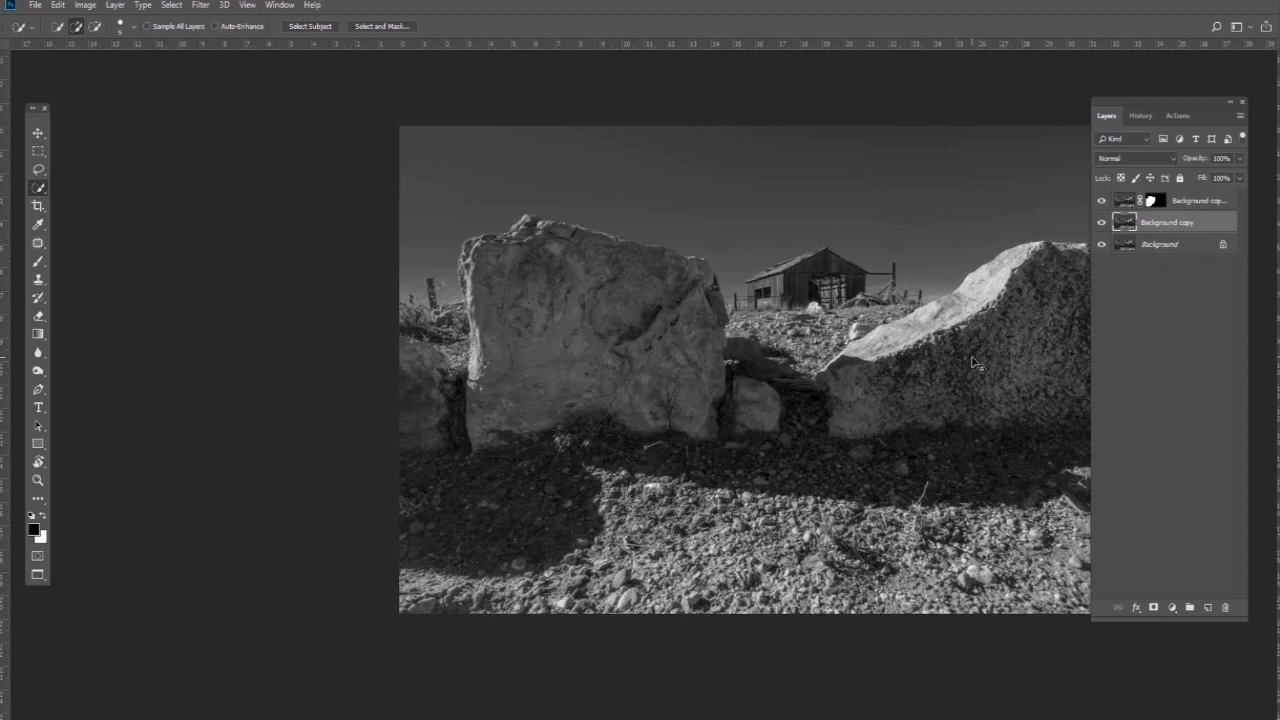
key("ctrl+plus")
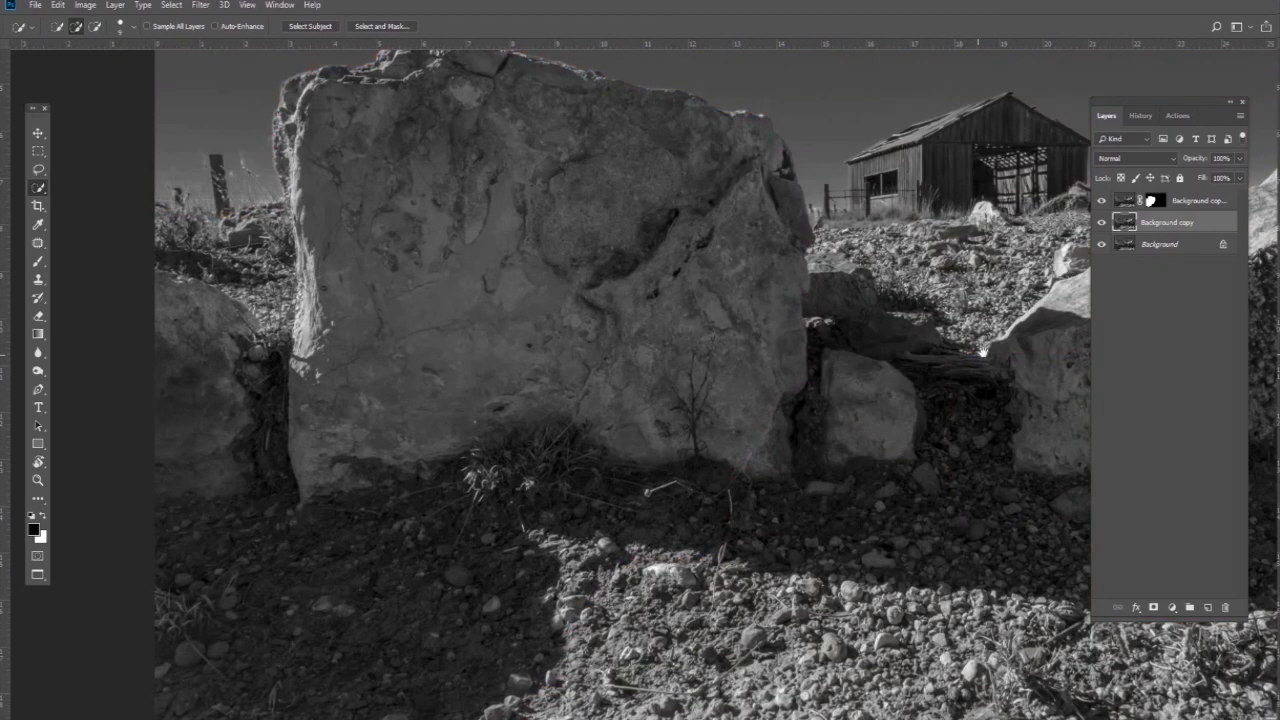
left_click_drag(983, 352, 434, 371)
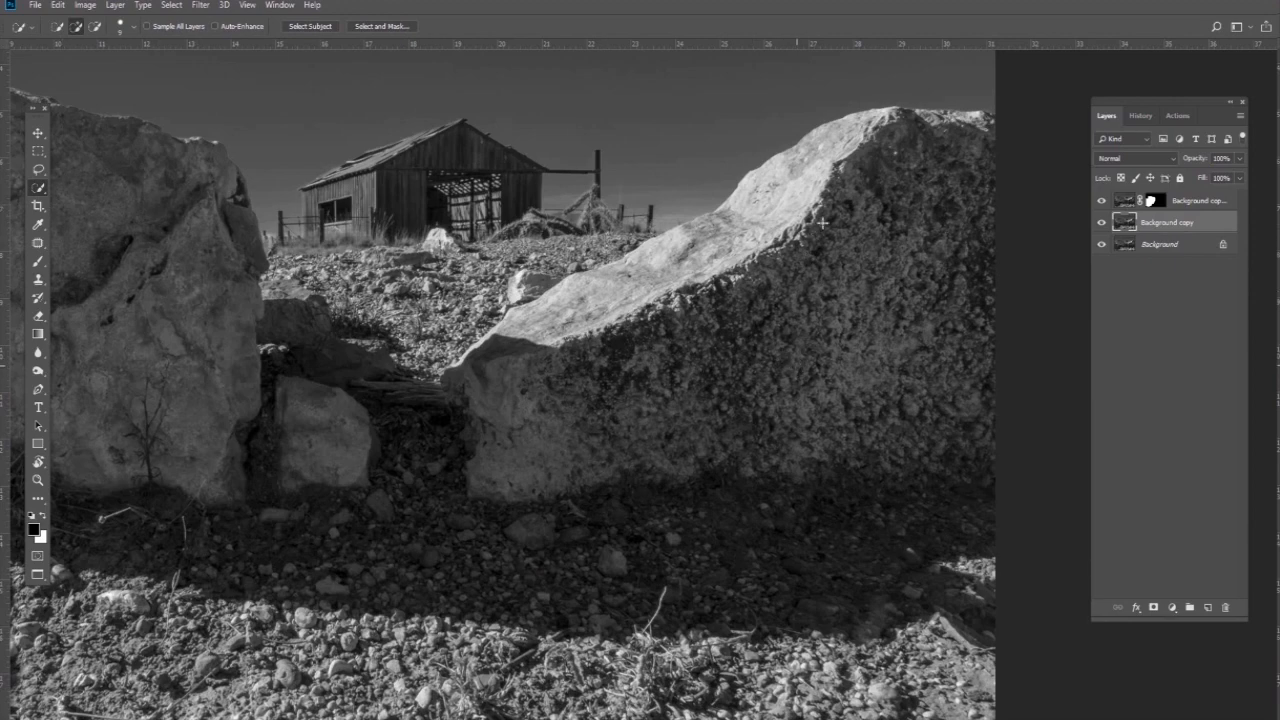
mouse_move(822, 223)
left_mouse_down()
mouse_move(874, 133)
mouse_move(702, 246)
mouse_move(521, 332)
left_mouse_up()
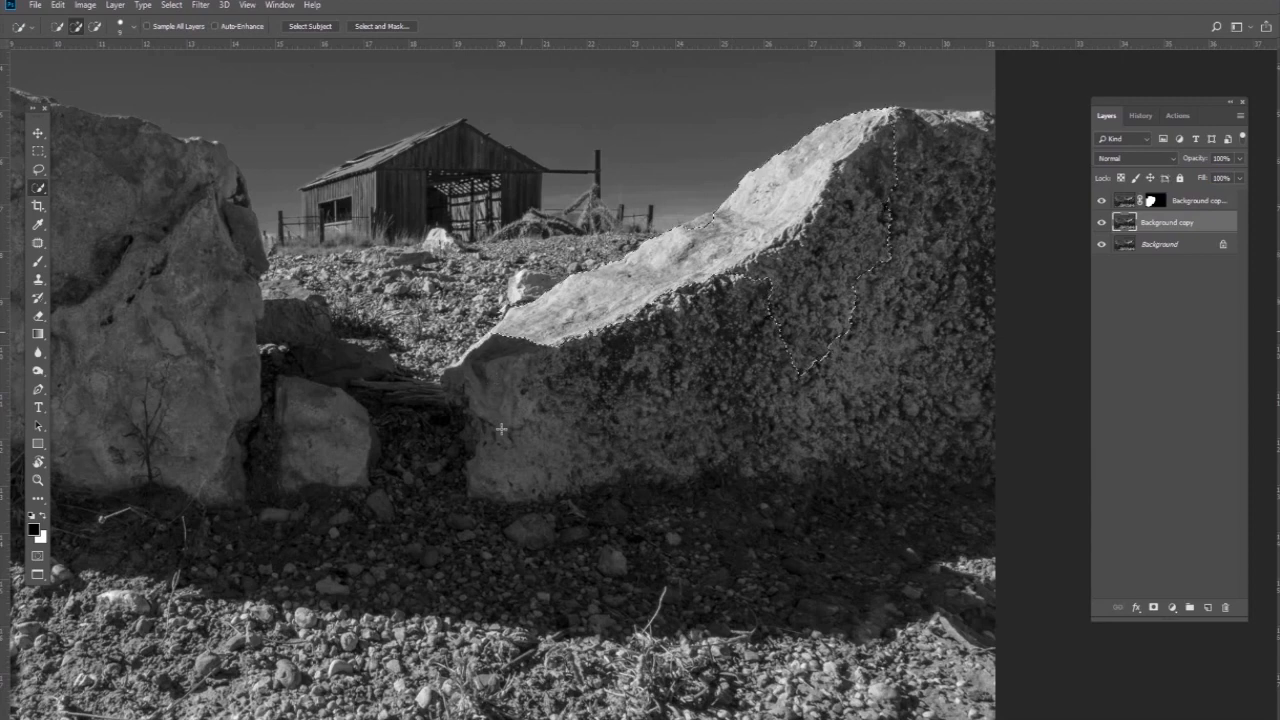
mouse_move(501, 429)
left_mouse_down()
mouse_move(514, 477)
mouse_move(673, 462)
mouse_move(896, 414)
mouse_move(939, 398)
mouse_move(947, 314)
left_mouse_up()
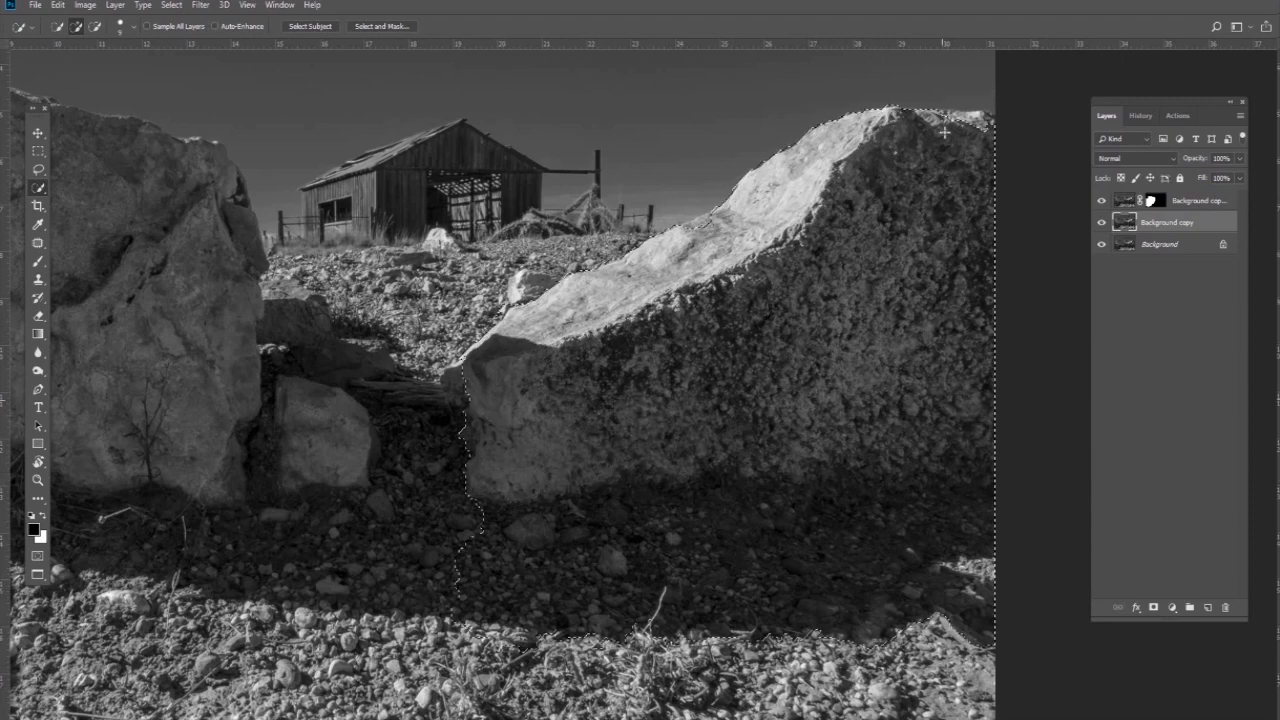
left_click_drag(983, 123, 967, 123)
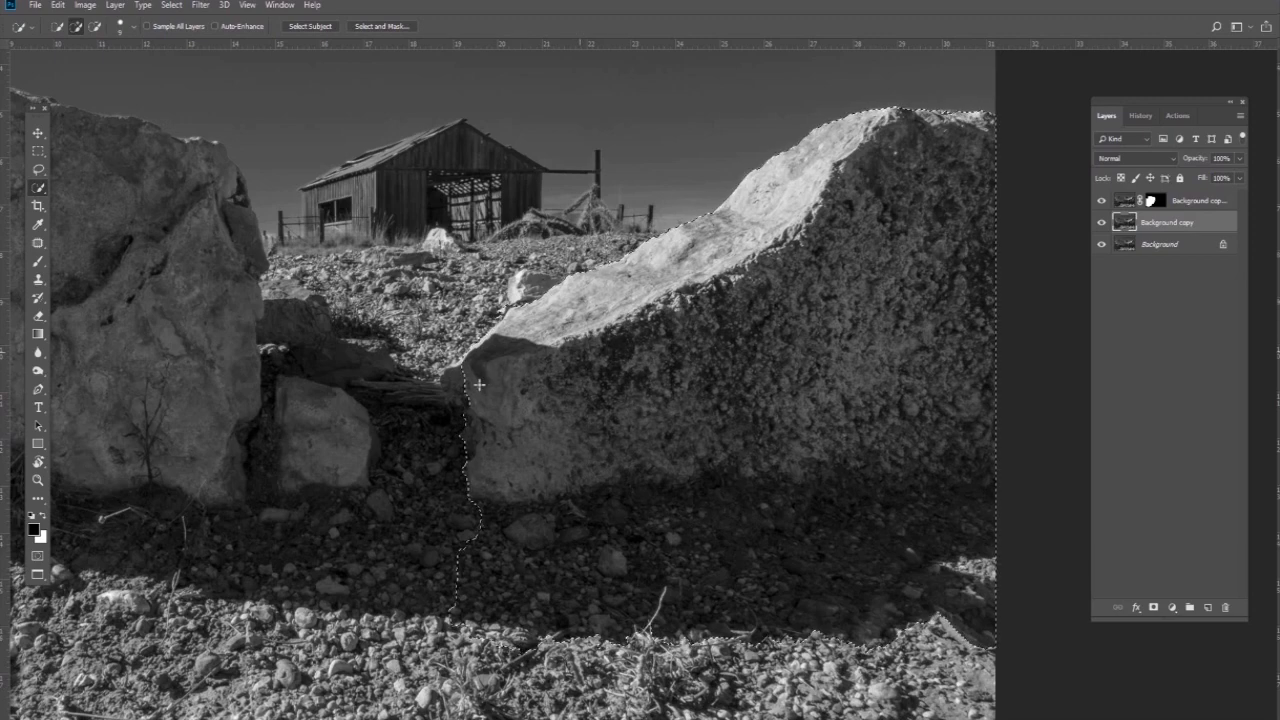
left_click_drag(477, 385, 450, 385)
Refine the sloping rock's selection with a 9 px Smart Radius in Select and Mask, and output it to a new layer with layer mask
left_click(374, 27)
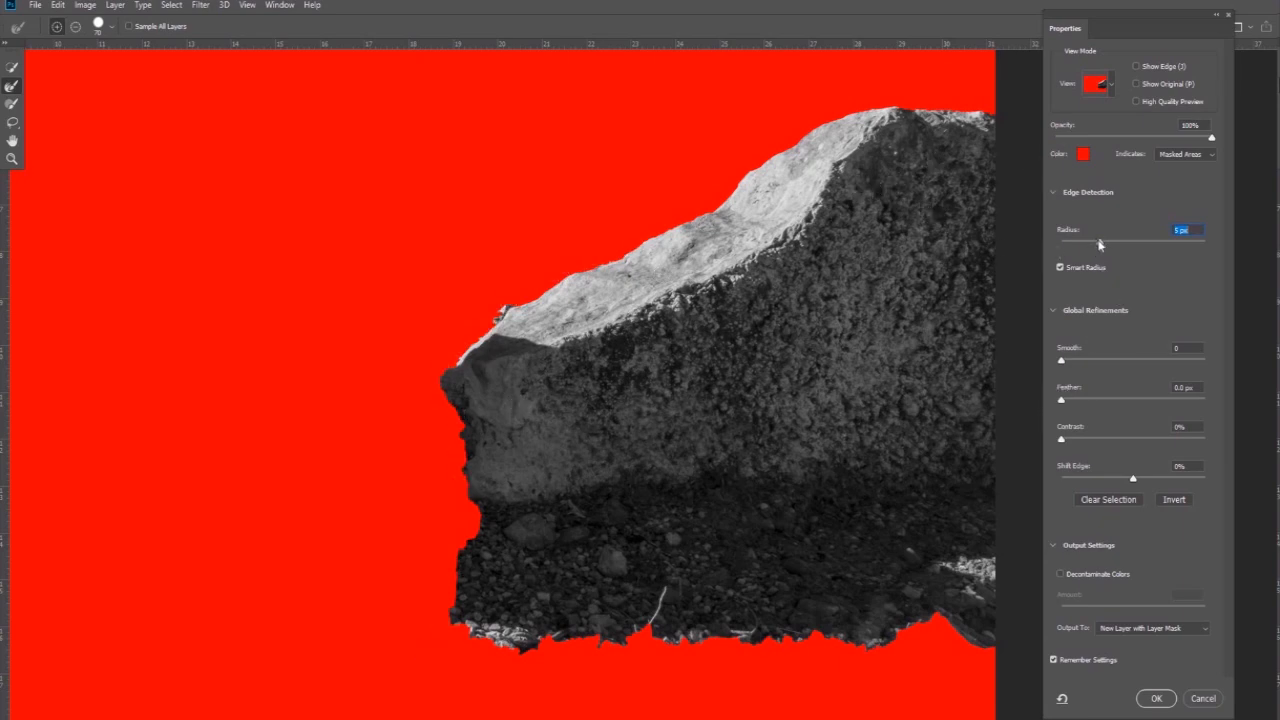
left_click_drag(1097, 244, 1078, 244)
left_click(1157, 698)
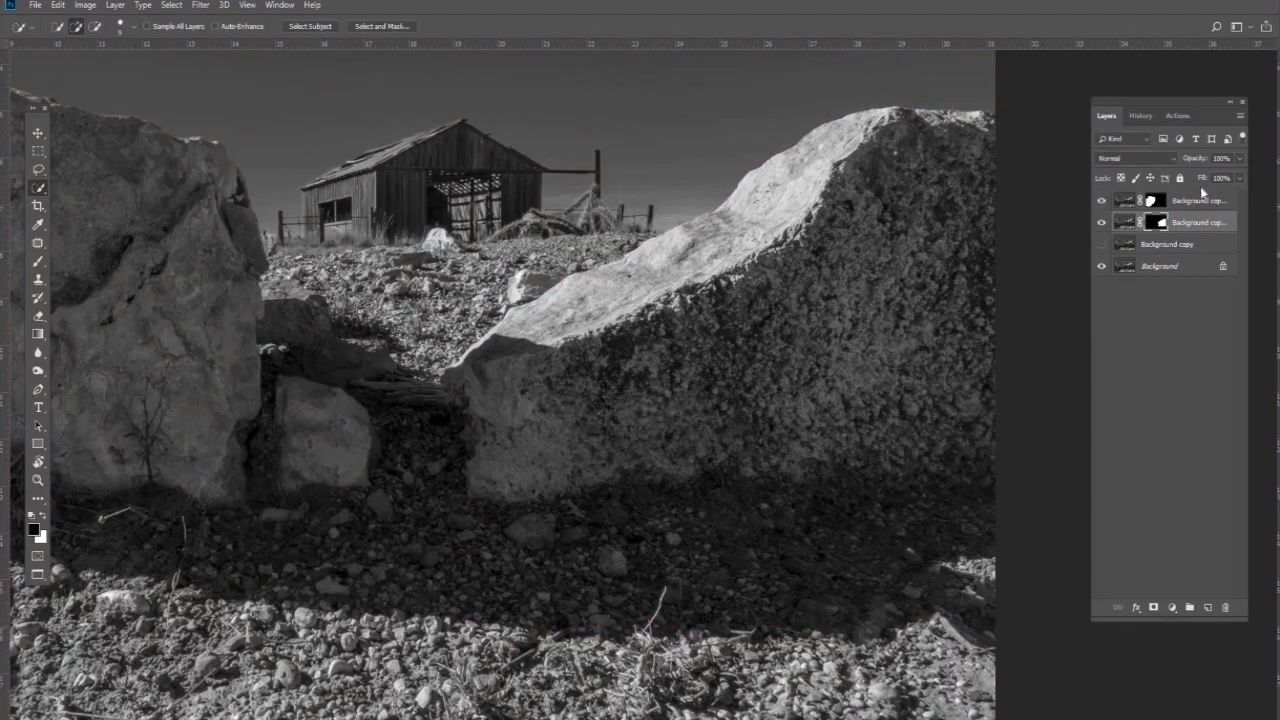
Hide the Background layer, toggle the two masked rock layers to check each cutout, and show the Background copy layer
left_click(1101, 266)
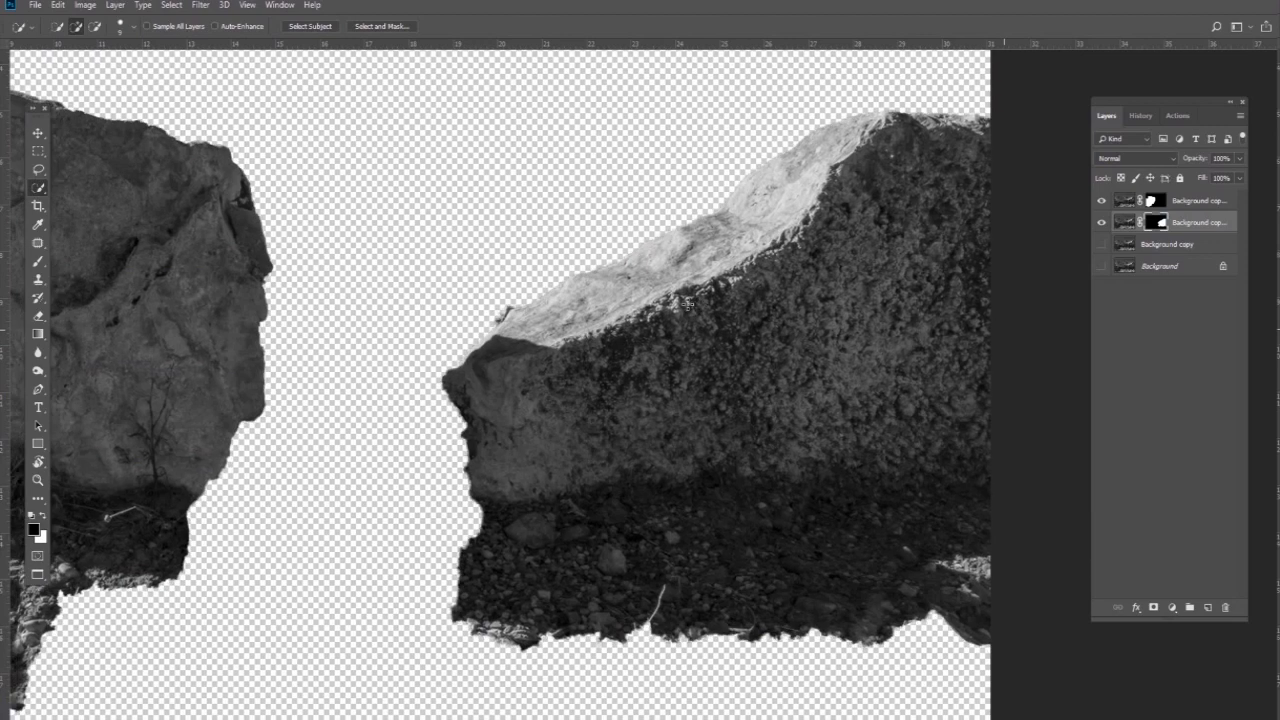
key("ctrl+0")
left_click(1101, 202)
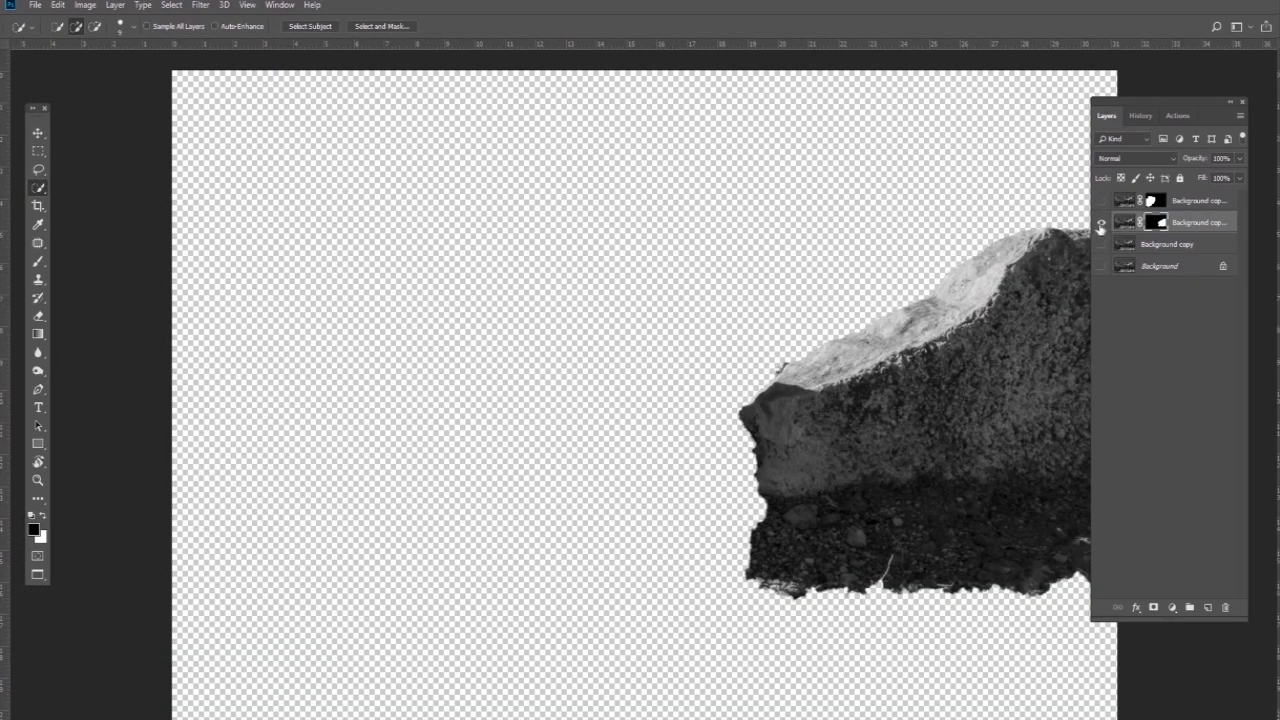
left_click(1101, 224)
left_click(1101, 224)
left_click(1103, 202)
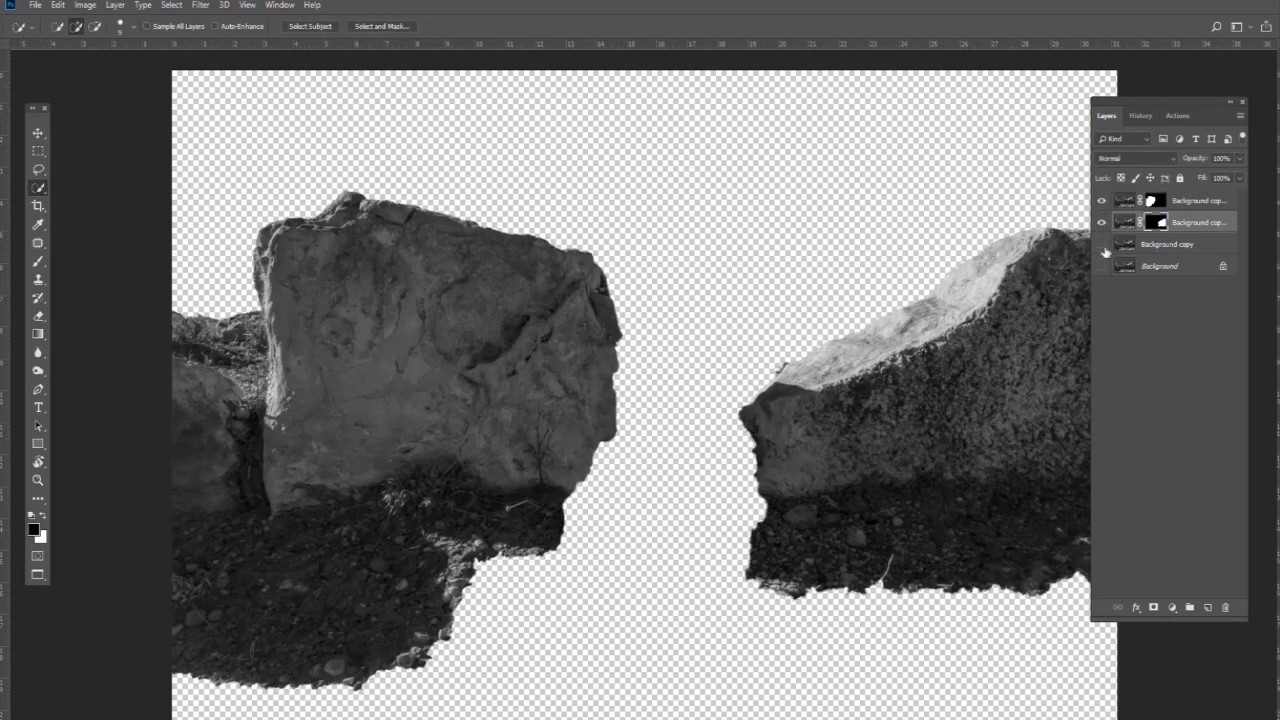
left_click(1102, 245)
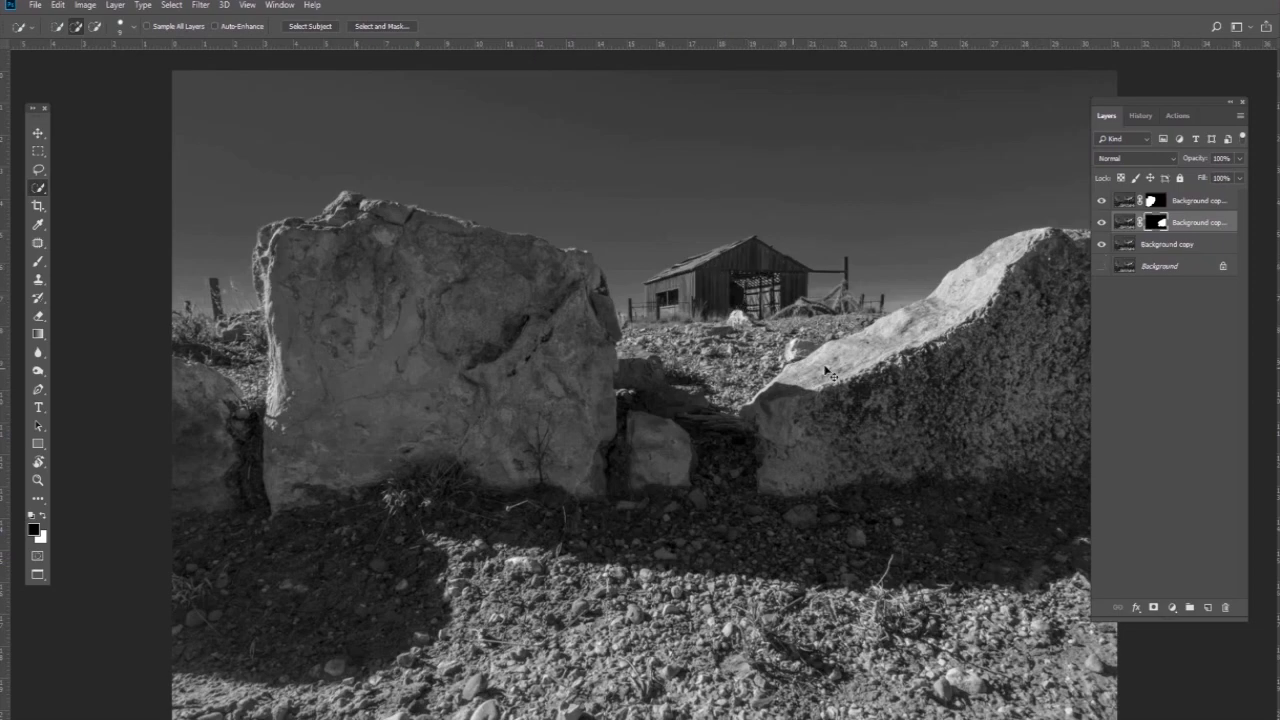
On the Background copy layer, select the barn's walls with the Quick Selection tool
key("ctrl+plus")
key("ctrl+plus")
key("ctrl+plus")
key("ctrl+plus")
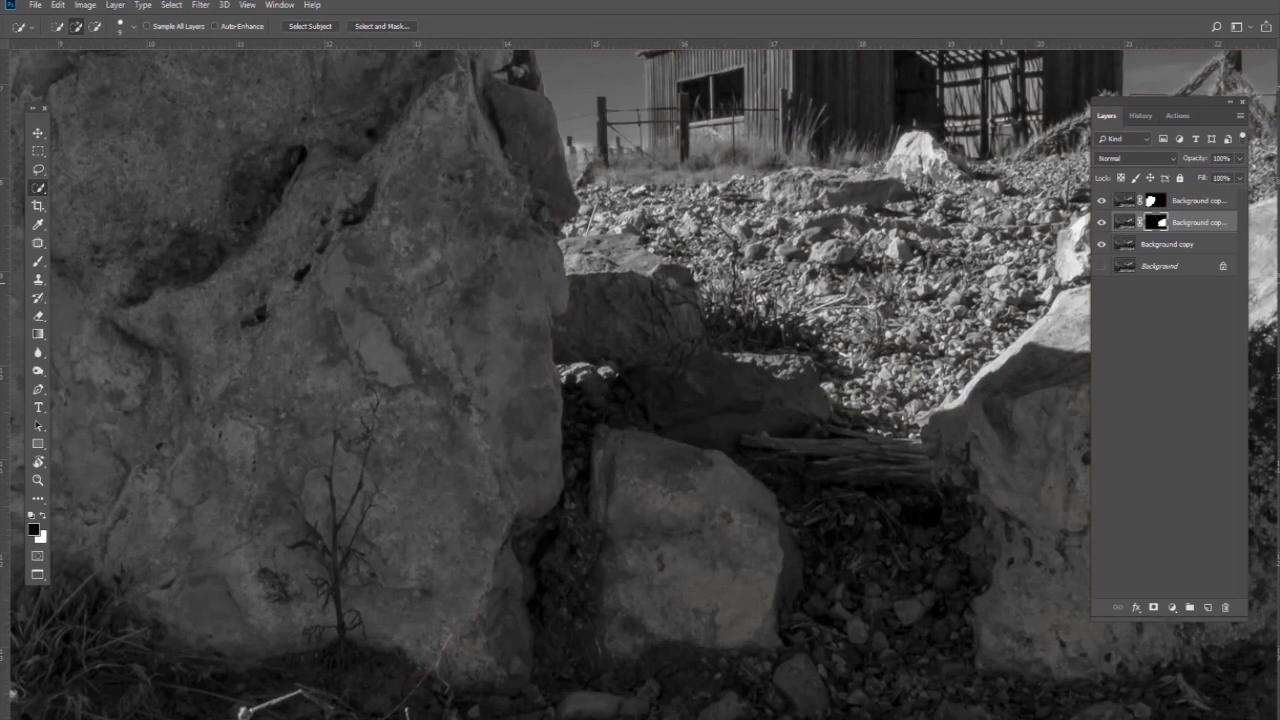
left_click_drag(1029, 218, 824, 414)
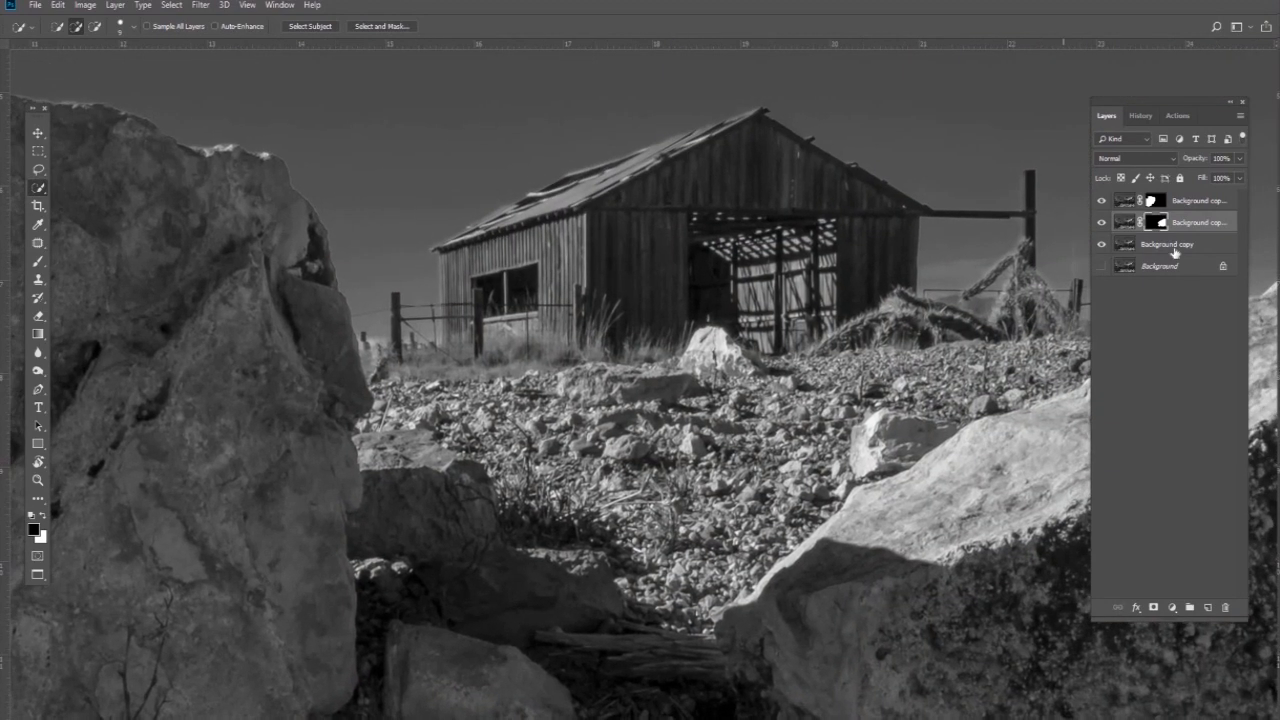
left_click(1176, 246)
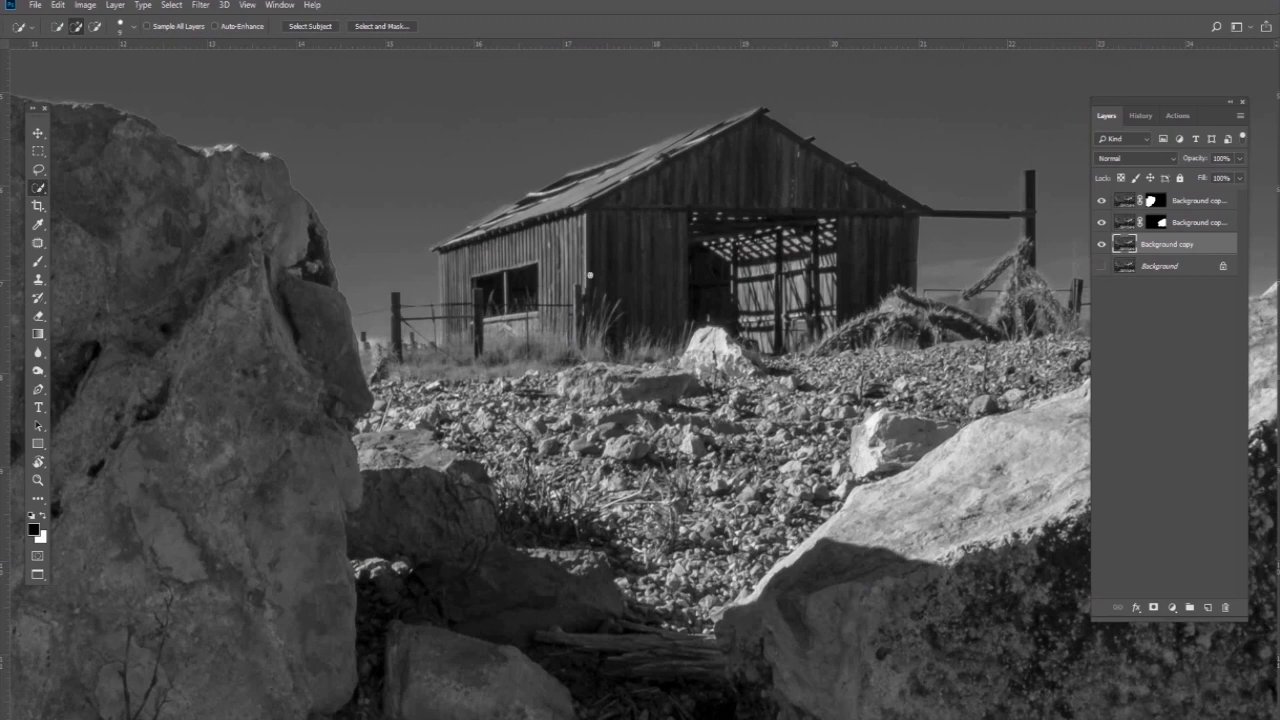
key("ctrl+plus")
key("ctrl+plus")
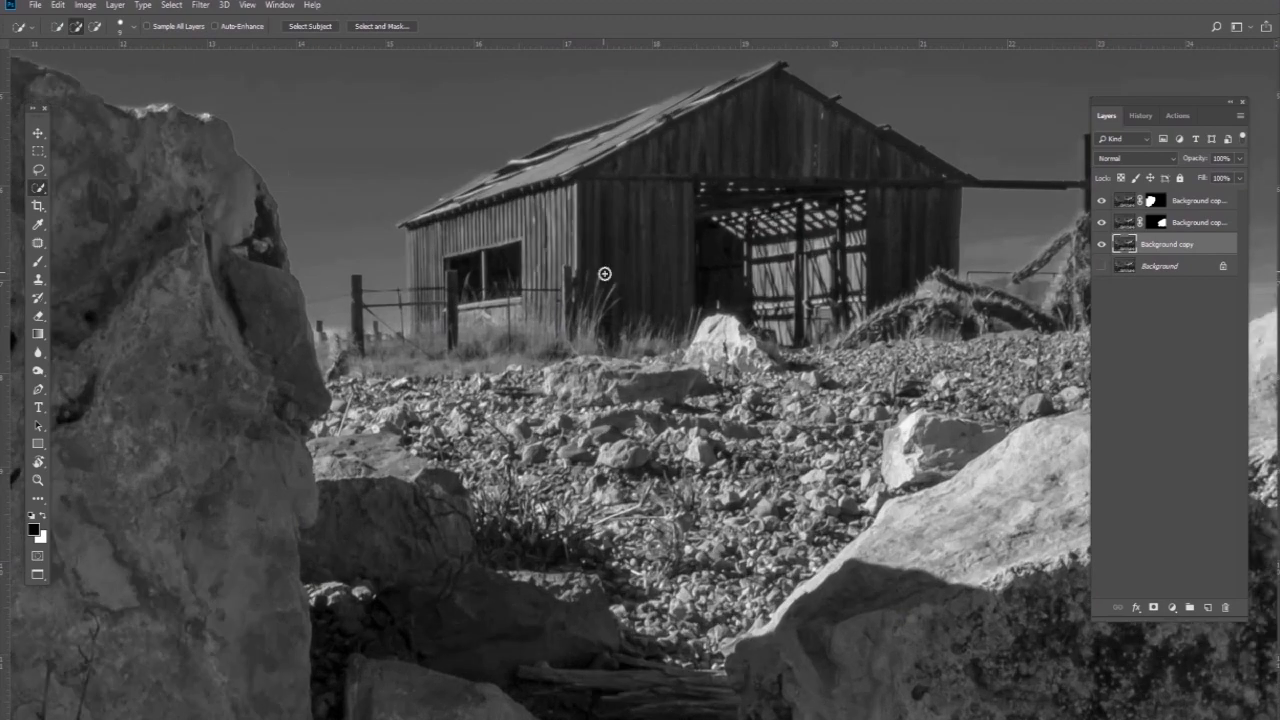
left_click_drag(309, 172, 530, 596)
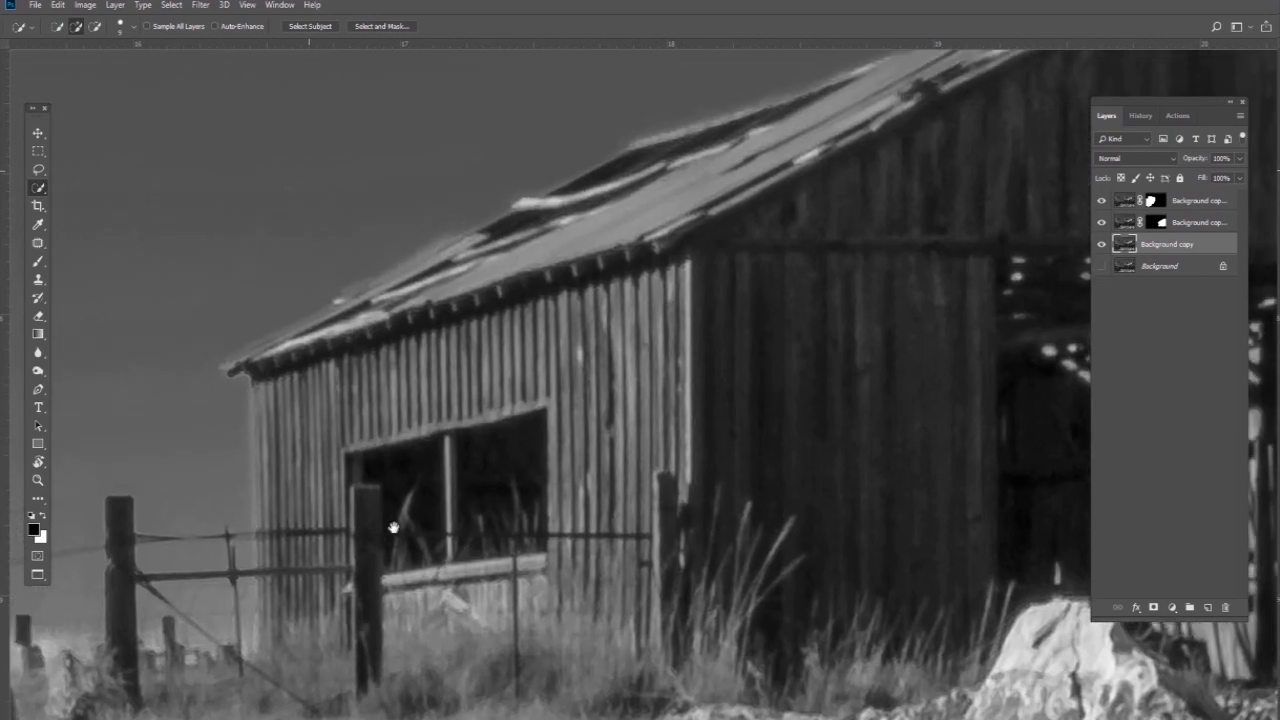
mouse_move(293, 422)
left_mouse_down()
mouse_move(284, 375)
mouse_move(317, 342)
mouse_move(747, 176)
mouse_move(776, 476)
mouse_move(614, 475)
mouse_move(304, 551)
mouse_move(288, 680)
mouse_move(269, 402)
mouse_move(268, 580)
mouse_move(442, 494)
left_mouse_up()
left_click_drag(368, 463, 350, 650)
Reduce the brush size and extend the barn selection over the roof, working along its edge
key("bracketleft")
key("bracketleft")
key("bracketleft")
key("bracketleft")
key("bracketleft")
mouse_move(570, 382)
left_mouse_down()
mouse_move(714, 335)
mouse_move(486, 419)
left_mouse_up()
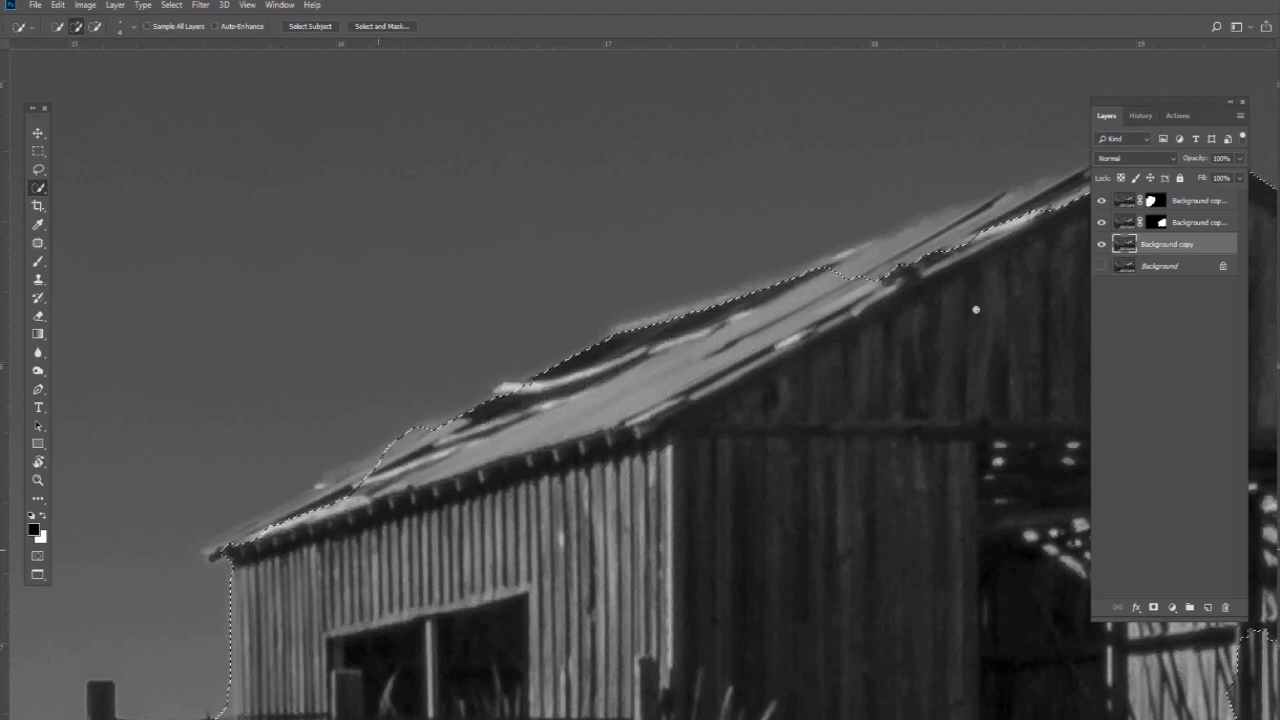
mouse_move(858, 274)
left_mouse_down()
mouse_move(1021, 209)
mouse_move(932, 249)
left_mouse_up()
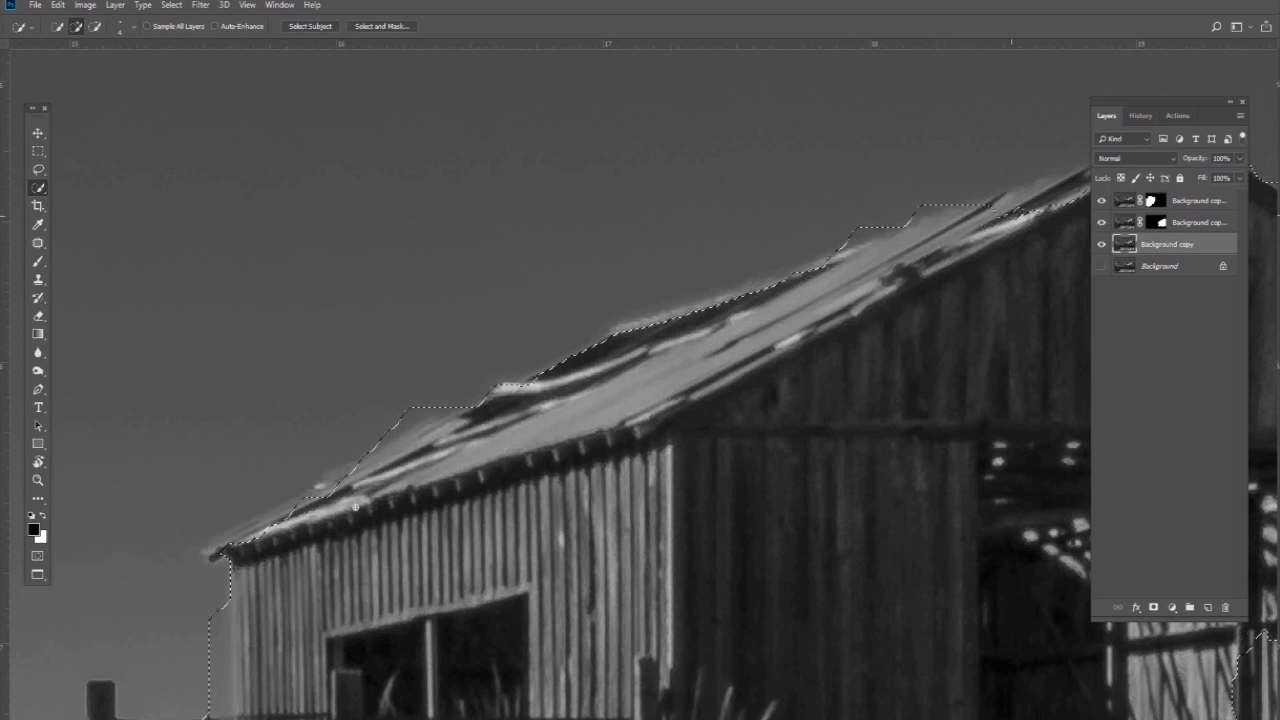
mouse_move(380, 644)
left_mouse_down()
mouse_move(584, 520)
mouse_move(654, 500)
left_mouse_up()
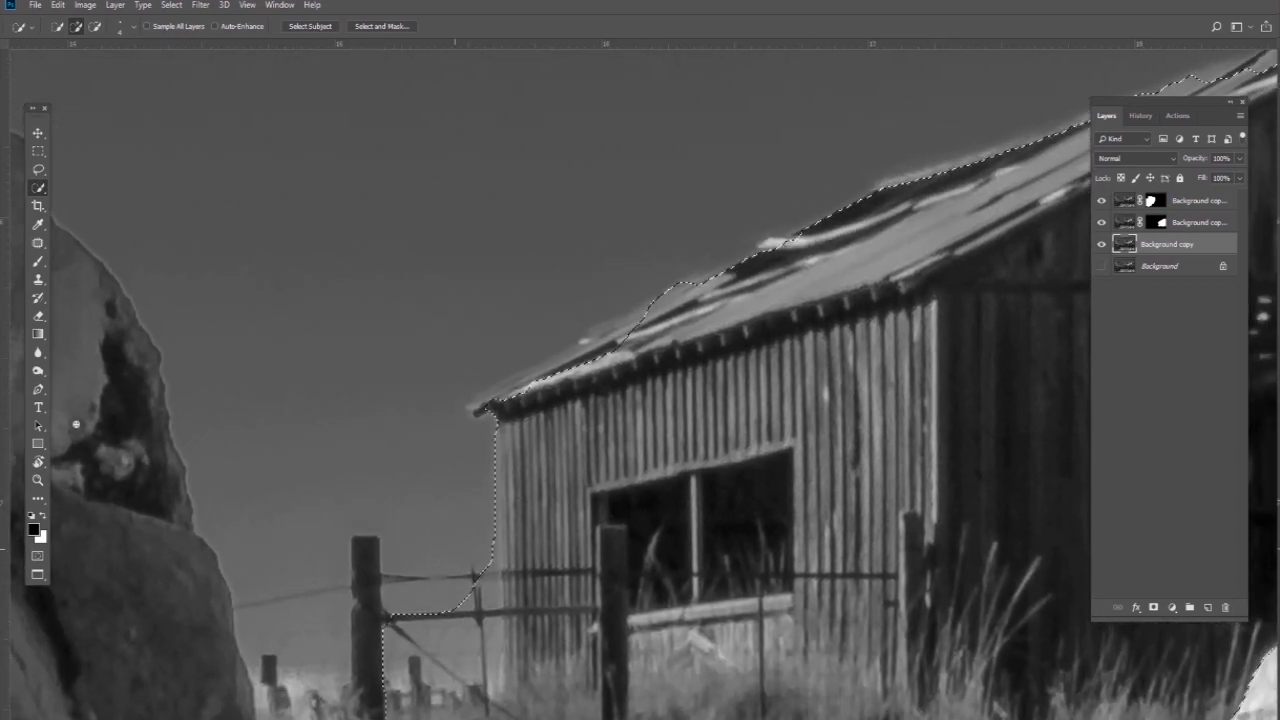
Add the barn's lower roof edge, eave corner and side wall to the selection with the Polygonal Lasso tool
left_click(39, 171)
mouse_move(39, 174)
left_mouse_down()
mouse_move(115, 178)
mouse_move(97, 185)
left_mouse_up()
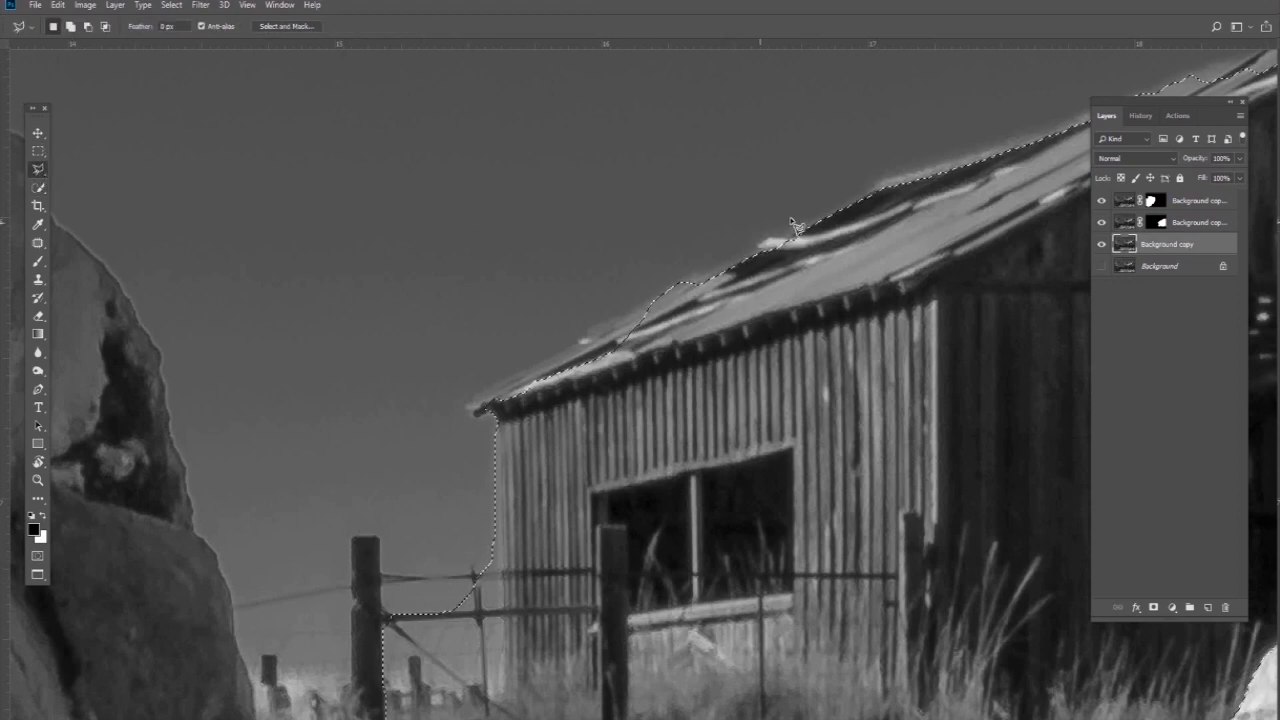
key("shift")
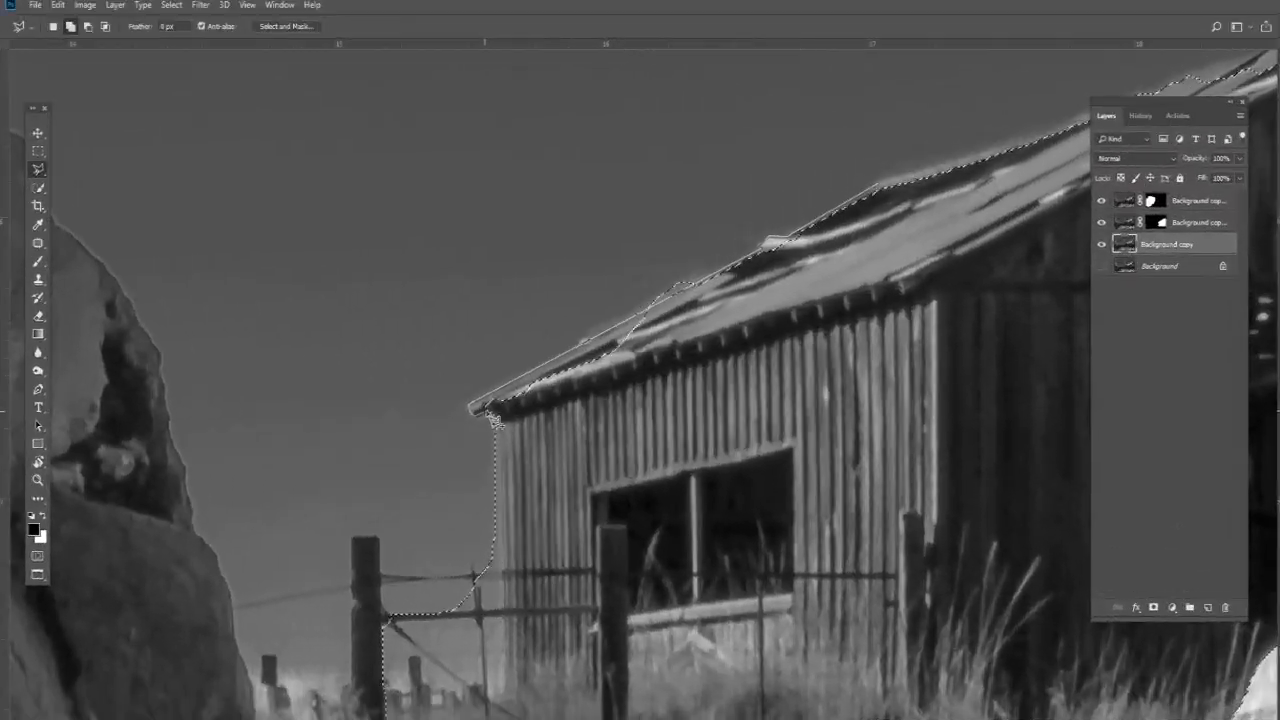
left_click(502, 690)
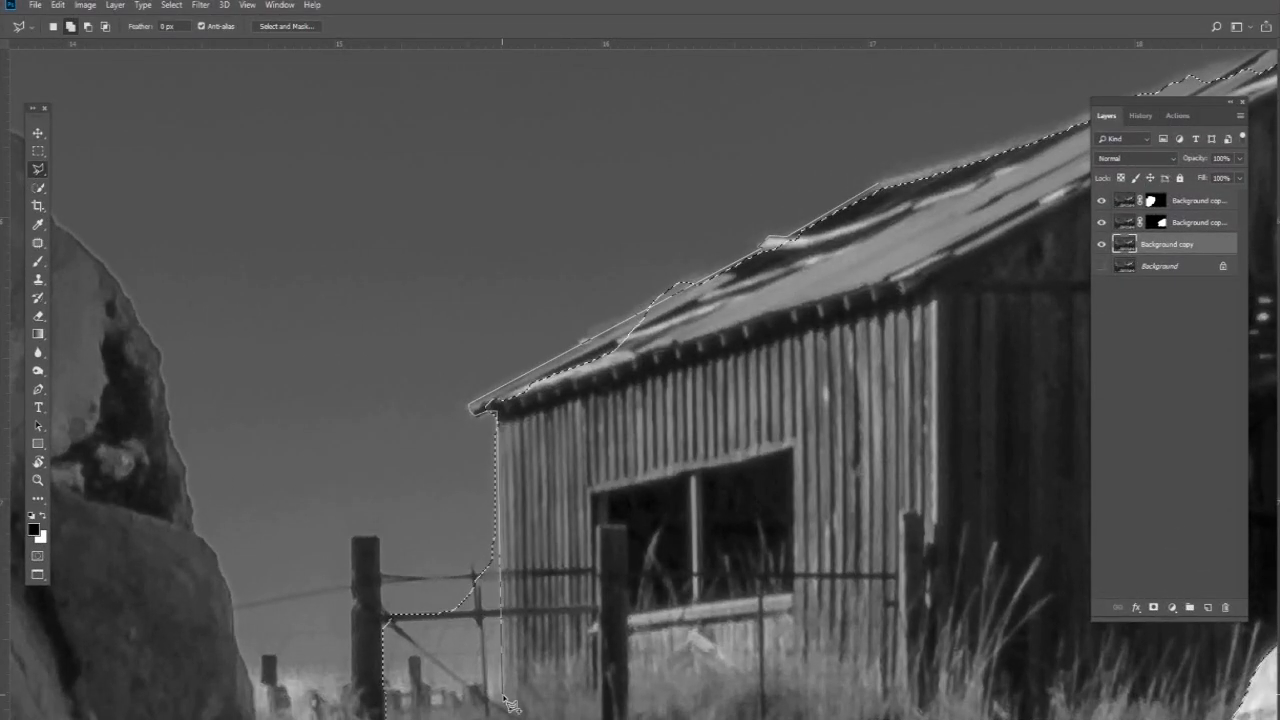
left_click(825, 685)
left_click(1013, 240)
left_click(877, 187)
Add the upper roof edge up to the ridge to the barn selection with straight-edged lasso segments, and check the barn's outline
mouse_move(933, 311)
left_mouse_down()
mouse_move(586, 400)
mouse_move(335, 524)
left_mouse_up()
left_click(285, 393)
left_click(434, 350)
left_click(588, 288)
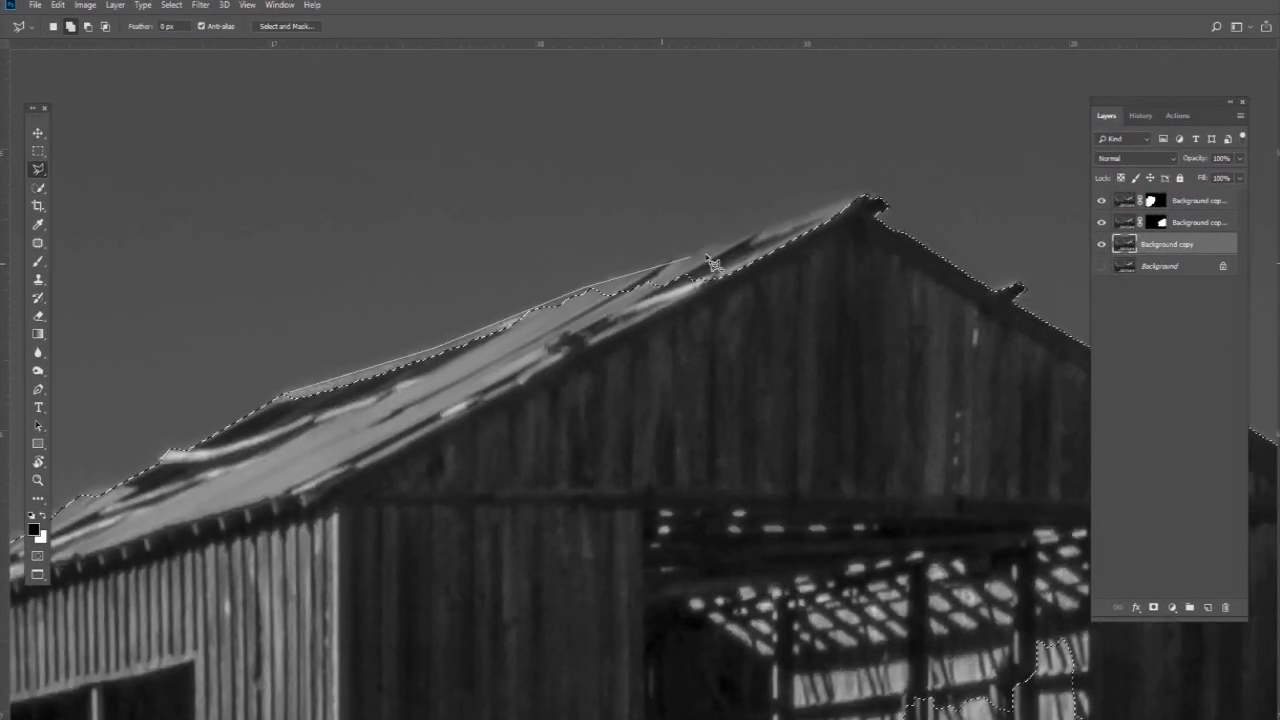
left_click(708, 247)
left_click(866, 193)
left_click(863, 294)
double_click(272, 472)
left_click_drag(894, 429, 651, 380)
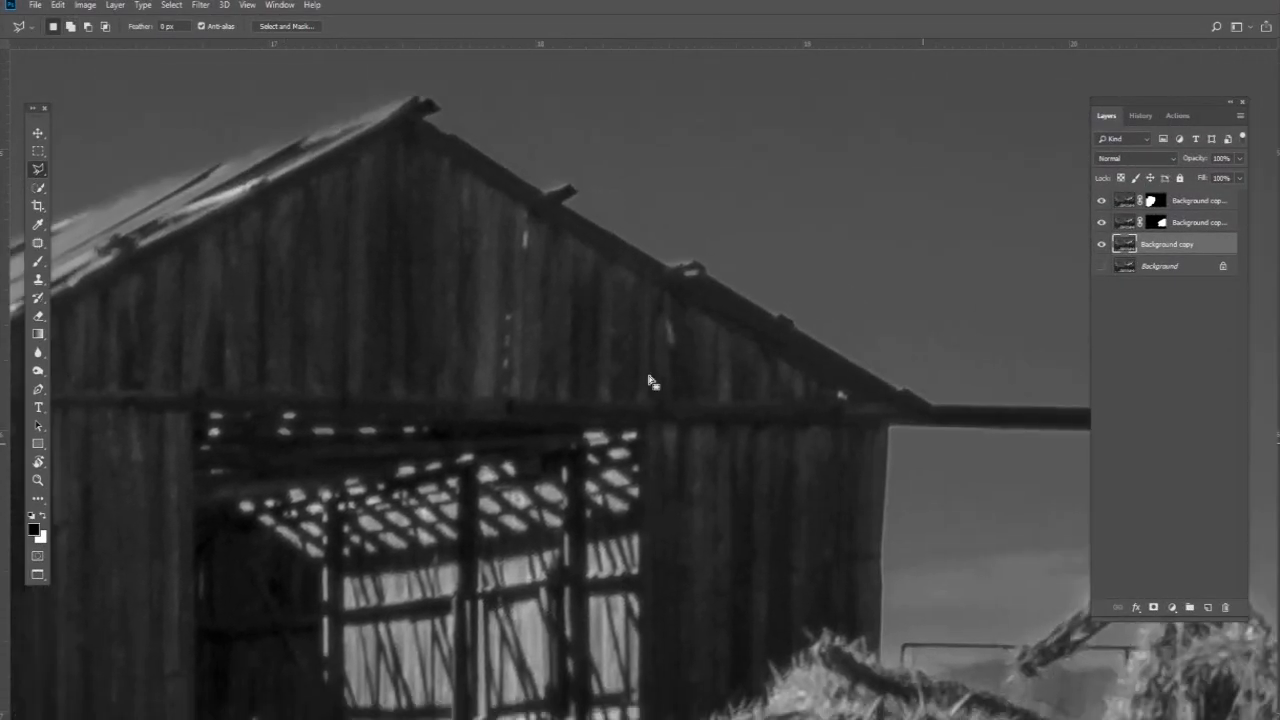
key("ctrl+minus")
key("ctrl+minus")
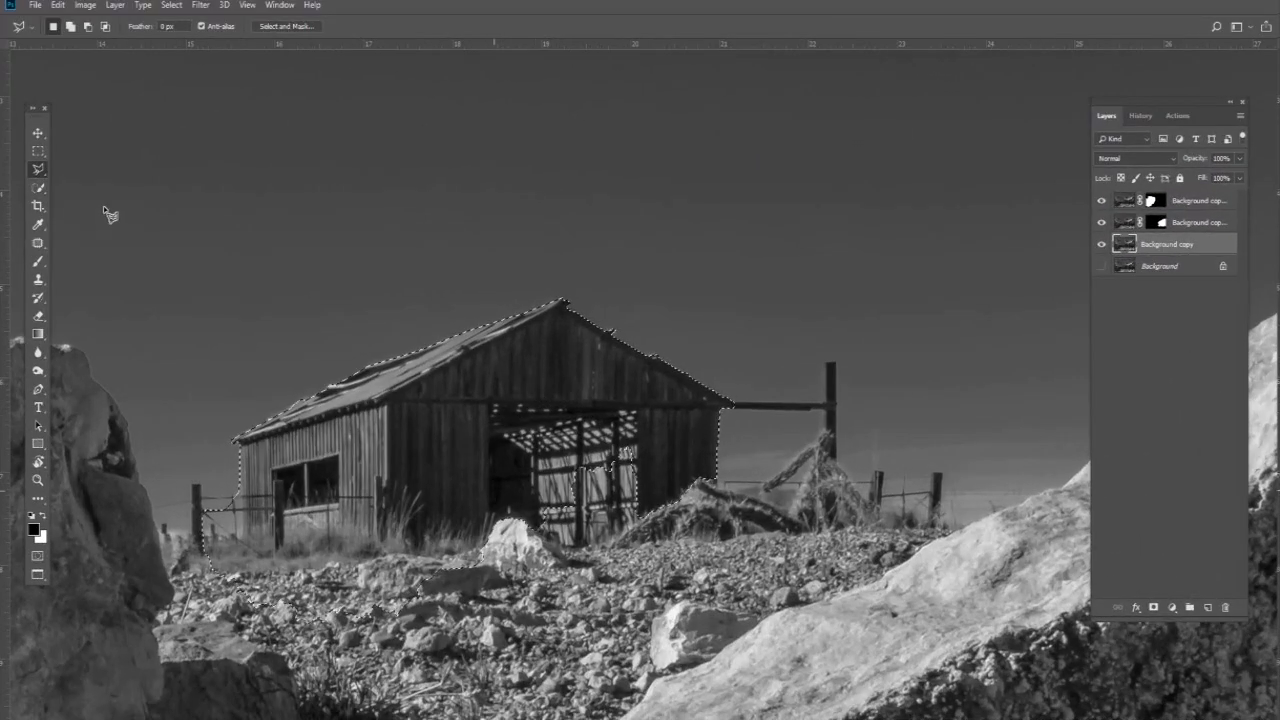
With the freehand Lasso tool, trim the fence area beside the barn's side wall and add the rocky ground in front to the selection
right_click(41, 171)
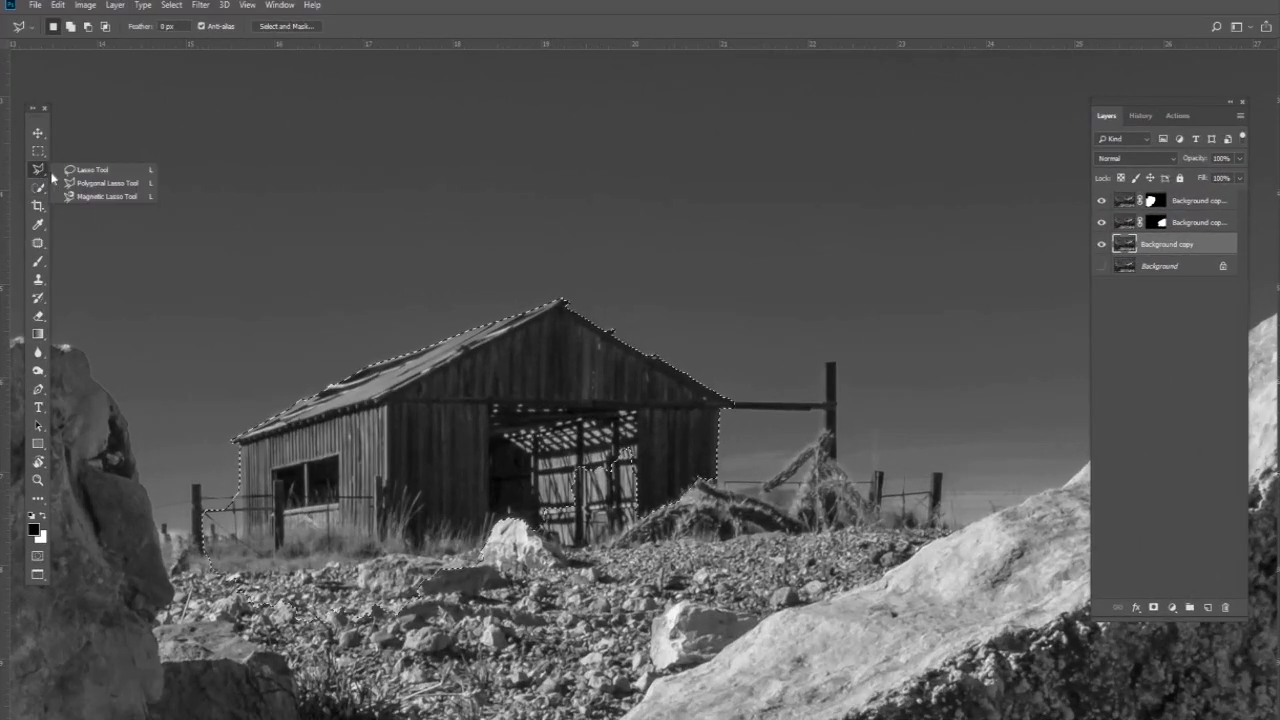
left_click(90, 171)
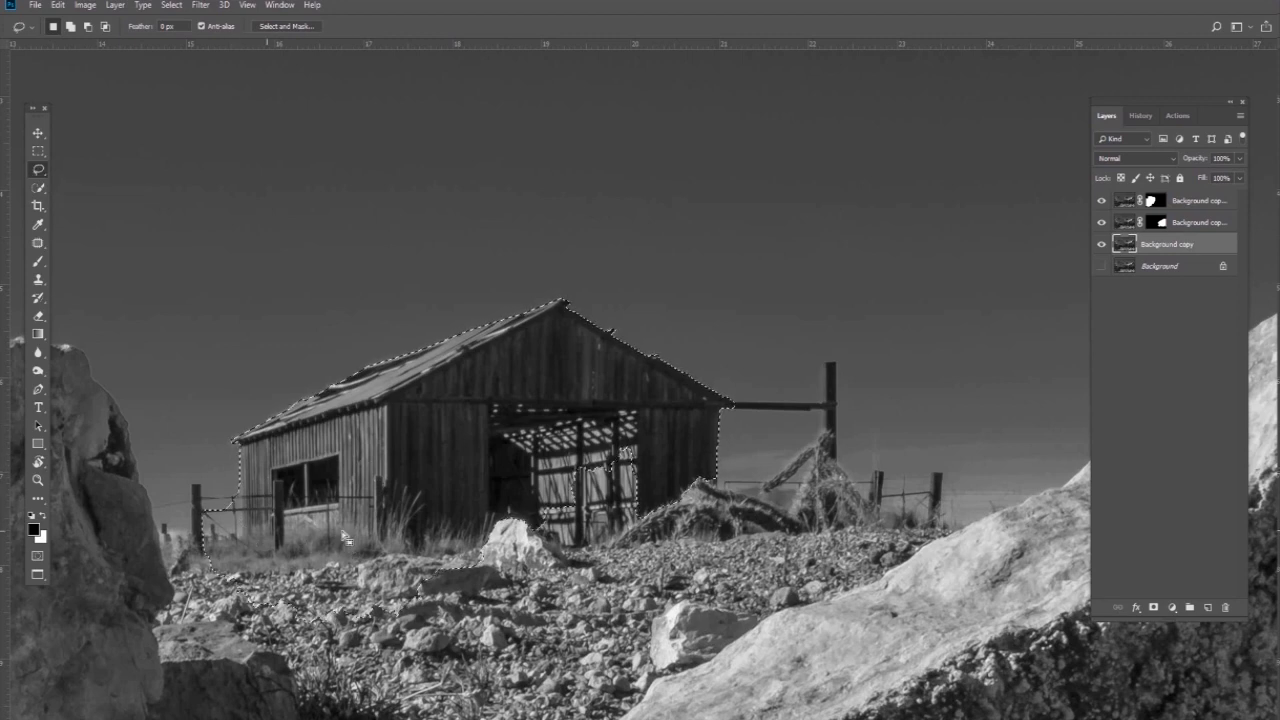
key("shift")
key("shift")
key("shift")
key("shift")
key("shift")
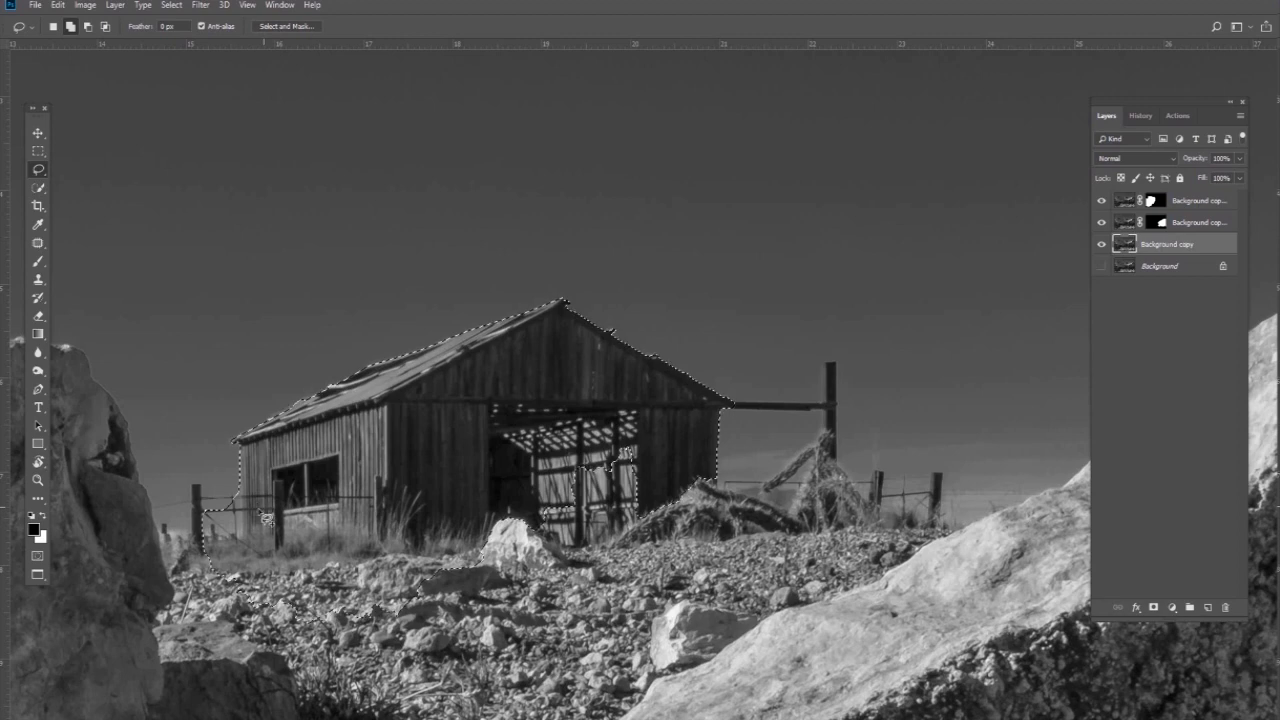
mouse_move(255, 541)
left_mouse_down()
mouse_move(190, 574)
mouse_move(208, 657)
mouse_move(352, 668)
mouse_move(331, 548)
mouse_move(289, 549)
left_mouse_up()
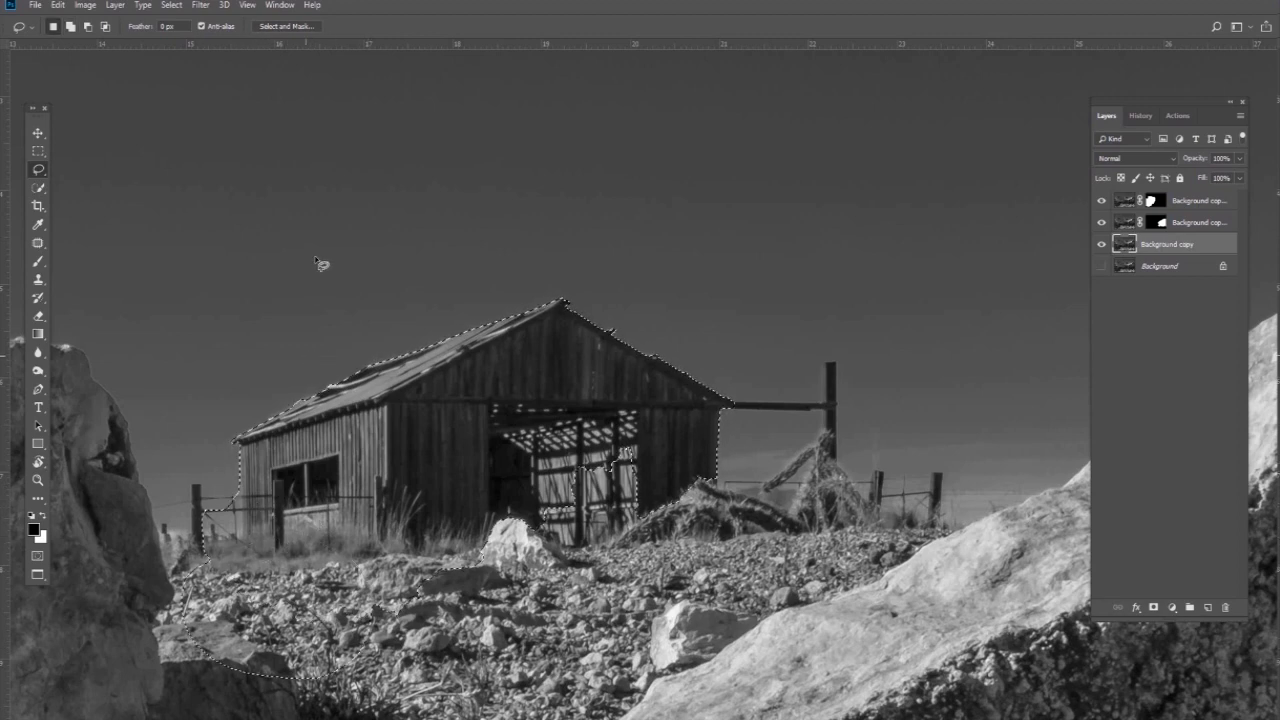
mouse_move(252, 539)
left_mouse_down()
mouse_move(176, 564)
mouse_move(166, 649)
mouse_move(248, 711)
mouse_move(305, 539)
mouse_move(337, 552)
left_mouse_up()
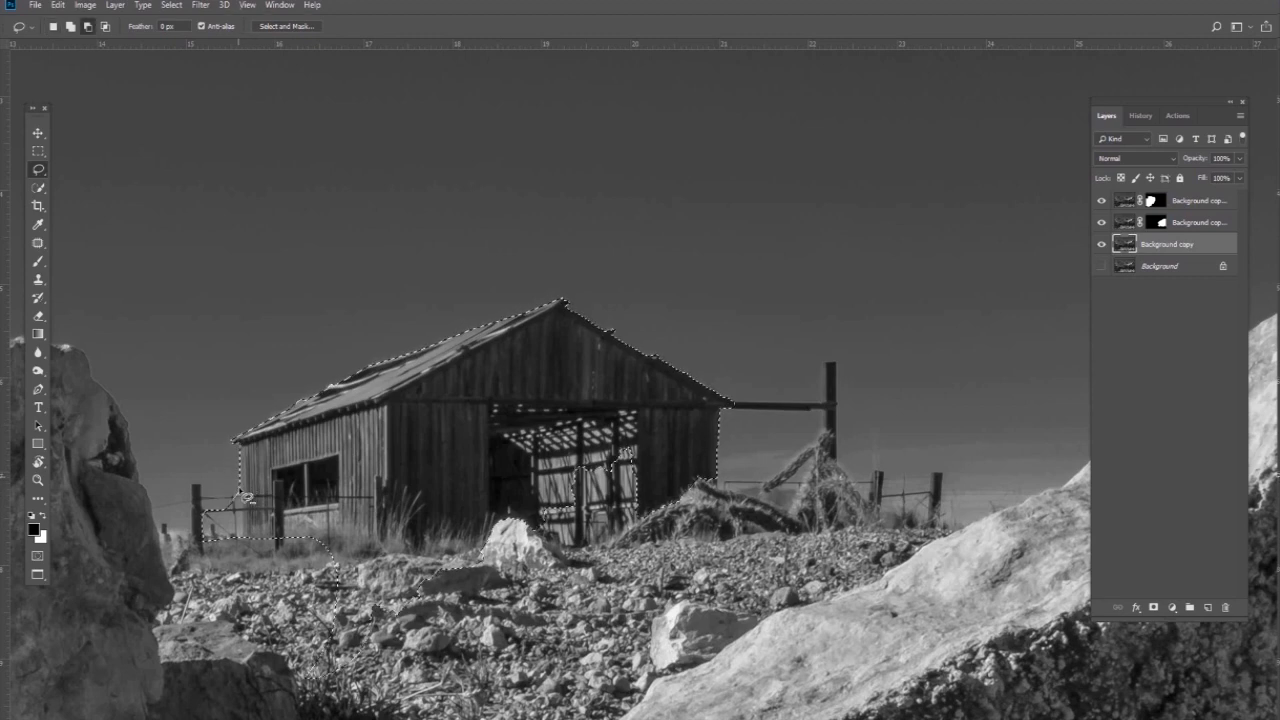
mouse_move(205, 543)
left_mouse_down()
mouse_move(189, 542)
mouse_move(181, 467)
mouse_move(222, 470)
mouse_move(240, 536)
mouse_move(155, 540)
mouse_move(130, 668)
left_mouse_up()
mouse_move(1040, 618)
left_mouse_down()
mouse_move(1012, 556)
mouse_move(852, 530)
mouse_move(738, 534)
mouse_move(702, 459)
mouse_move(568, 418)
mouse_move(325, 474)
mouse_move(236, 537)
left_mouse_up()
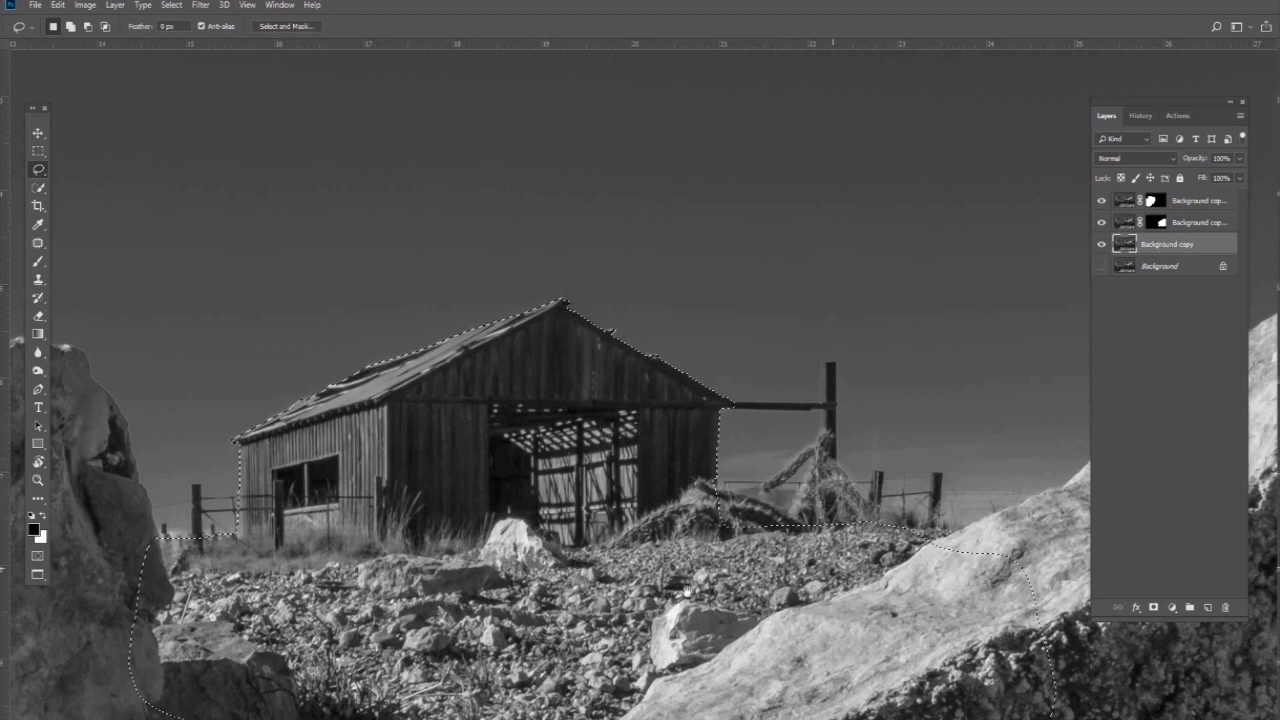
Open the barn selection in Select and Mask and set the edge detection radius to 3 px, judging by the roof edge
scroll(835, 568, "right", 6)
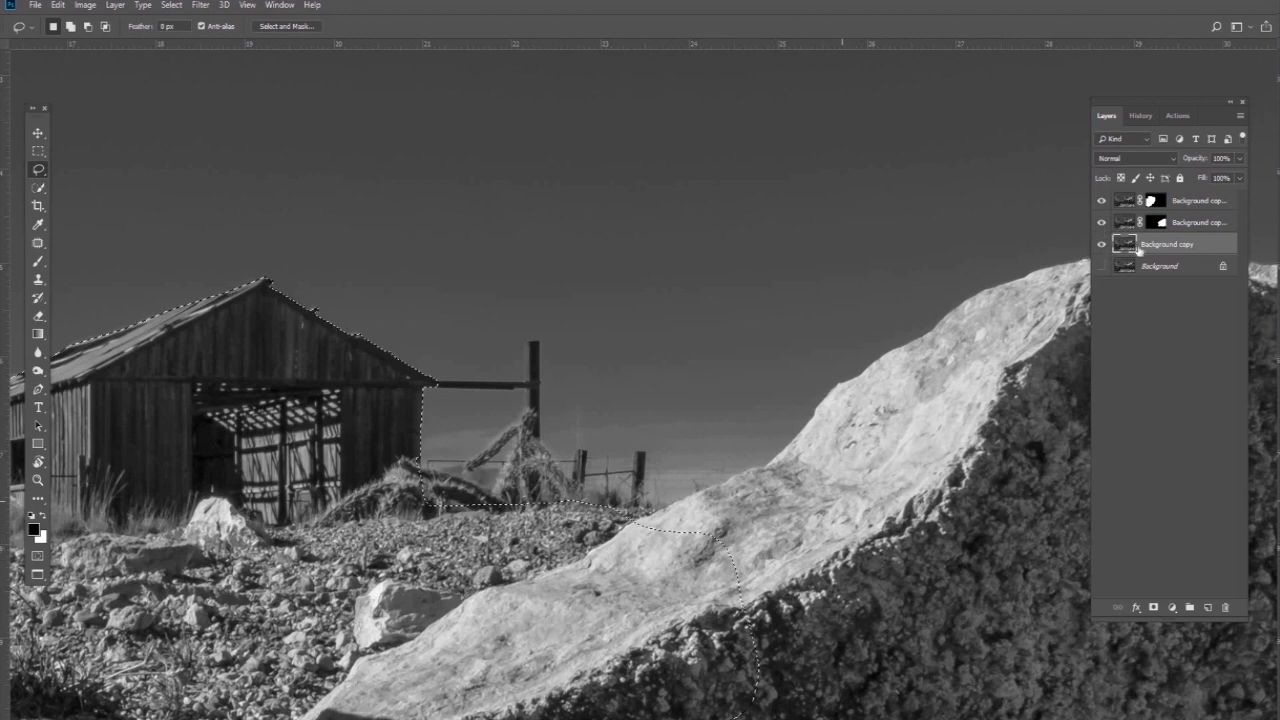
left_click(286, 26)
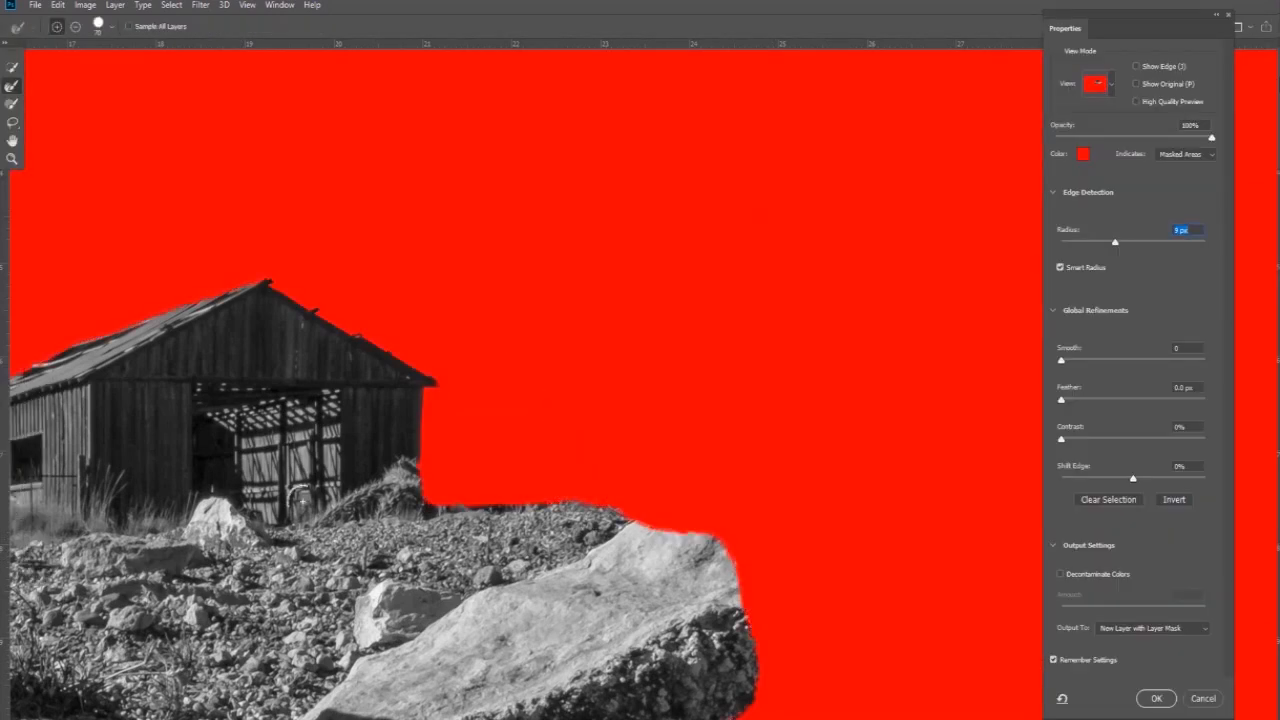
left_click_drag(282, 503, 625, 520)
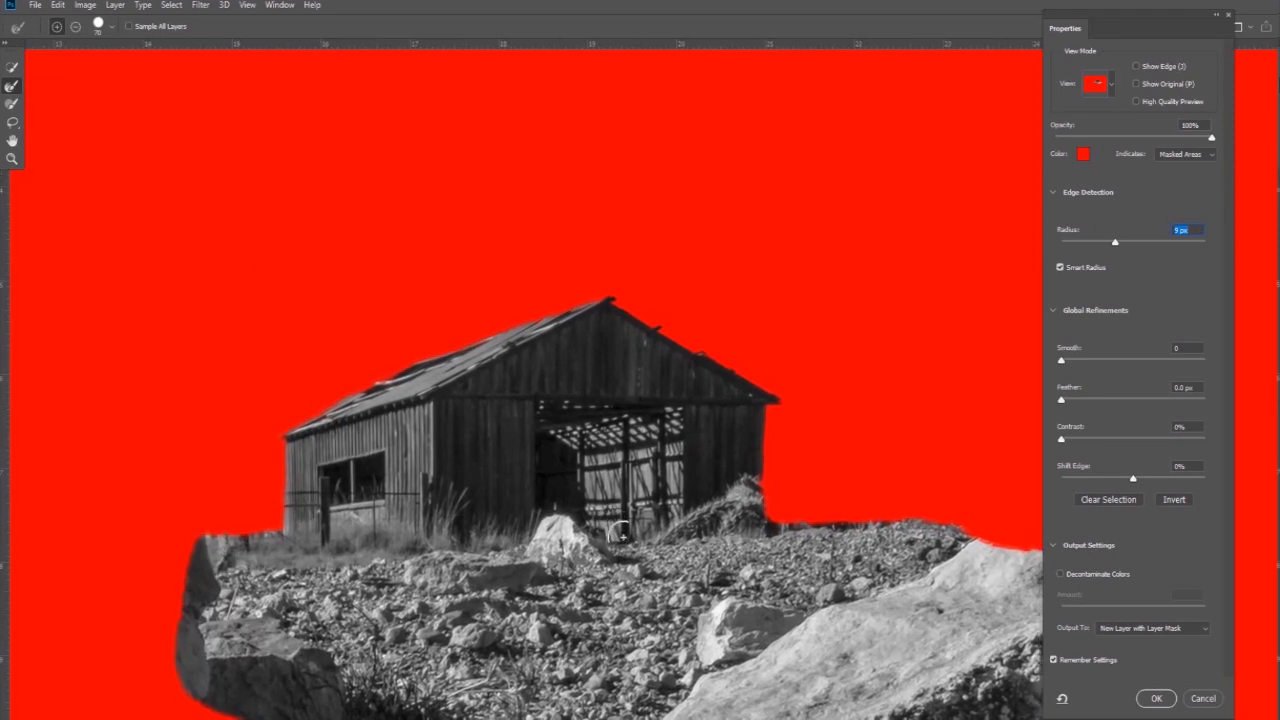
key("ctrl+plus")
key("ctrl+plus")
key("ctrl+plus")
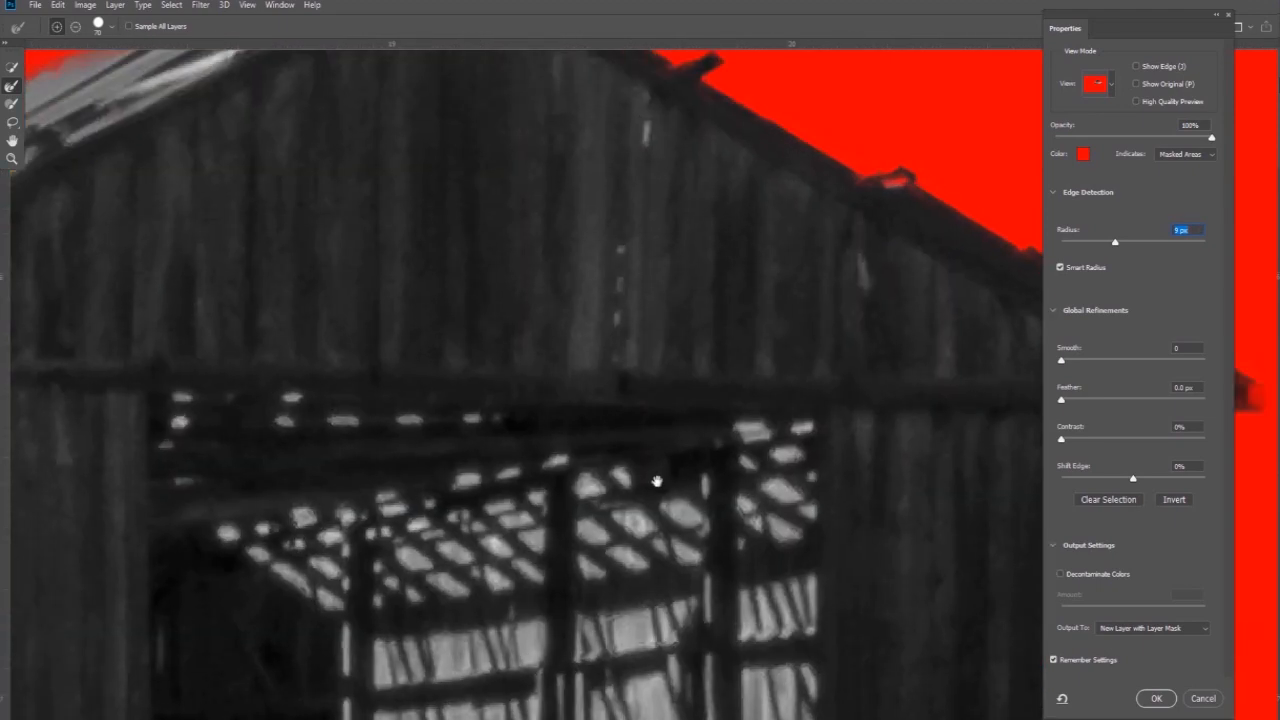
left_click_drag(657, 481, 587, 603)
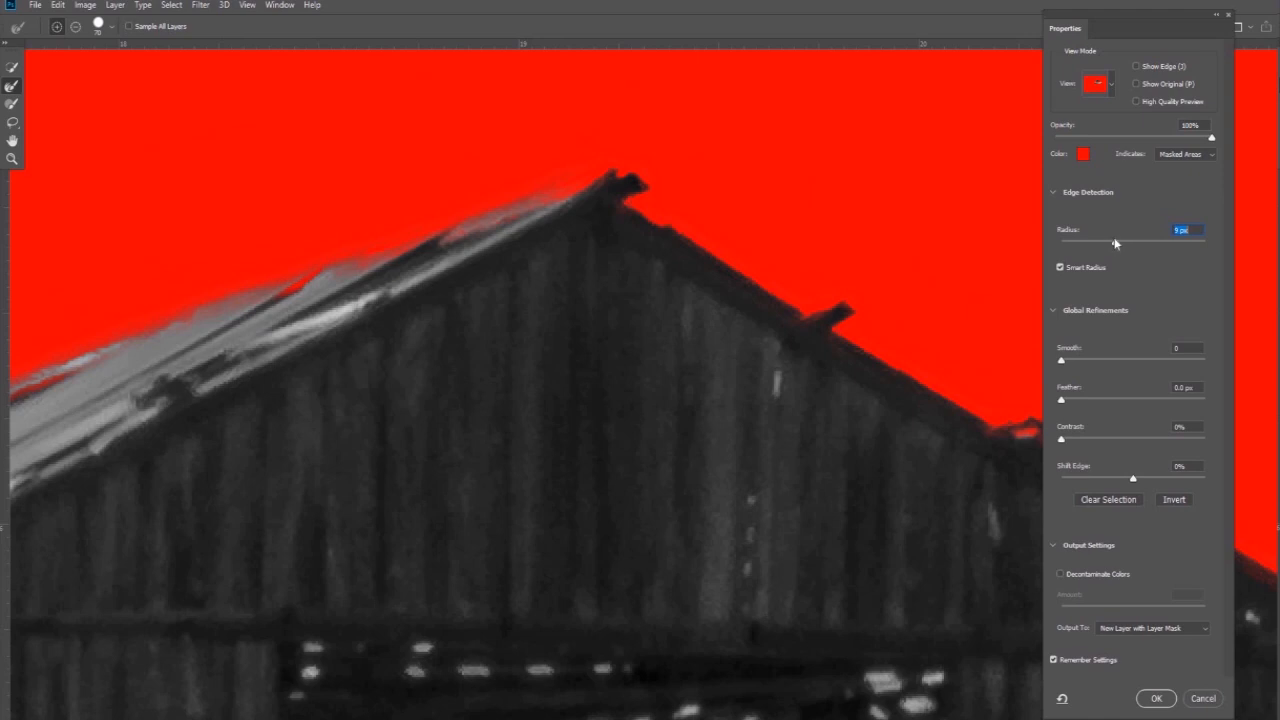
left_click_drag(1070, 251, 1064, 248)
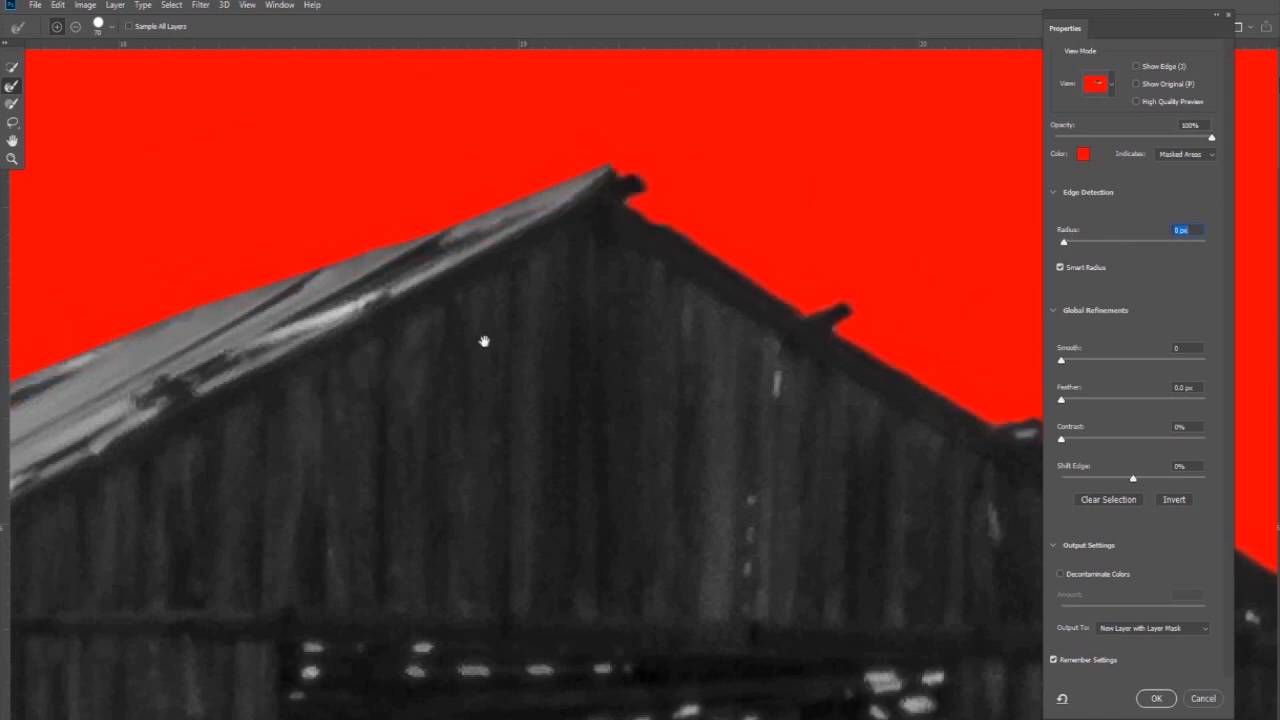
left_click_drag(297, 448, 782, 366)
left_click_drag(1066, 242, 1096, 241)
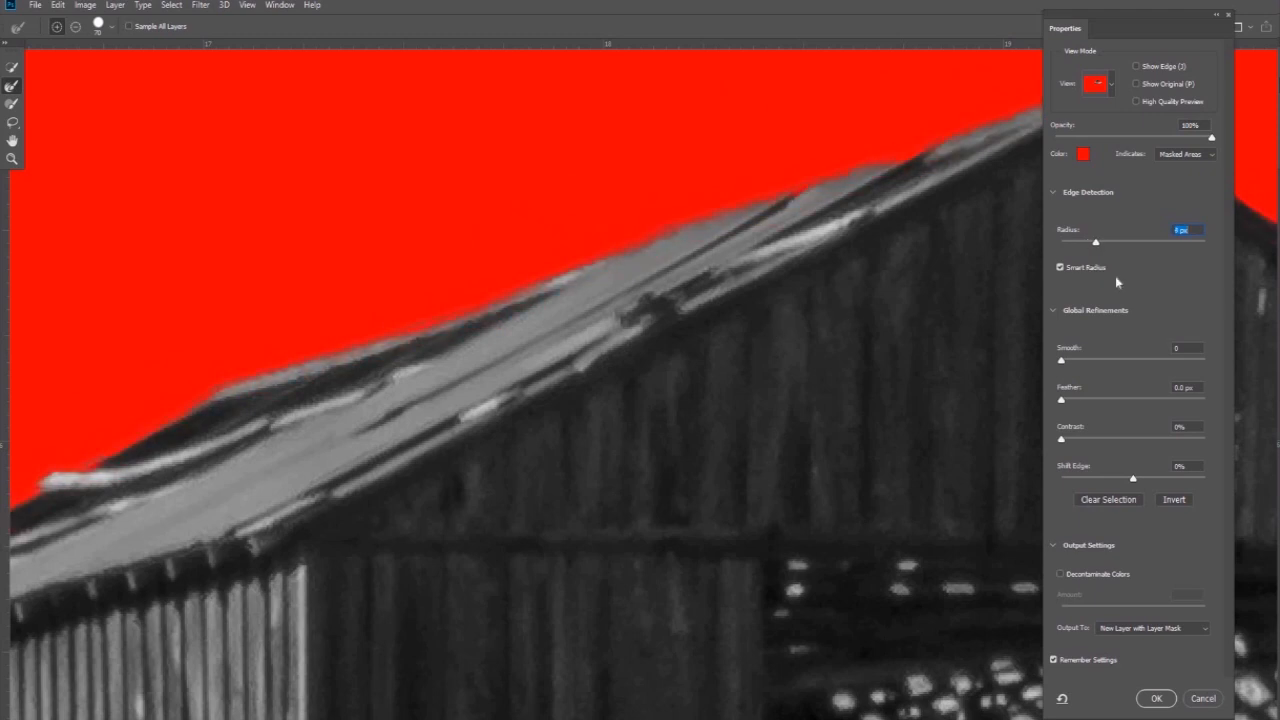
left_click_drag(1097, 243, 1085, 241)
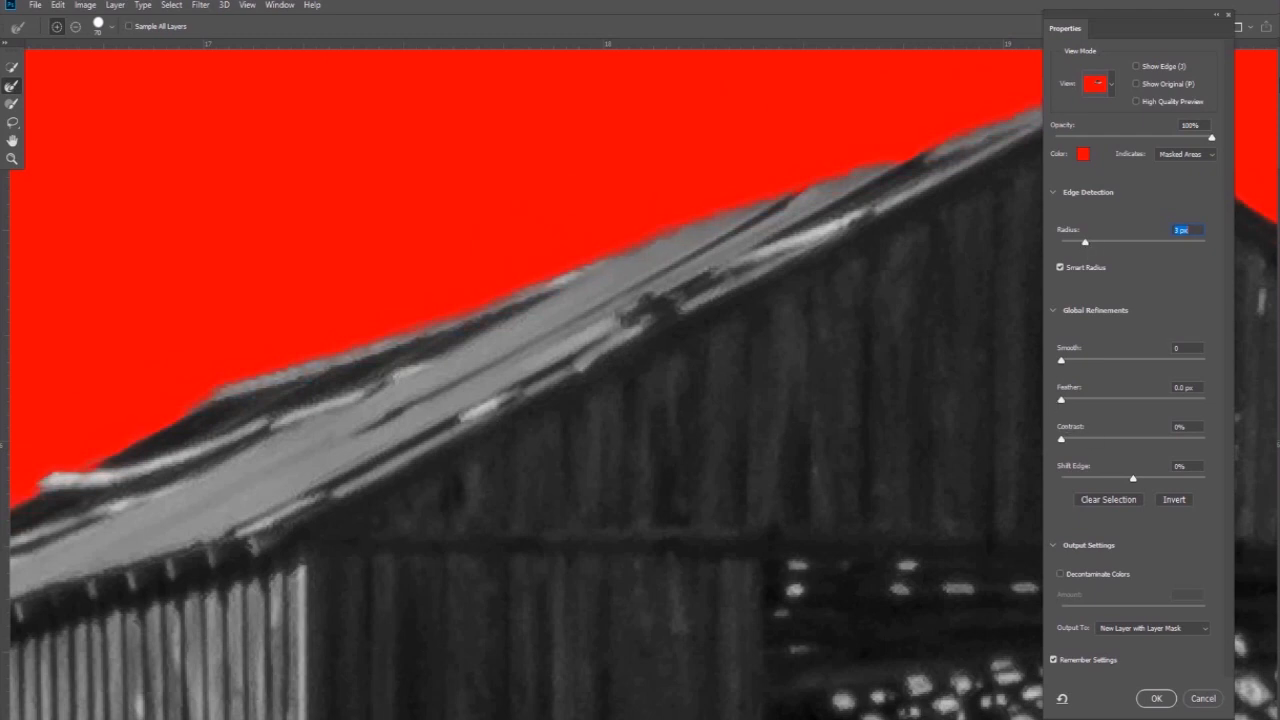
Check the refined edge along the barn's roof and side wall, and output the selection as a new layer with layer mask
left_click_drag(338, 482, 695, 232)
left_click_drag(311, 457, 671, 271)
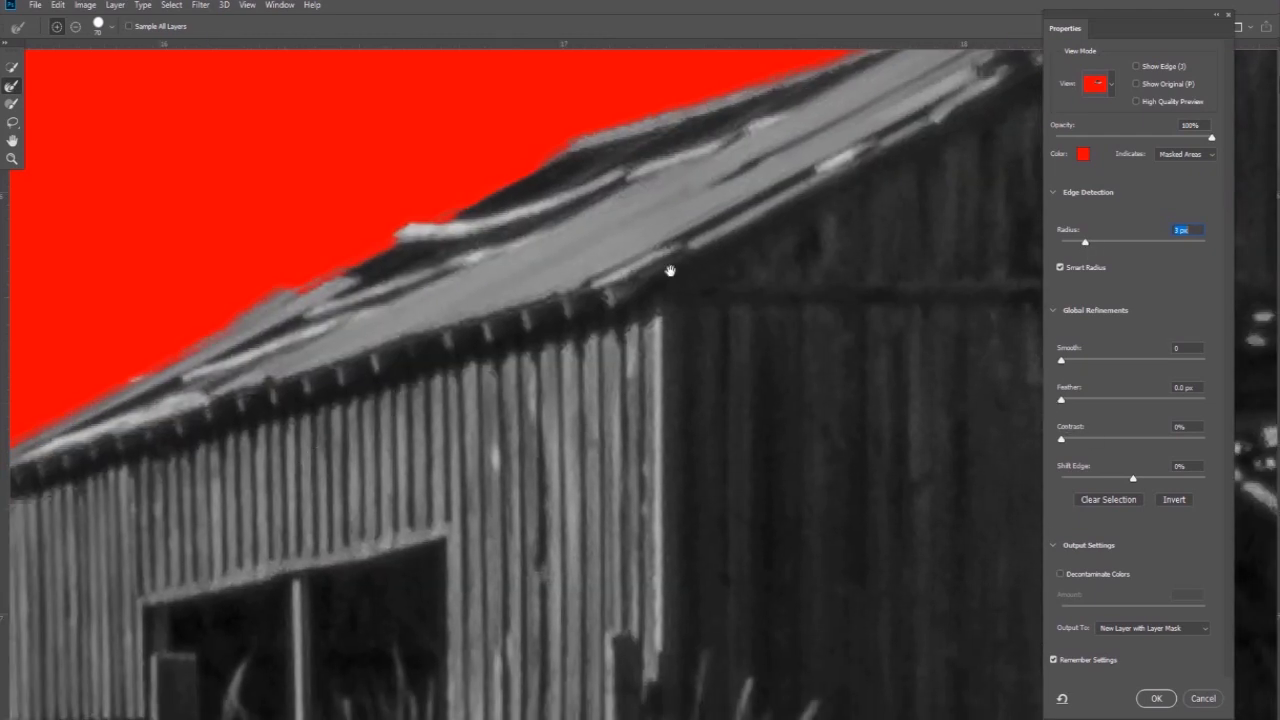
left_click_drag(750, 651, 590, 538)
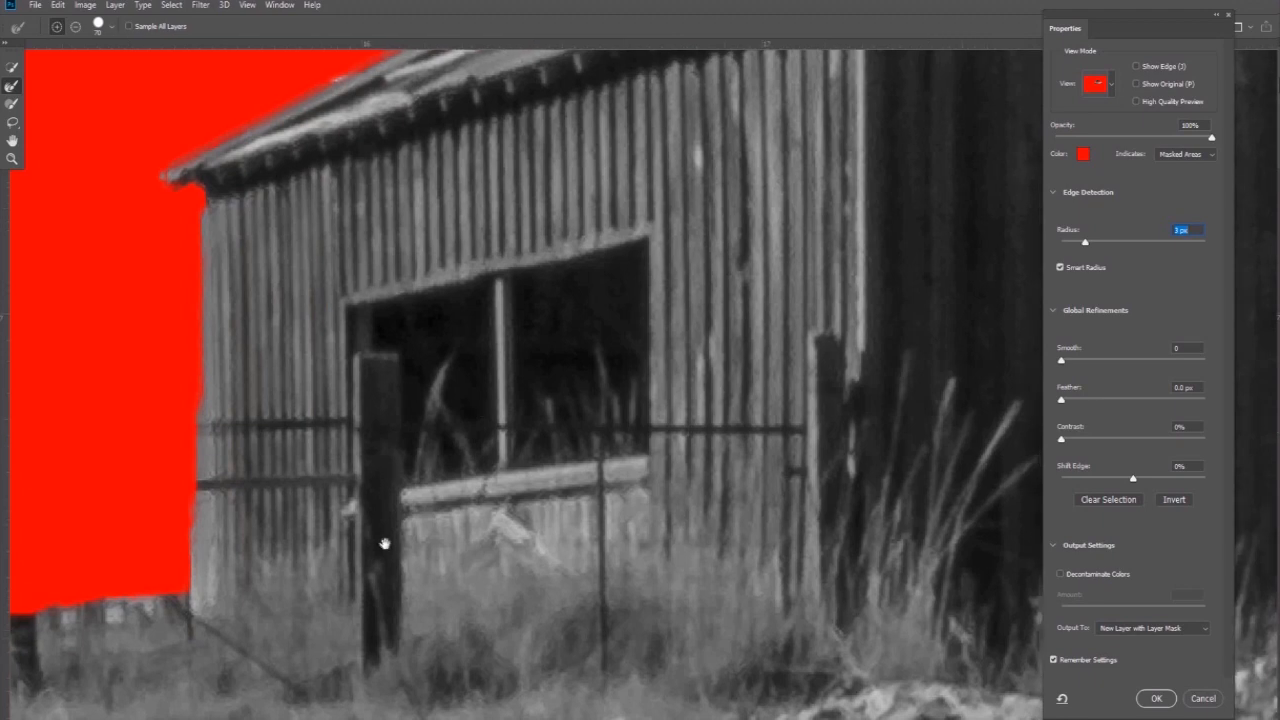
left_click_drag(385, 544, 171, 558)
key("ctrl+minus")
key("ctrl+minus")
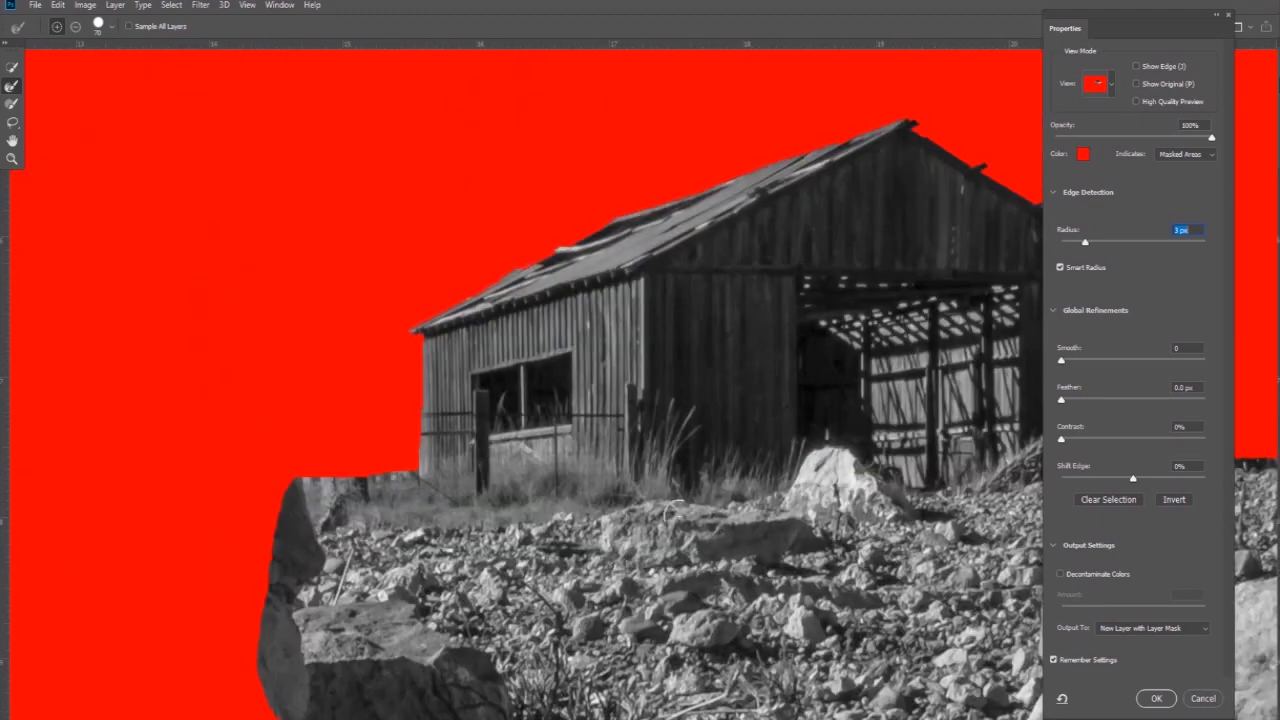
key("ctrl+minus")
left_click_drag(860, 449, 391, 462)
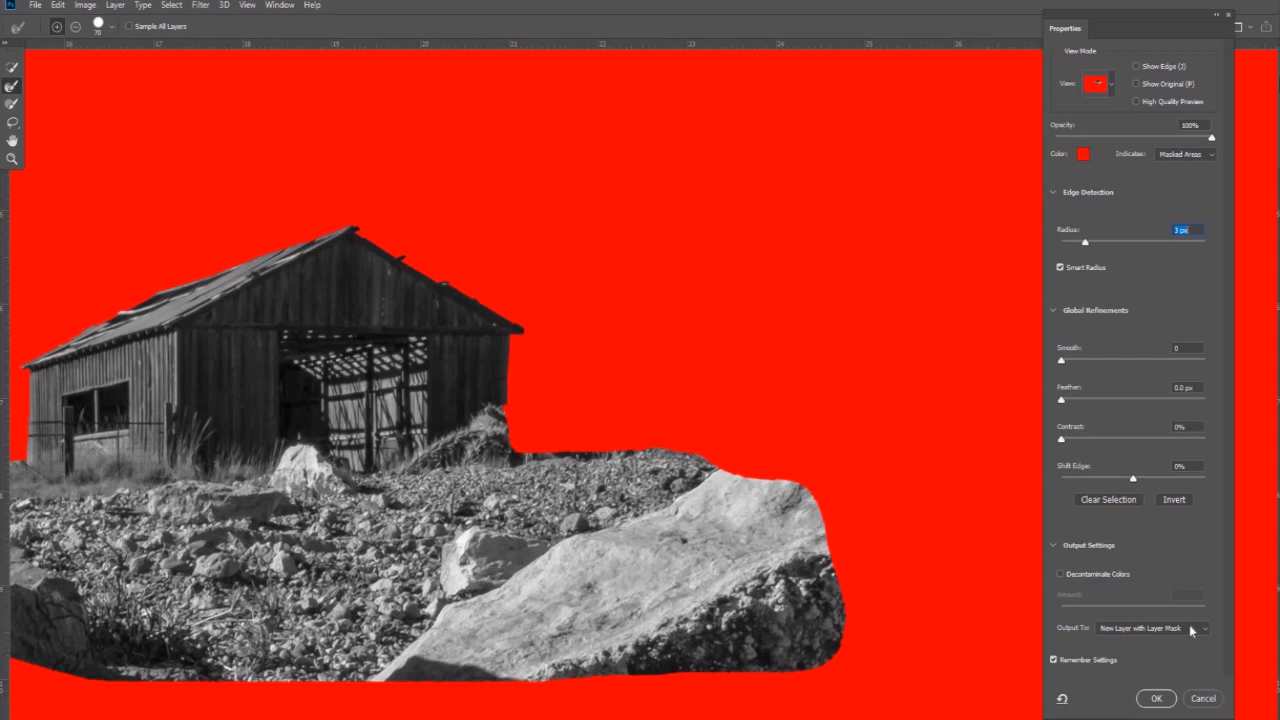
left_click(1157, 699)
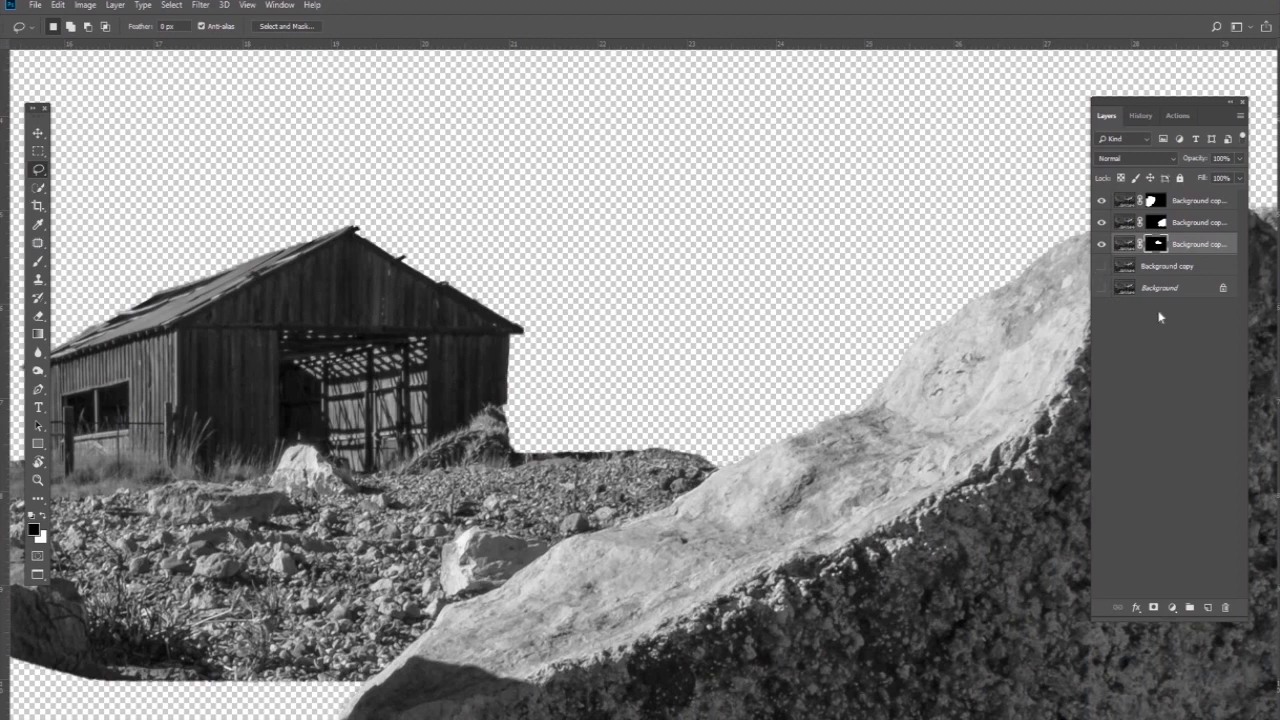
Show the Background copy layer again and make it the active layer
left_click(1102, 266)
left_click_drag(534, 318, 422, 342)
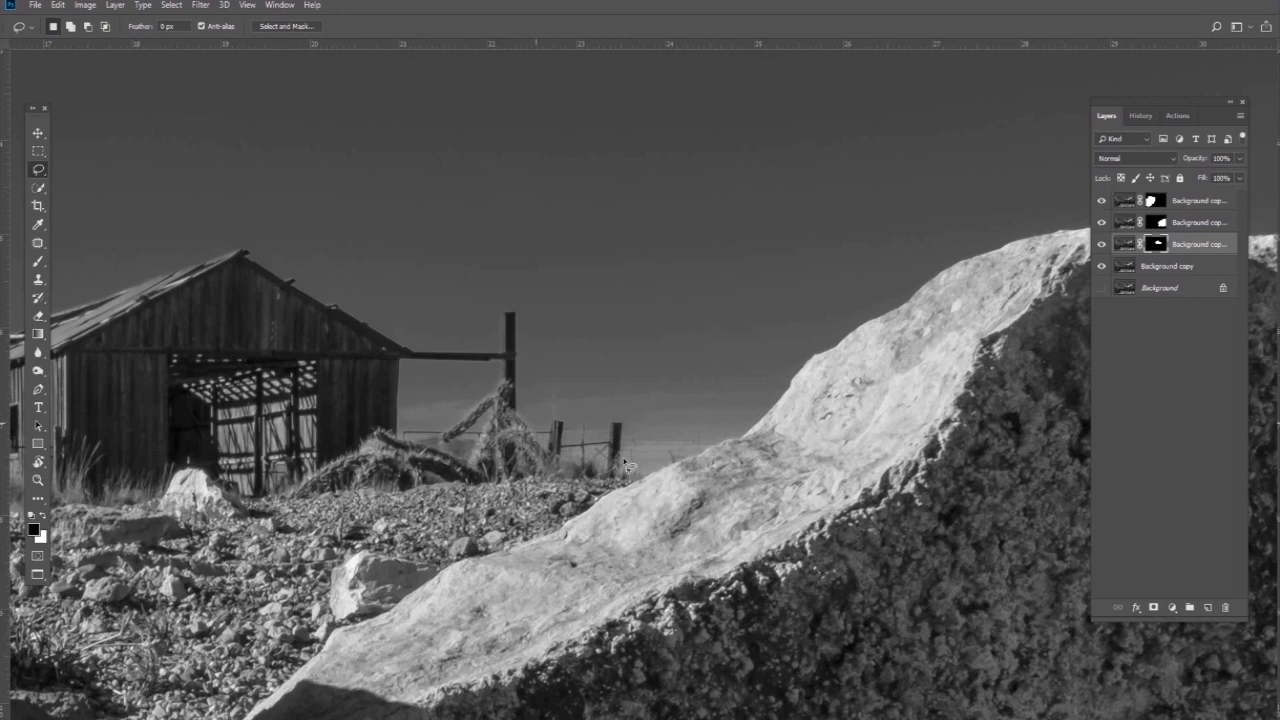
left_click_drag(784, 480, 1229, 461)
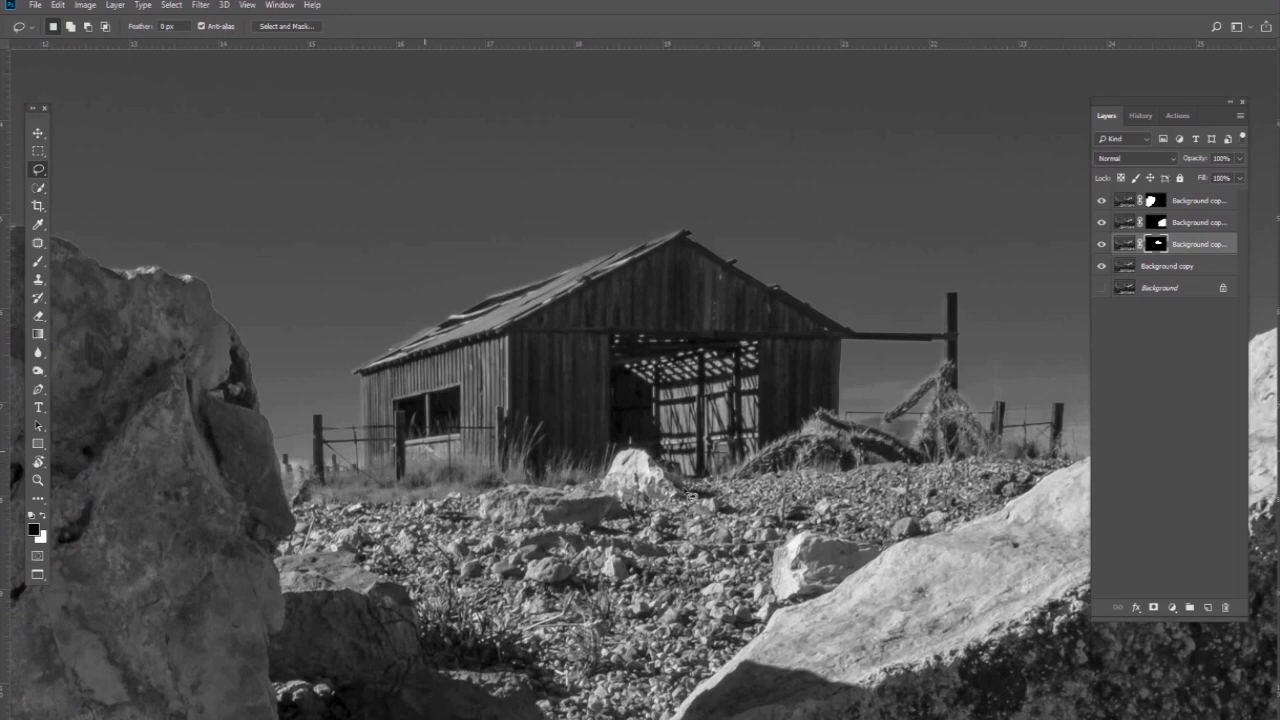
left_click_drag(695, 487, 312, 523)
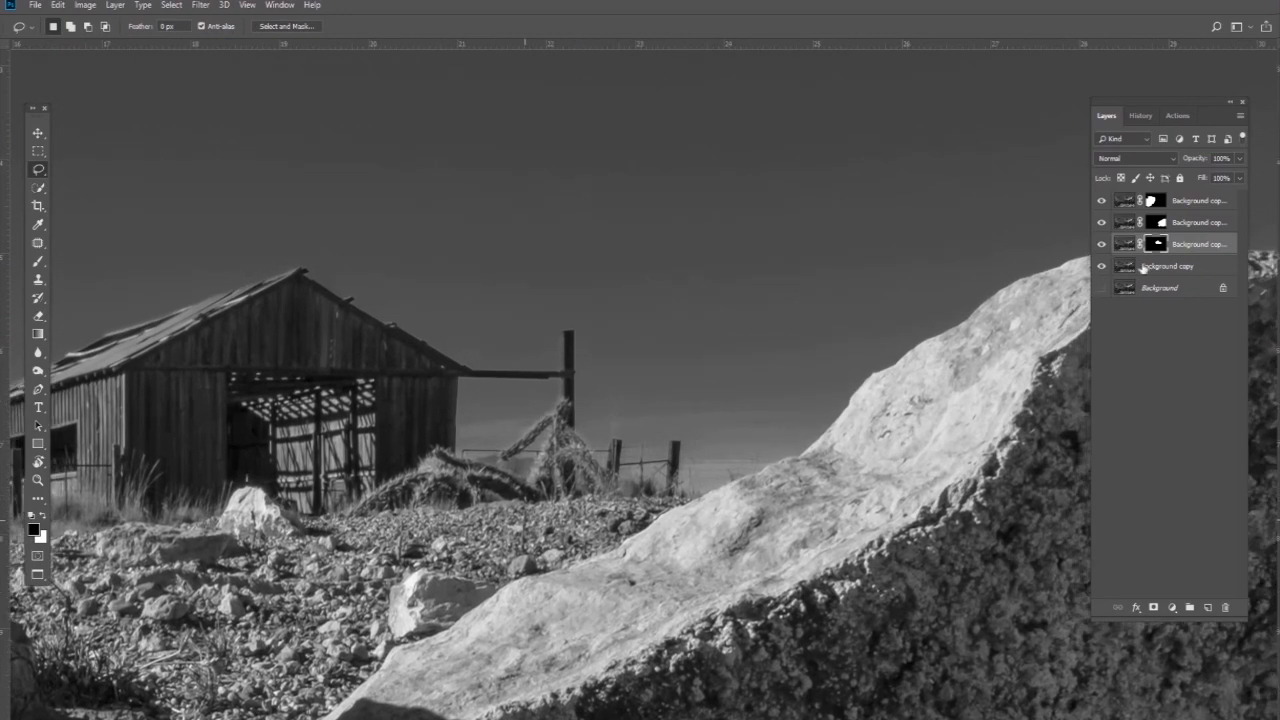
left_click(1136, 272)
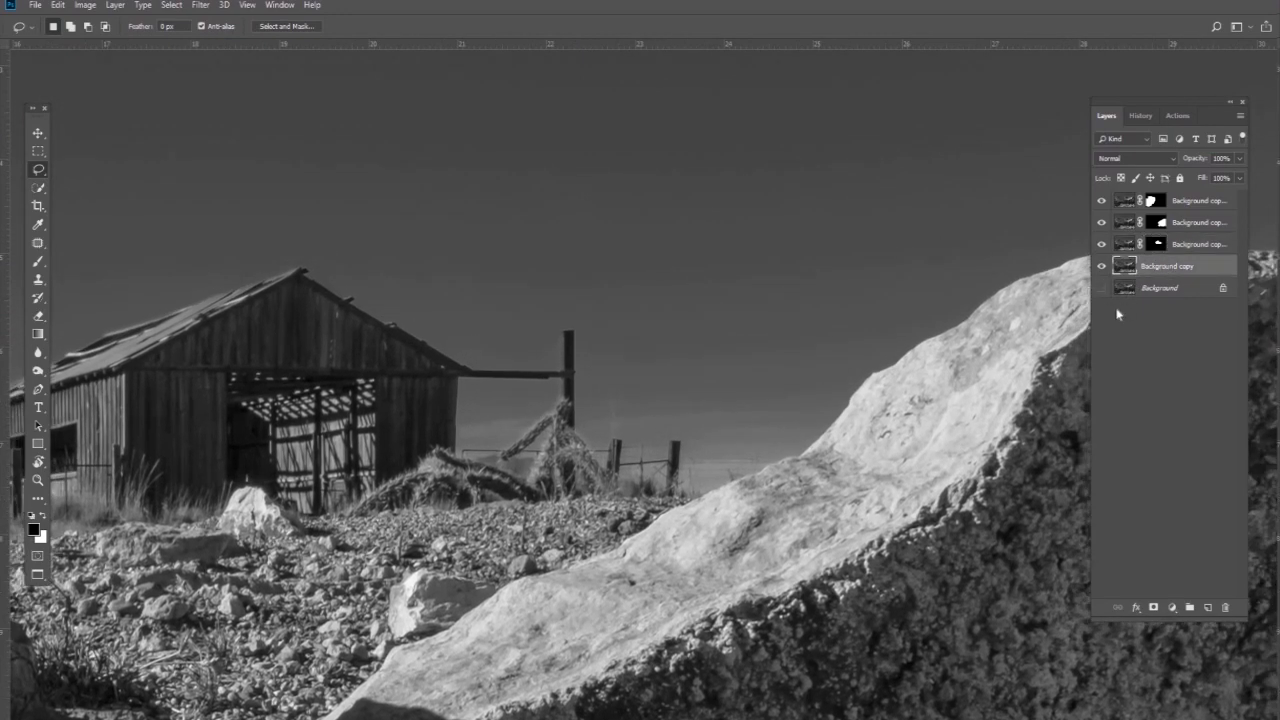
With the Polygonal Lasso tool, start an outline at the barn's roof corner and follow the upper edge of the beam to the tall post
key("ctrl+plus")
key("ctrl+plus")
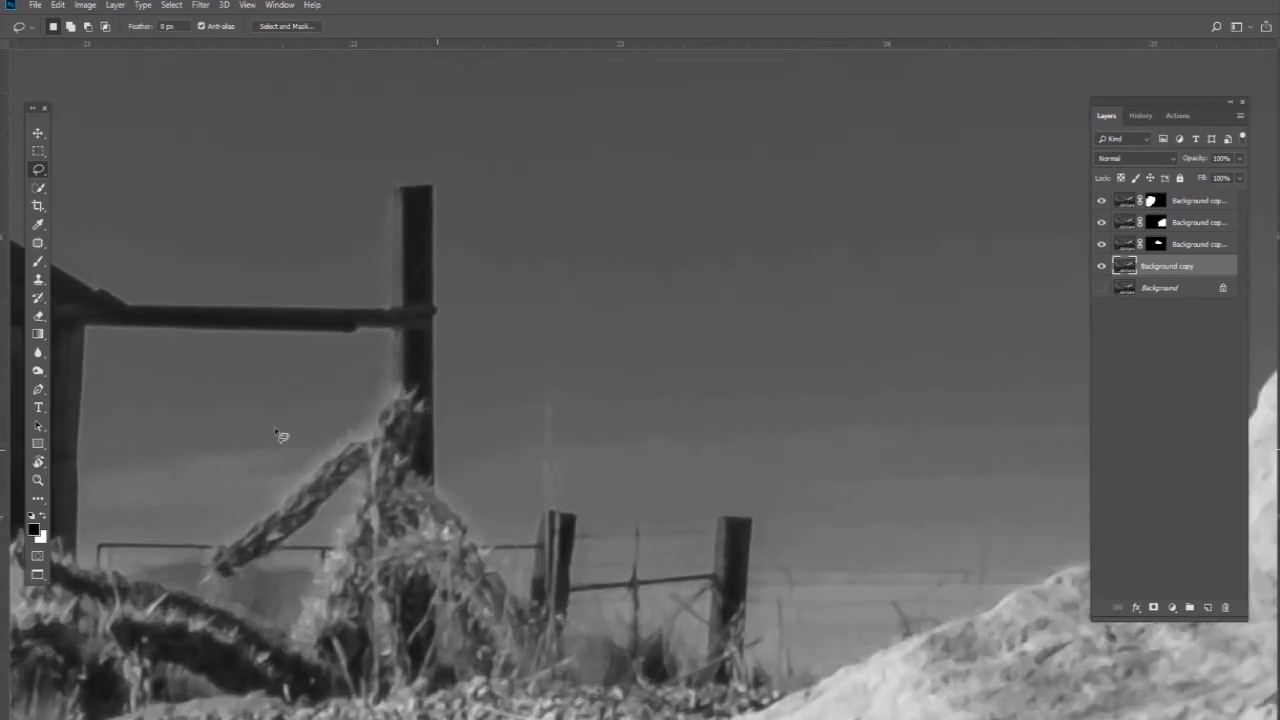
key("ctrl+plus")
left_click_drag(240, 414, 773, 434)
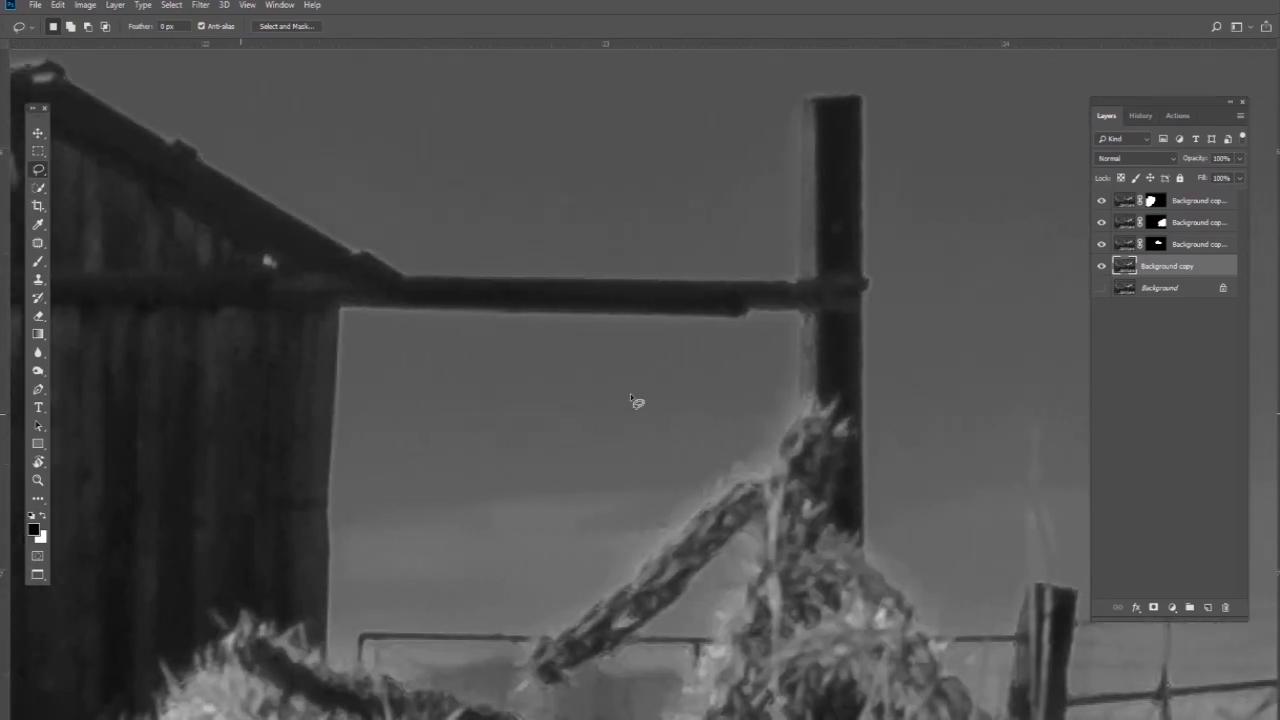
right_click(46, 173)
left_click(95, 190)
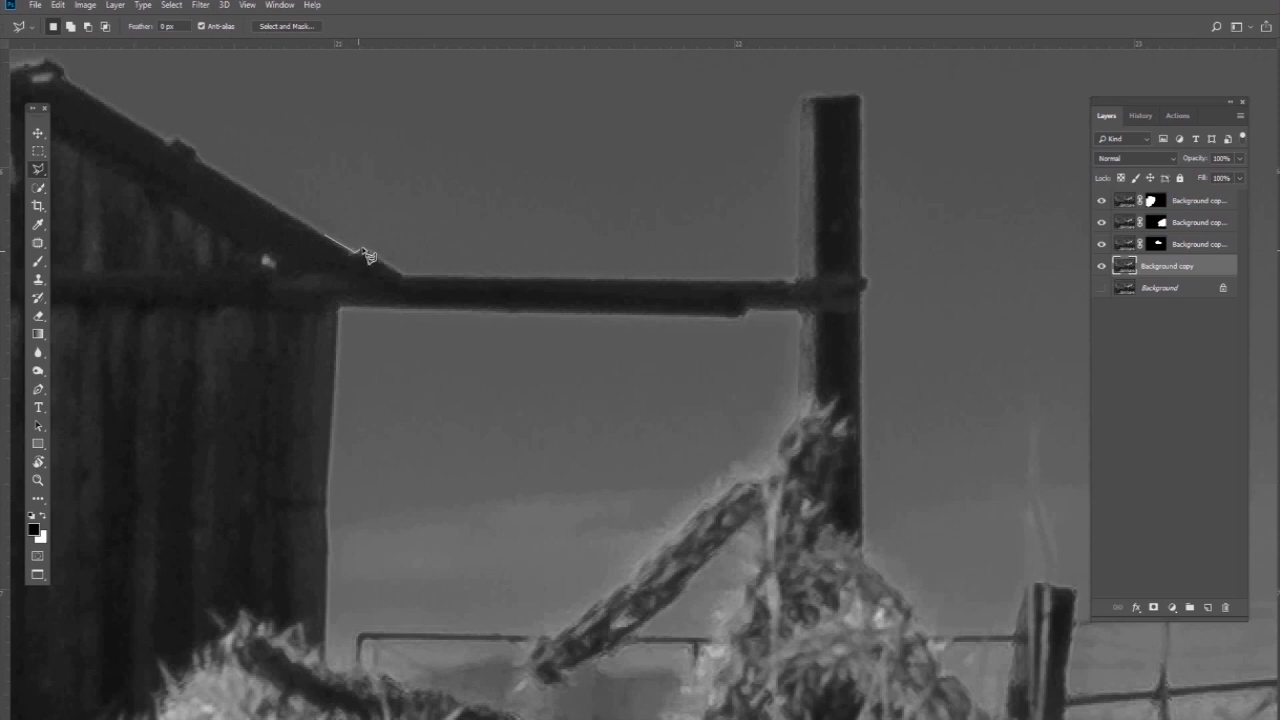
left_click(363, 249)
left_click(405, 277)
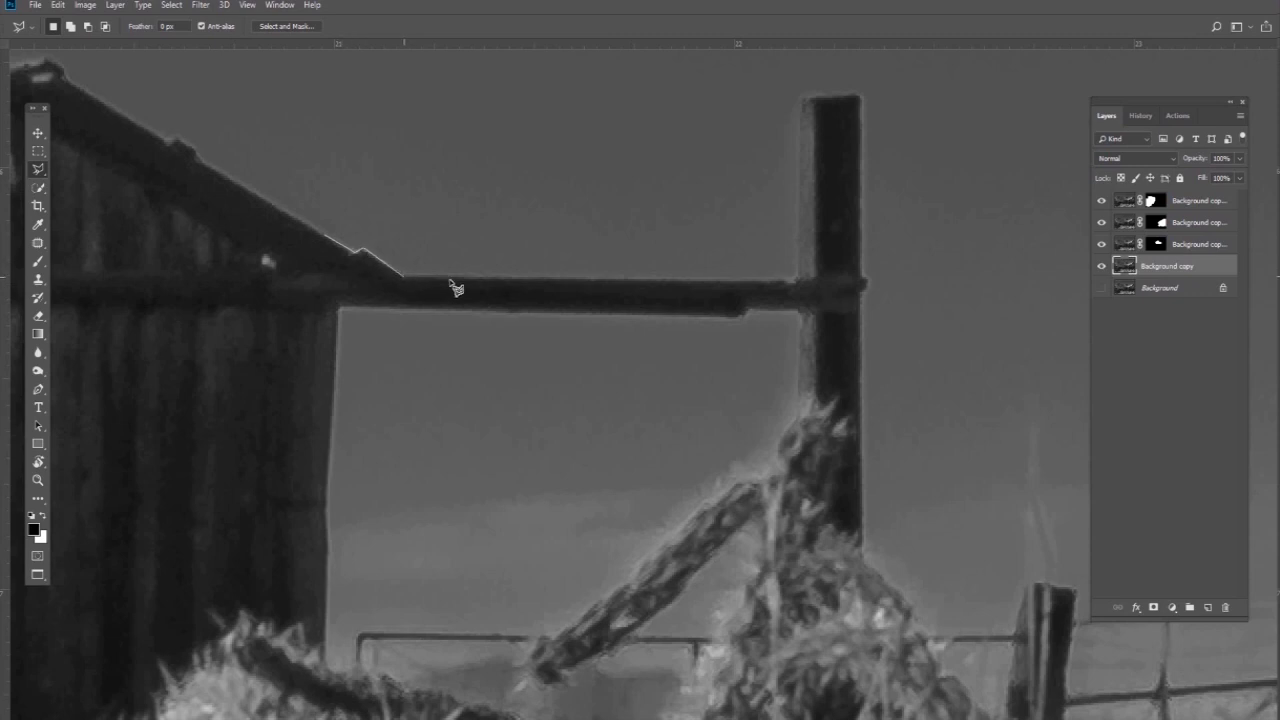
left_click(797, 280)
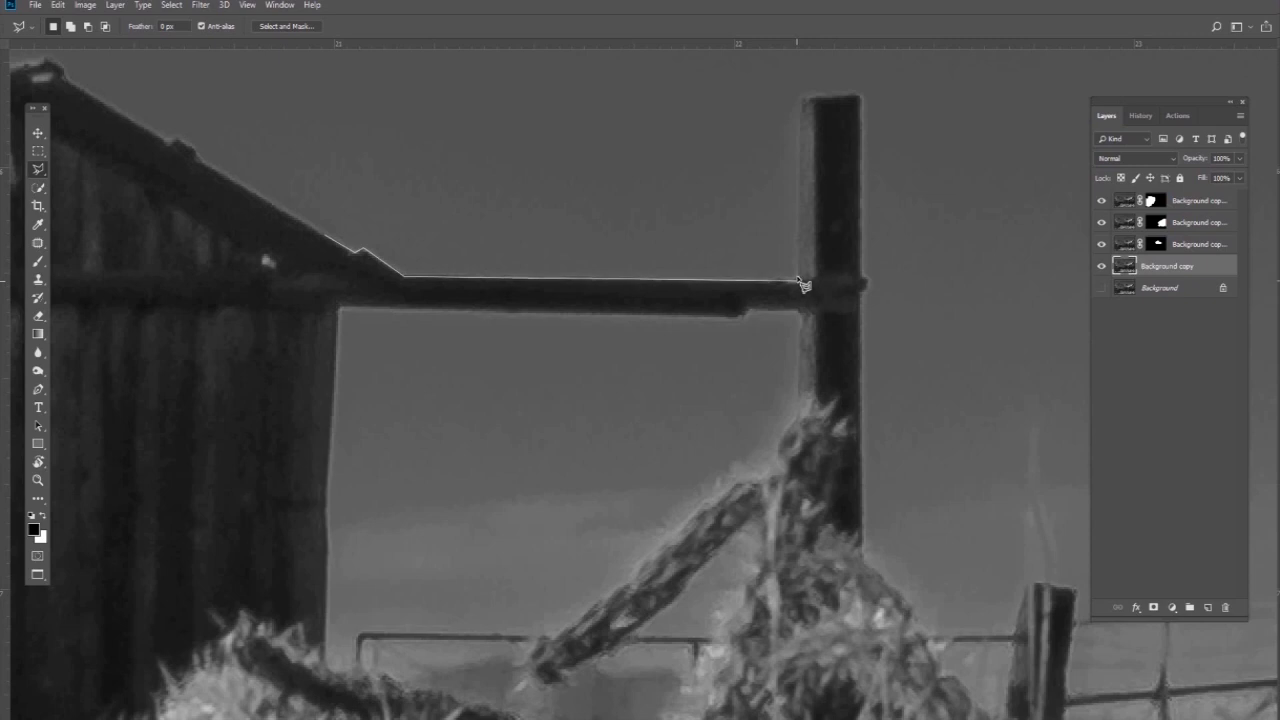
Continue the polygonal outline around the tall post, over its top and down to the straw at its base
left_click(800, 97)
left_click(858, 94)
left_click(867, 285)
left_click(861, 293)
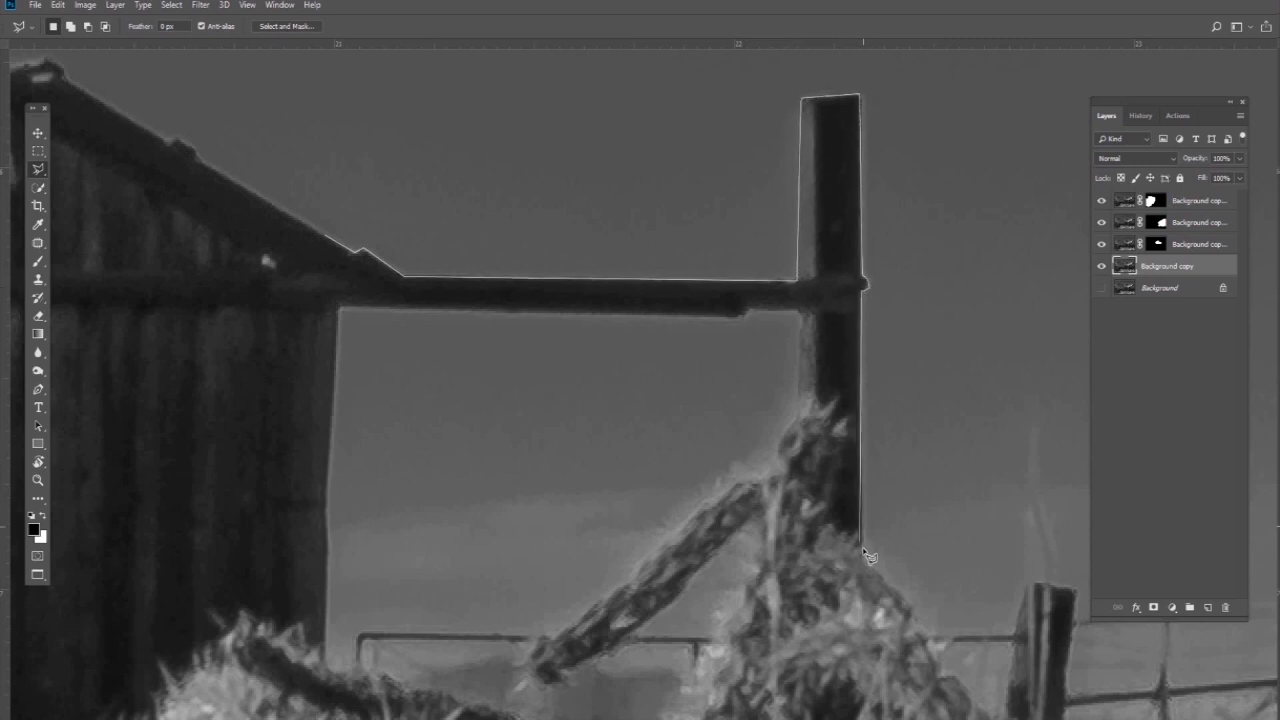
left_click(862, 548)
left_click(789, 552)
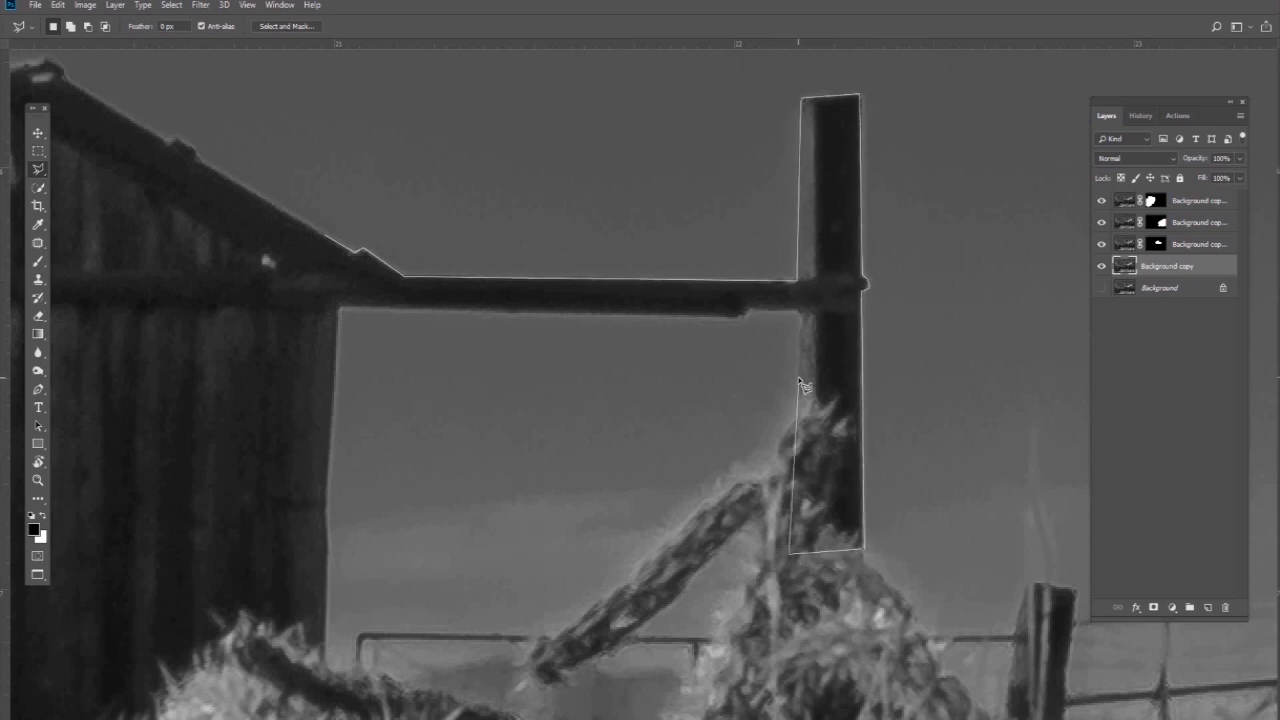
Trace the underside of the beam back to the barn and close the selection inside the roof corner
left_click(801, 312)
left_click(745, 316)
left_click(320, 306)
left_click(235, 250)
left_click(288, 226)
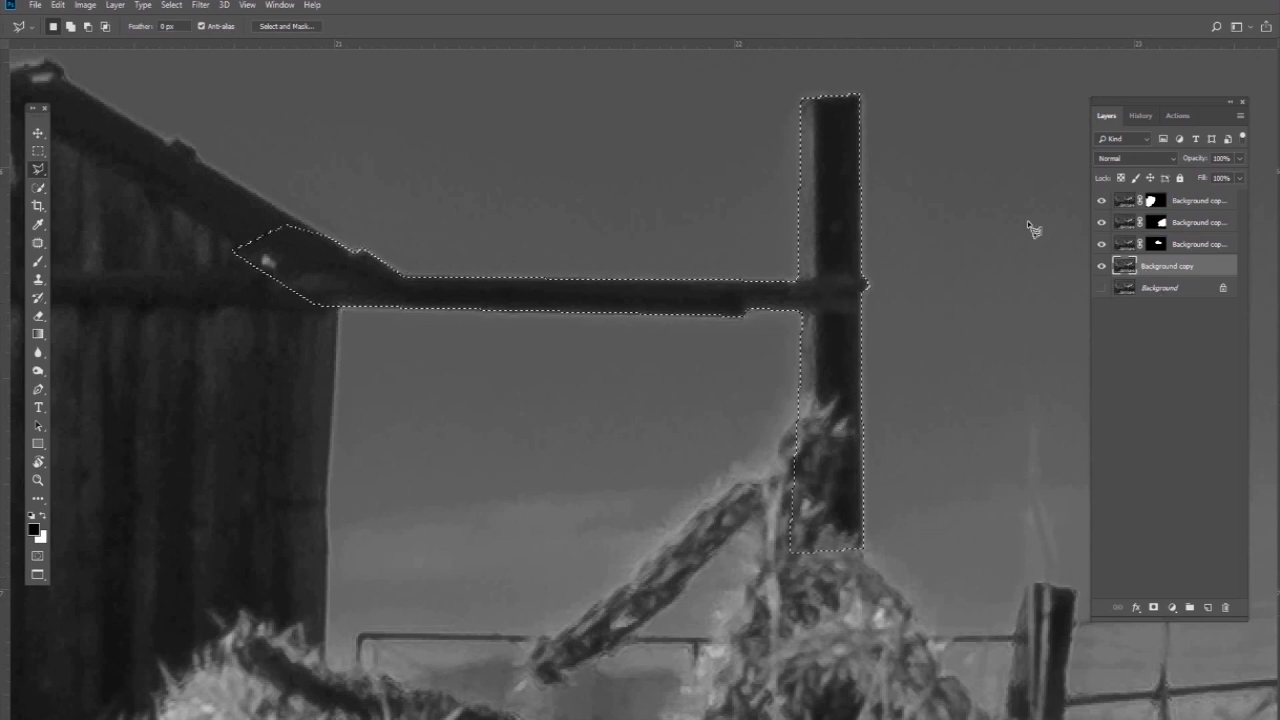
Refine the beam and post selection in Select and Mask with a 4 px radius, and output it as a new layer with layer mask
left_click(291, 28)
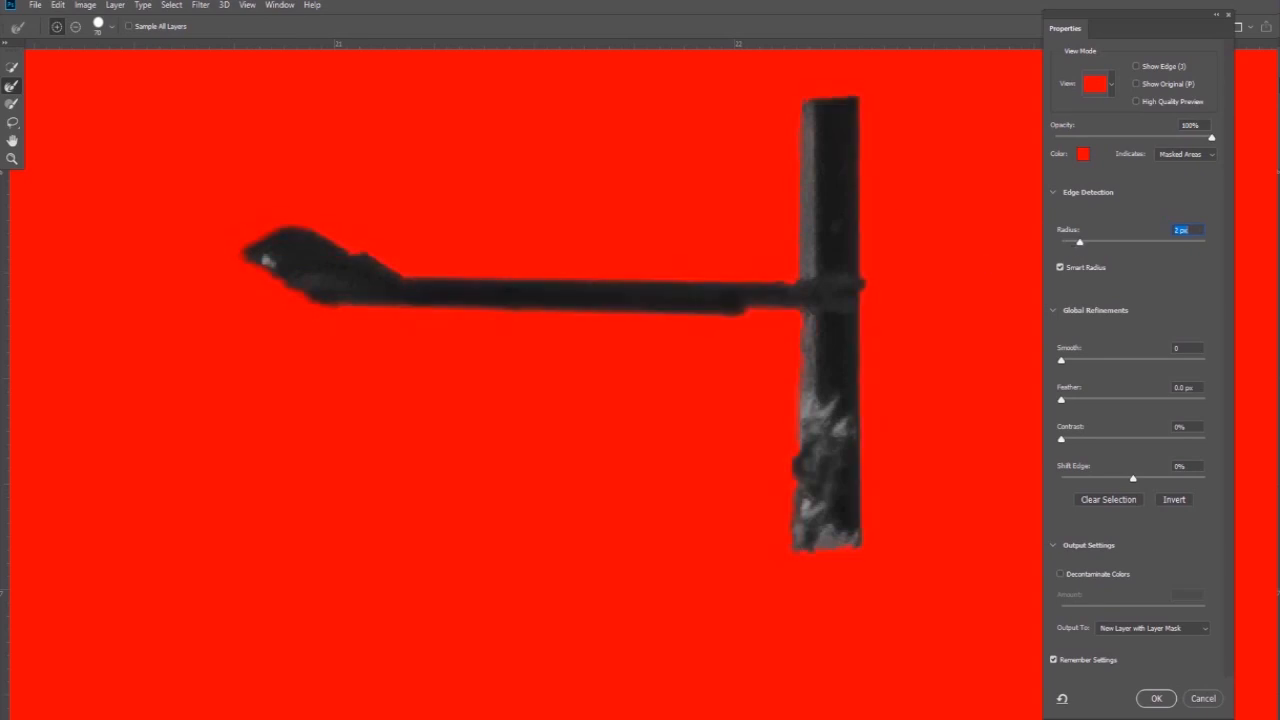
left_click_drag(1081, 247, 1084, 247)
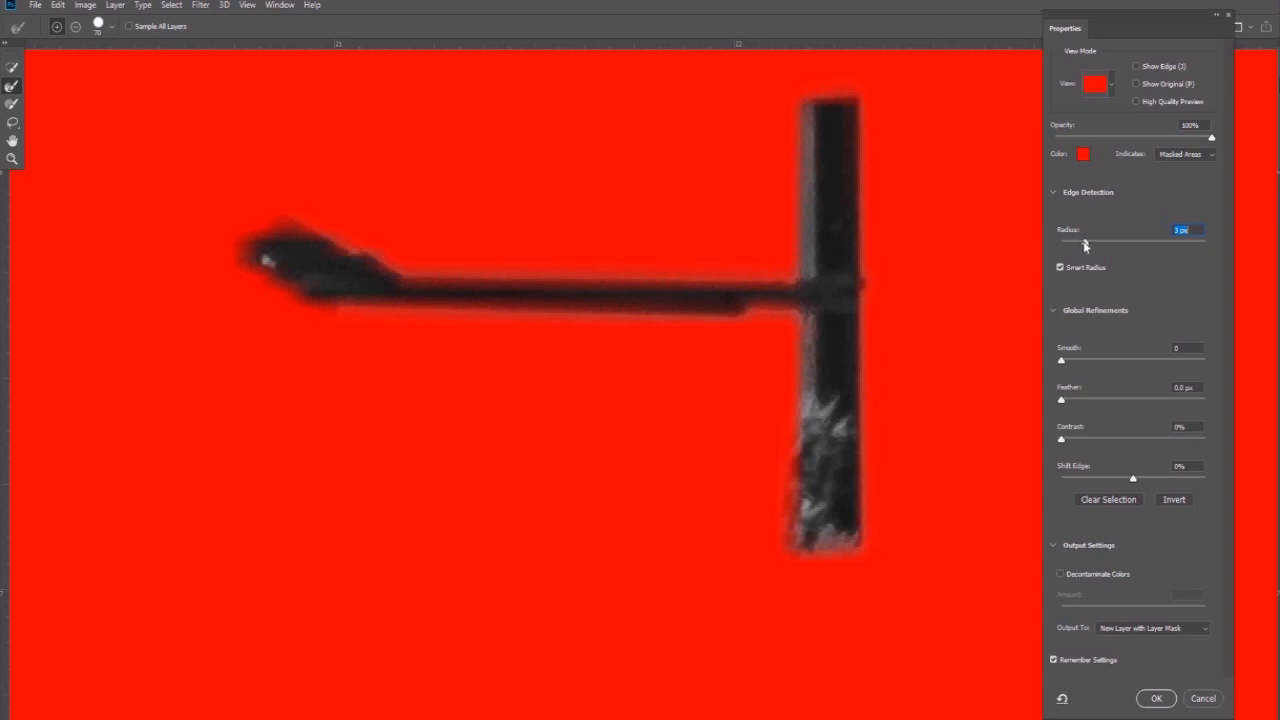
left_click_drag(1087, 246, 1099, 242)
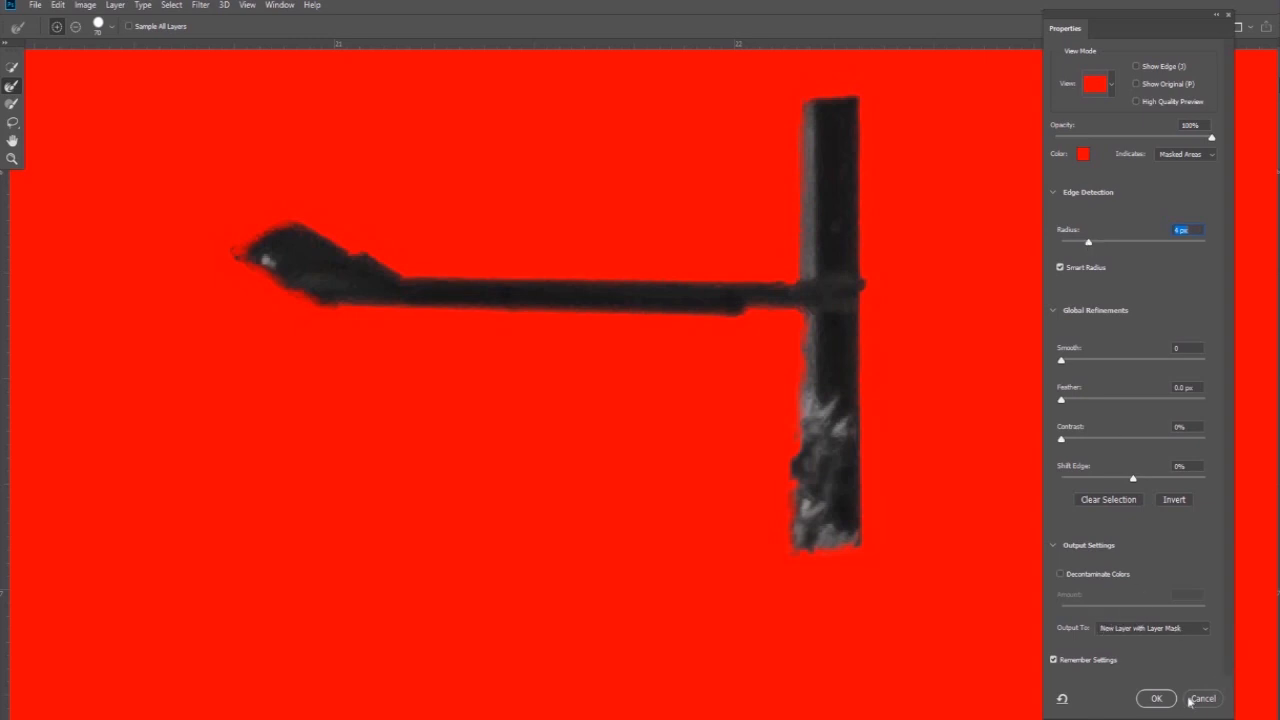
left_click(1155, 698)
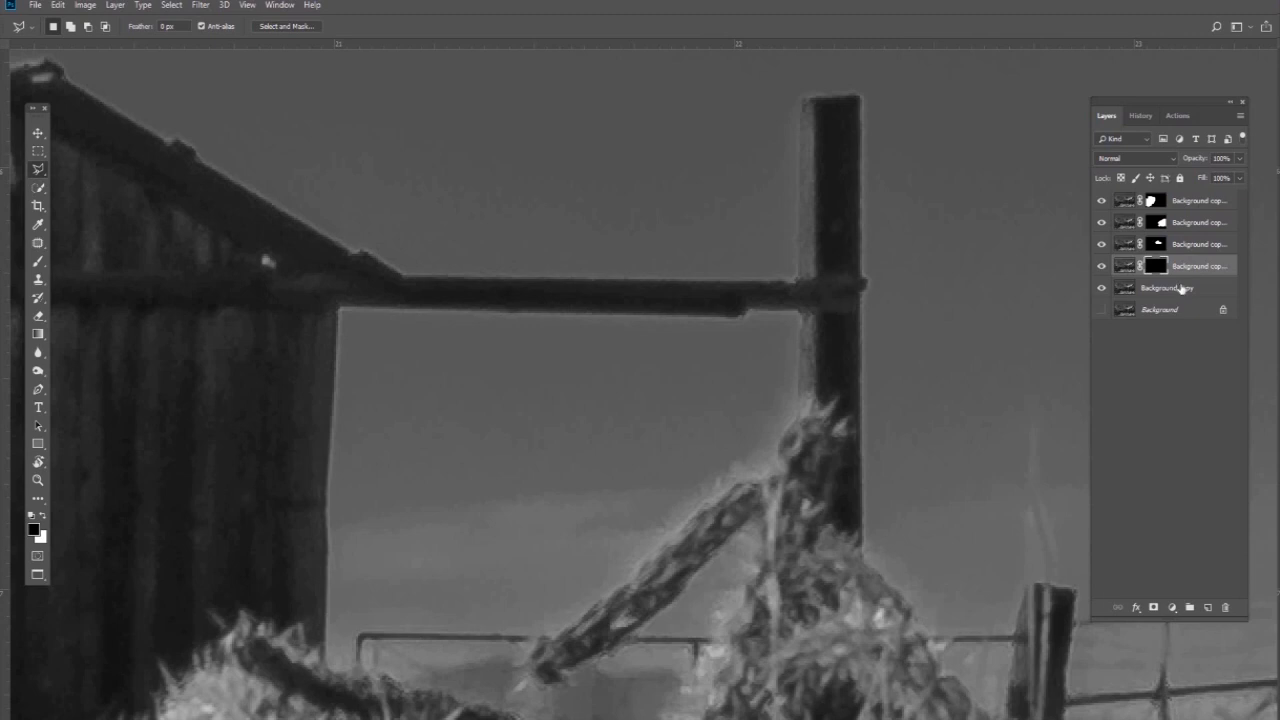
On the Background copy layer, use Quick Selection to select the straw-covered brace, the post base, the surrounding grass and the nearby fence post
left_click(1163, 290)
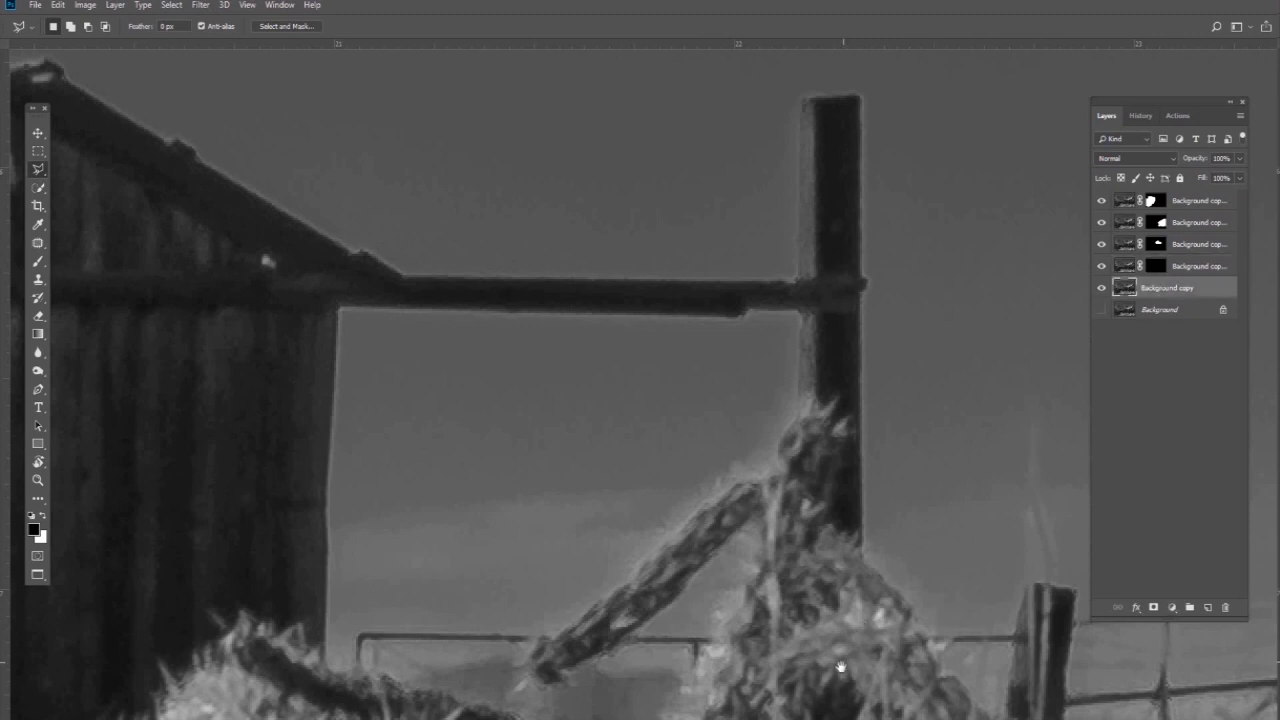
left_click_drag(757, 342, 751, 317)
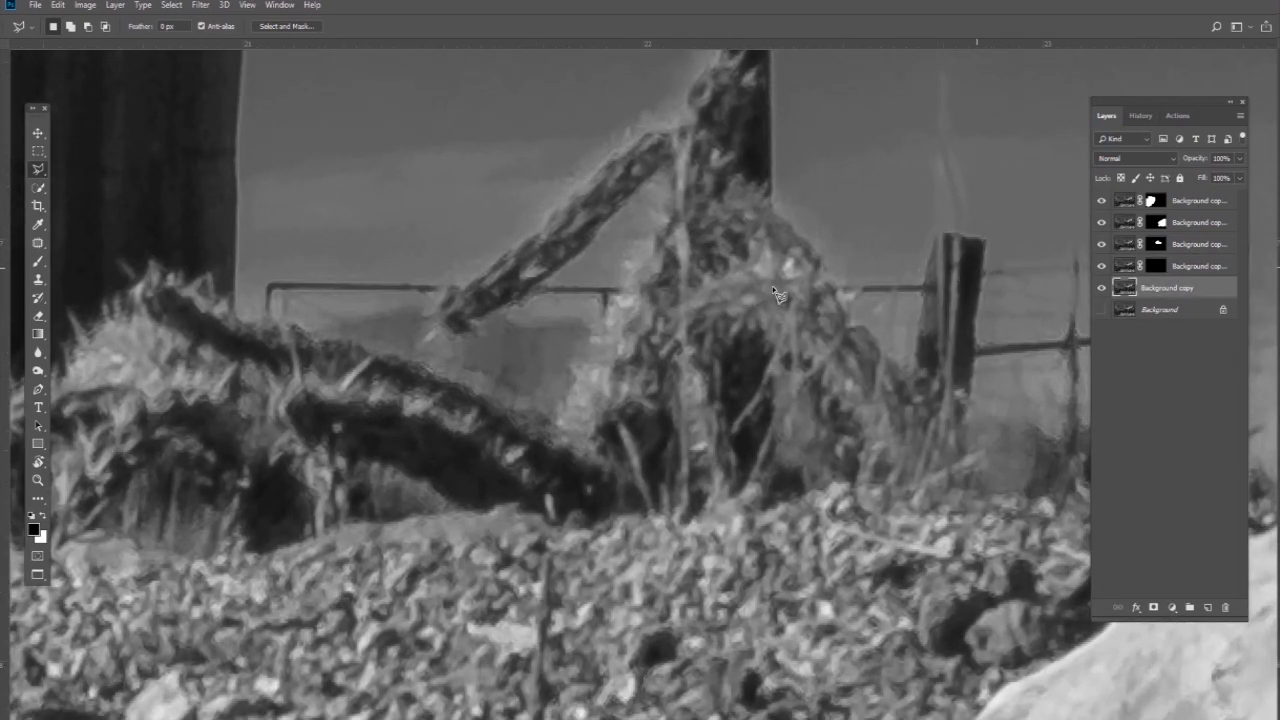
left_click(38, 189)
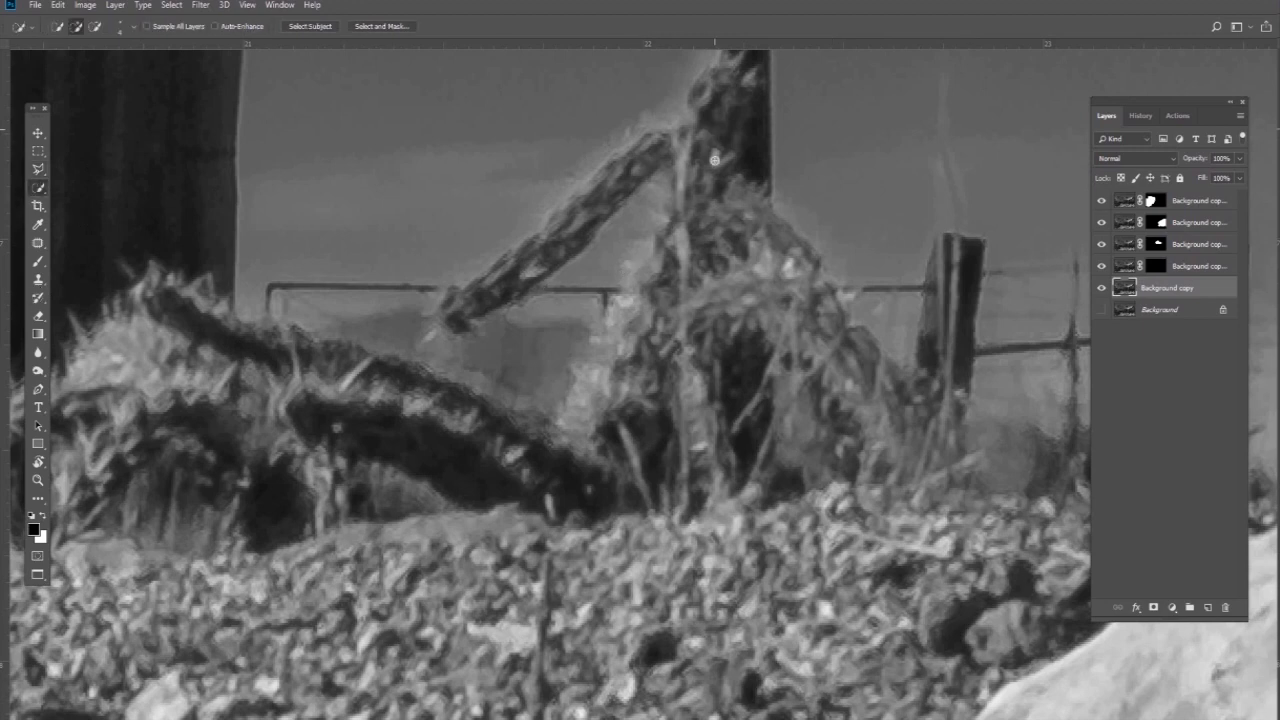
scroll(735, 328, "up", 3)
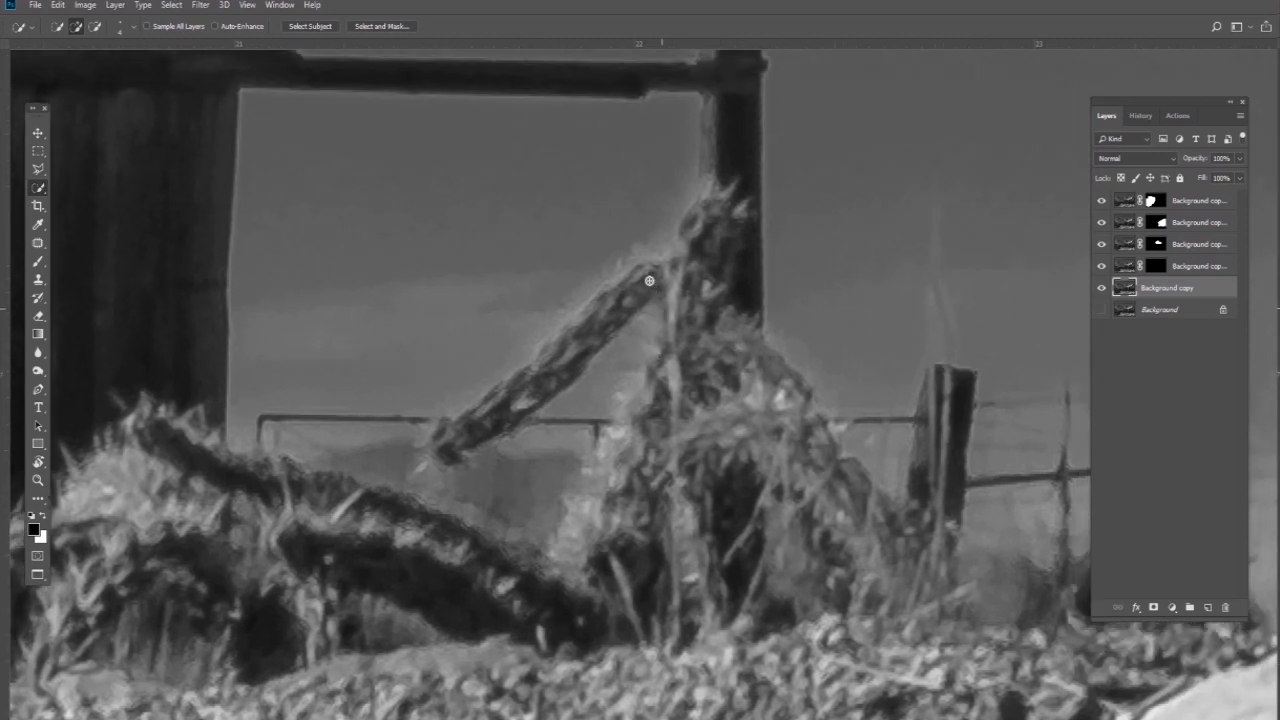
left_click_drag(580, 331, 458, 433)
mouse_move(598, 317)
left_mouse_down()
mouse_move(690, 260)
mouse_move(689, 409)
mouse_move(644, 521)
mouse_move(750, 474)
mouse_move(741, 390)
mouse_move(832, 454)
mouse_move(924, 631)
mouse_move(971, 543)
mouse_move(947, 379)
mouse_move(968, 389)
mouse_move(966, 476)
mouse_move(957, 383)
left_mouse_up()
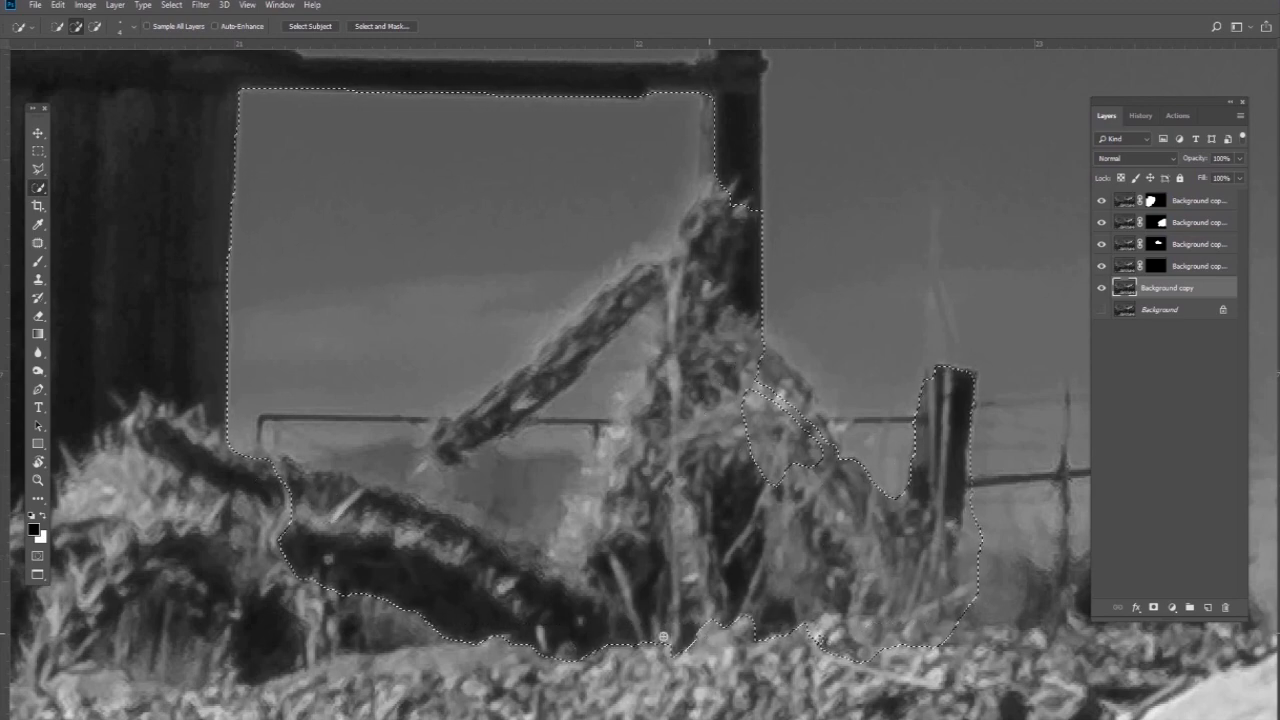
Subtract the sky above and below the straw-covered brace from the Quick Selection
key("alt")
mouse_move(240, 181)
left_mouse_down()
mouse_move(288, 327)
mouse_move(358, 343)
mouse_move(664, 171)
mouse_move(668, 139)
mouse_move(692, 141)
mouse_move(588, 292)
mouse_move(521, 350)
mouse_move(432, 399)
left_mouse_up()
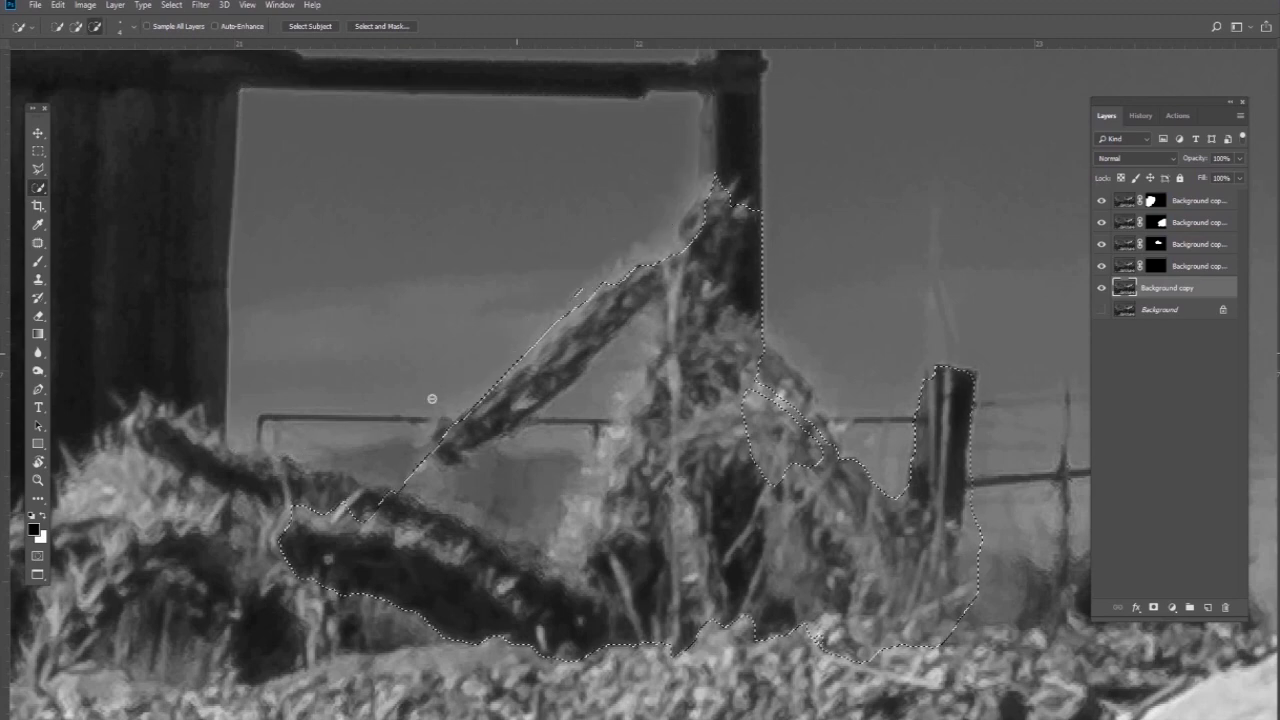
mouse_move(639, 344)
left_mouse_down()
mouse_move(563, 431)
mouse_move(471, 491)
mouse_move(437, 483)
left_mouse_up()
left_click_drag(617, 374, 613, 343)
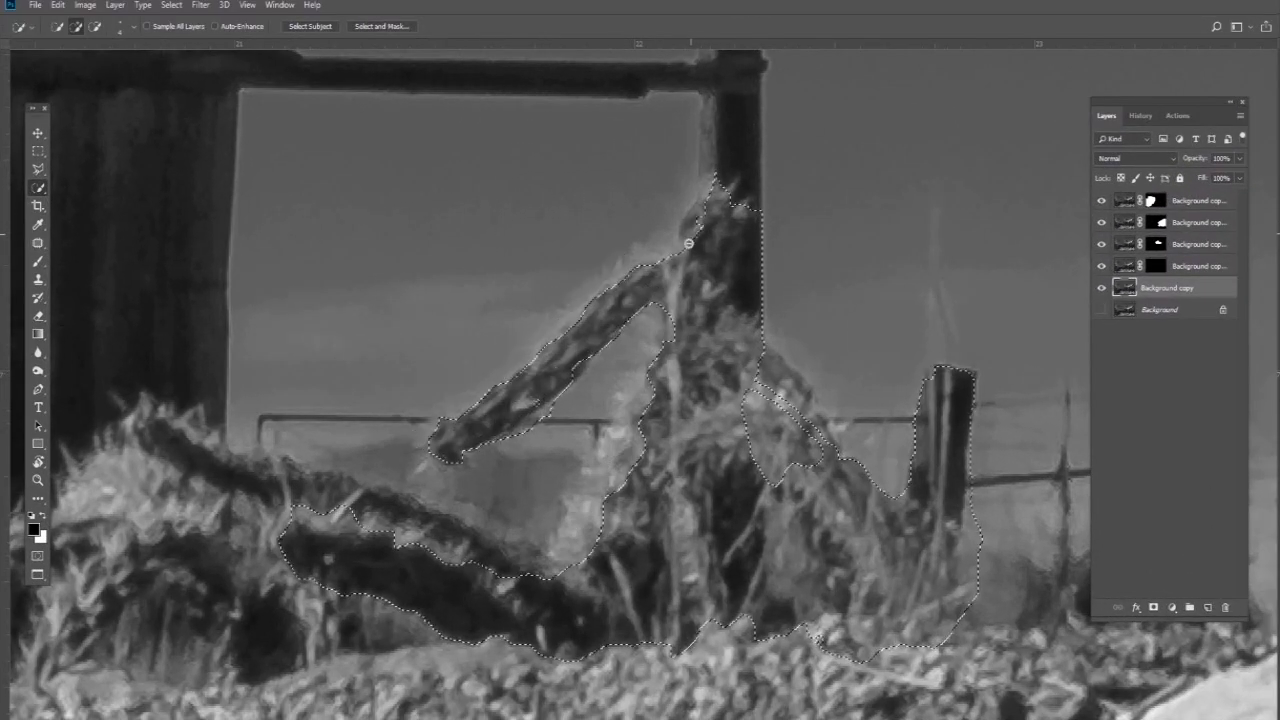
Add the missed straw around the post base, the grass by the fence post and the fallen log beside the barn to the selection
left_click_drag(785, 440, 709, 349)
mouse_move(778, 392)
left_mouse_down()
mouse_move(812, 430)
mouse_move(886, 435)
mouse_move(897, 456)
left_mouse_up()
left_click_drag(323, 535, 184, 473)
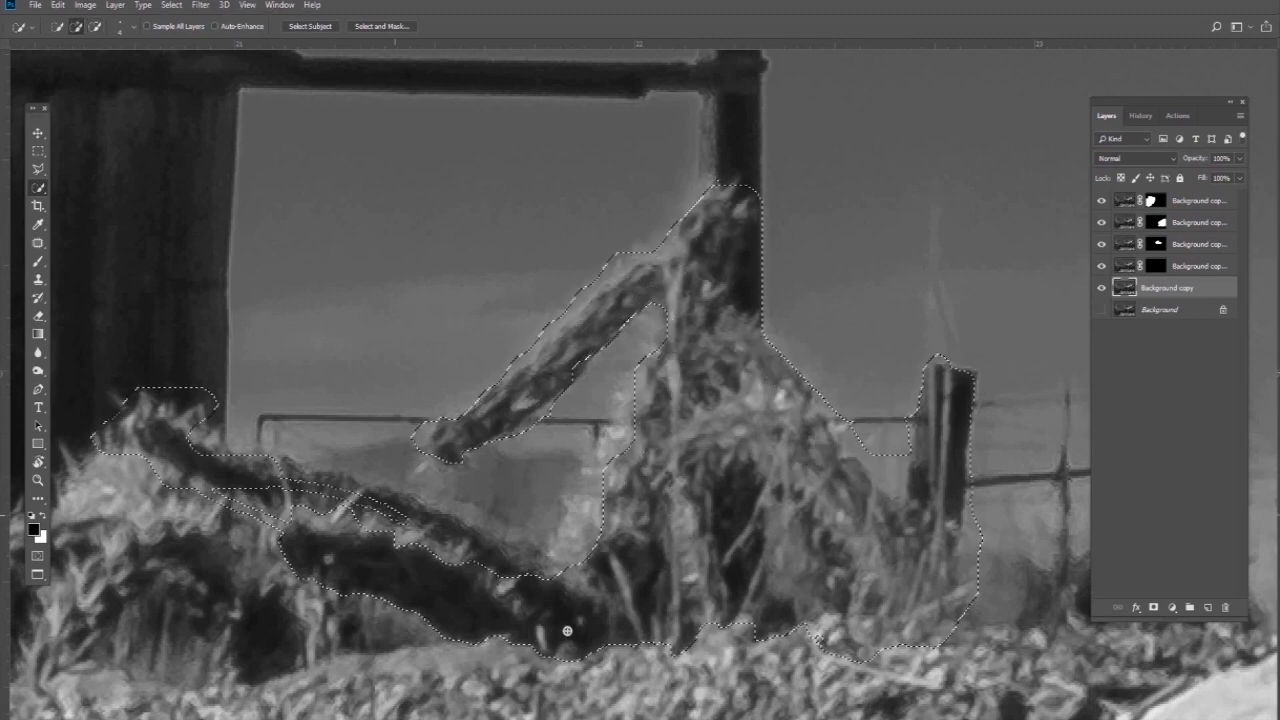
mouse_move(480, 480)
left_mouse_down()
mouse_move(523, 500)
mouse_move(541, 538)
left_mouse_up()
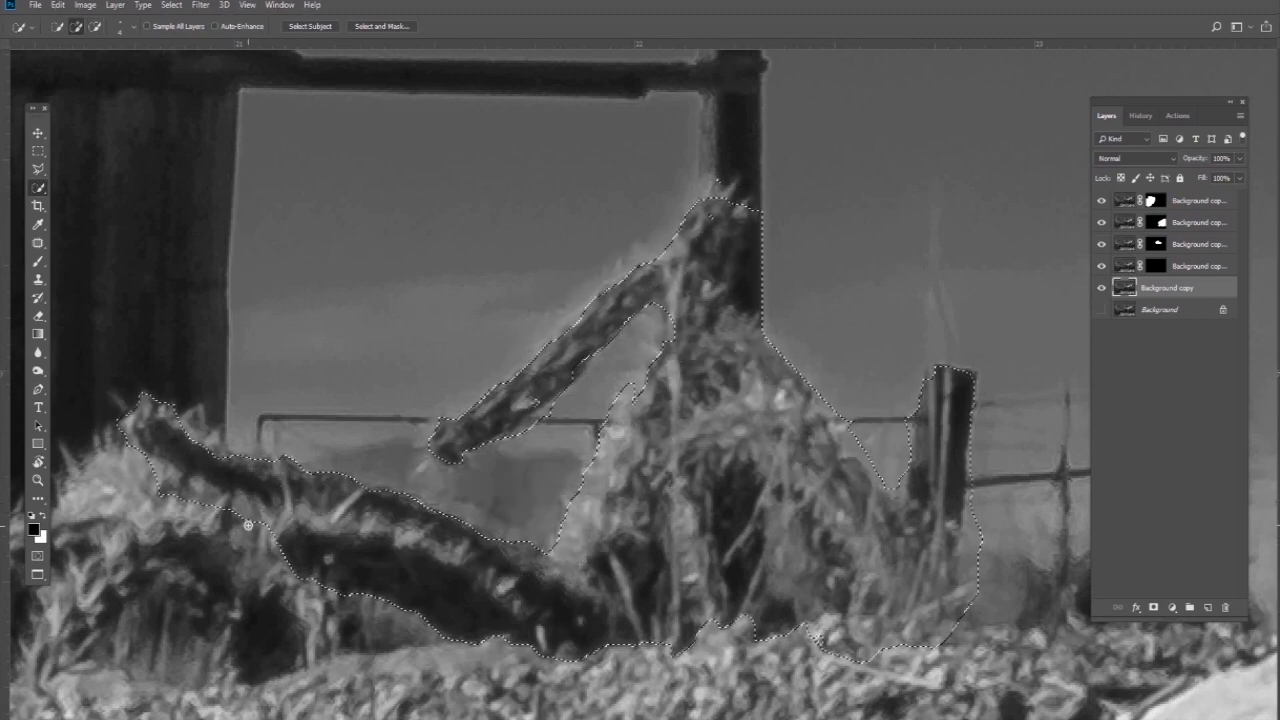
Extend the selection across the grass, gravel and second fence post up to the bright rock
key("ctrl+minus")
left_click_drag(886, 489, 604, 487)
left_click_drag(736, 387, 747, 493)
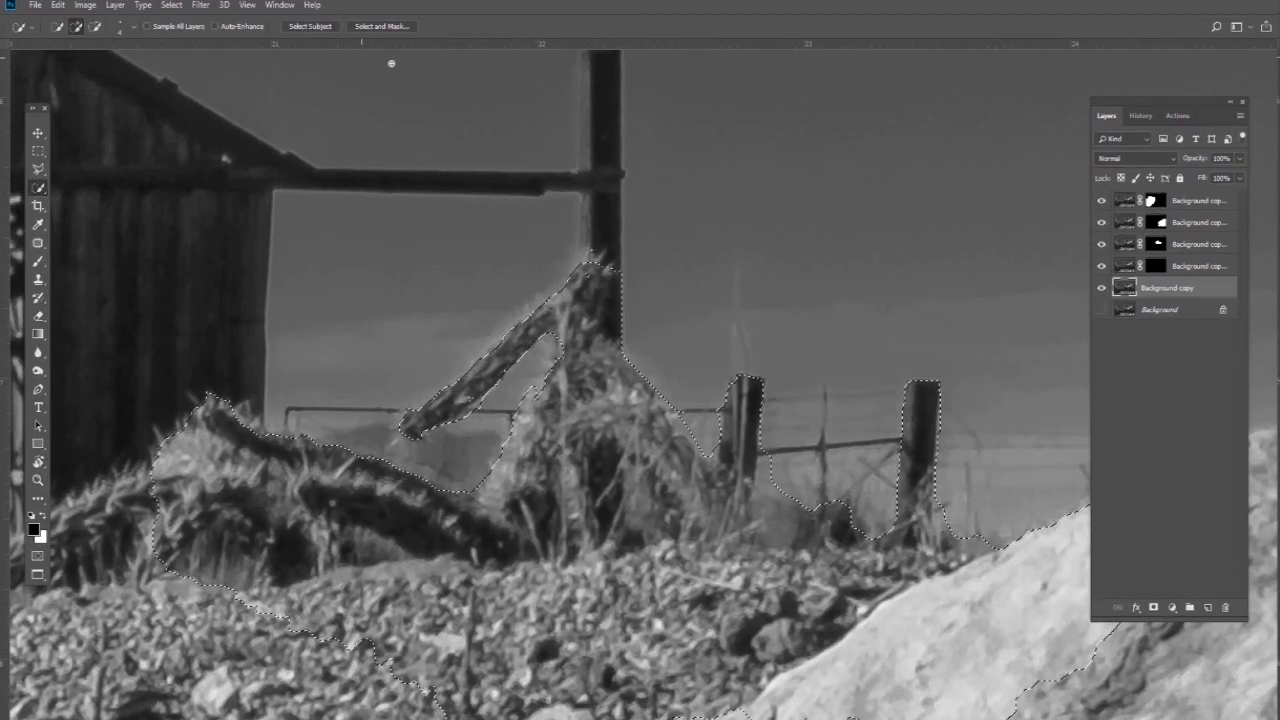
Refine the straw, log and fence post selection in Select and Mask with a 3 px radius, and output it as a new layer with layer mask
left_click(388, 27)
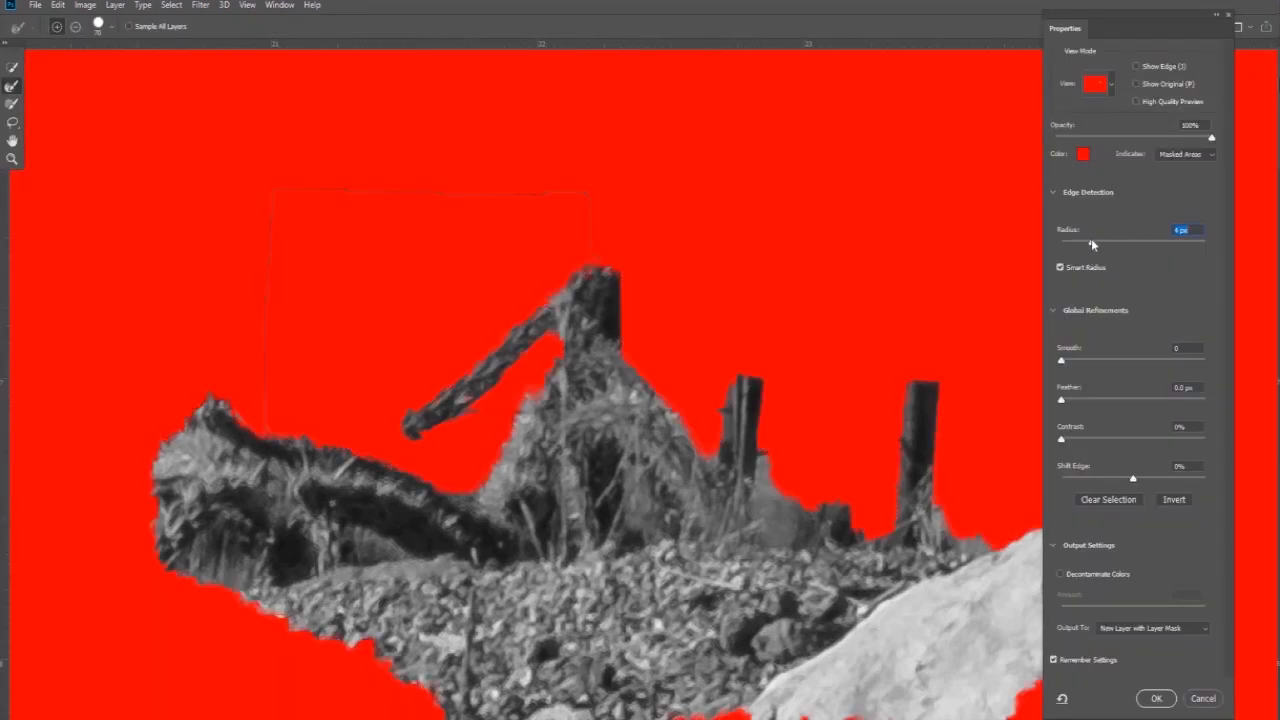
left_click_drag(1097, 243, 1111, 246)
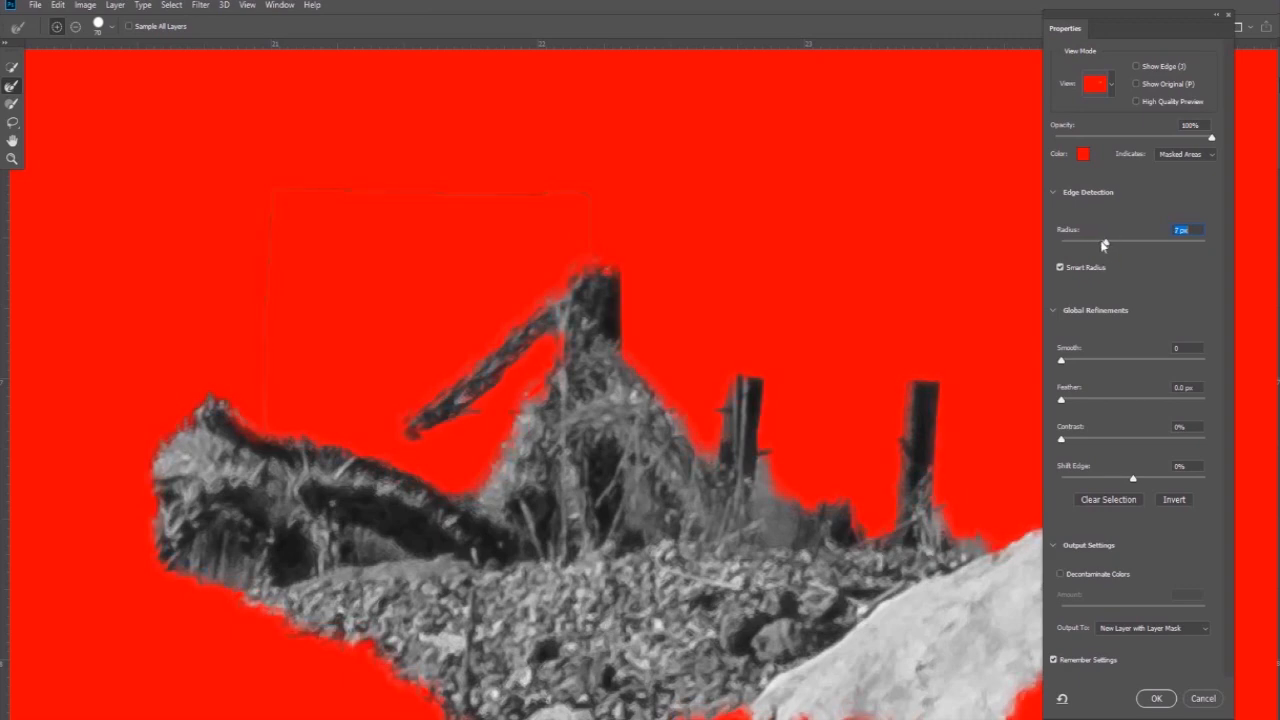
left_click_drag(1104, 245, 1091, 245)
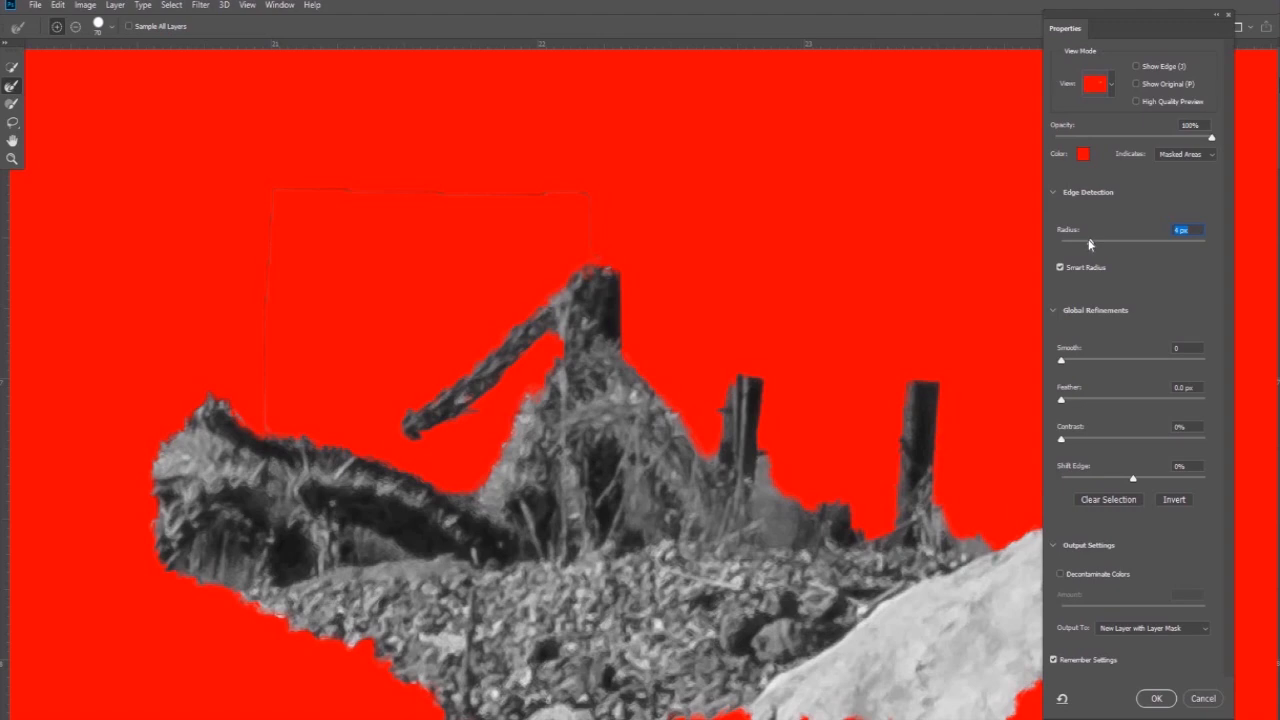
left_click_drag(1090, 244, 1085, 245)
left_click(1156, 698)
Show the Background copy layer again and make it active for the fence between the large rock and the barn
left_click_drag(826, 564, 854, 564)
left_click_drag(260, 559, 880, 562)
left_click_drag(334, 451, 1002, 467)
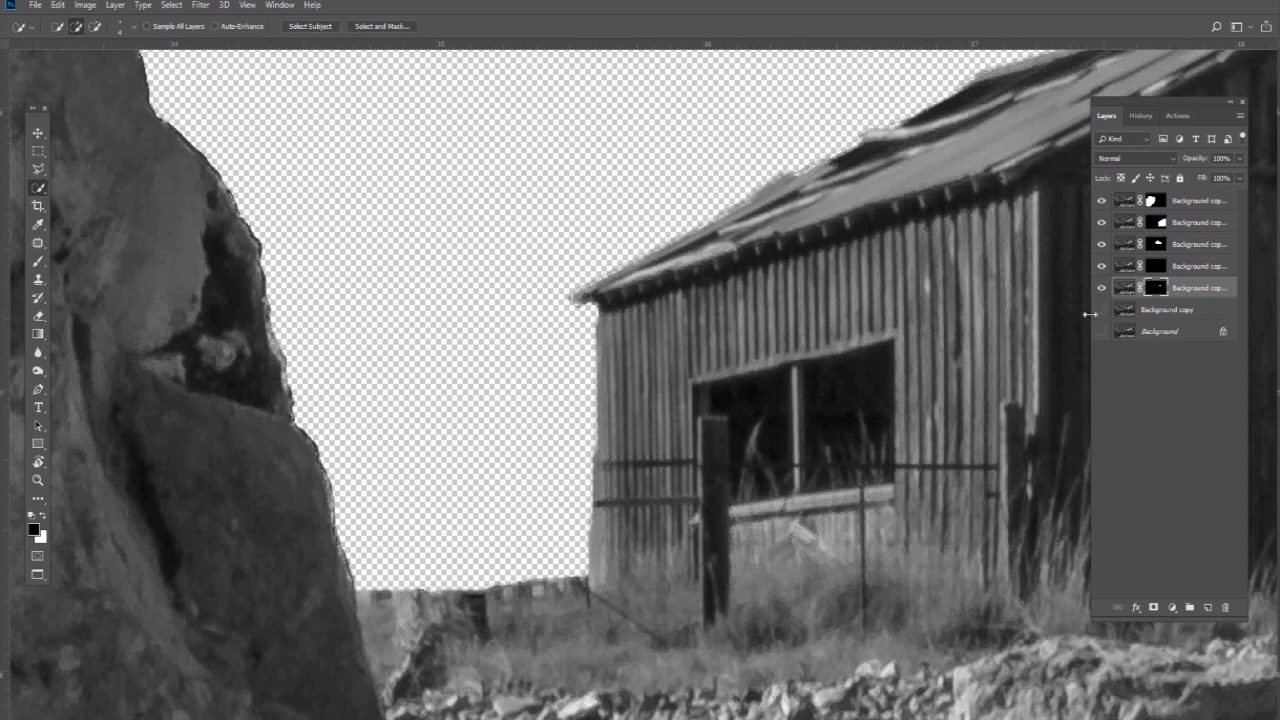
left_click(1101, 310)
left_click(1124, 311)
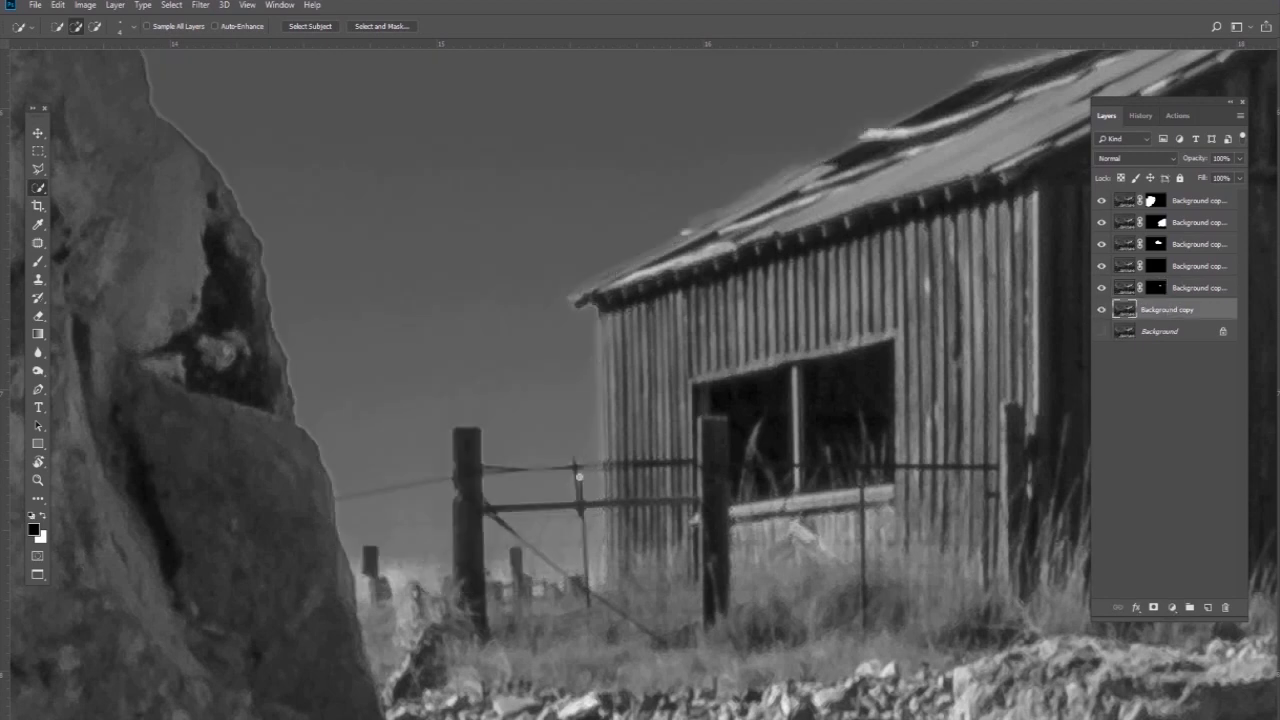
Use Quick Selection to select the tall fence post, the small distant posts and the grass between the large rock and the barn
left_click_drag(480, 612, 481, 503)
key("alt")
left_click_drag(430, 592, 382, 585)
key("alt")
mouse_move(495, 530)
left_mouse_down()
mouse_move(502, 567)
mouse_move(597, 520)
mouse_move(596, 574)
left_mouse_up()
left_click(518, 557)
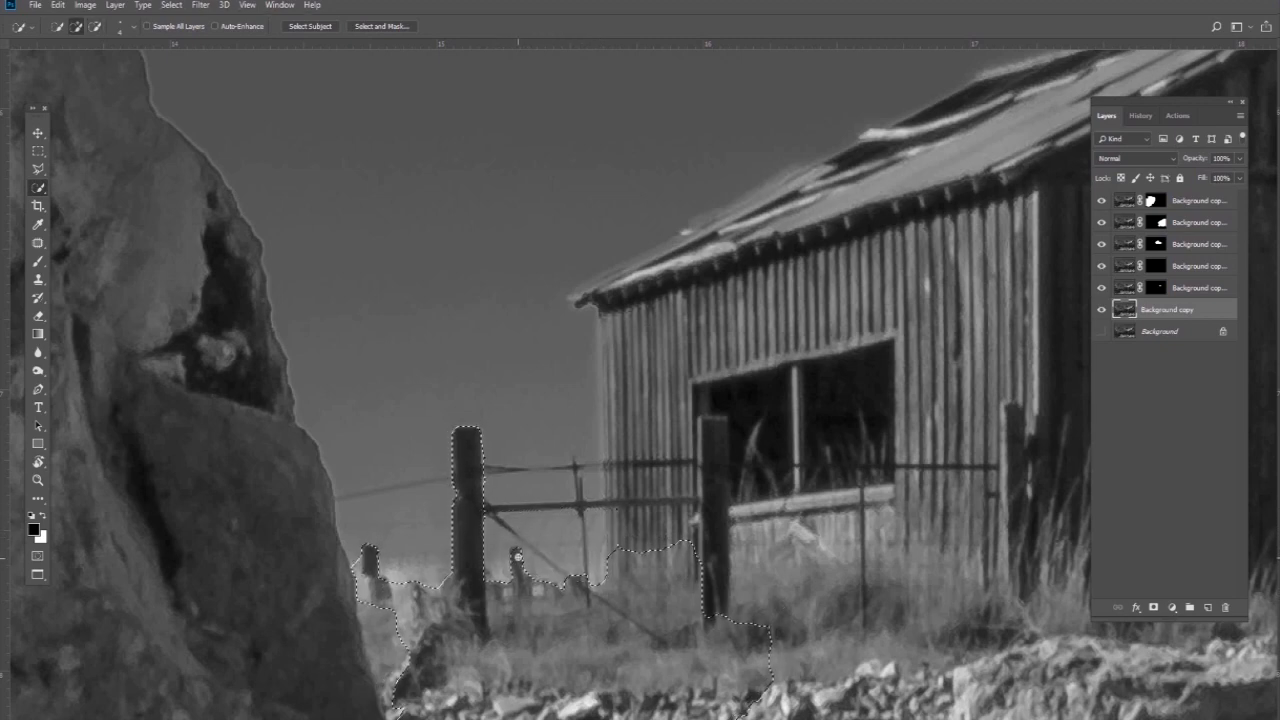
left_click(355, 562, "alt")
left_click_drag(372, 612, 382, 655)
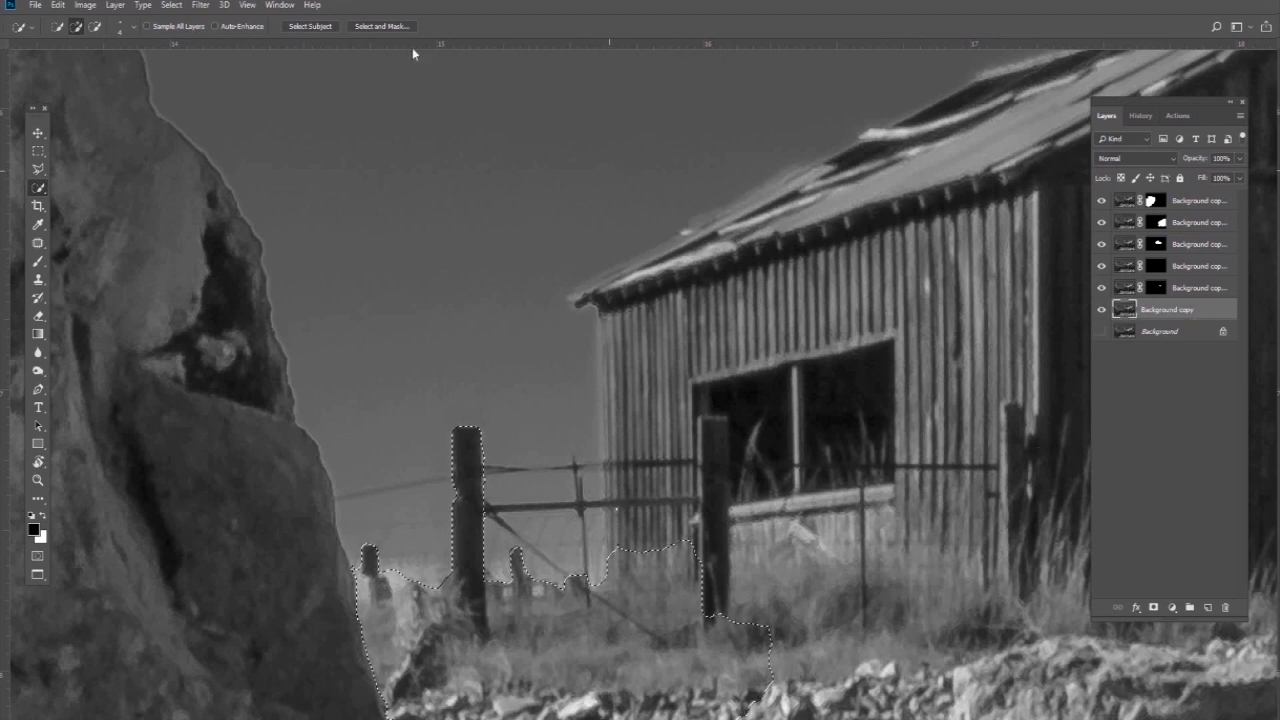
Refine the fence post and grass selection in Select and Mask, and output it as a new layer with layer mask
left_click(383, 26)
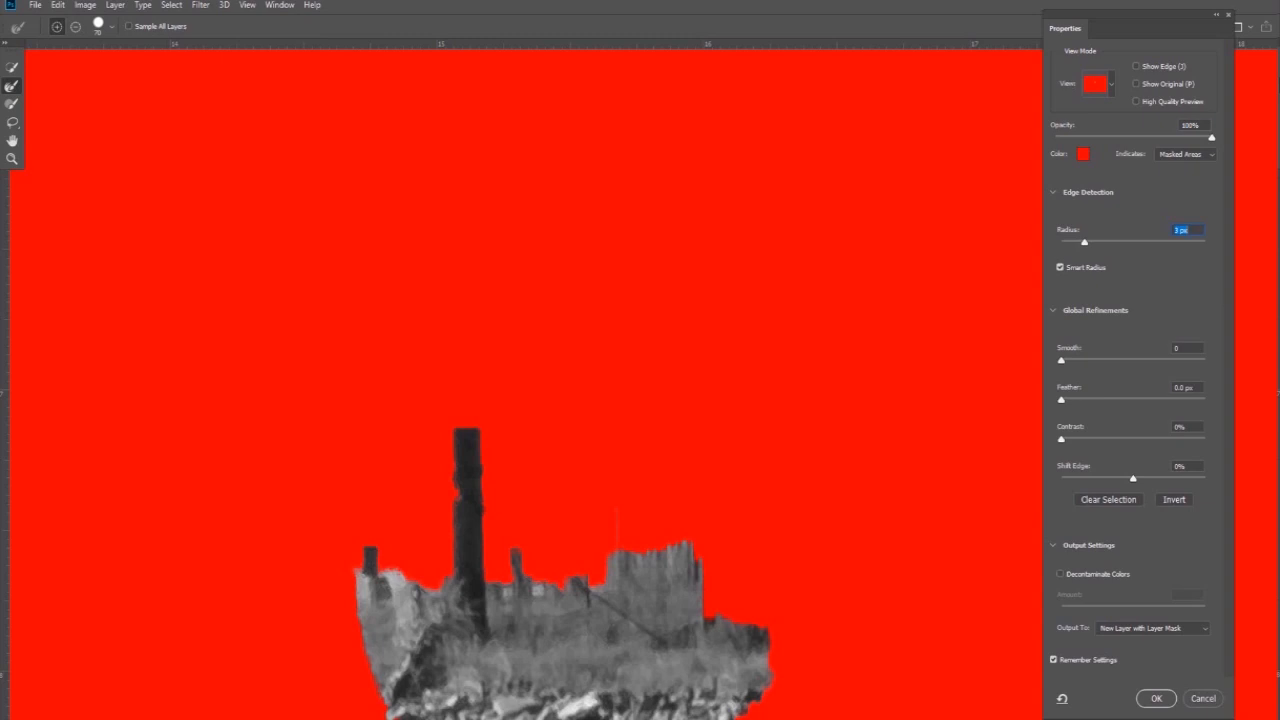
left_click_drag(1083, 243, 1081, 242)
left_click(1163, 700)
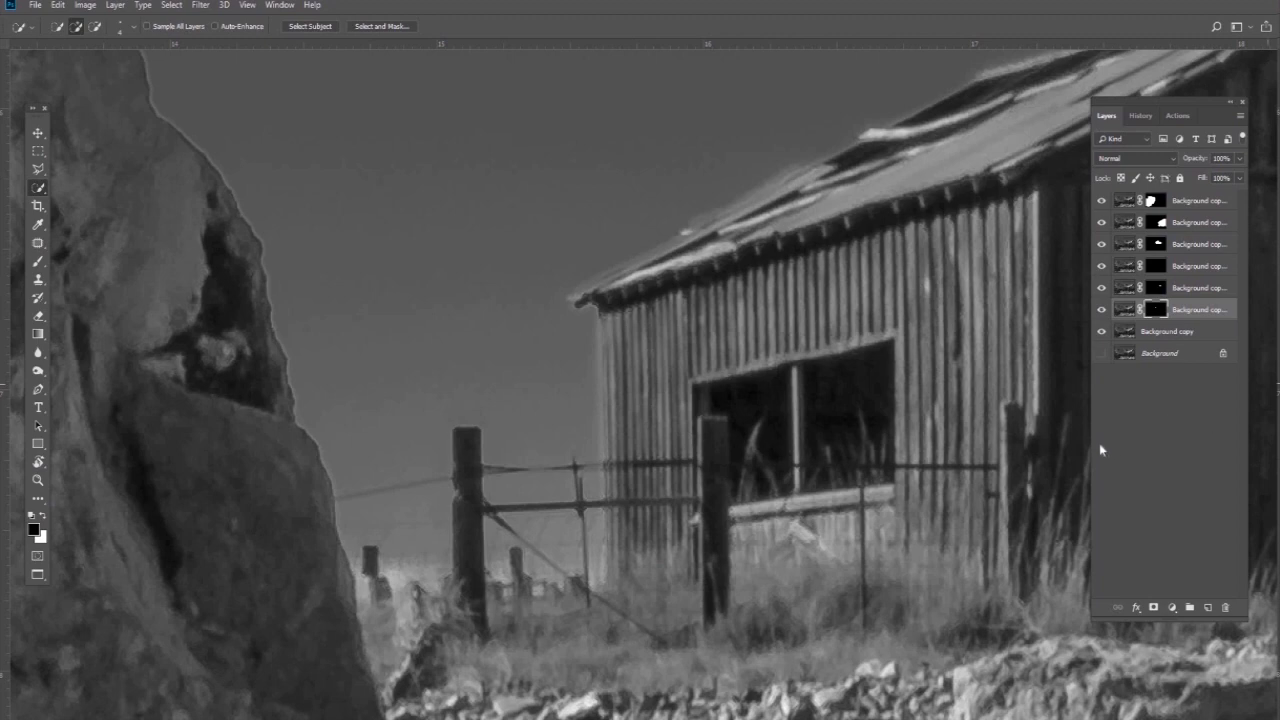
Fit the whole photo in view and hide the Background copy and each masked layer one by one to examine the cutouts
key("ctrl+0")
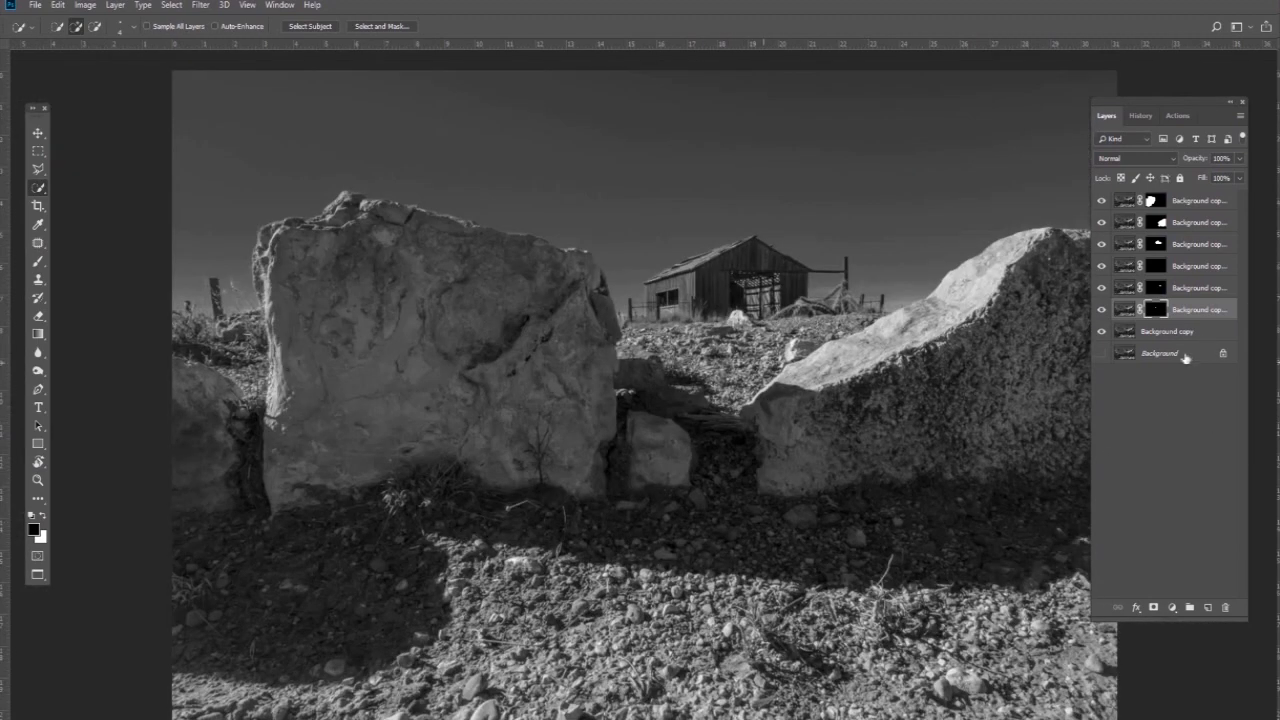
left_click(1102, 333)
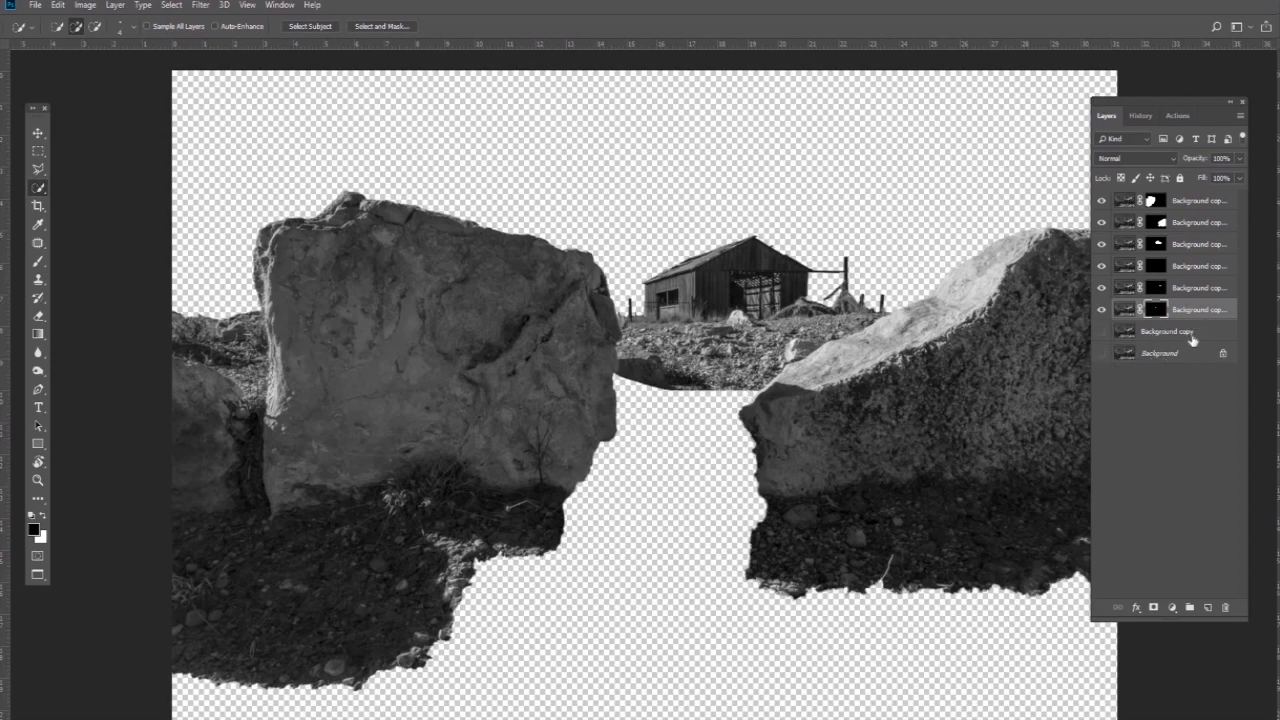
left_click(1102, 309)
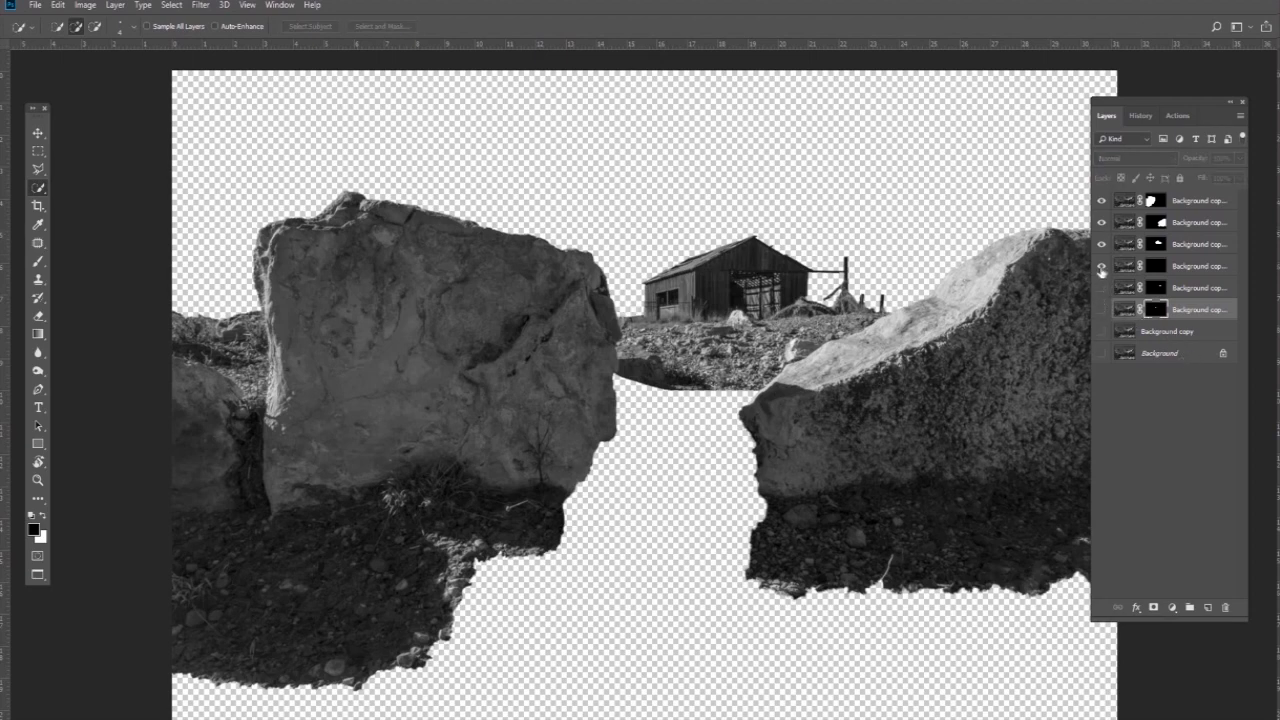
left_click(1102, 288)
left_click(1102, 265)
left_click(1102, 244)
left_click(1102, 223)
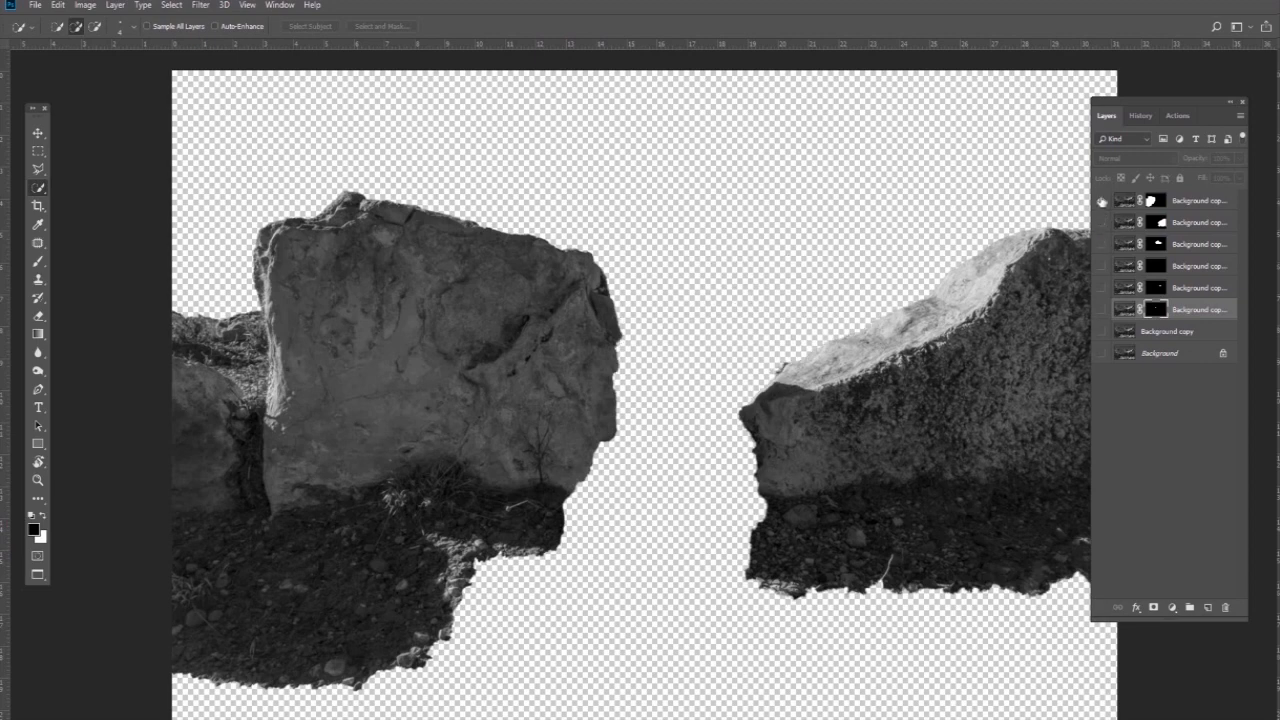
left_click(1102, 201)
Show the masked layers and the Background copy again one by one to review how they build up the image
left_click(1102, 204)
left_click(1102, 224)
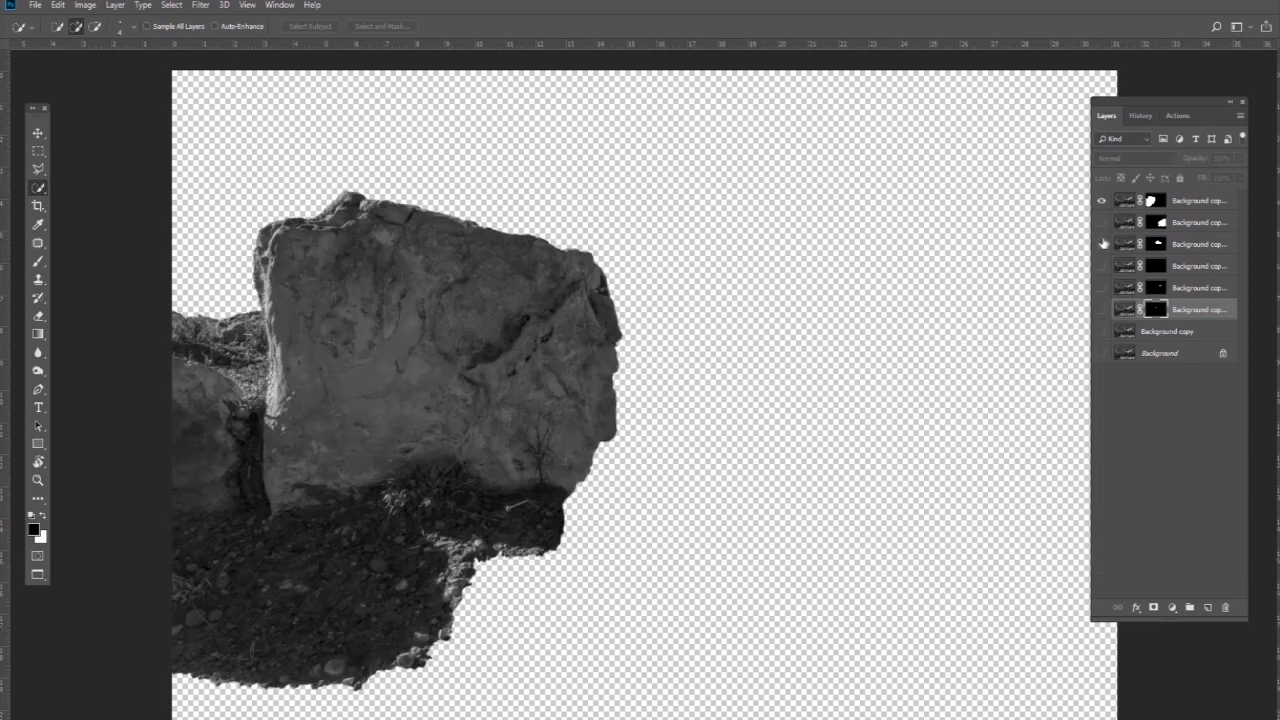
left_click(1102, 244)
left_click(1102, 265)
left_click(1102, 288)
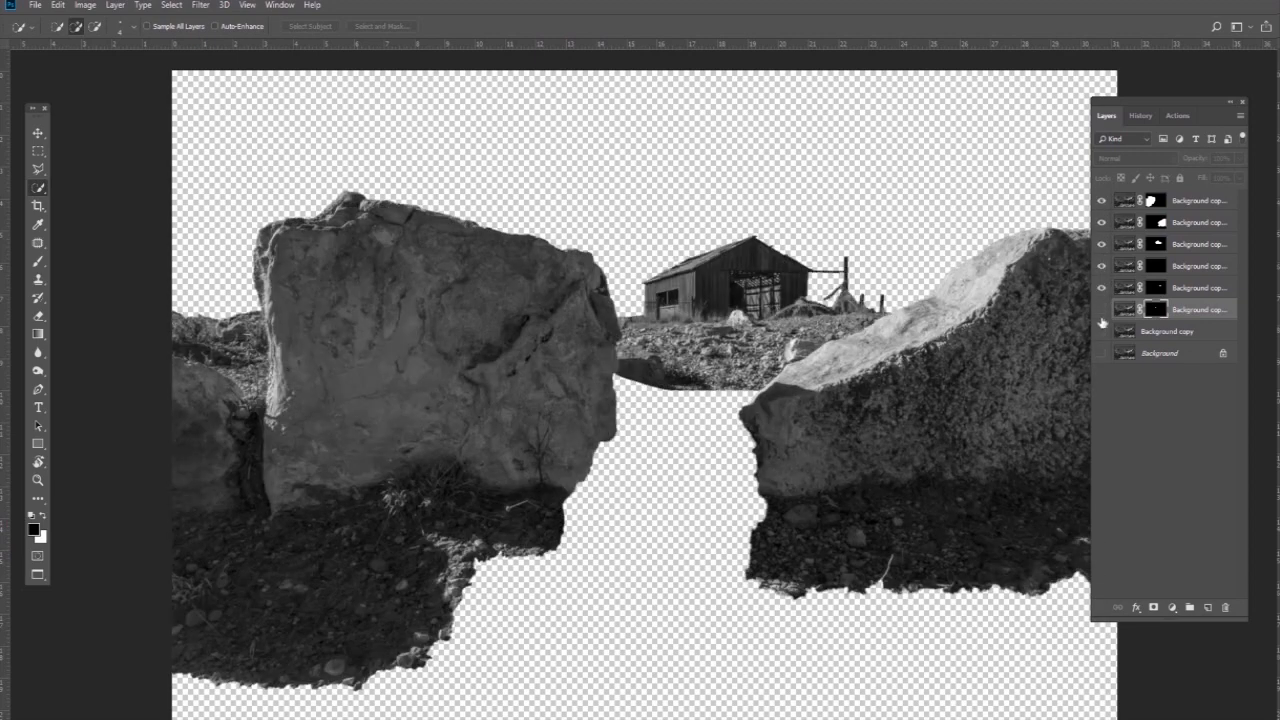
left_click(1102, 309)
left_click(1102, 331)
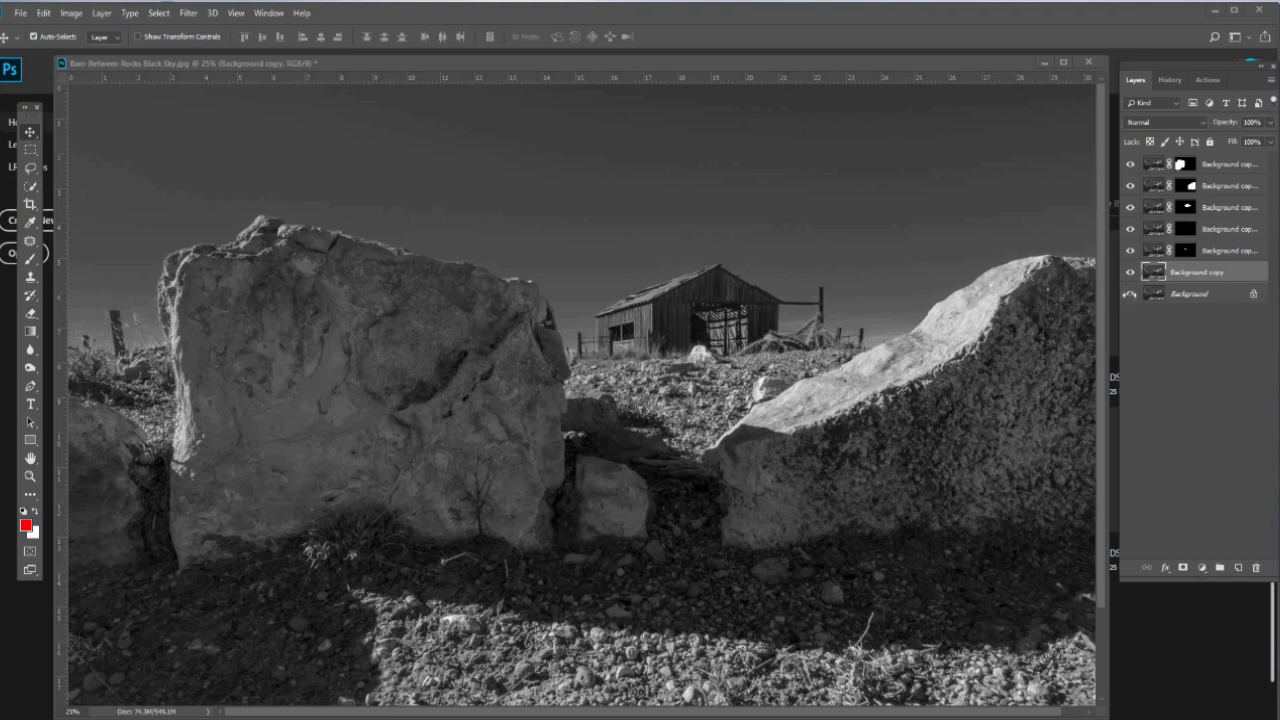
Hide the Background and Background copy layers, and check the large rock's cutout by switching its layer off and on
left_click(1130, 294)
left_click(1130, 272)
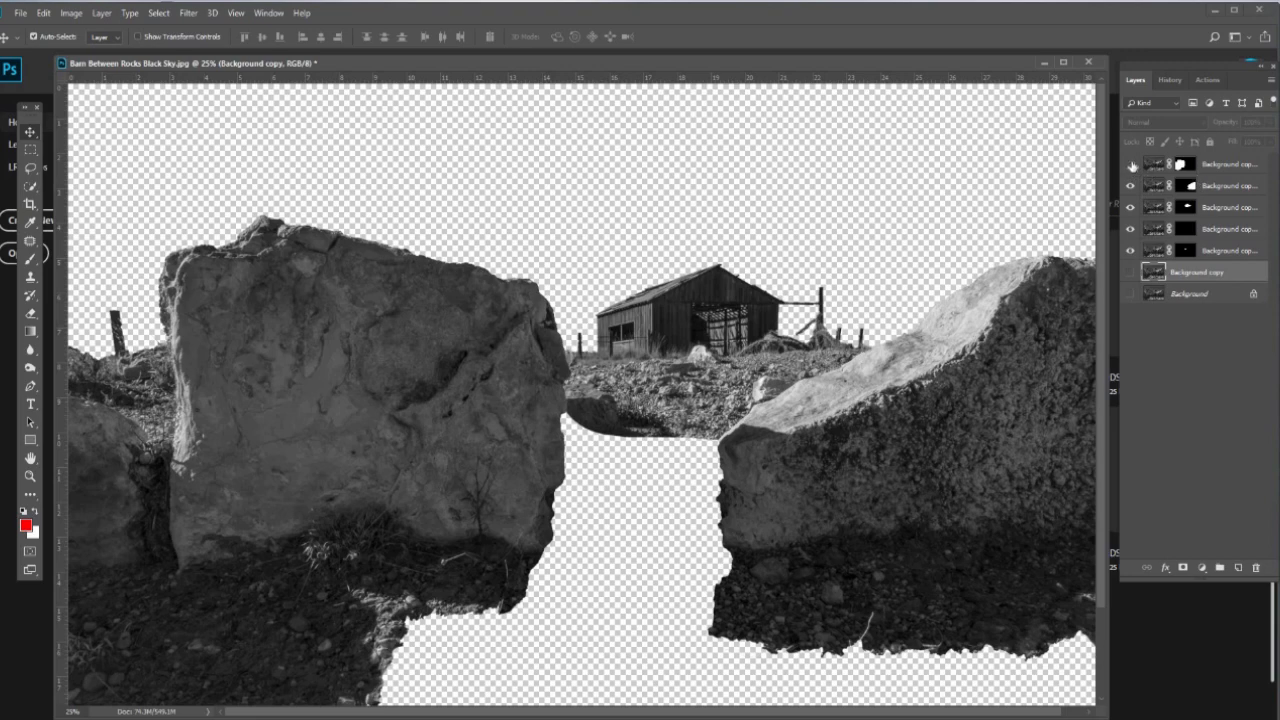
left_click(1131, 165)
left_click(1131, 165)
Add a Levels adjustment layer directly above the large rock's masked layer, moving its properties clear of the rock
left_click(1208, 164)
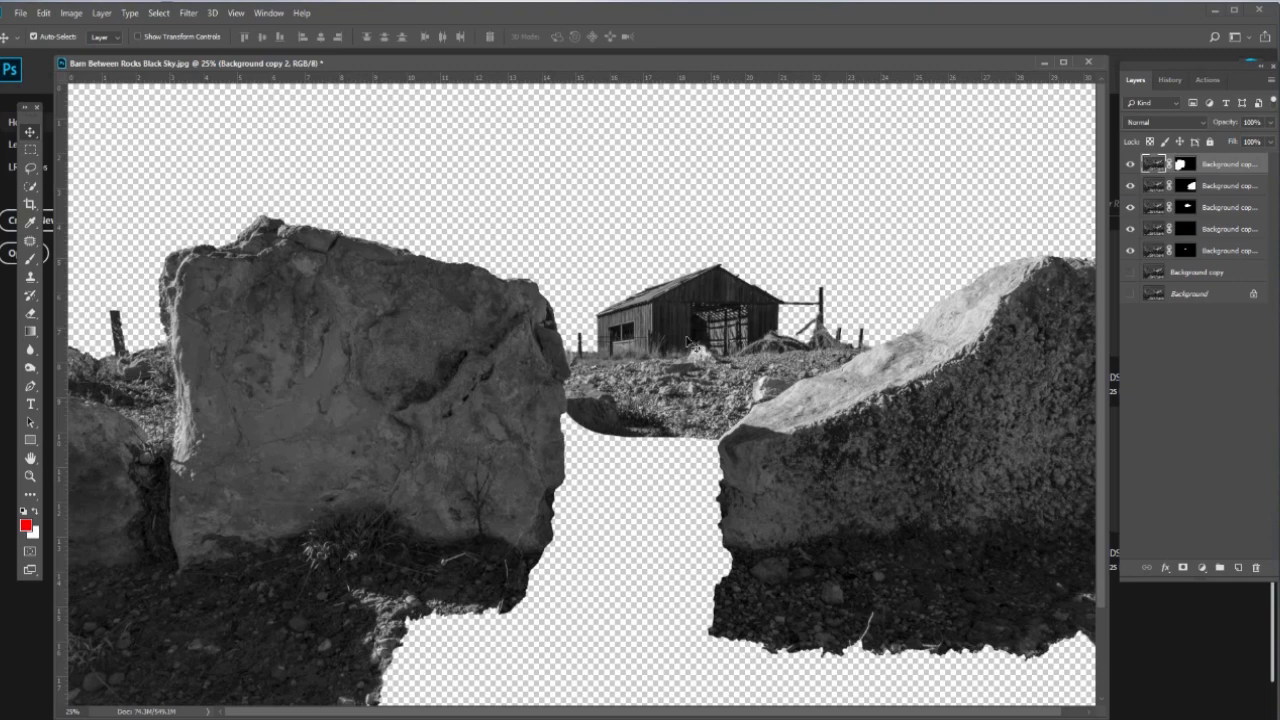
left_click(1202, 569)
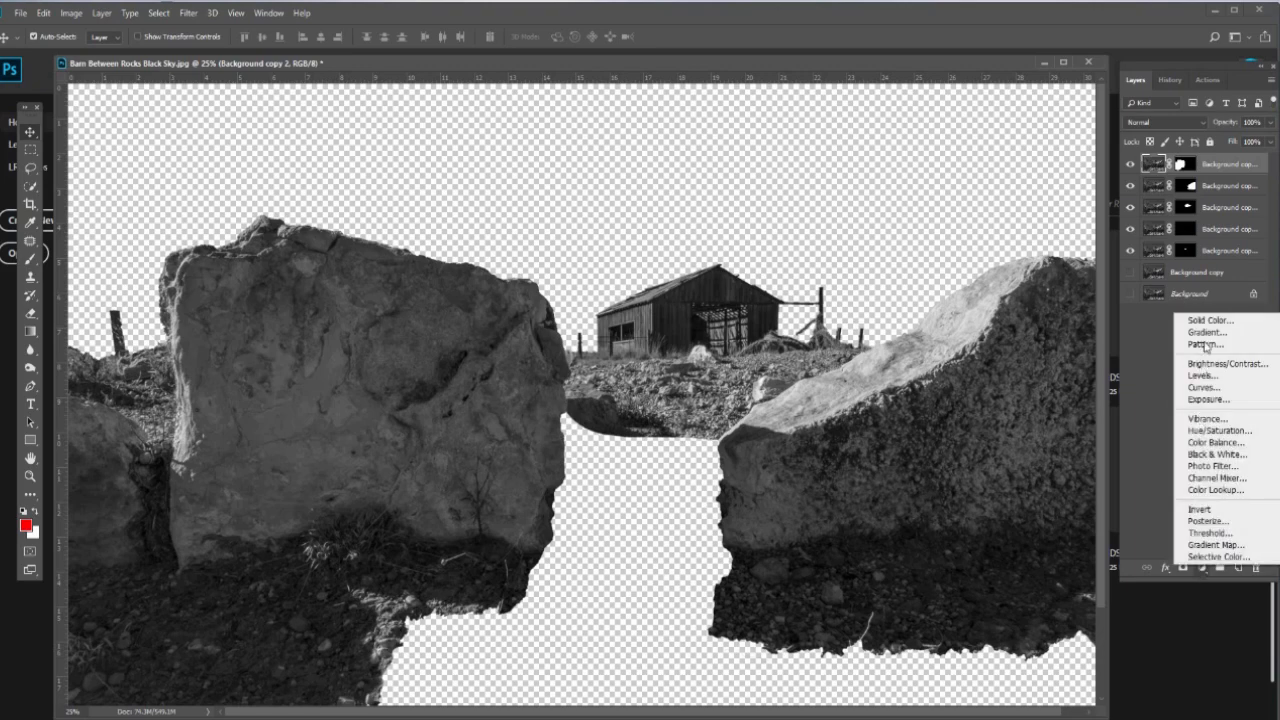
left_click(1207, 376)
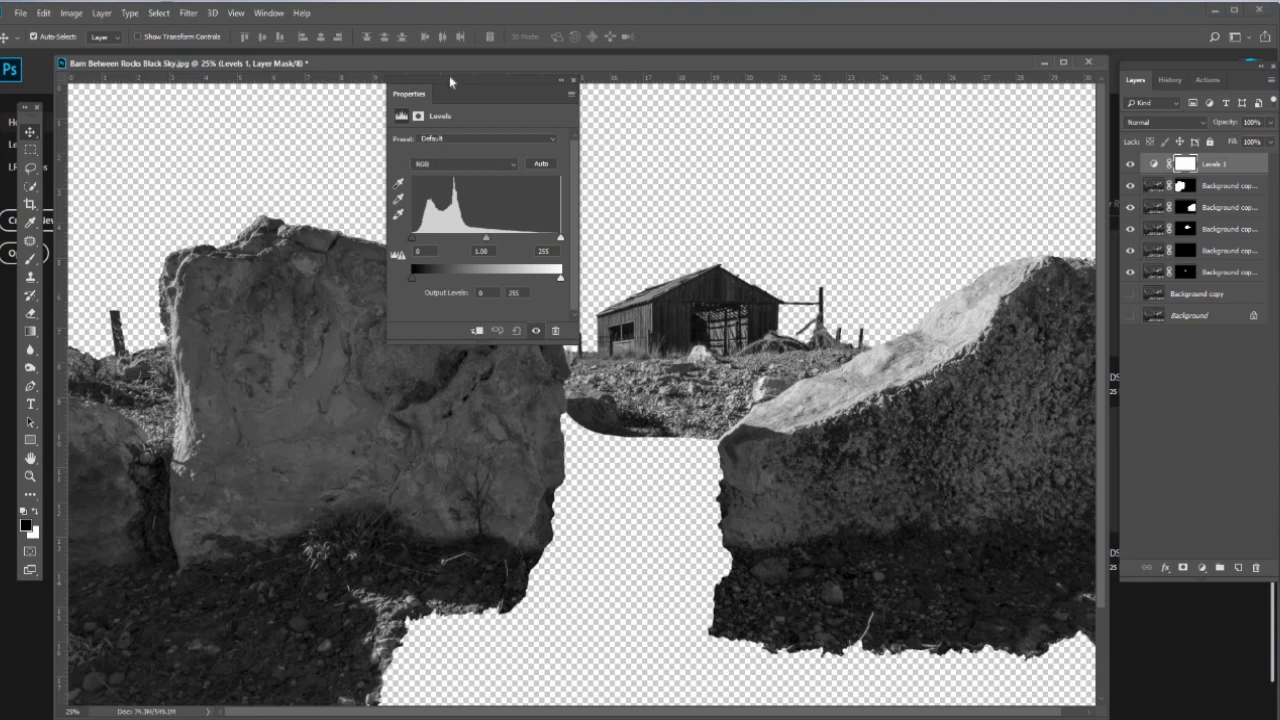
left_click_drag(450, 82, 862, 82)
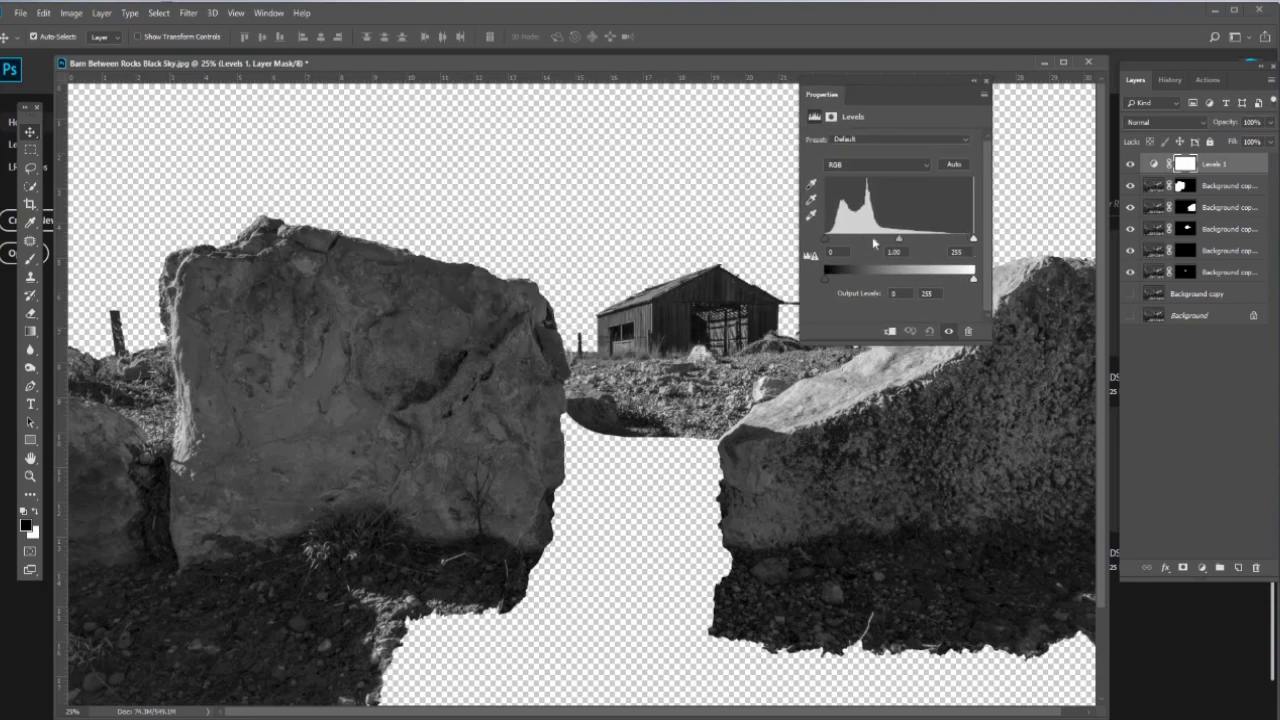
Set the Levels input values to black 8, midtones 1.21 and white 246, and compare the image with and without the adjustment
mouse_move(898, 240)
left_mouse_down()
mouse_move(878, 240)
mouse_move(918, 240)
left_mouse_up()
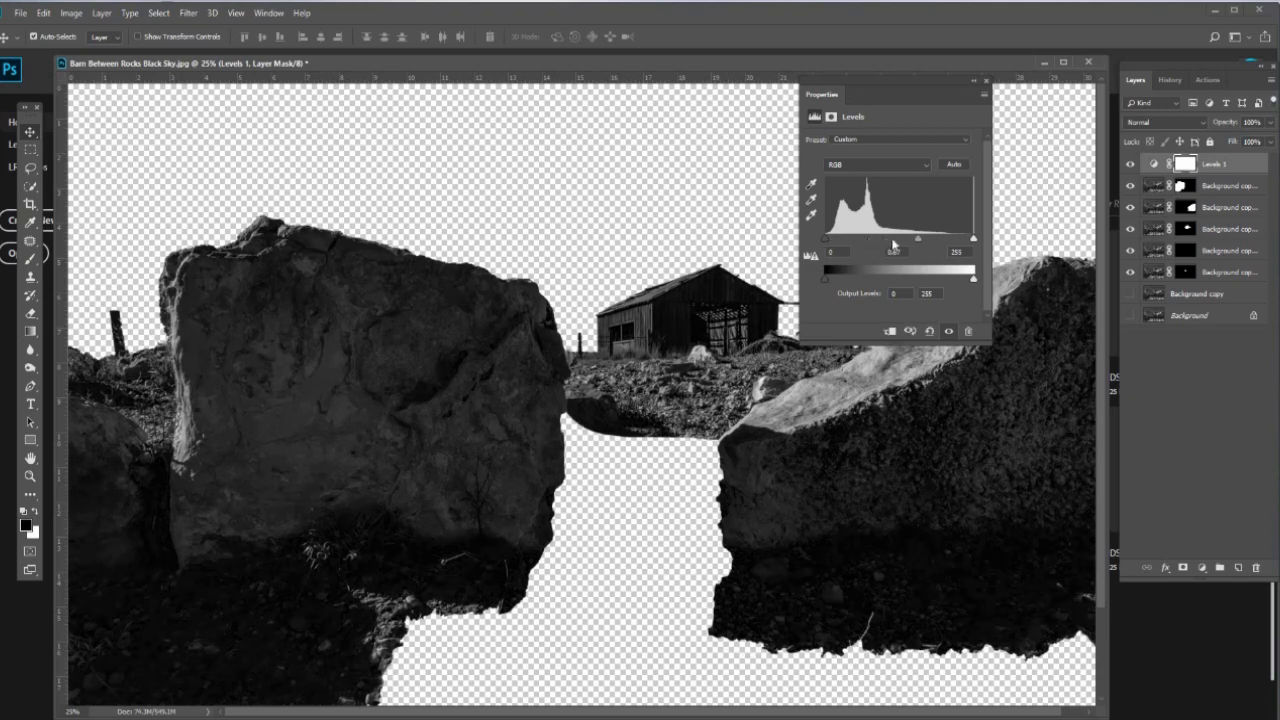
mouse_move(826, 240)
left_mouse_down()
mouse_move(872, 242)
mouse_move(824, 242)
left_mouse_up()
mouse_move(916, 242)
left_mouse_down()
mouse_move(888, 242)
mouse_move(900, 242)
left_mouse_up()
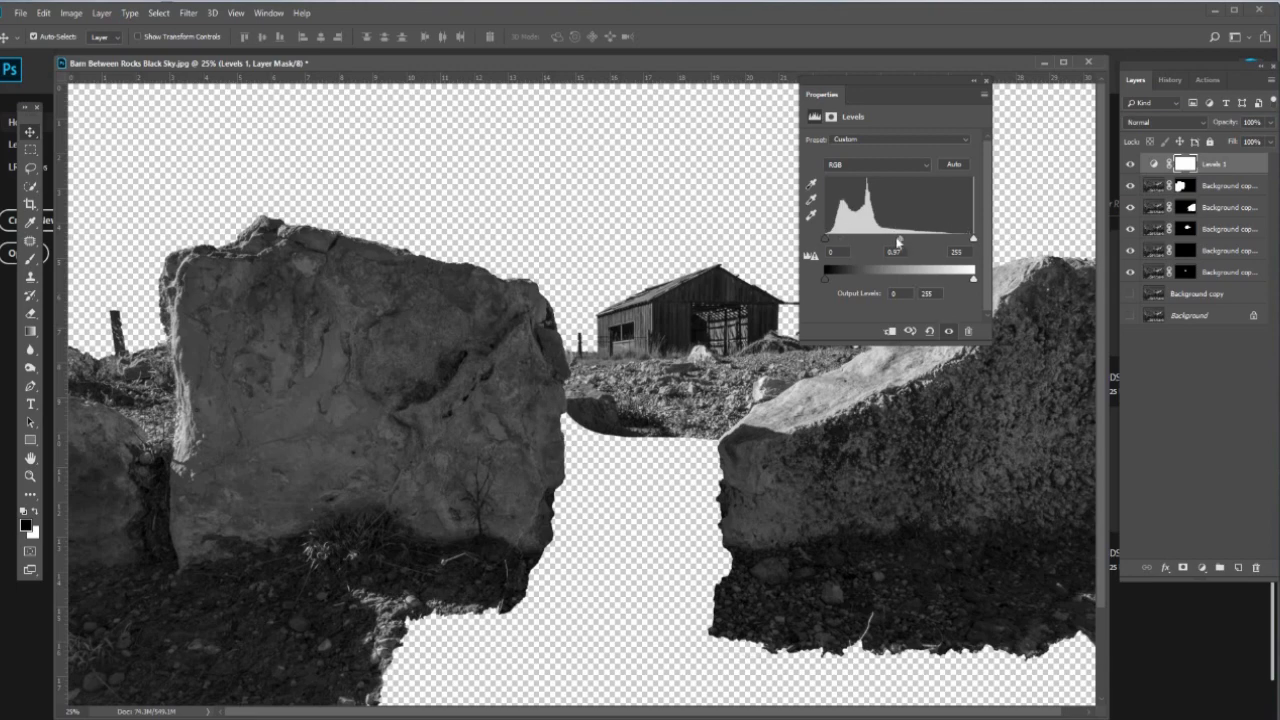
left_click_drag(898, 241, 831, 241)
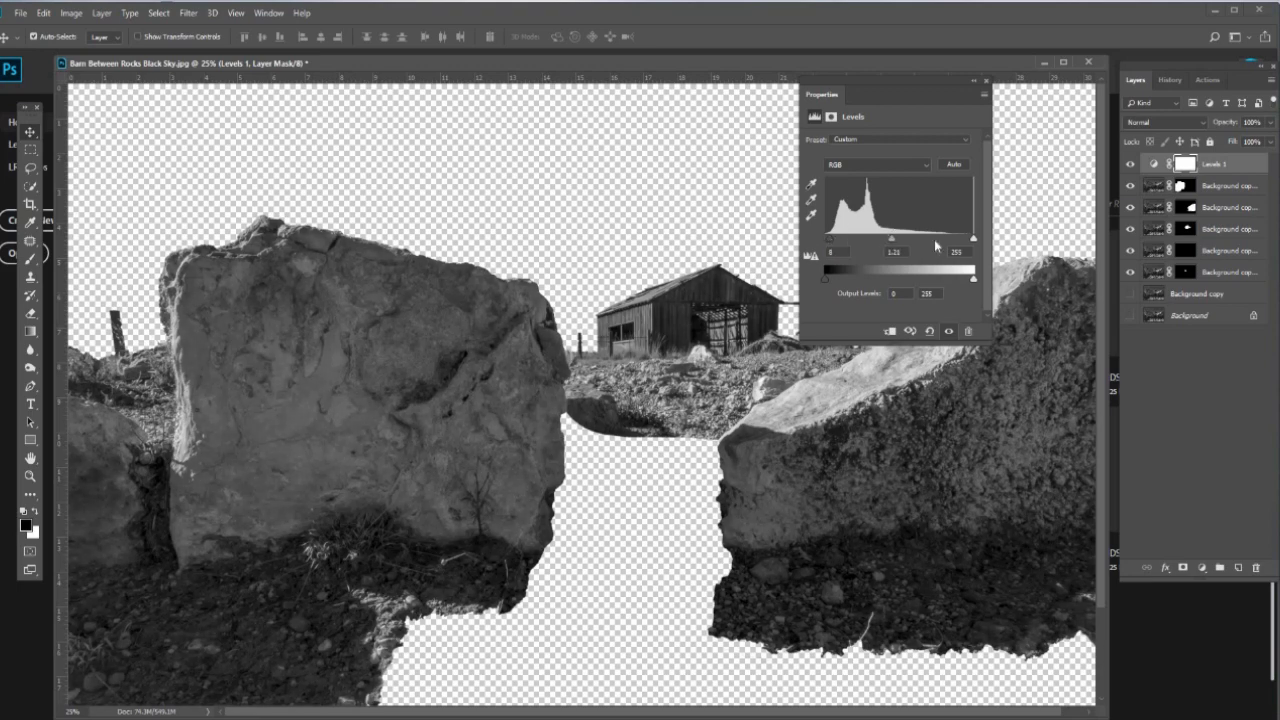
left_click_drag(970, 240, 967, 240)
left_click(1131, 163)
left_click(1131, 163)
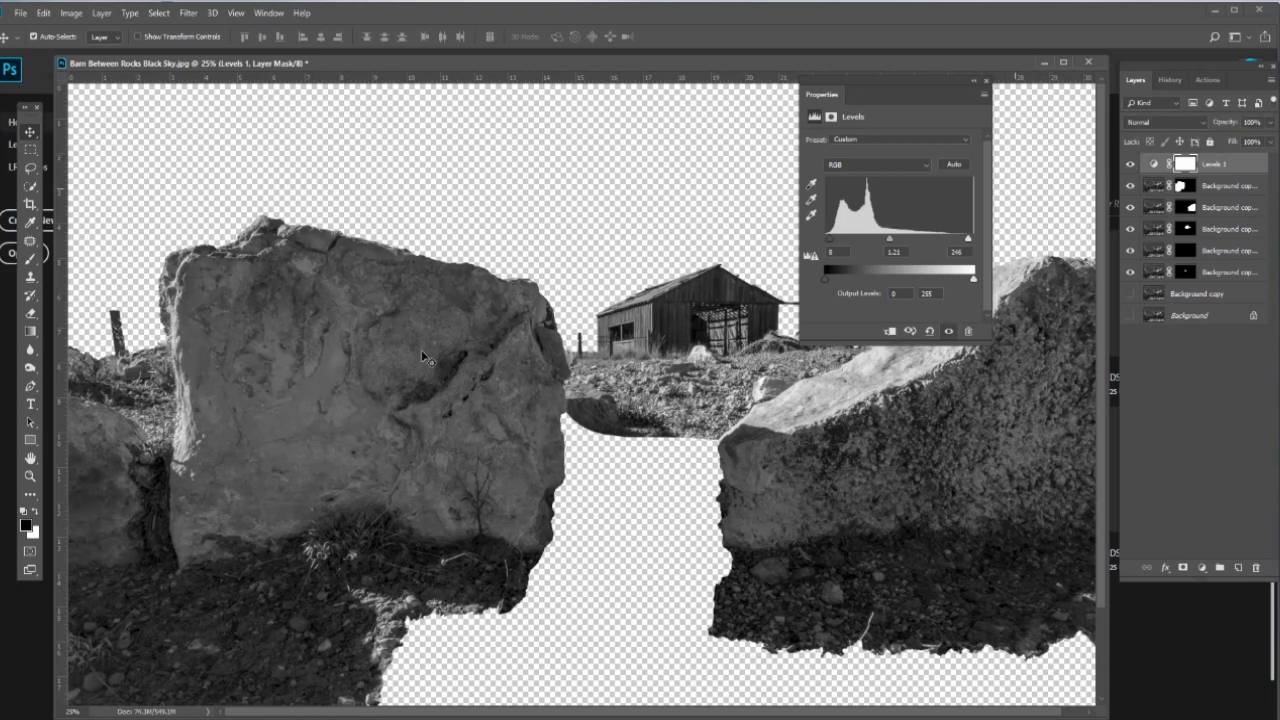
left_click(1131, 164)
left_click(1131, 164)
Clip the Levels adjustment to the large rock's layer and make the Background copy layer visible
left_click(893, 333)
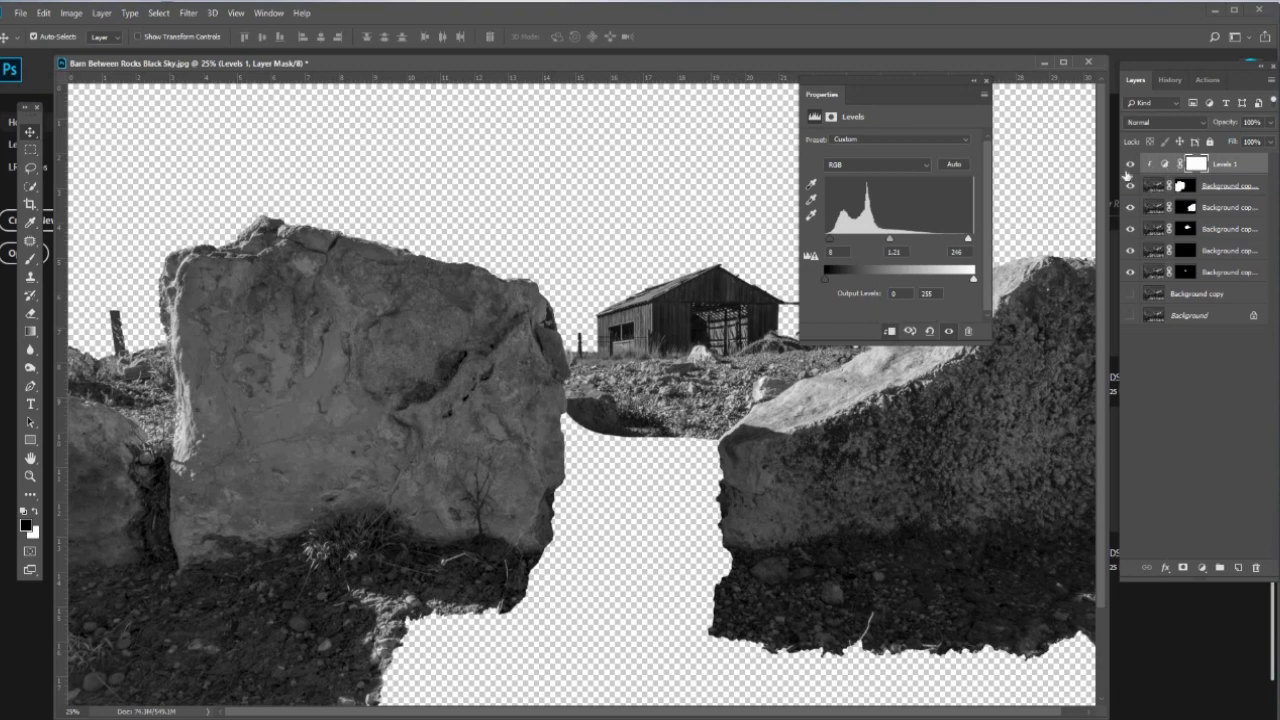
left_click(987, 82)
left_click(1132, 294)
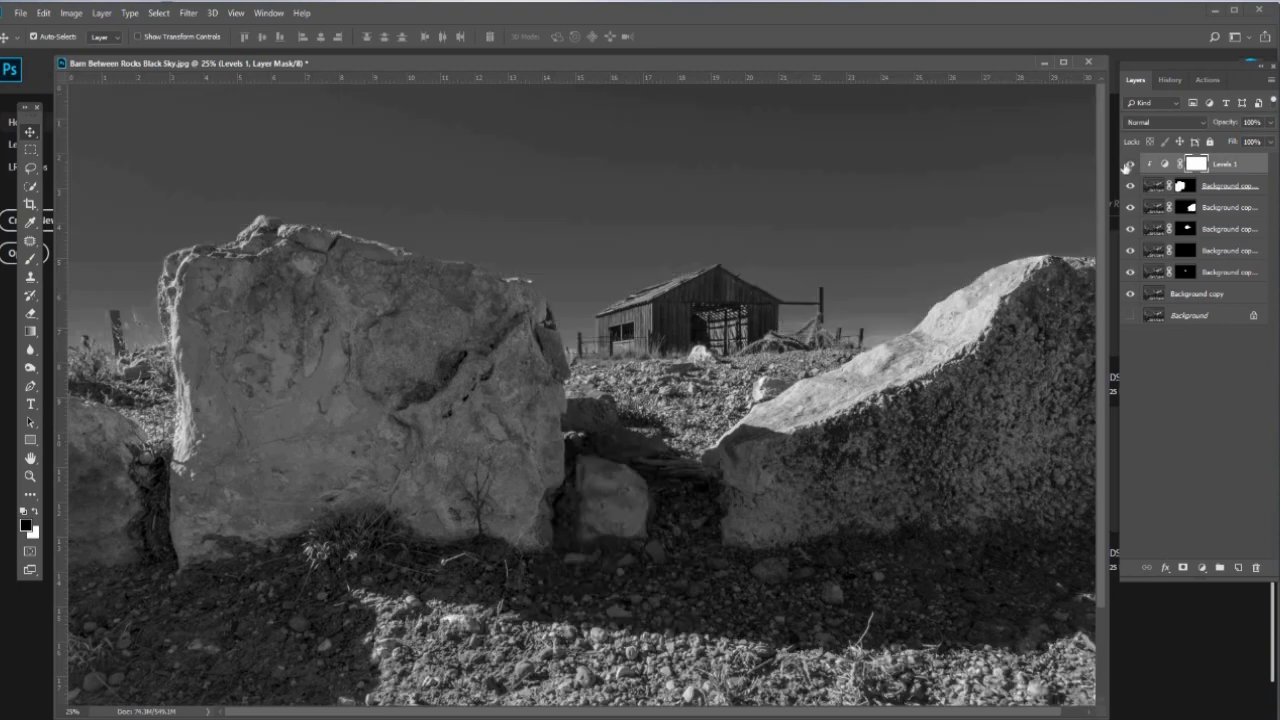
Switch the Levels adjustment off and on repeatedly to compare its effect on the large rock with the rest of the photo
left_click(1132, 165)
left_click(1131, 164)
left_click(1131, 164)
left_click(1131, 164)
left_click(1131, 164)
left_click(1131, 164)
left_click(1131, 164)
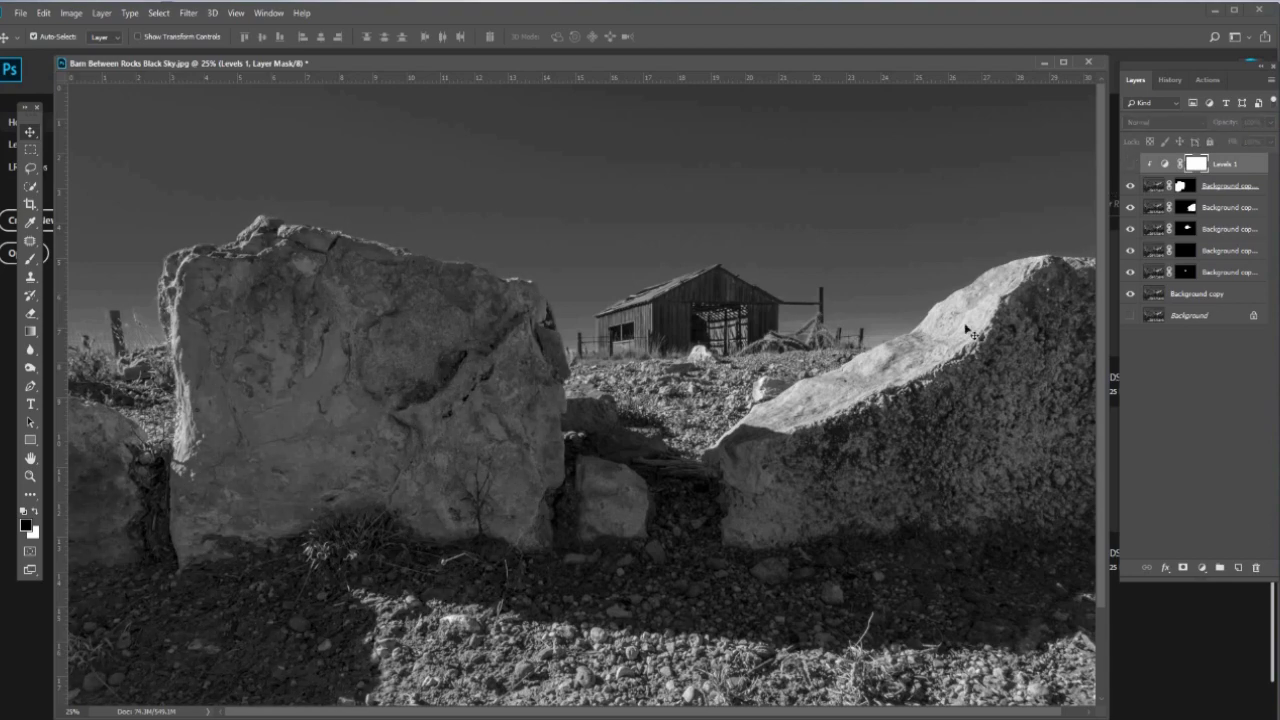
left_click(1131, 164)
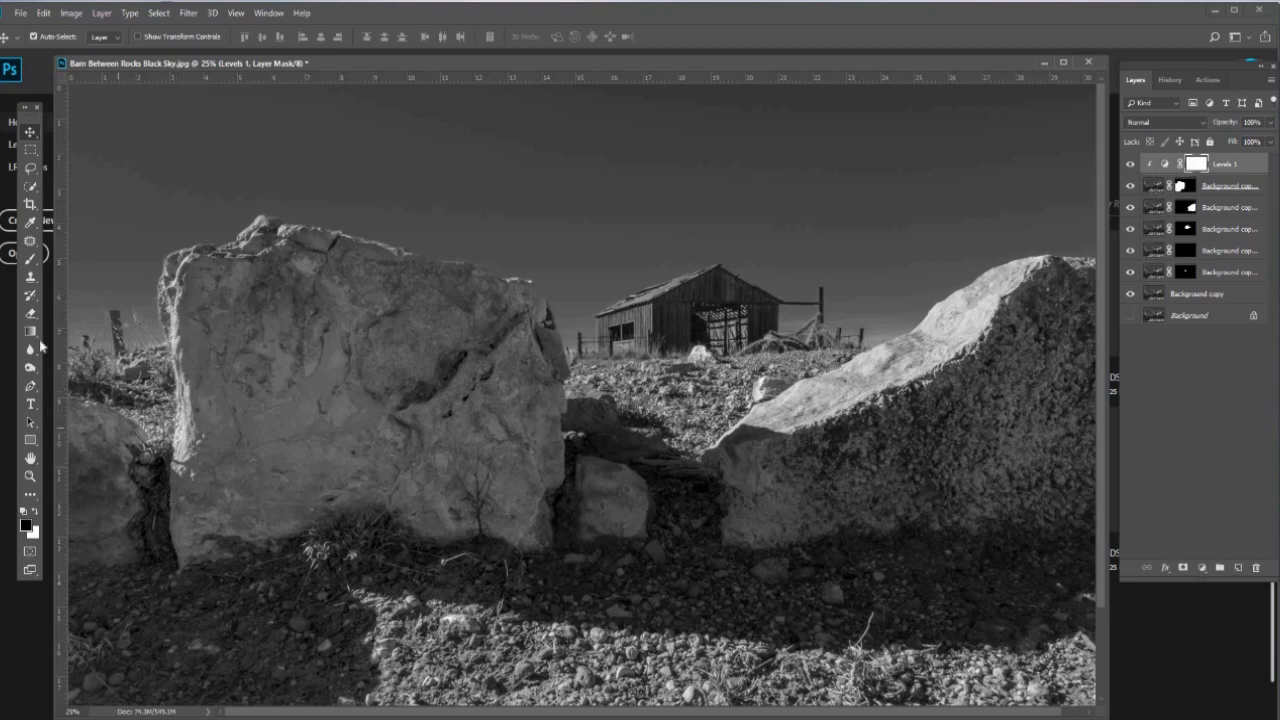
Paint black on the Levels adjustment's mask over the foreground ground beneath the large rock, using a soft 500 px brush with 0% hardness
left_click(33, 261)
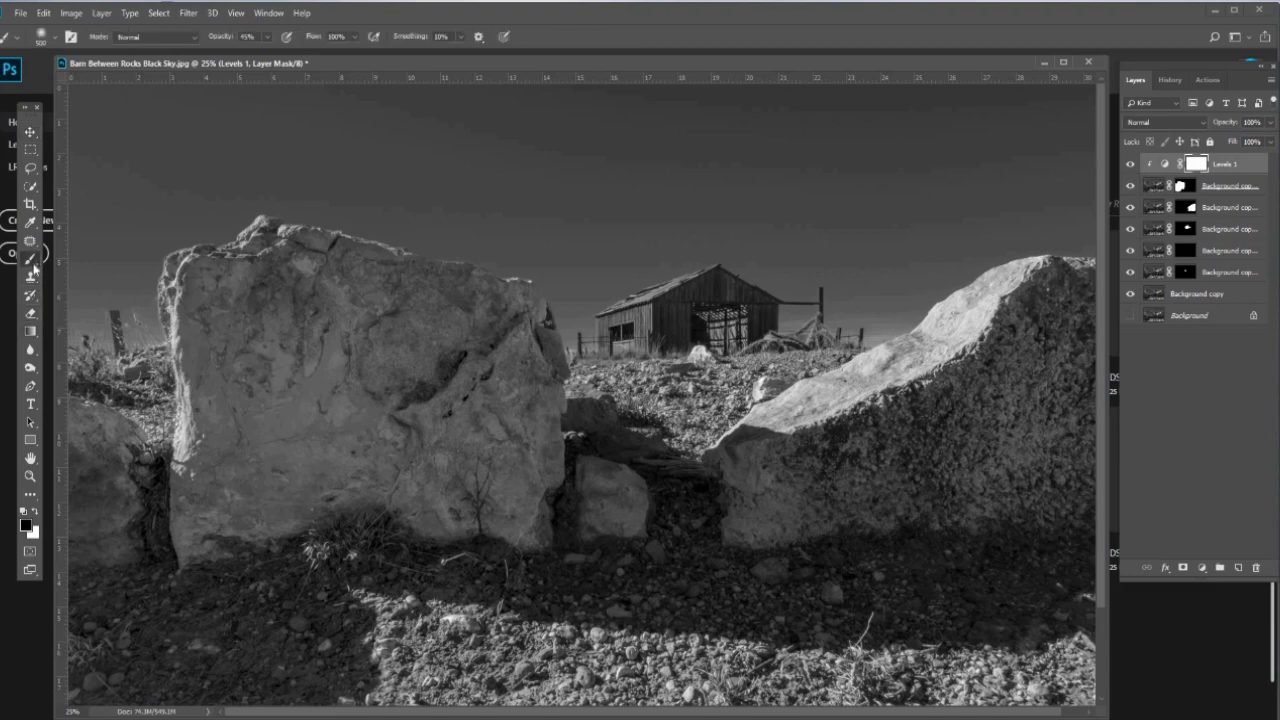
left_click(37, 513)
left_click(37, 513)
left_click(36, 512)
left_click(36, 512)
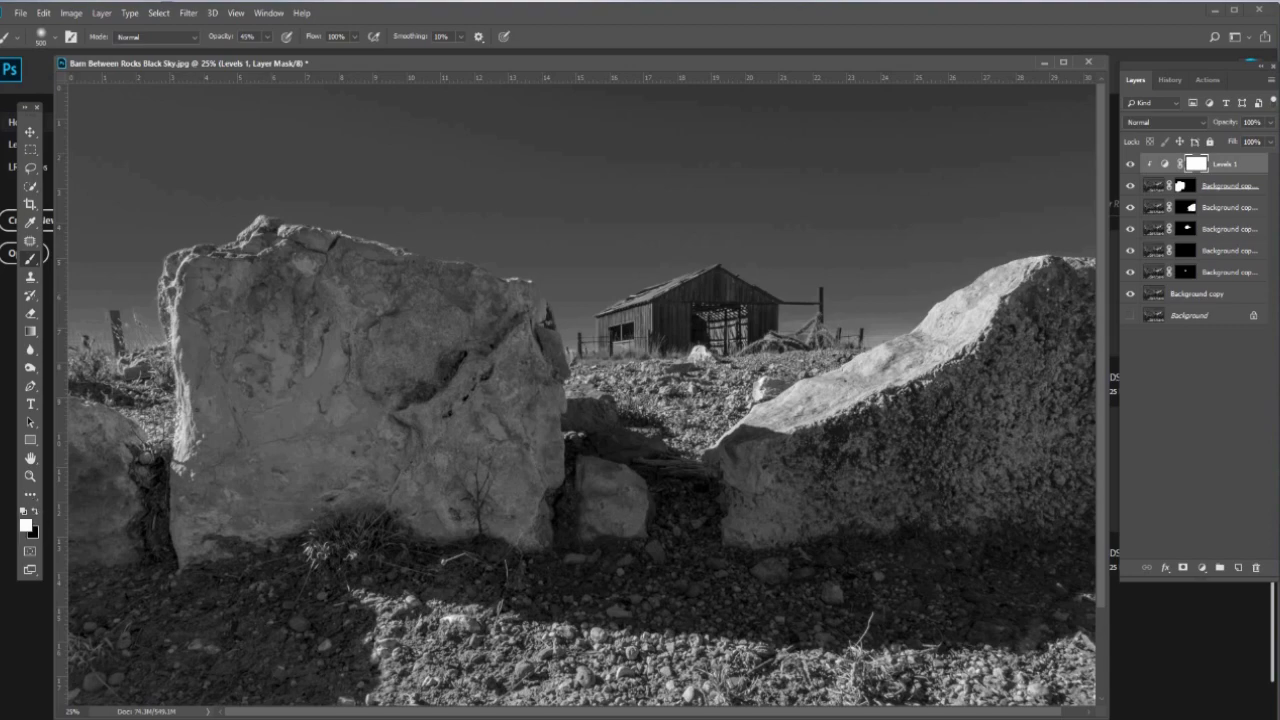
left_click(37, 512)
left_click(44, 40)
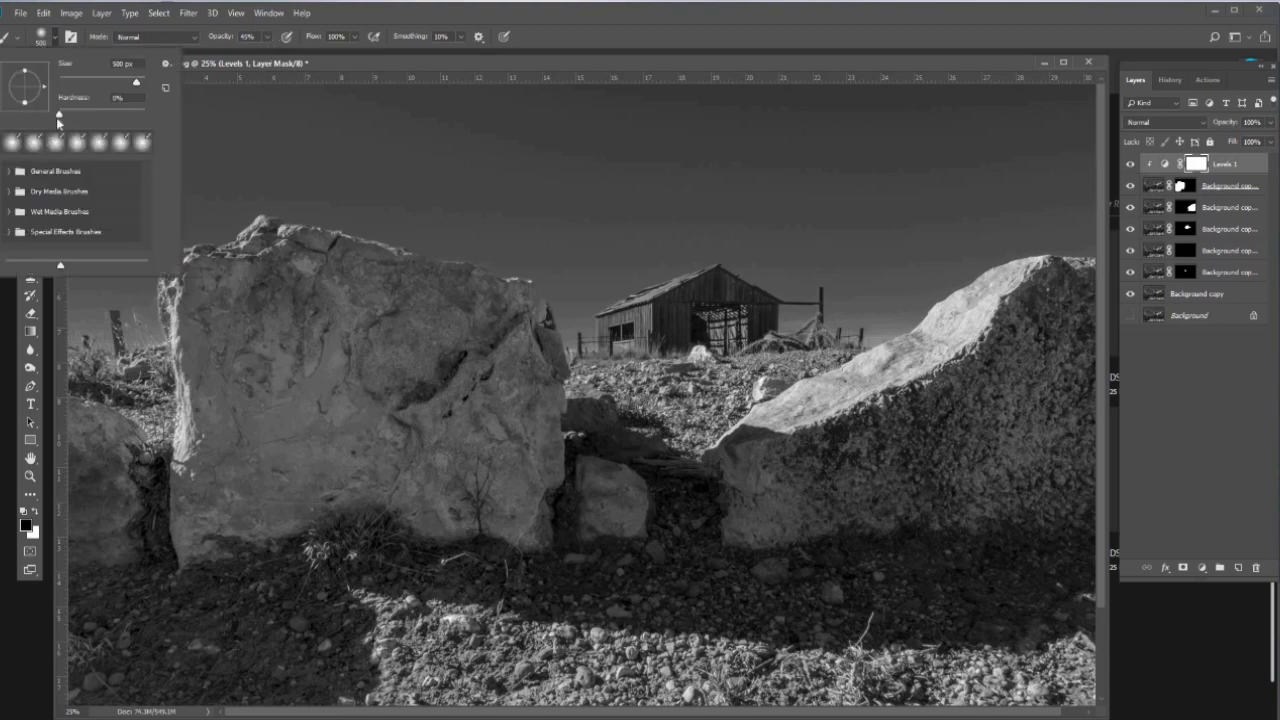
left_click(49, 39)
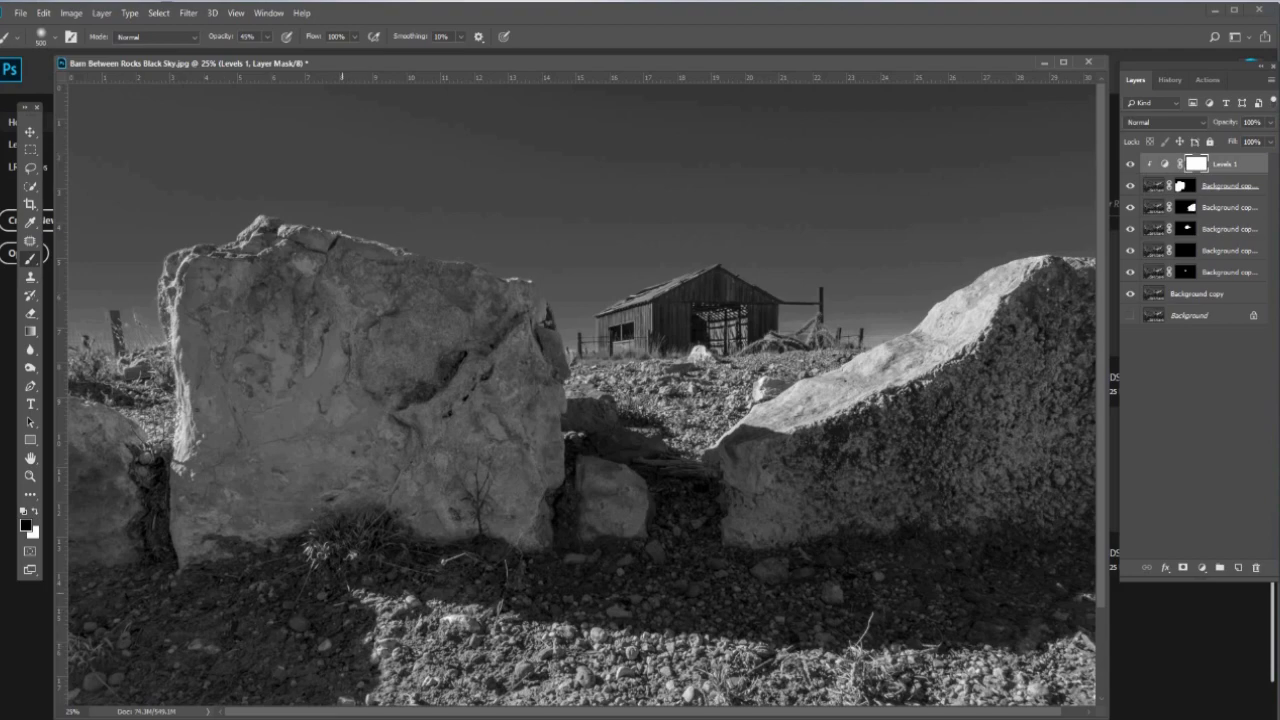
left_click_drag(342, 592, 115, 684)
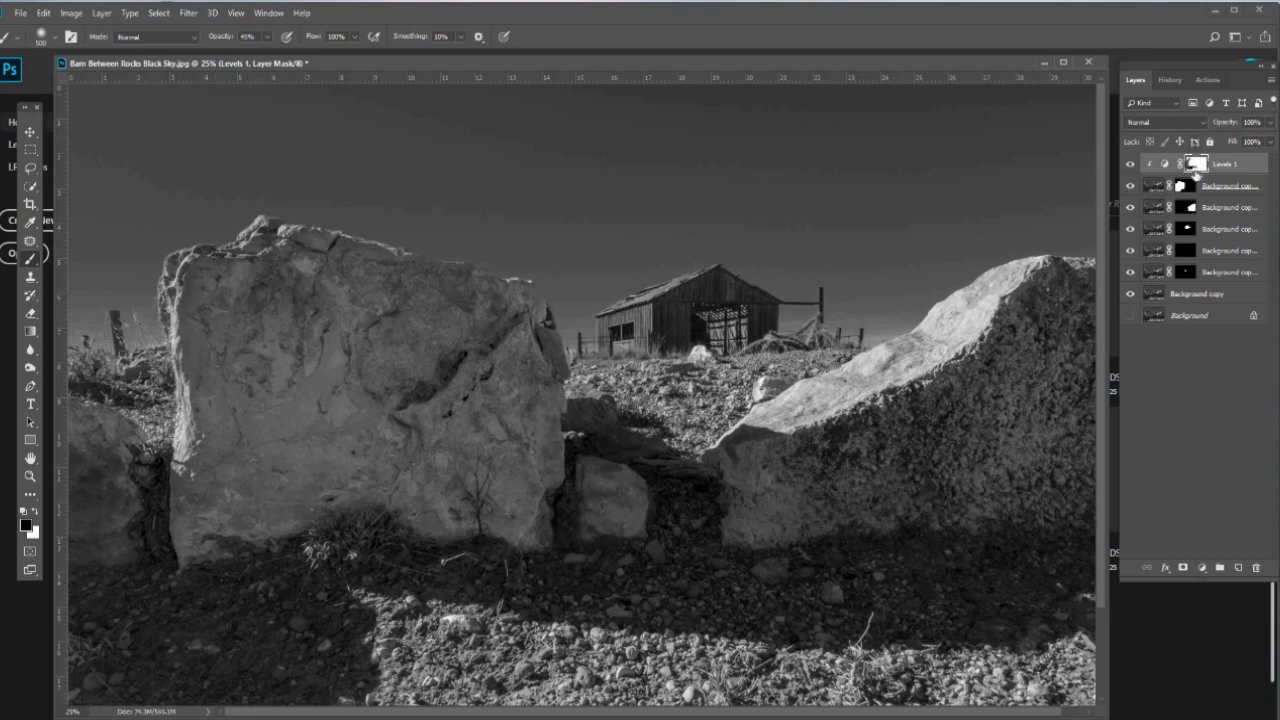
Switch the large rock's Levels adjustment off and on repeatedly to judge the effect of the painted mask
left_click(1130, 164)
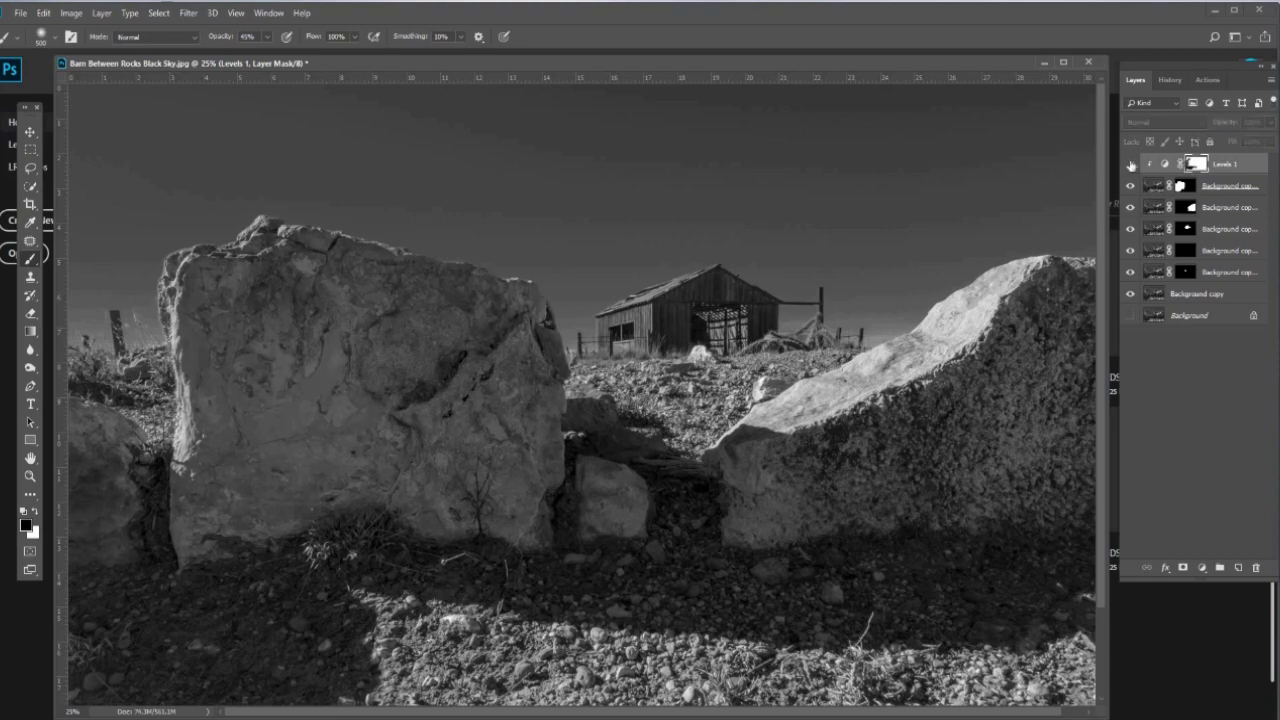
left_click(1130, 164)
left_click(1130, 164)
left_click(1130, 164)
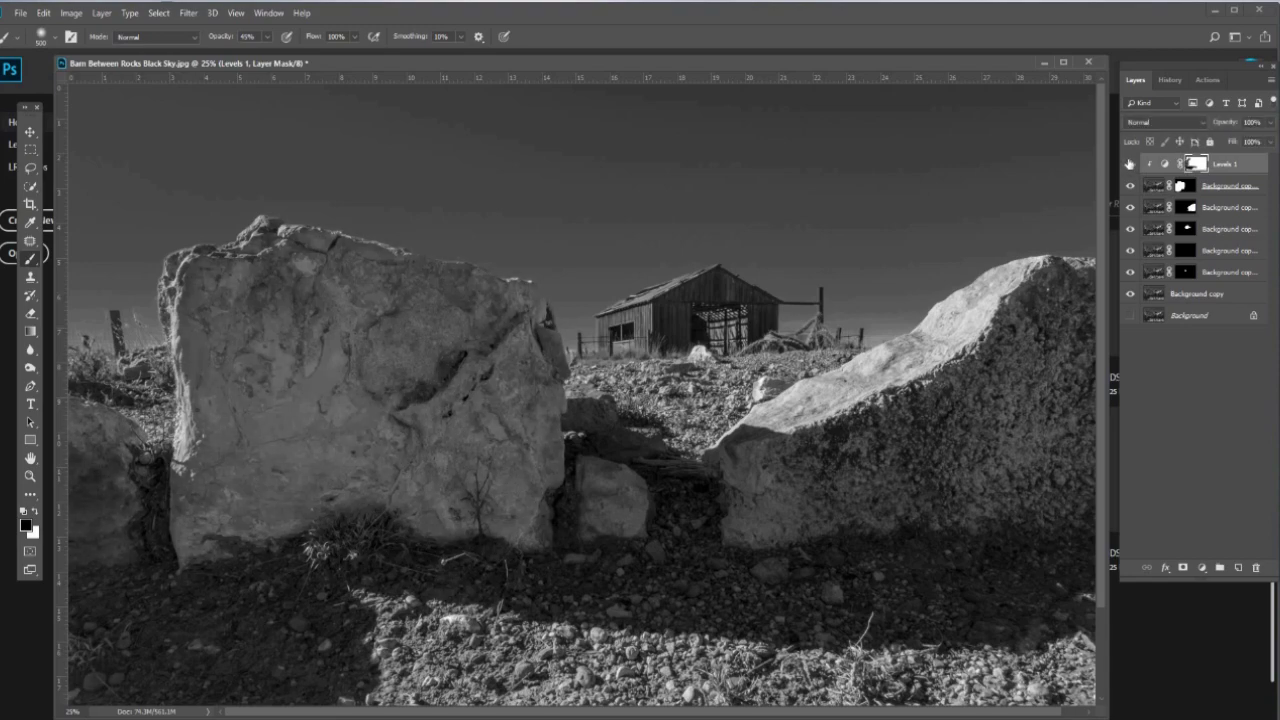
left_click(1130, 164)
left_click(1130, 164)
left_click(1130, 164)
left_click(1130, 164)
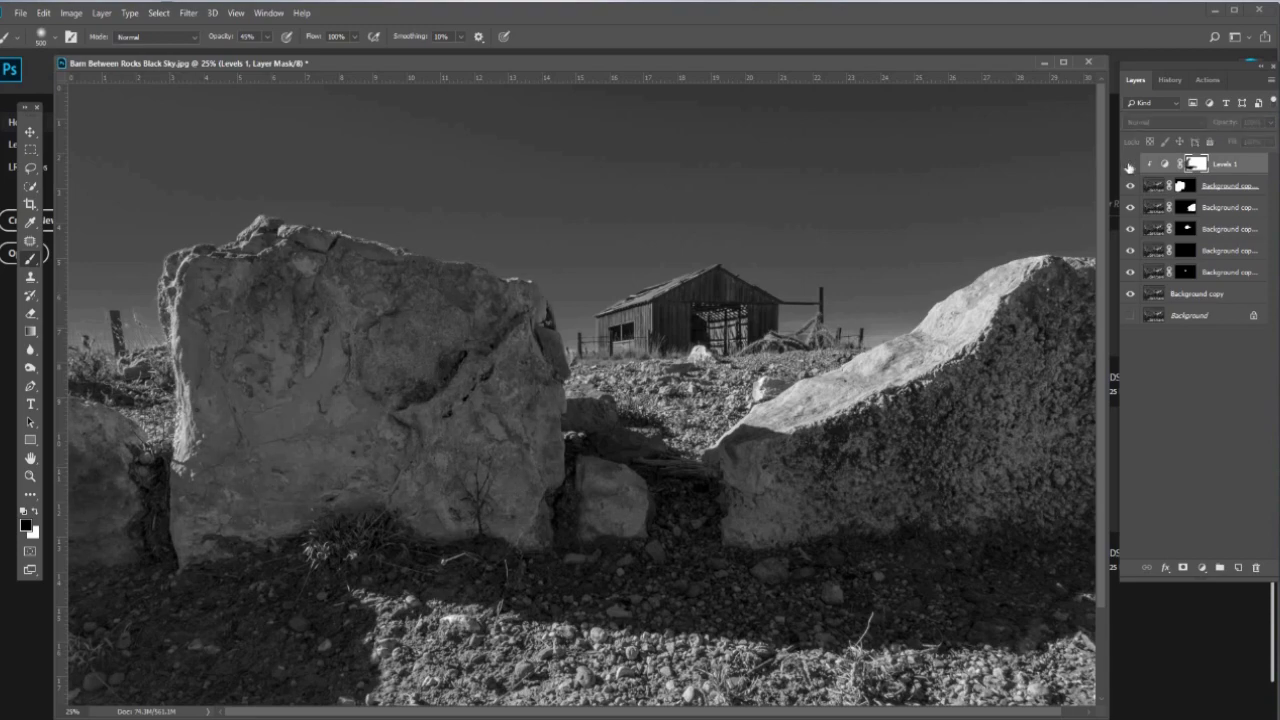
left_click(1130, 164)
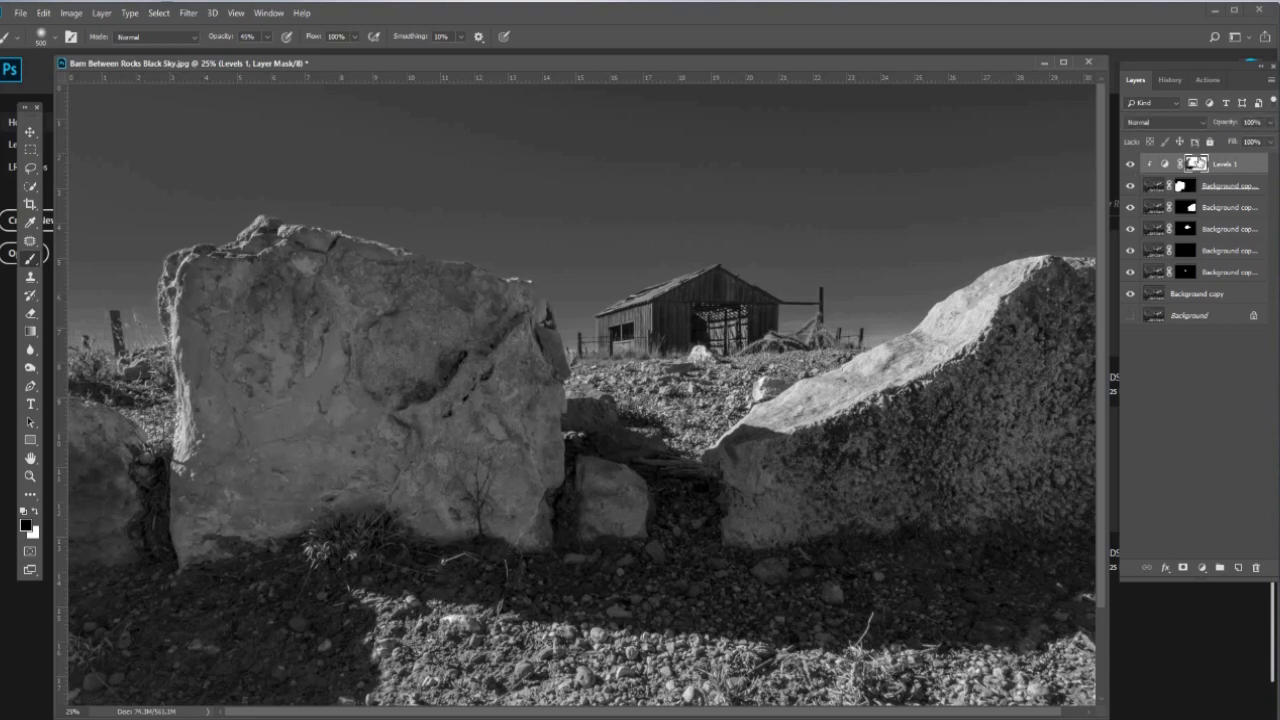
Hide the Background copy layer and toggle the two rock layers to check which masked area each contains
left_click(1153, 186)
left_click(1130, 186)
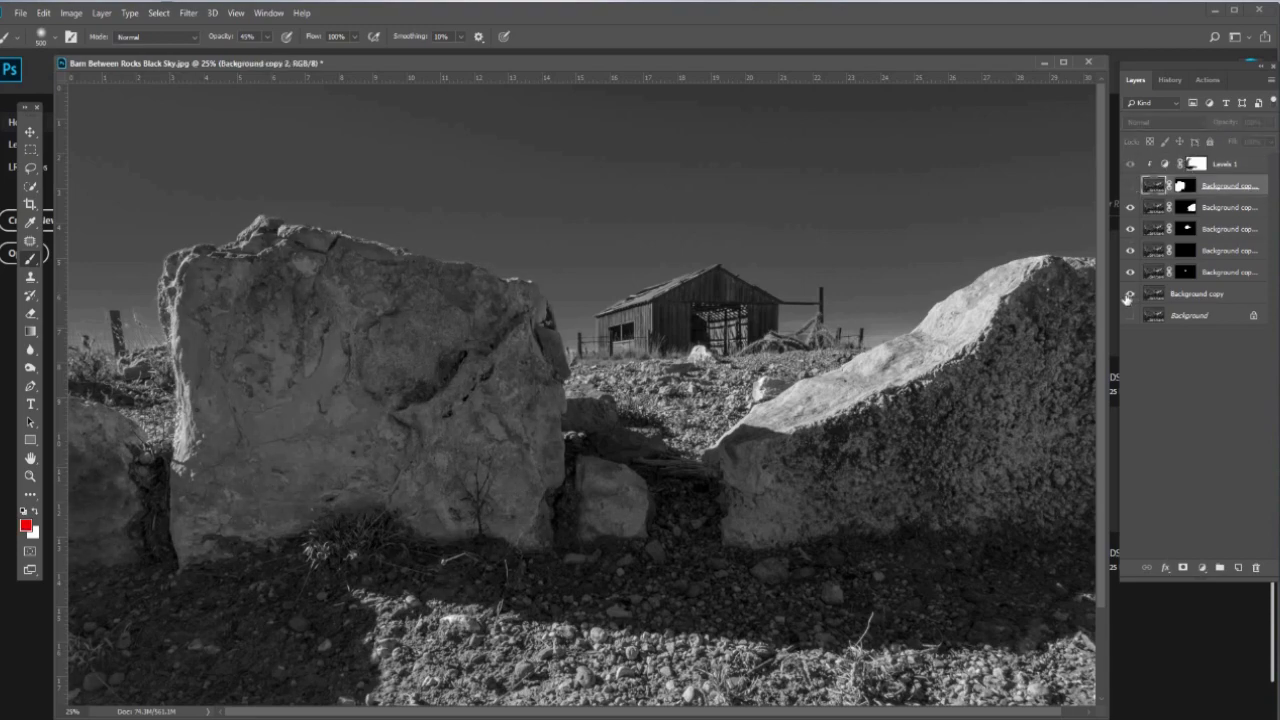
left_click(1131, 294)
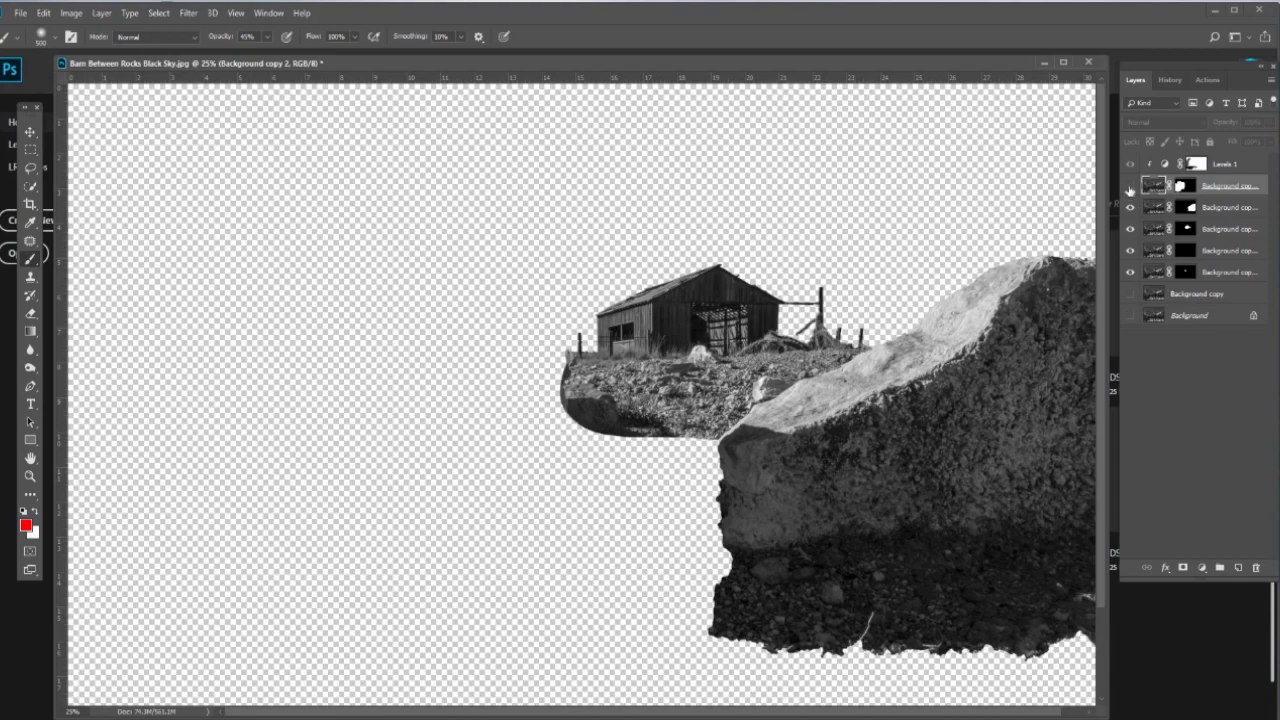
left_click(1130, 186)
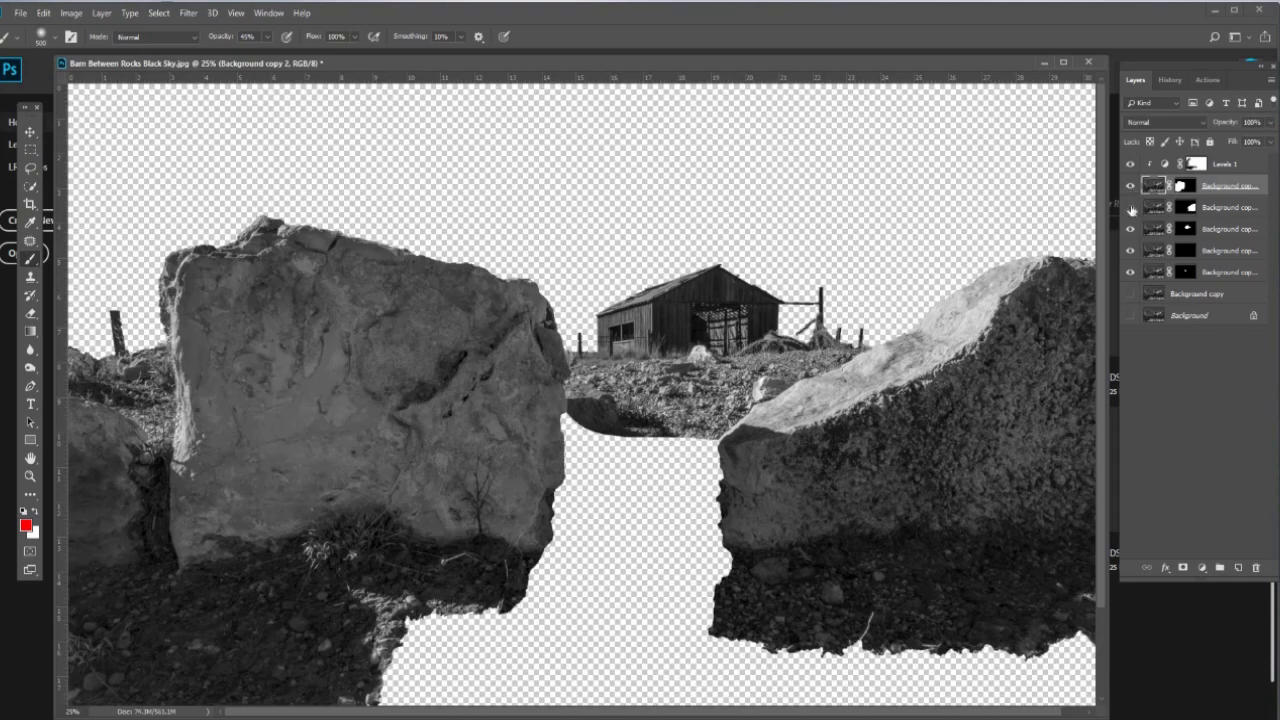
left_click(1131, 207)
left_click(1131, 207)
Add a Levels adjustment above the right-hand rock's masked layer with input values black 14, midtones 1.35 and white 232
left_click(1150, 212)
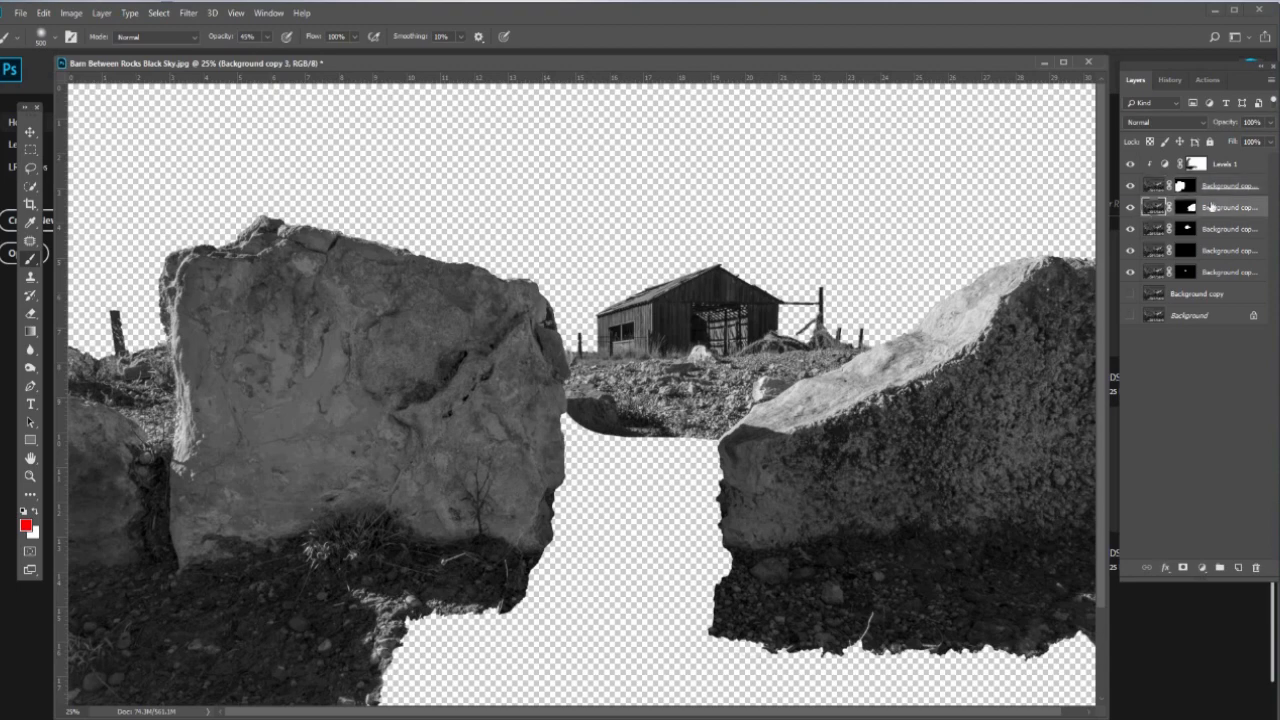
left_click(1201, 568)
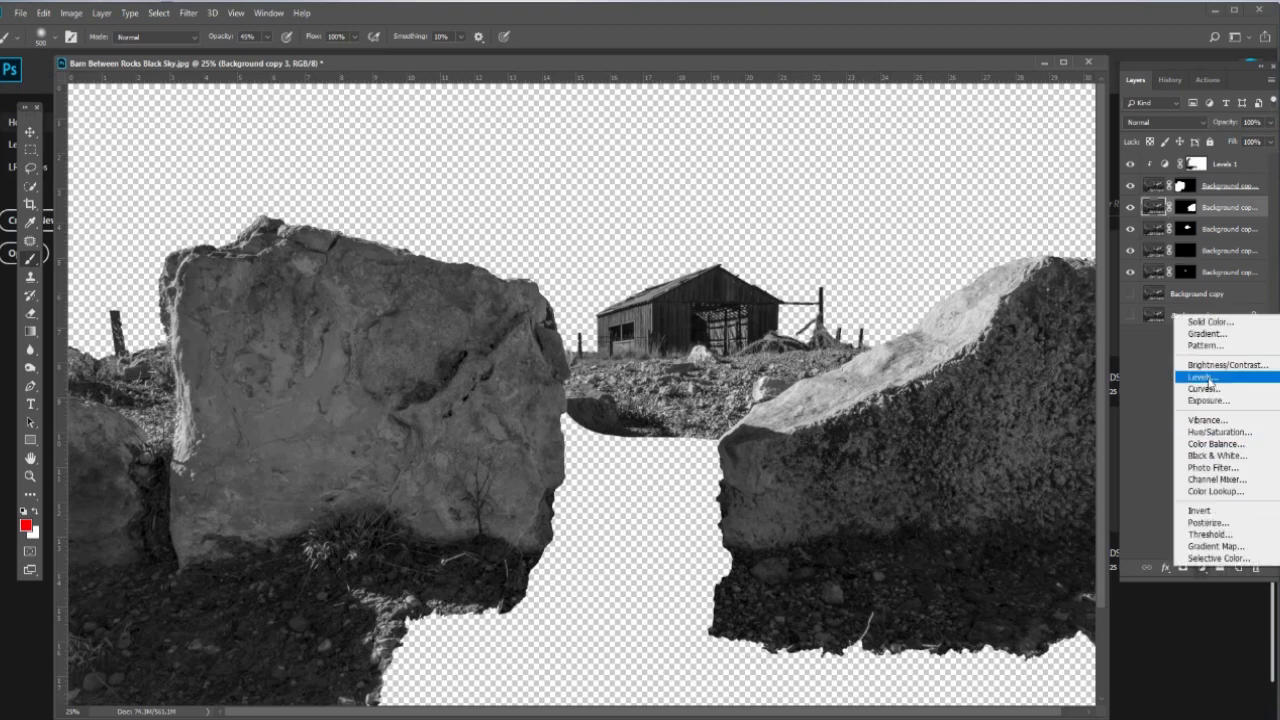
left_click(1206, 378)
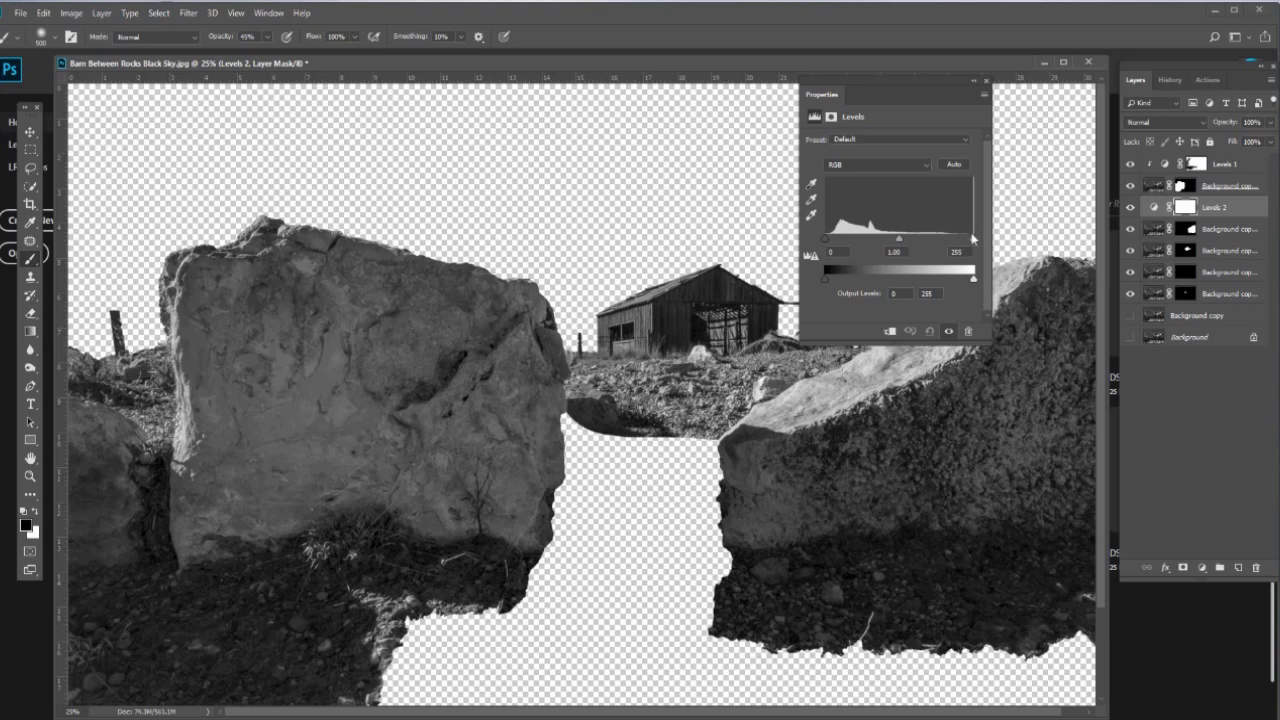
left_click_drag(973, 238, 883, 243)
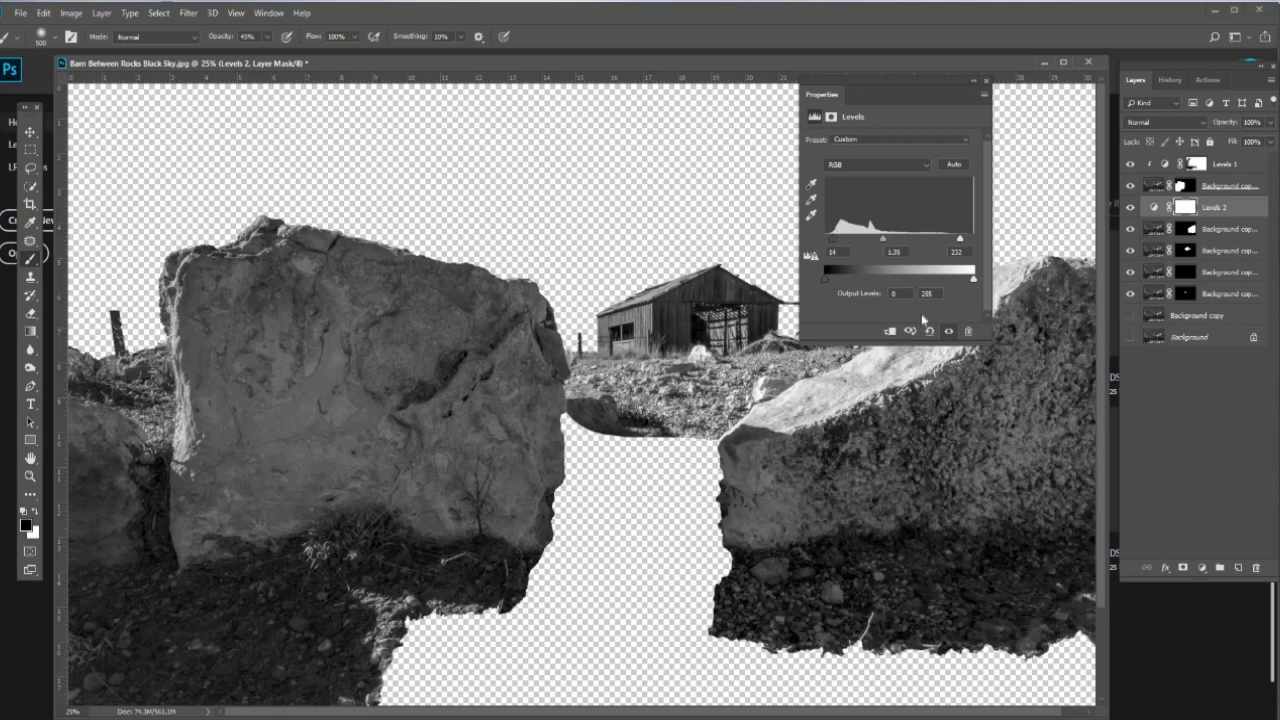
Clip the new Levels adjustment to the right-hand rock's layer and compare the rock with the adjustment off and on
left_click(889, 331)
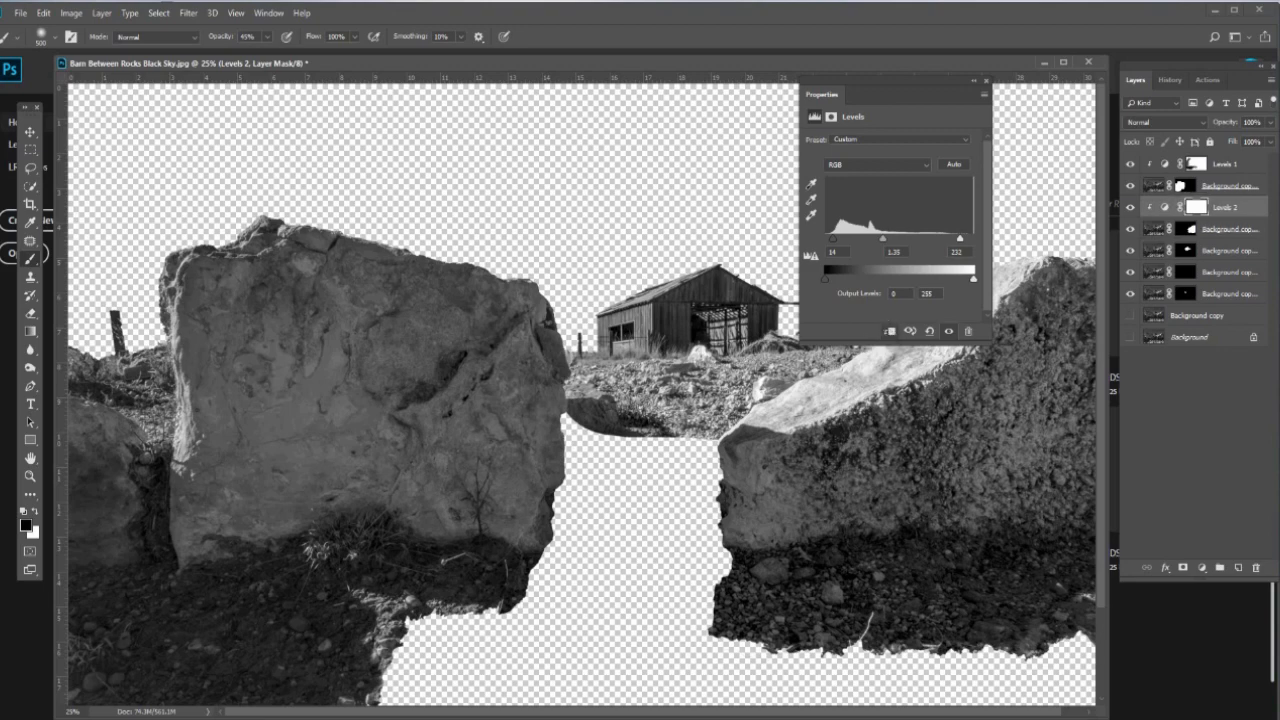
left_click_drag(719, 80, 640, 78)
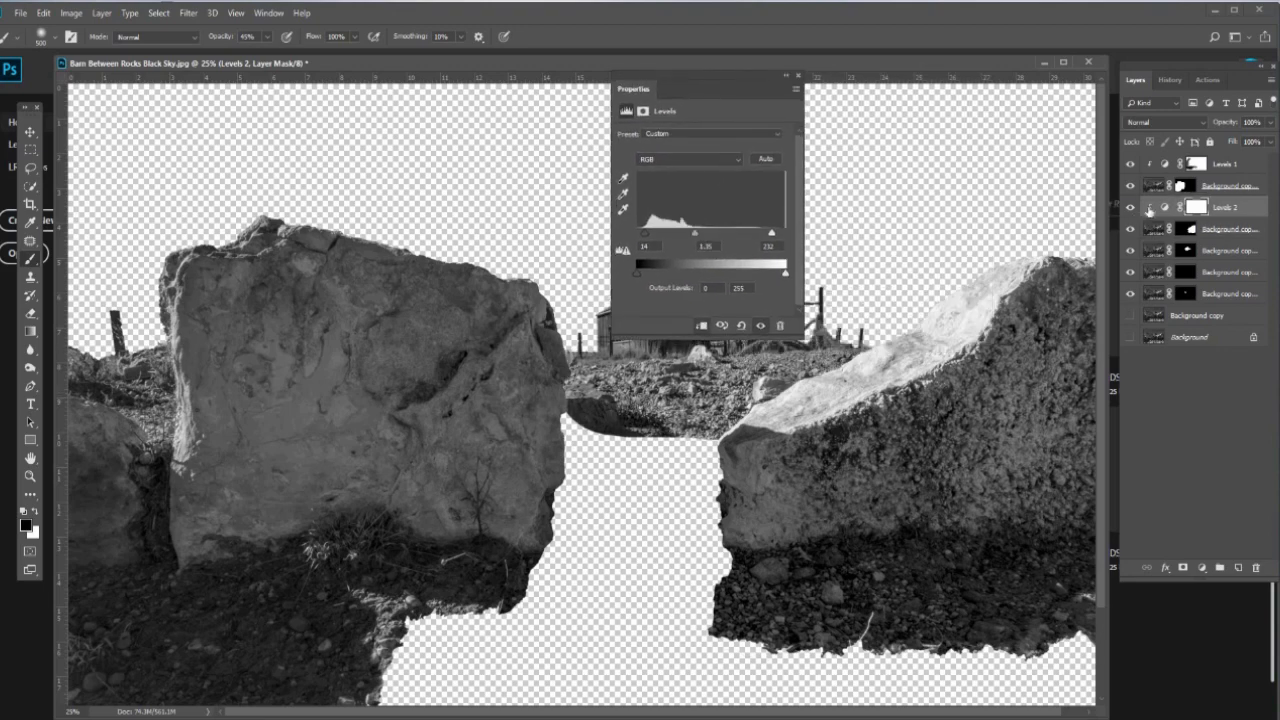
left_click(1131, 207)
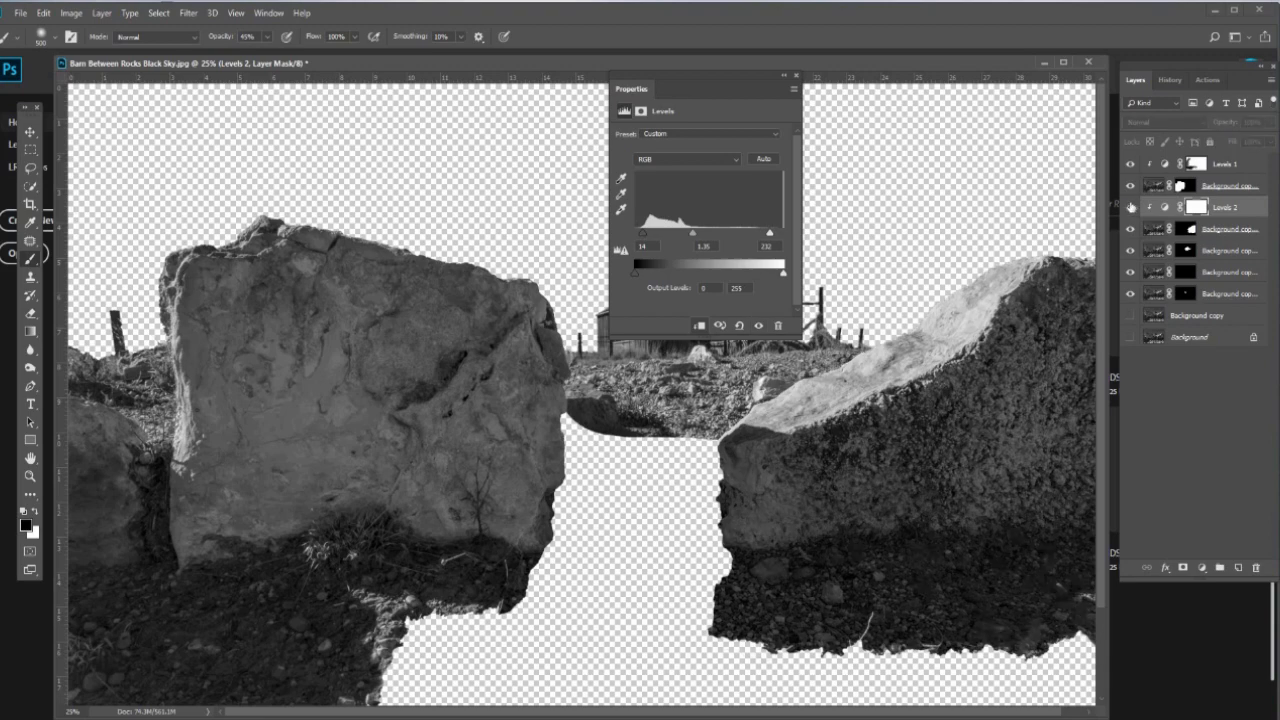
left_click(1131, 207)
left_click(1131, 207)
left_click(1131, 207)
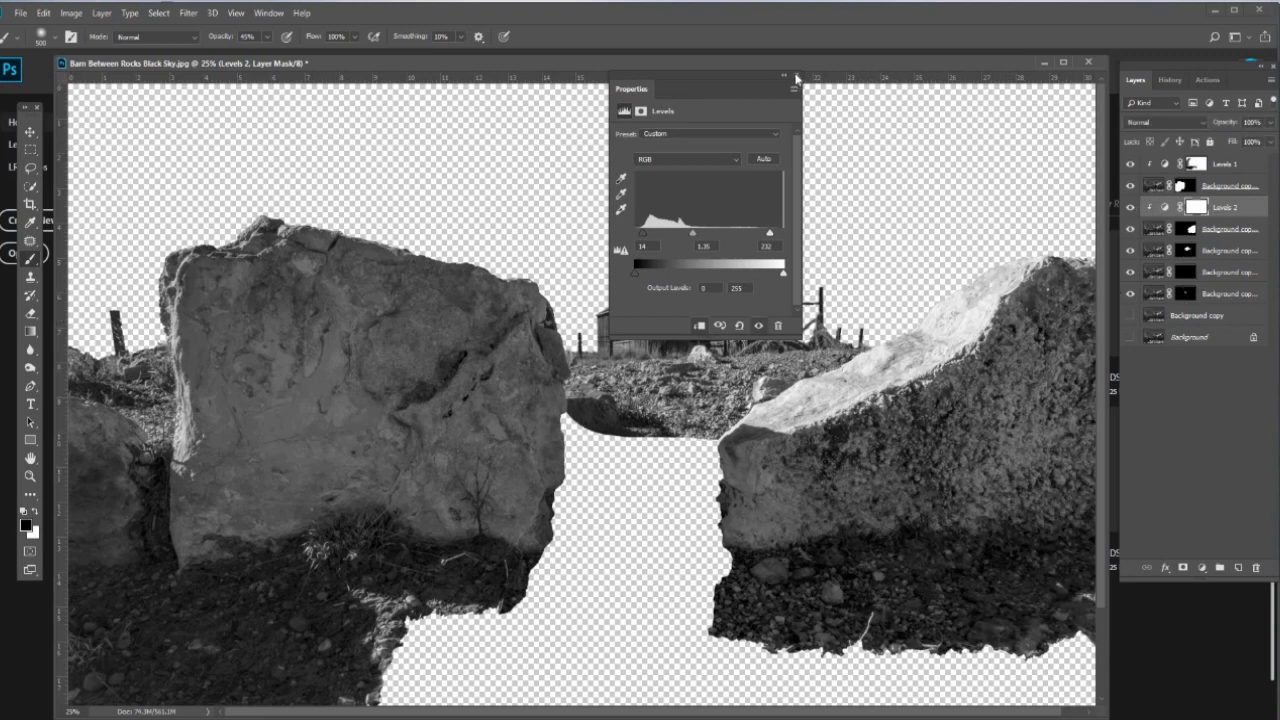
Paint black on the second Levels mask along the right-hand rock's sunlit upper slope, and show the Background copy layer
left_click(796, 76)
left_click(1196, 209)
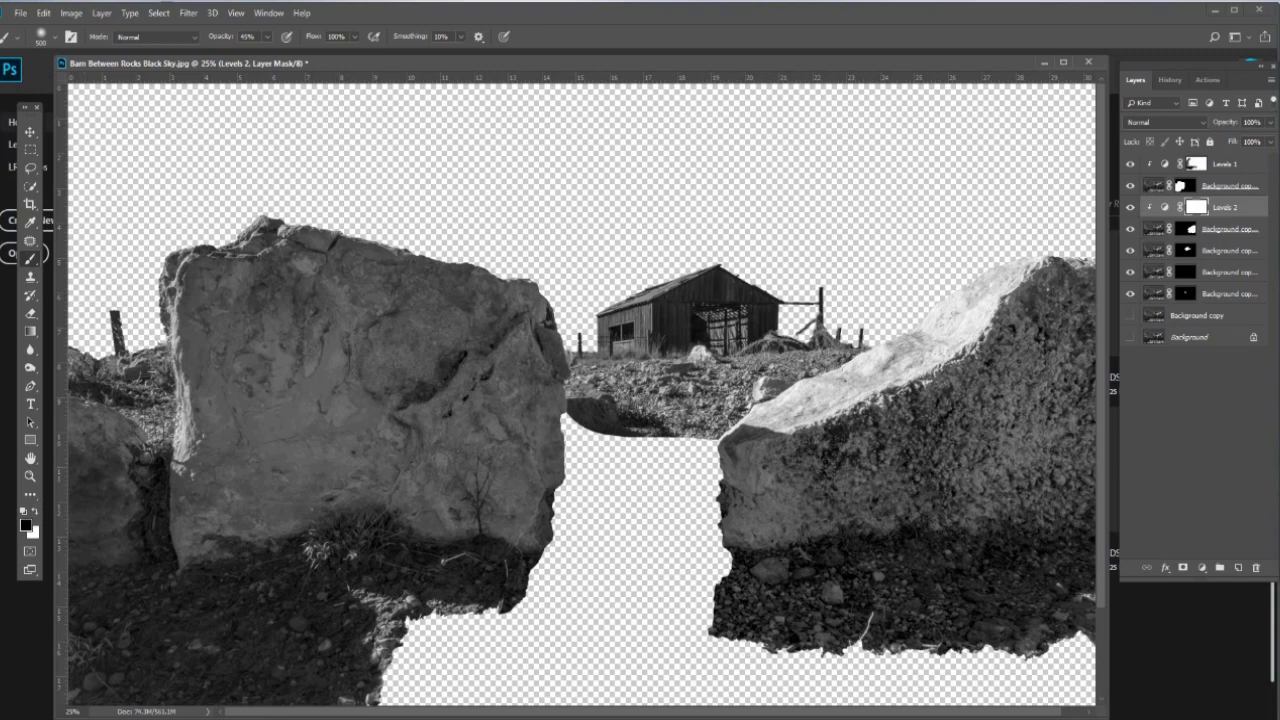
mouse_move(1005, 268)
left_mouse_down()
mouse_move(880, 354)
mouse_move(703, 421)
left_mouse_up()
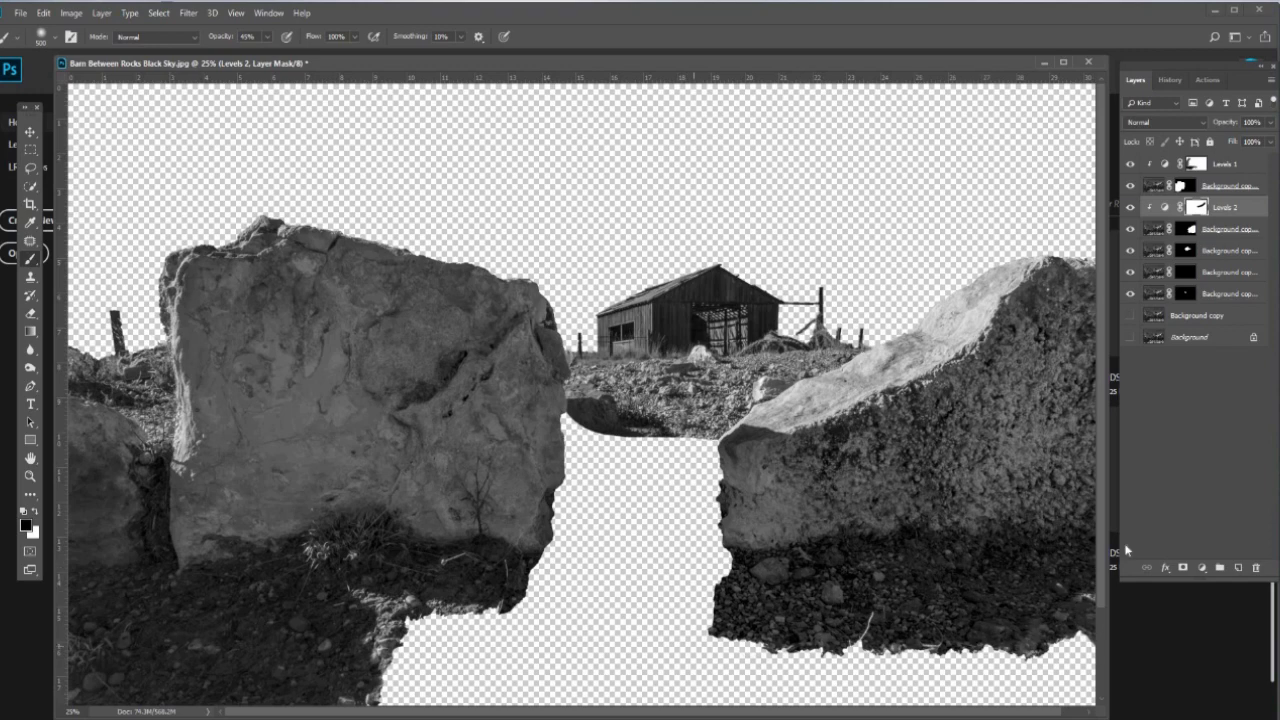
left_click(1130, 315)
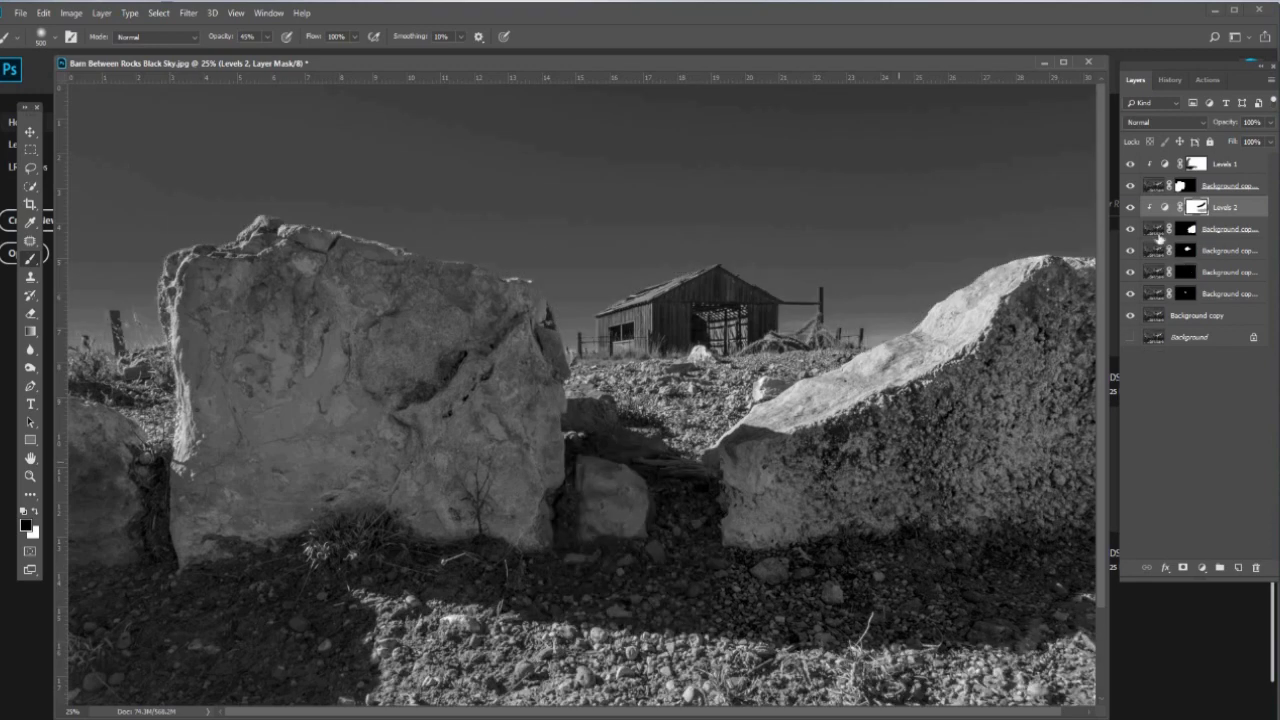
Switch the second Levels adjustment off and on to compare its effect on the right-hand rock within the full photo
left_click(1130, 207)
left_click(1130, 207)
left_click(1129, 207)
left_click(1129, 207)
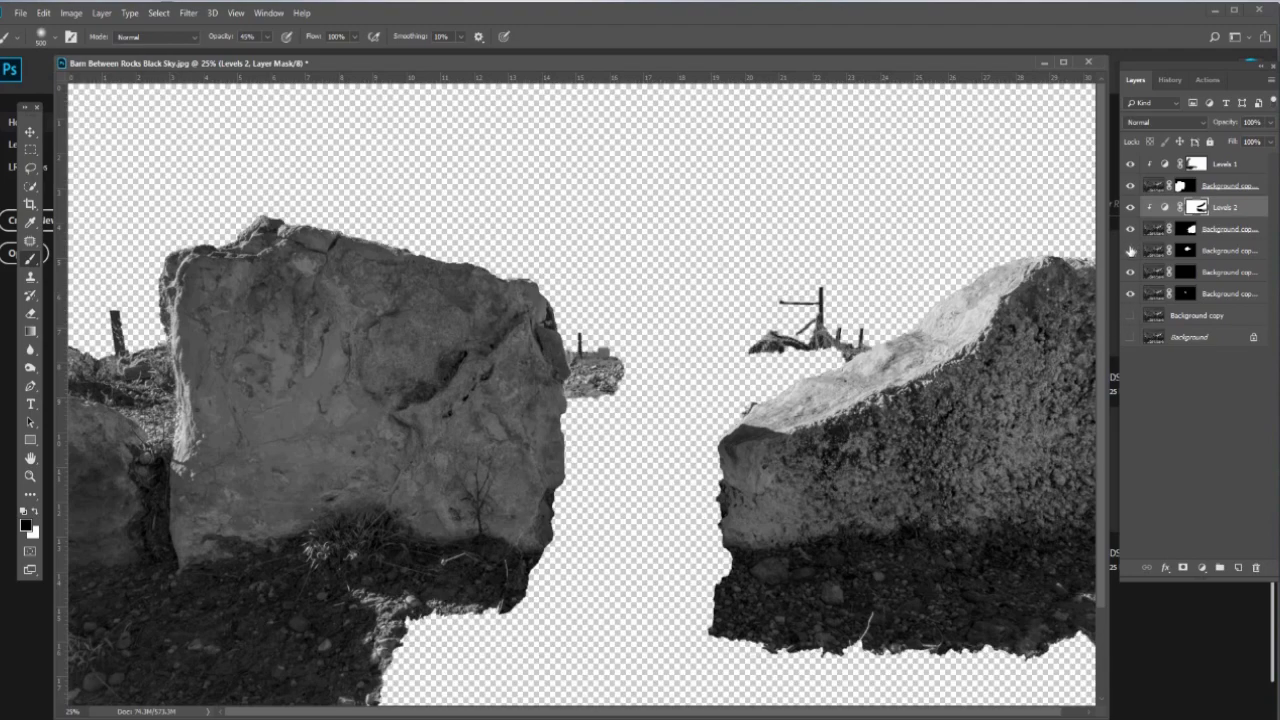
Identify the barn's masked layer by toggling it, and add a Levels adjustment clipped to it
left_click(1130, 251)
left_click(1129, 251)
left_click(1130, 251)
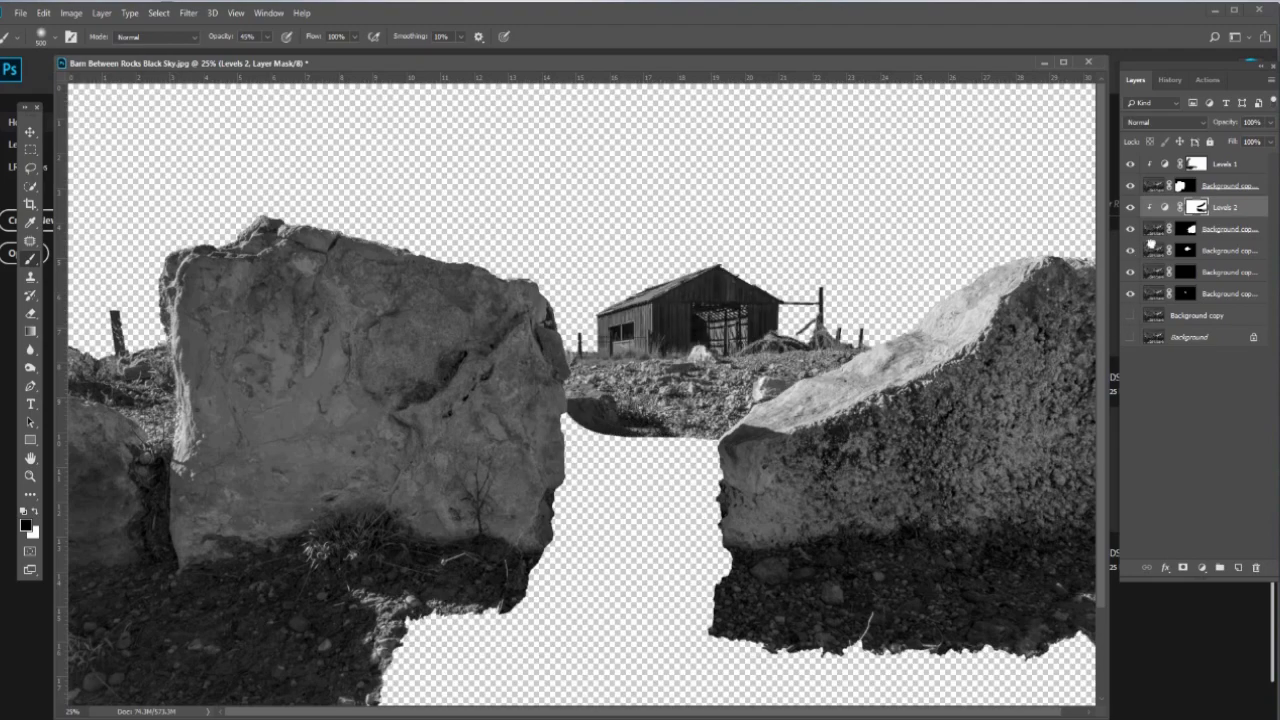
left_click(1190, 250)
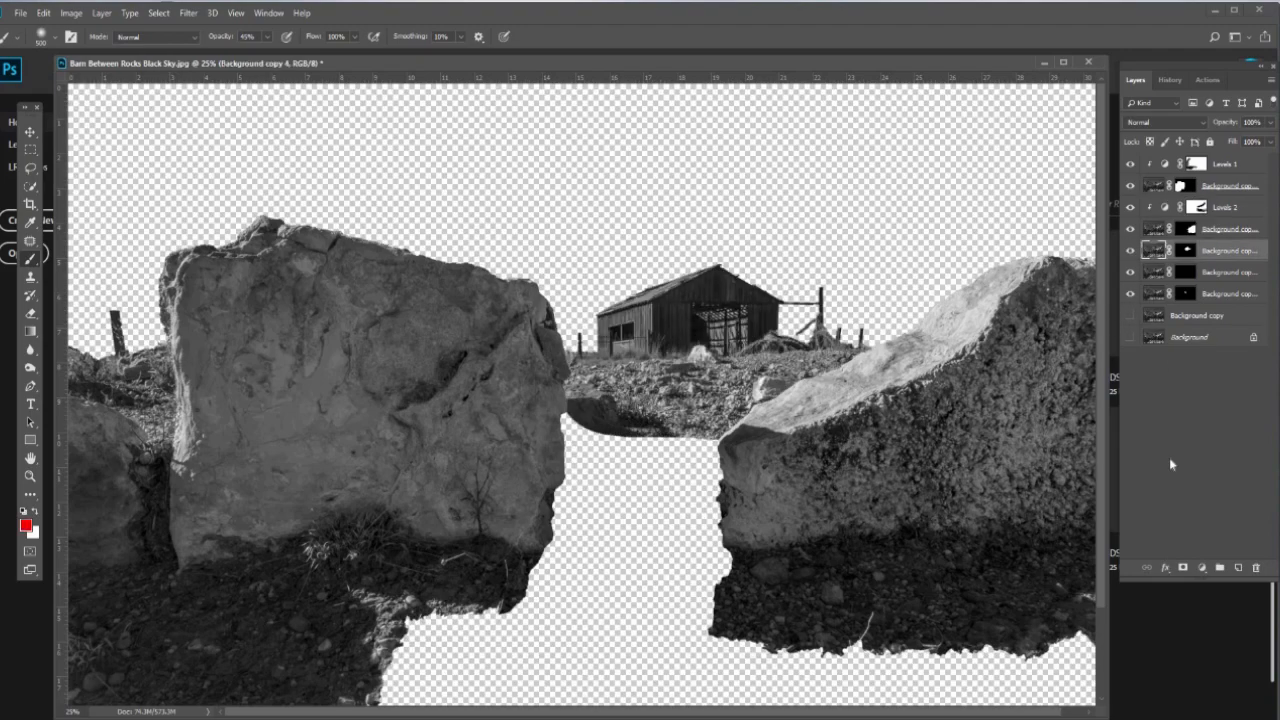
left_click(1202, 567)
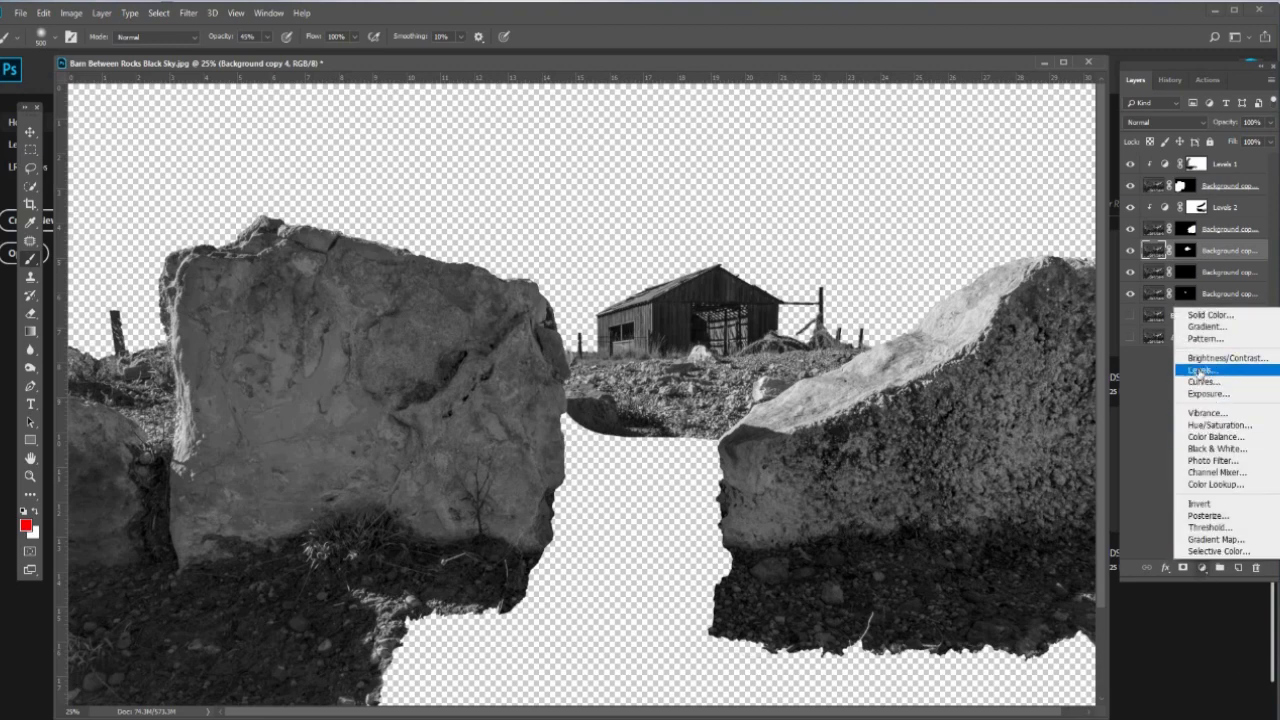
left_click(1203, 370)
left_click(700, 326)
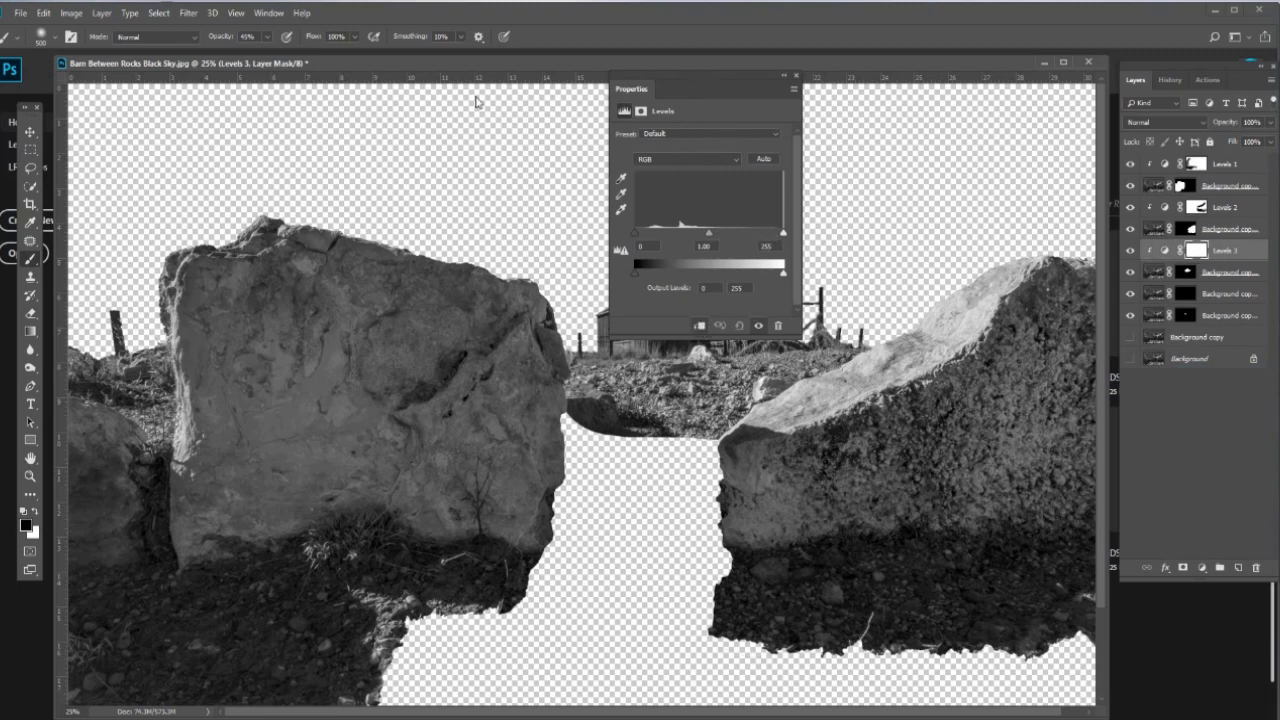
Brighten the barn's midtones with its Levels adjustment, setting the input black to 10 and white to 233
left_click_drag(694, 88, 424, 88)
left_click_drag(438, 232, 425, 231)
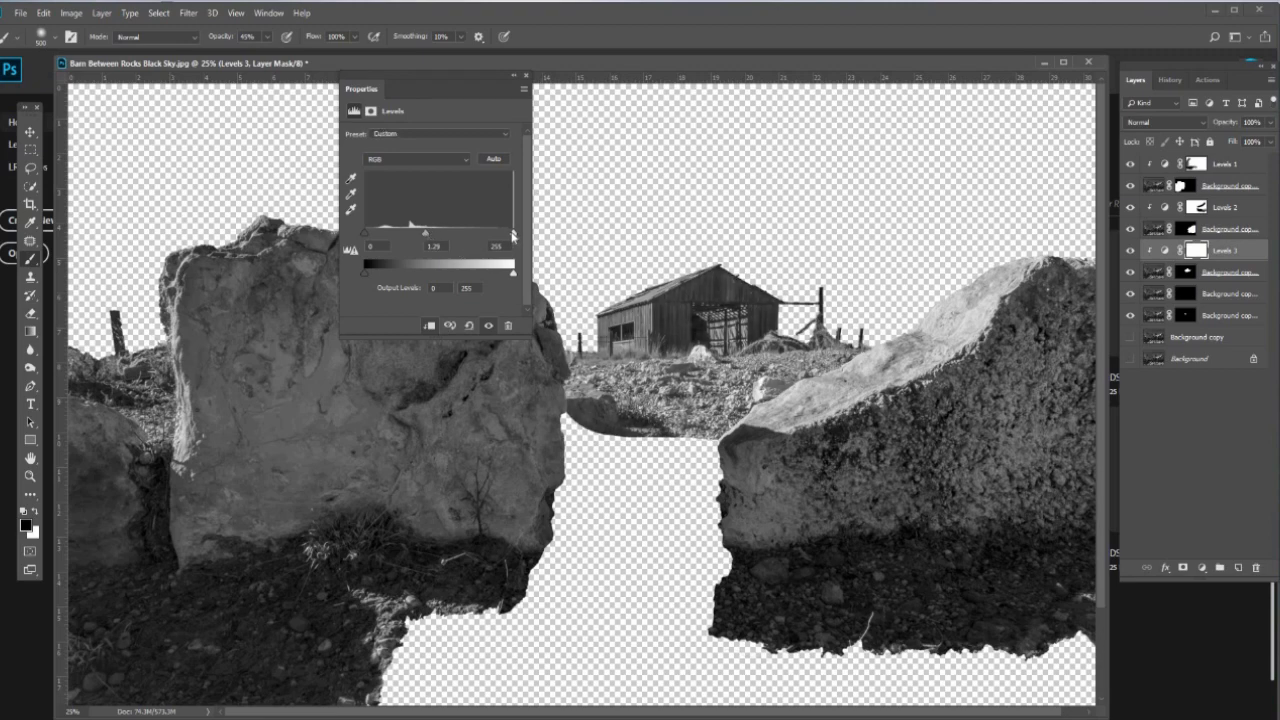
left_click_drag(503, 236, 498, 234)
left_click_drag(365, 233, 373, 234)
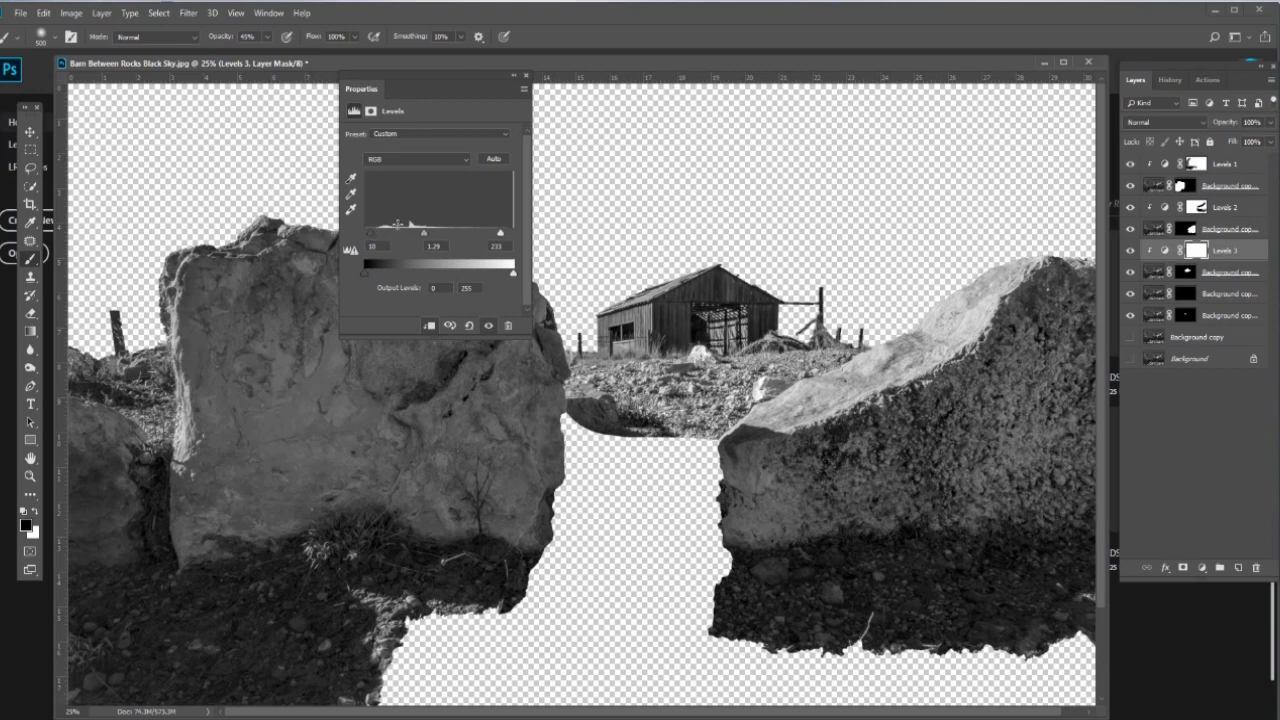
left_click_drag(423, 233, 421, 235)
left_click(526, 79)
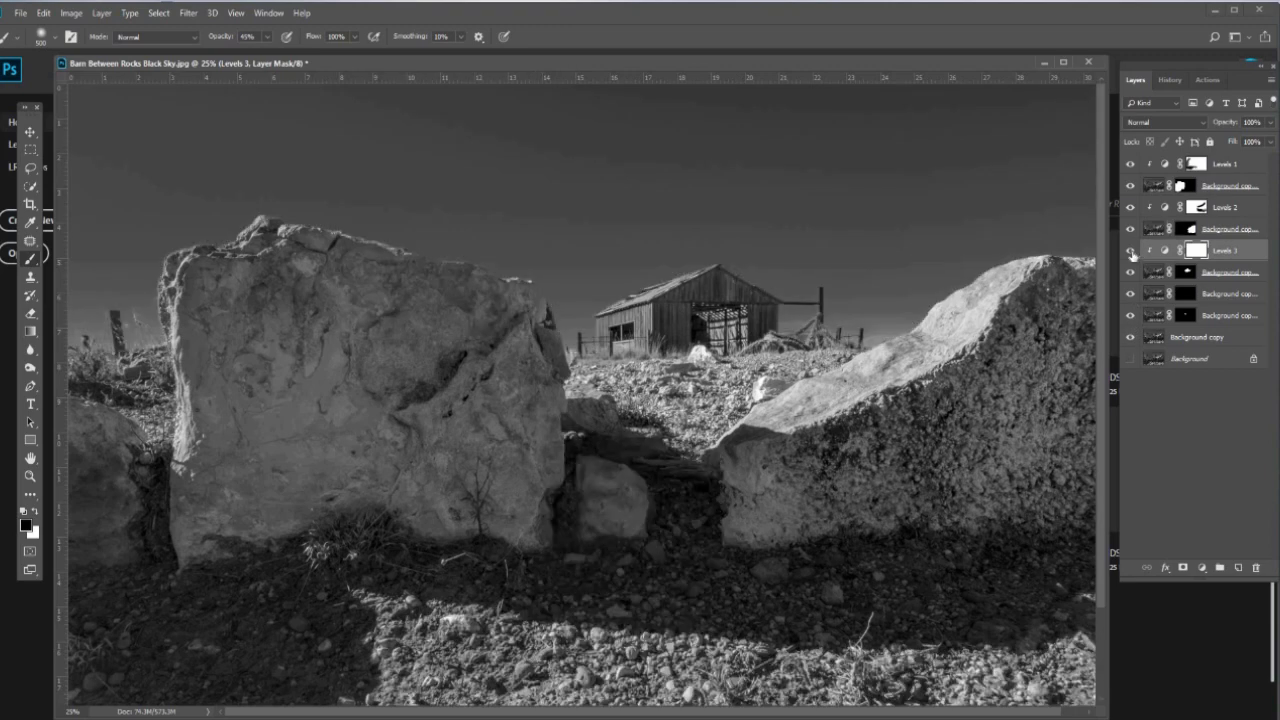
Compare the barn's Levels adjustment off and on, and paint black on its mask over the ground in front of the barn
left_click(1131, 251)
left_click(1131, 251)
left_click(1131, 251)
left_click(1131, 251)
left_click_drag(603, 388, 862, 370)
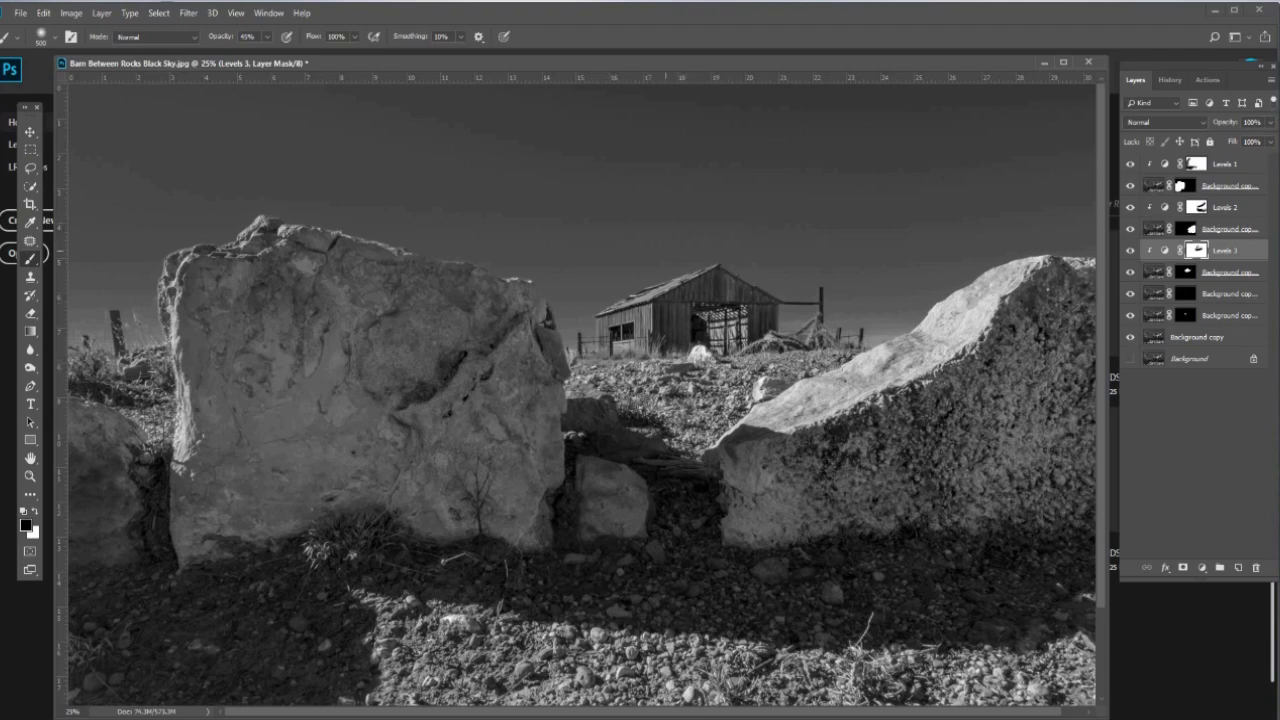
Compare the photo with the barn's masked Levels adjustment off and on, and lower that adjustment's opacity to 89%
left_click(1130, 251)
left_click(1130, 251)
left_click(1130, 251)
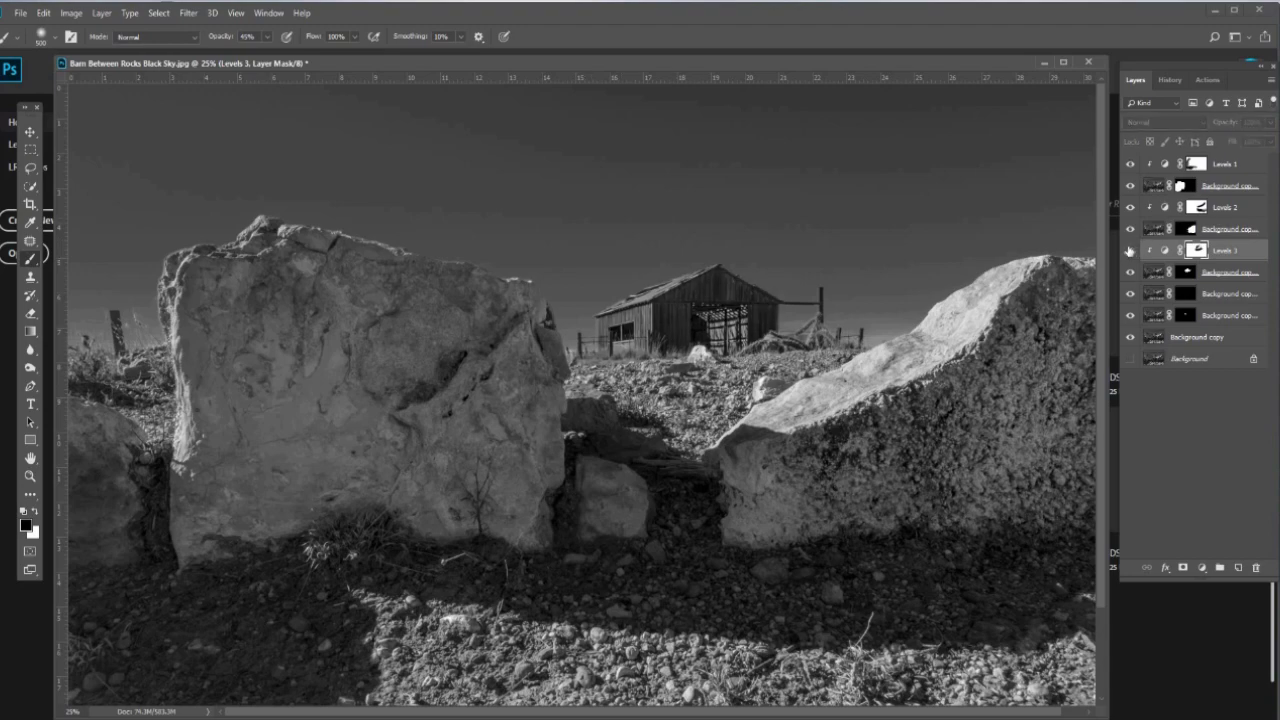
left_click(1130, 251)
left_click(1130, 250)
left_click(1130, 250)
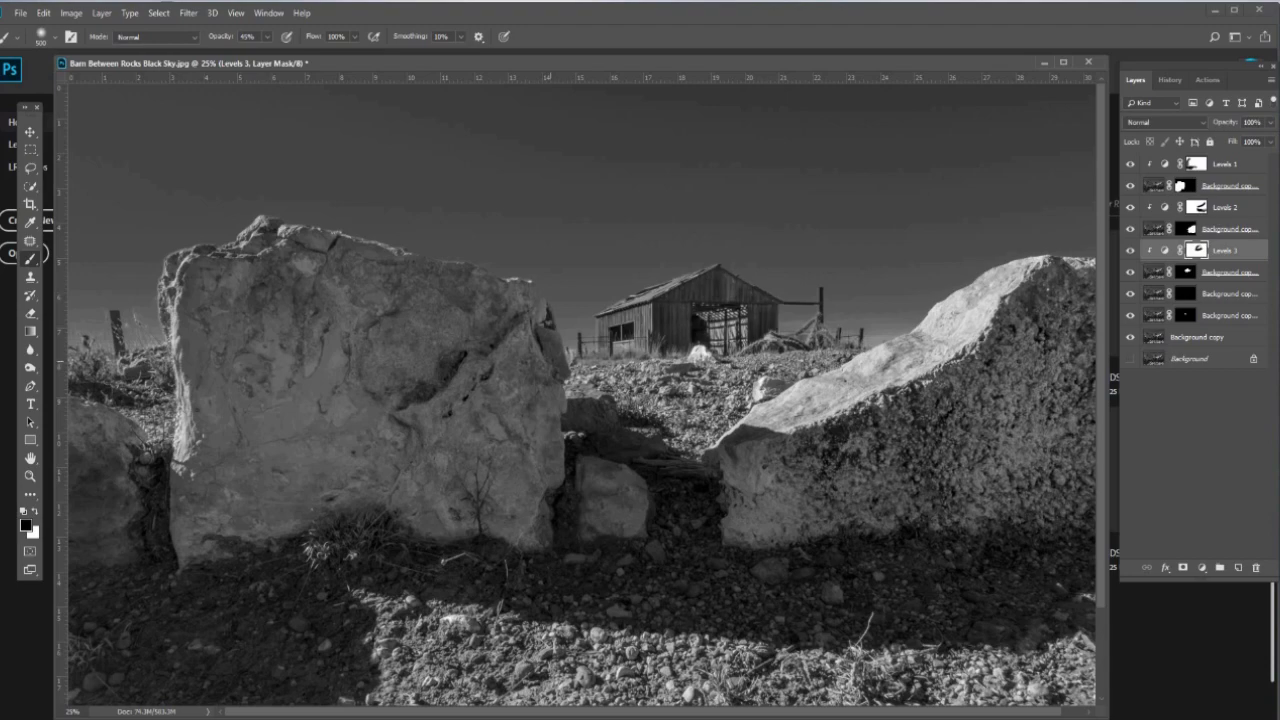
left_click(1271, 142)
mouse_move(1271, 142)
left_mouse_down()
mouse_move(1137, 165)
mouse_move(1274, 153)
mouse_move(1190, 157)
mouse_move(1272, 154)
mouse_move(1258, 155)
left_mouse_up()
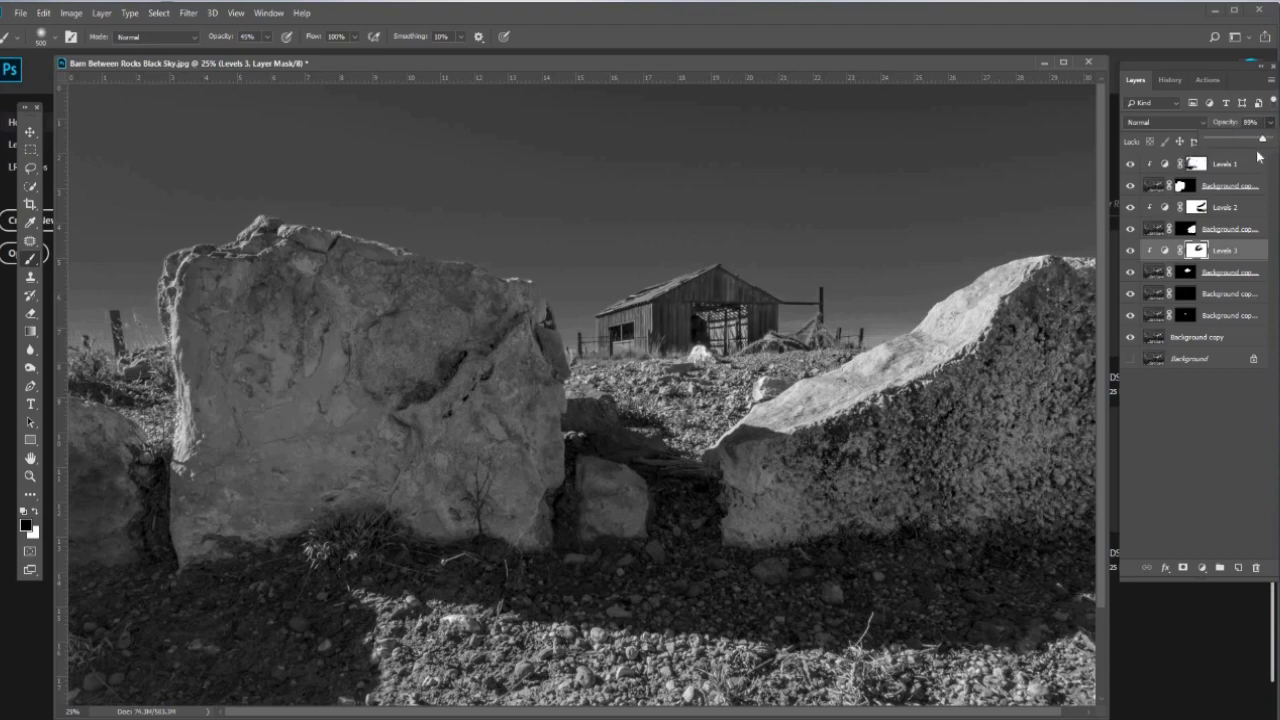
Compare the photo with the barn's Levels adjustment off and on
left_click(1130, 251)
left_click(1130, 251)
left_click(1130, 251)
left_click(1130, 251)
Add a new layer directly above the Background copy layer and fill it with black
left_click(1199, 343)
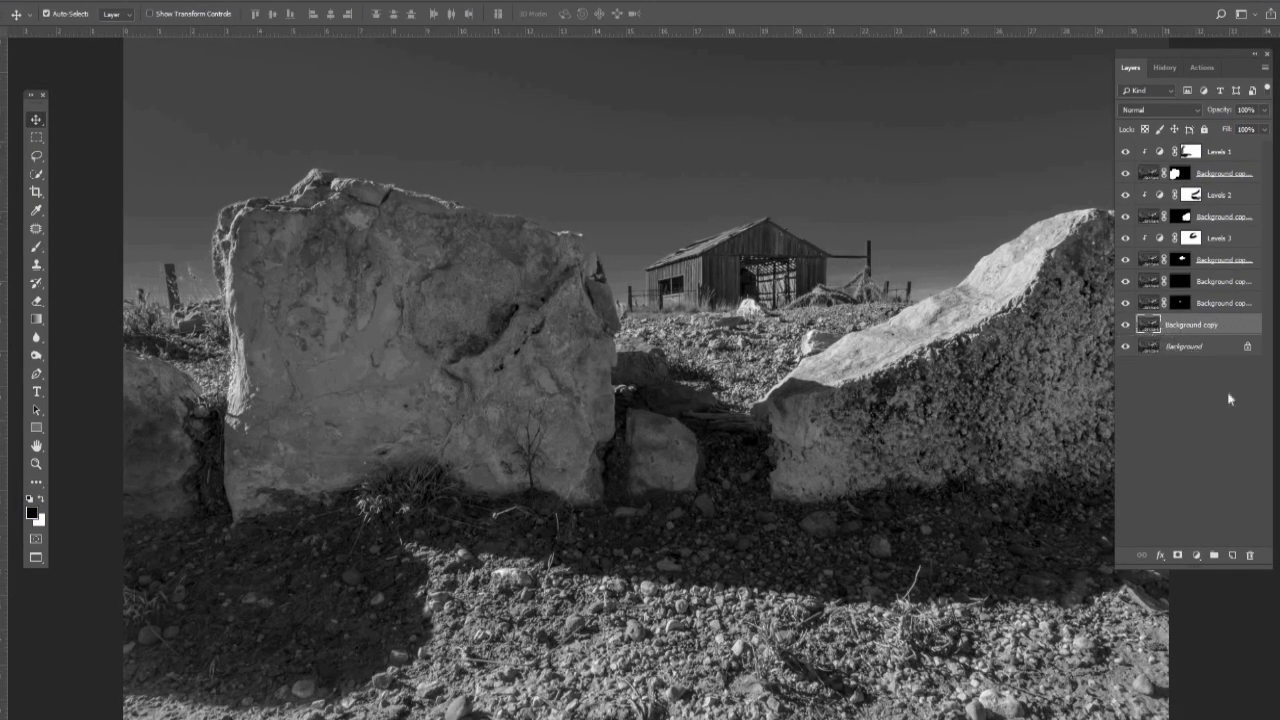
left_click(1231, 556)
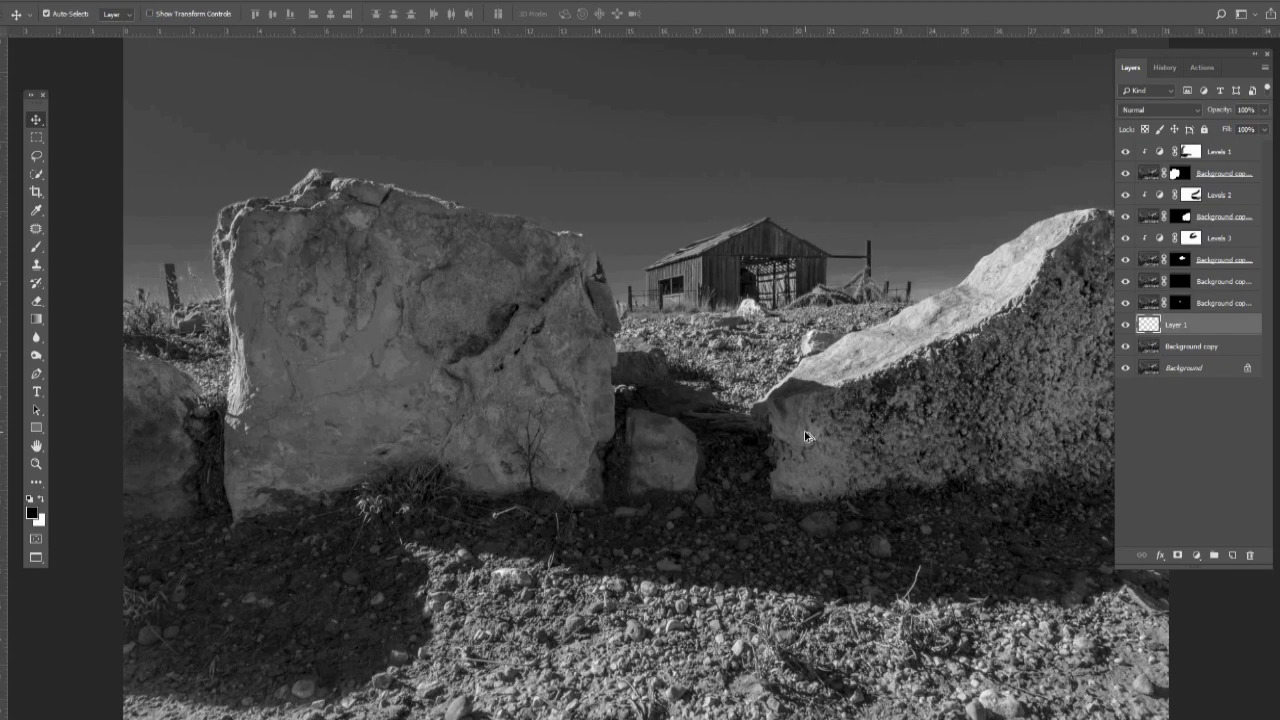
key("alt+BackSpace")
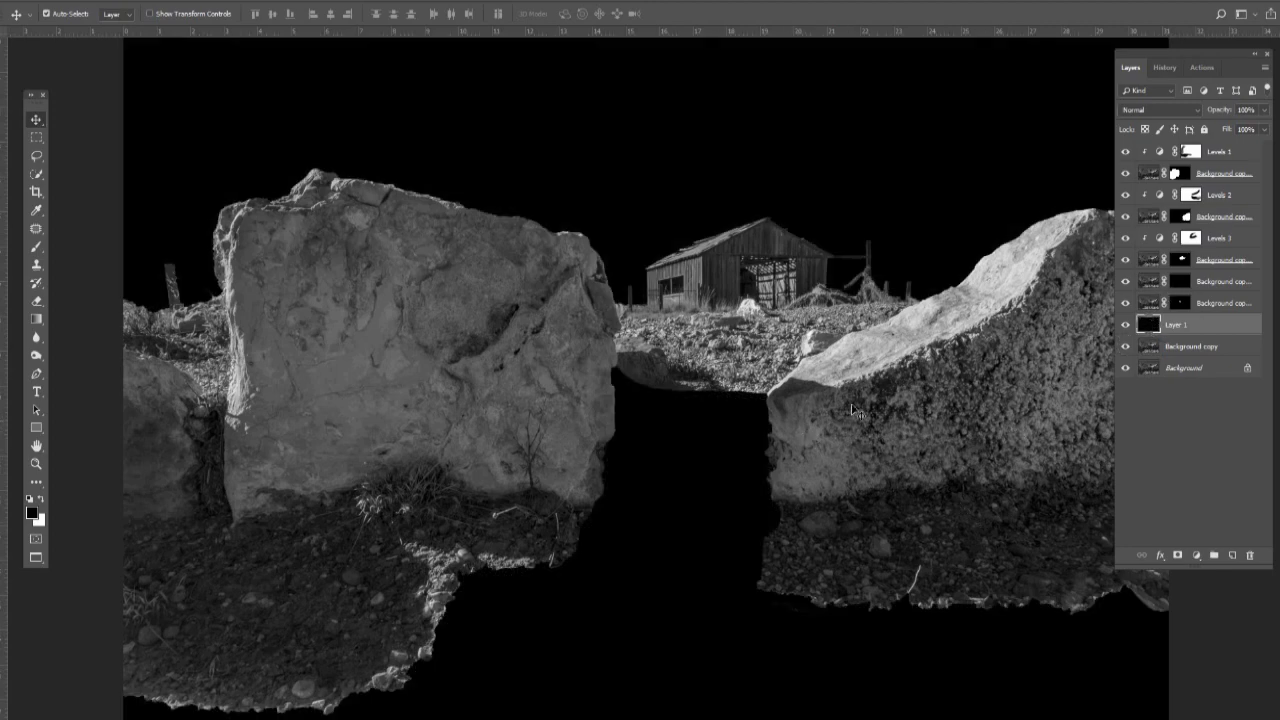
Shrink the black layer upward to about 43% of its height so it covers the sky down to just below the horizon
scroll(750, 428, "down", 3)
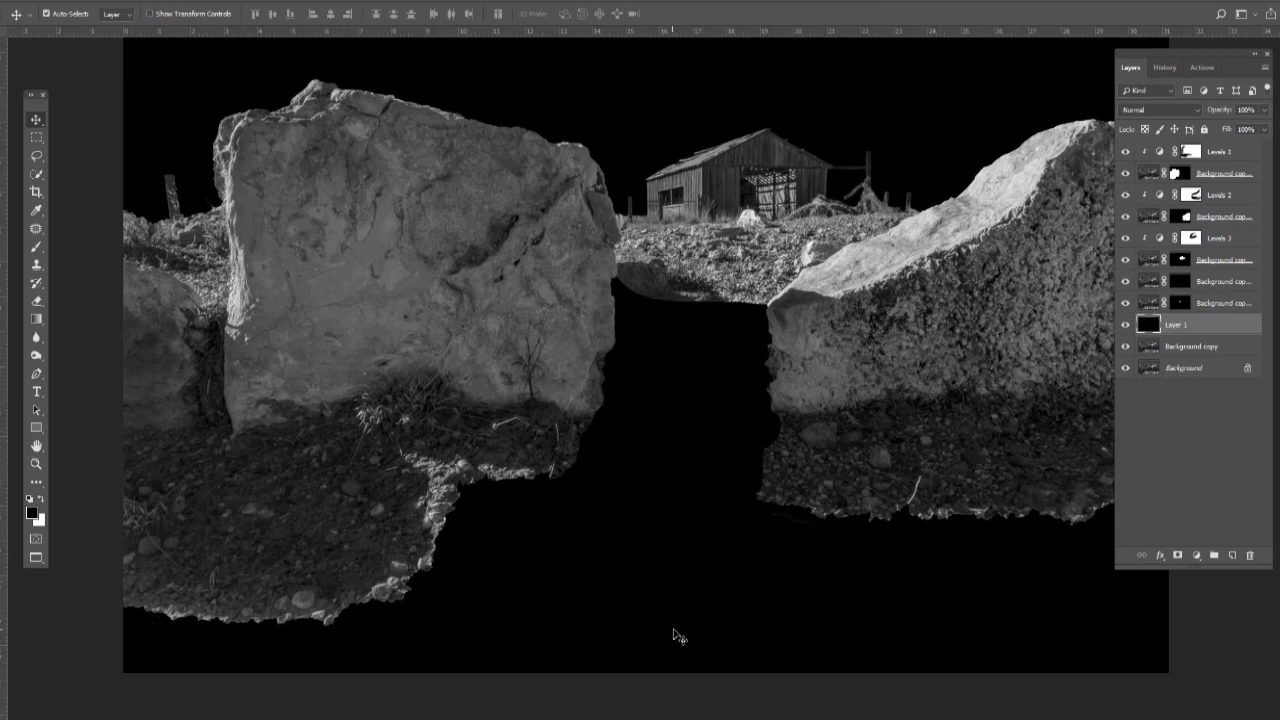
key("ctrl")
key("ctrl+t")
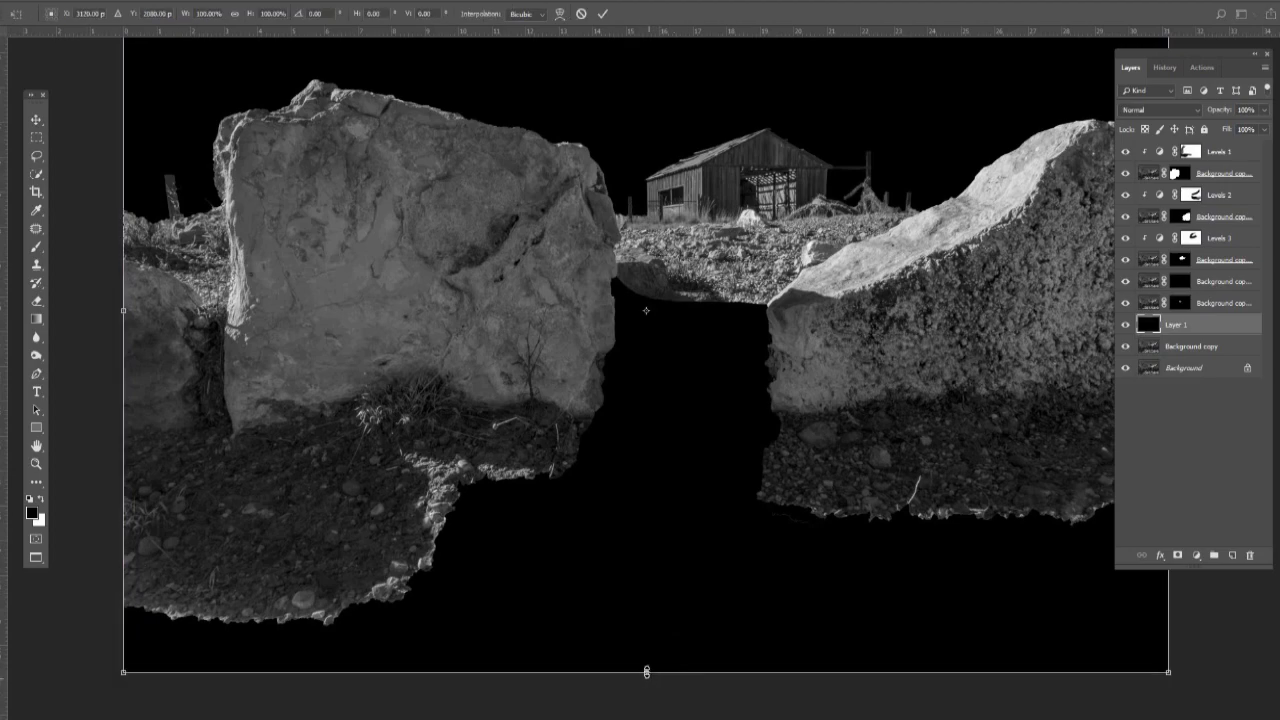
left_click_drag(647, 669, 720, 328)
left_click_drag(718, 266, 726, 203)
scroll(725, 304, "up", 3)
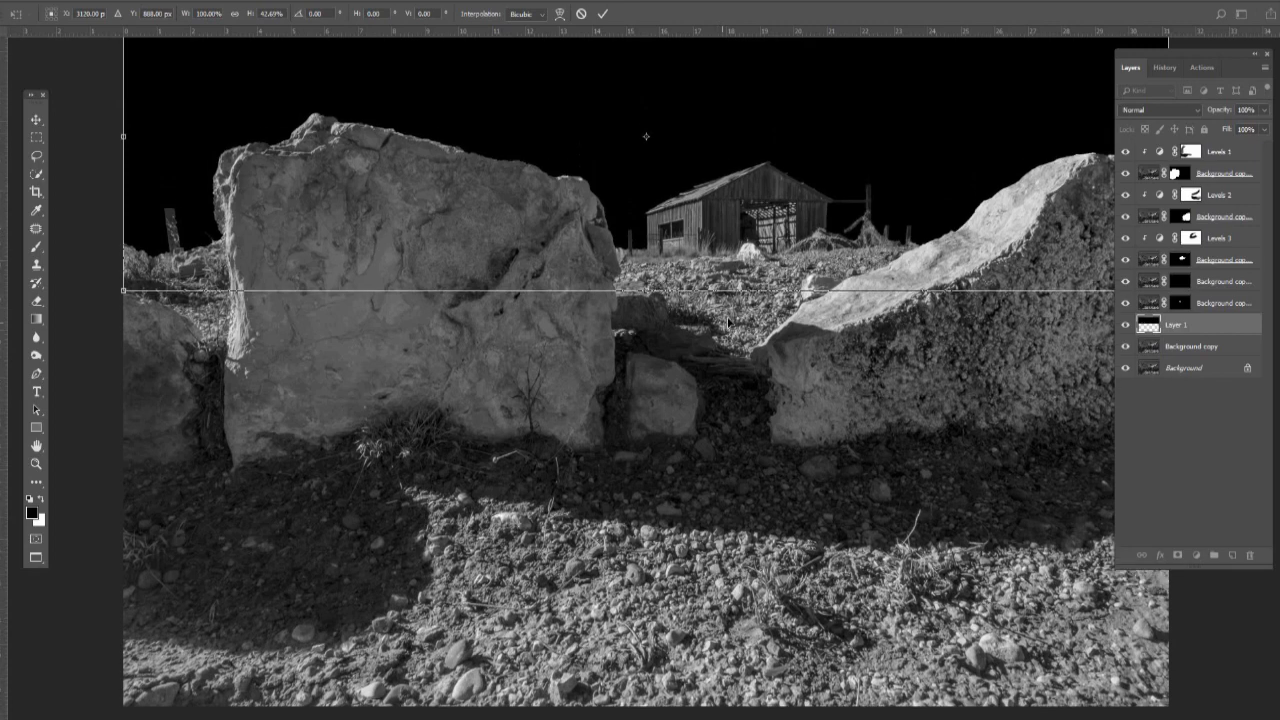
scroll(737, 341, "up", 3)
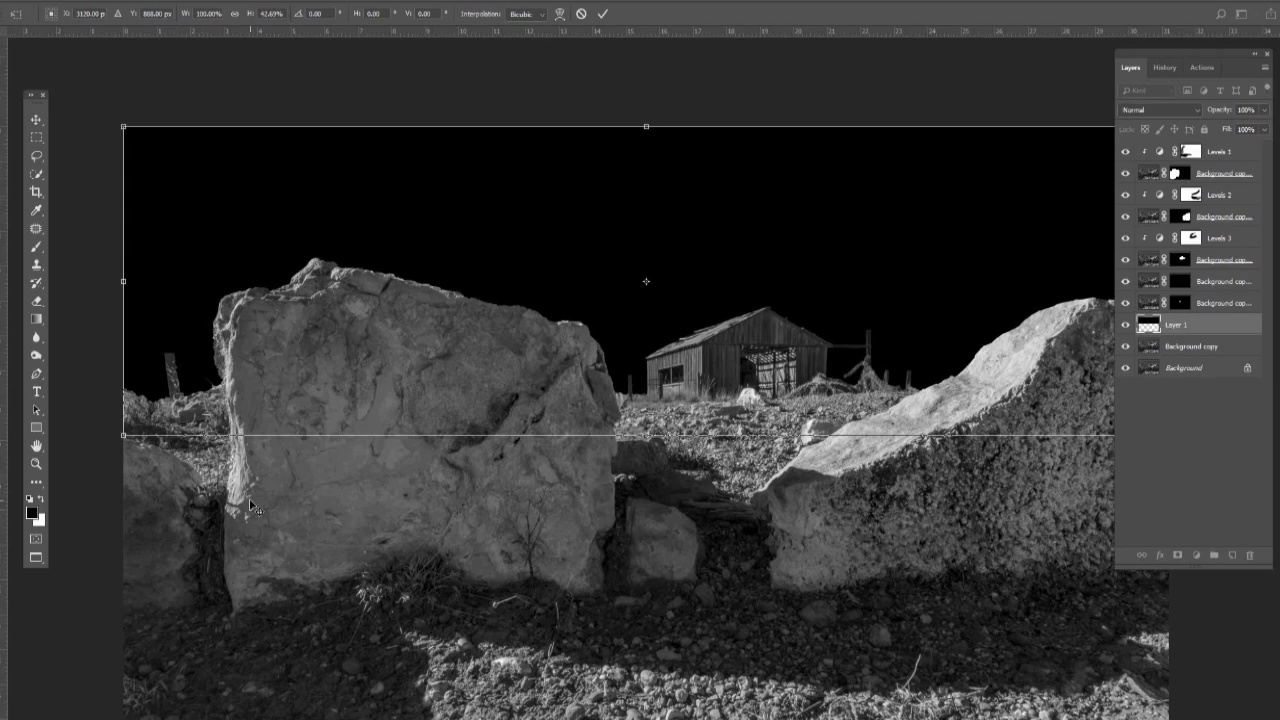
key("Return")
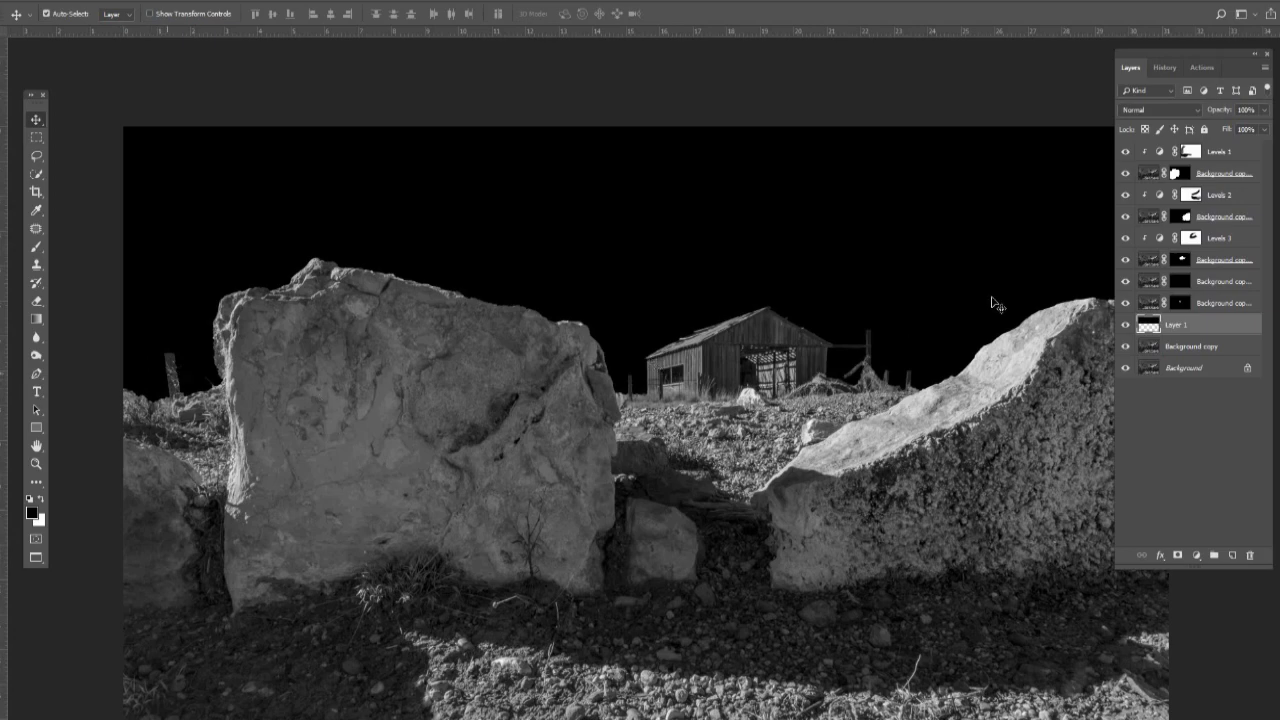
Compare the black sky layer off and on, and give it a mask with a linear gradient fading it downward from the photo's top edge
left_click(1126, 325)
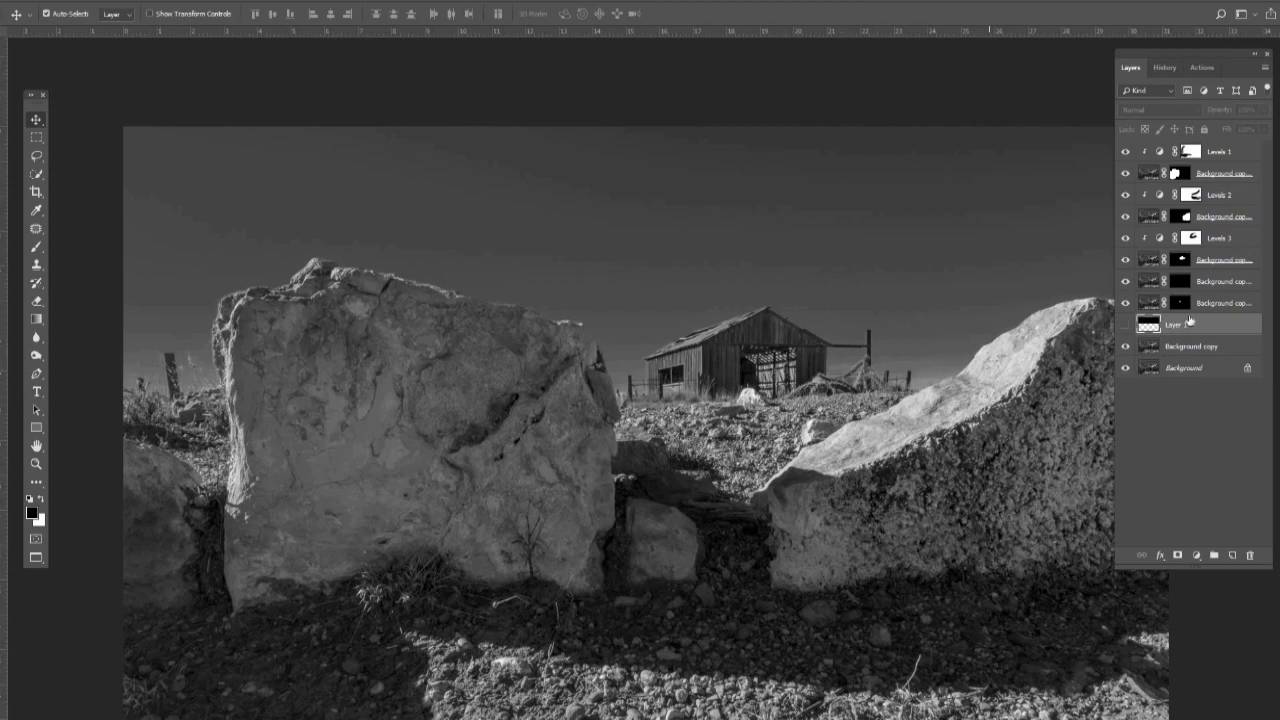
left_click(1124, 325)
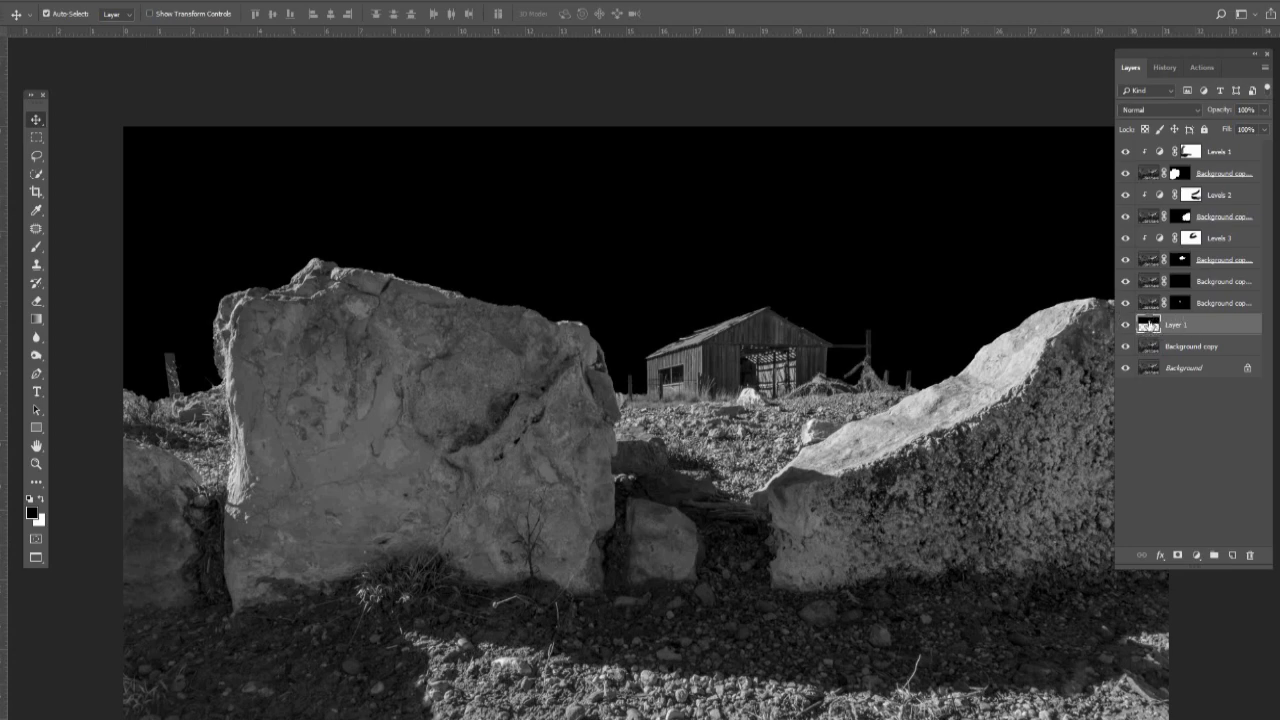
left_click(1180, 555)
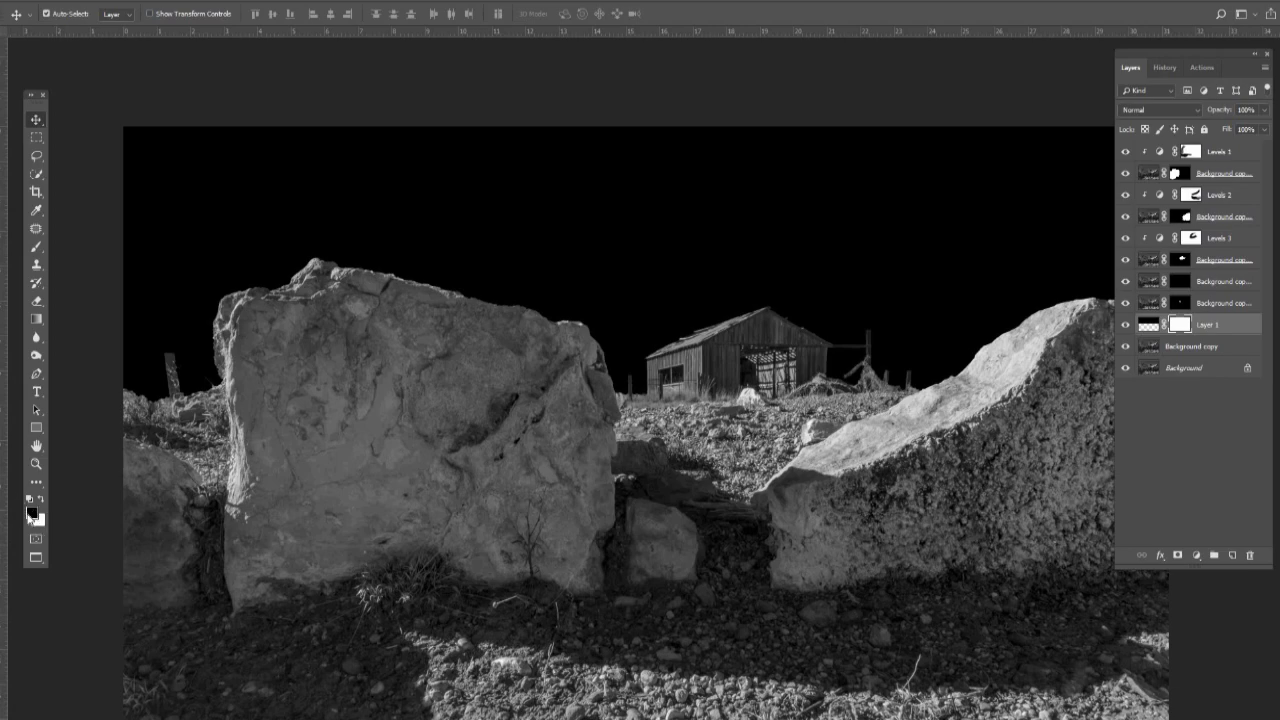
left_click(38, 319)
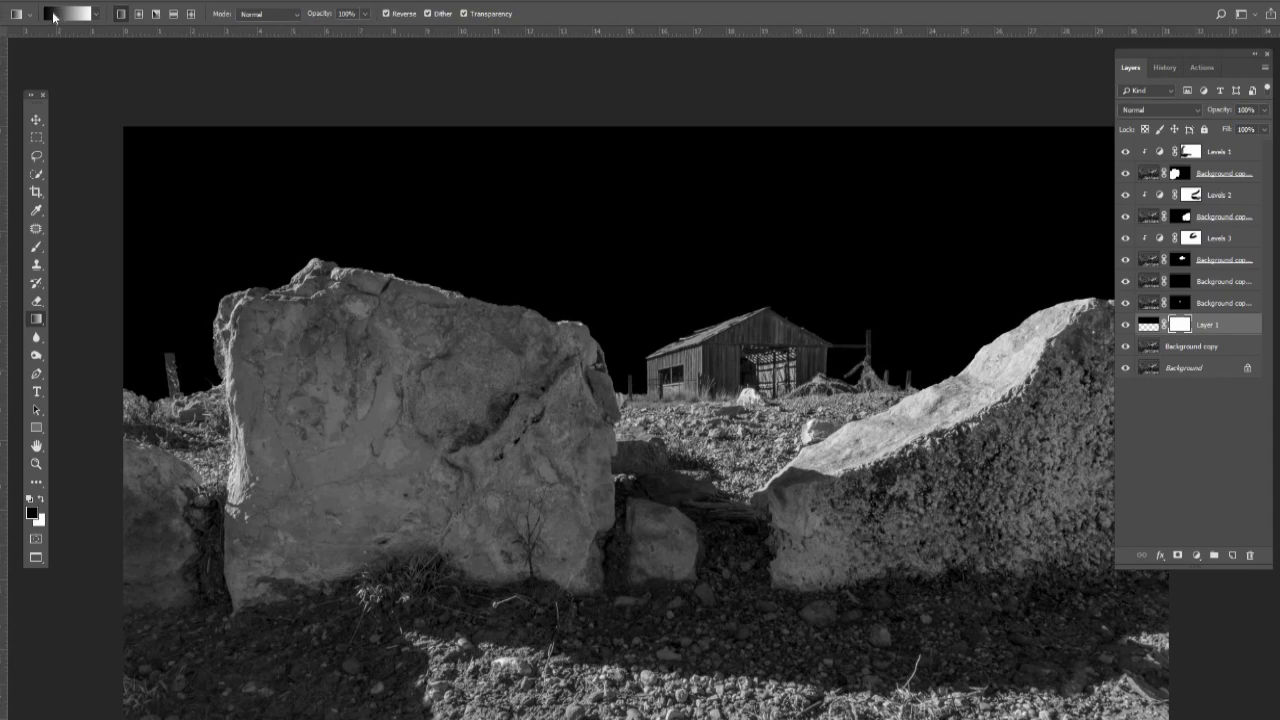
left_click(119, 14)
left_click_drag(636, 119, 638, 568)
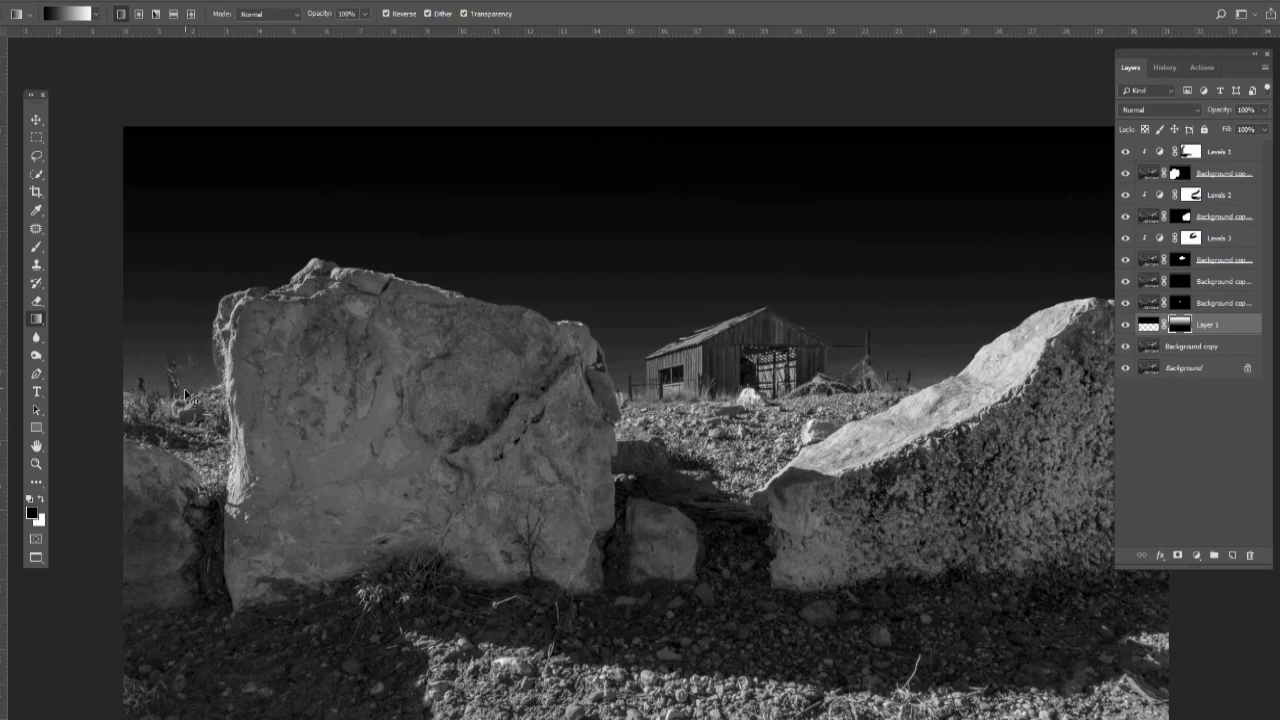
Examine the darkened sky closely around the fence posts, the big rock's edge, the barn and the horizon
key("ctrl+plus")
key("ctrl+plus")
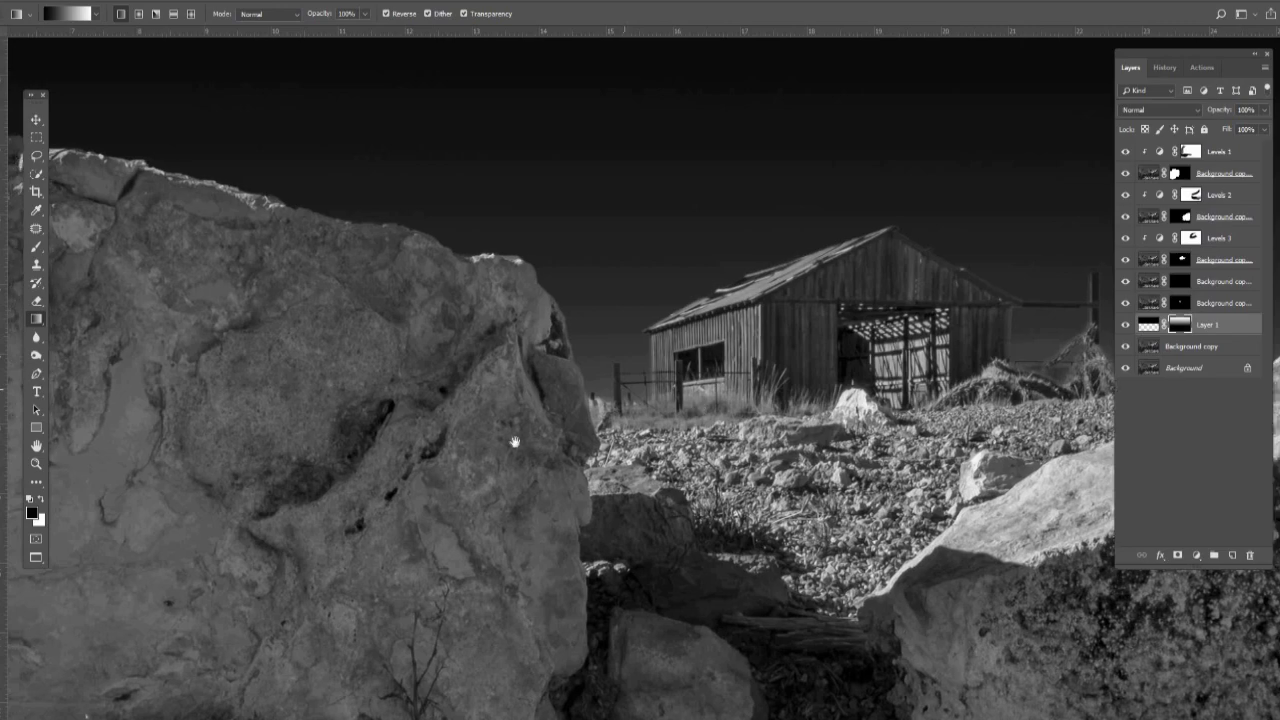
left_click_drag(515, 442, 597, 454)
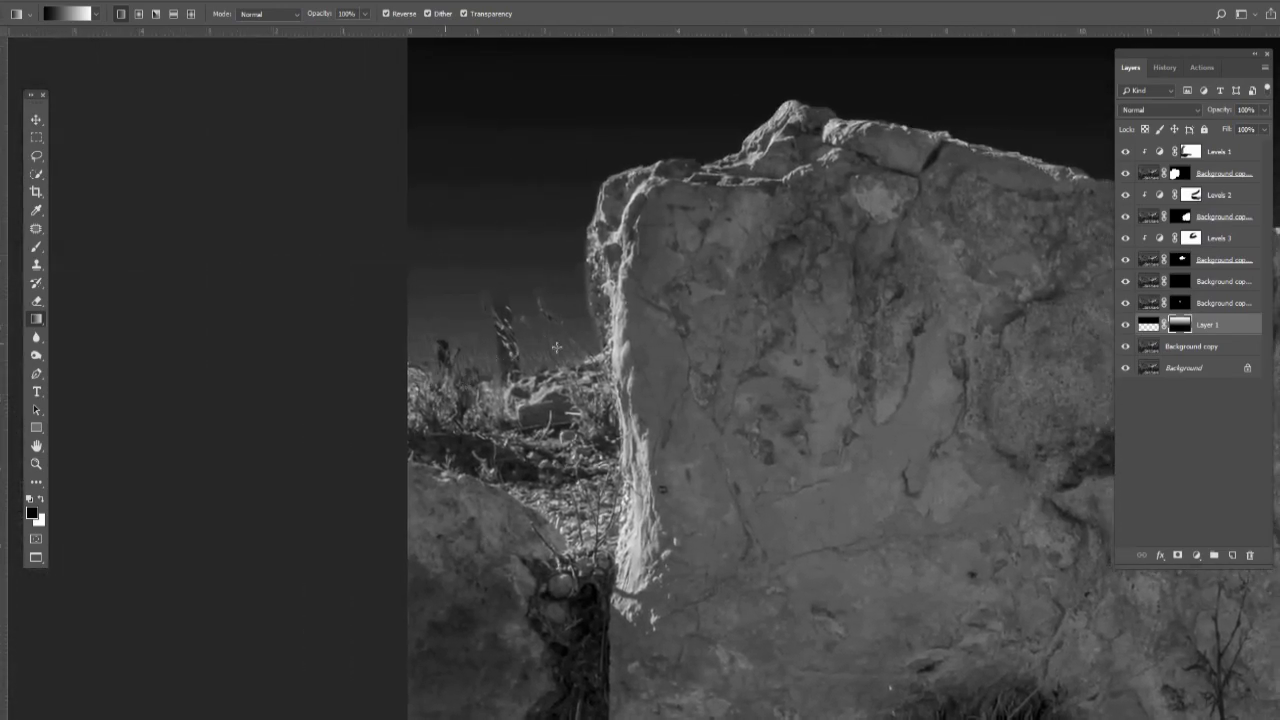
left_click_drag(800, 353, 265, 395)
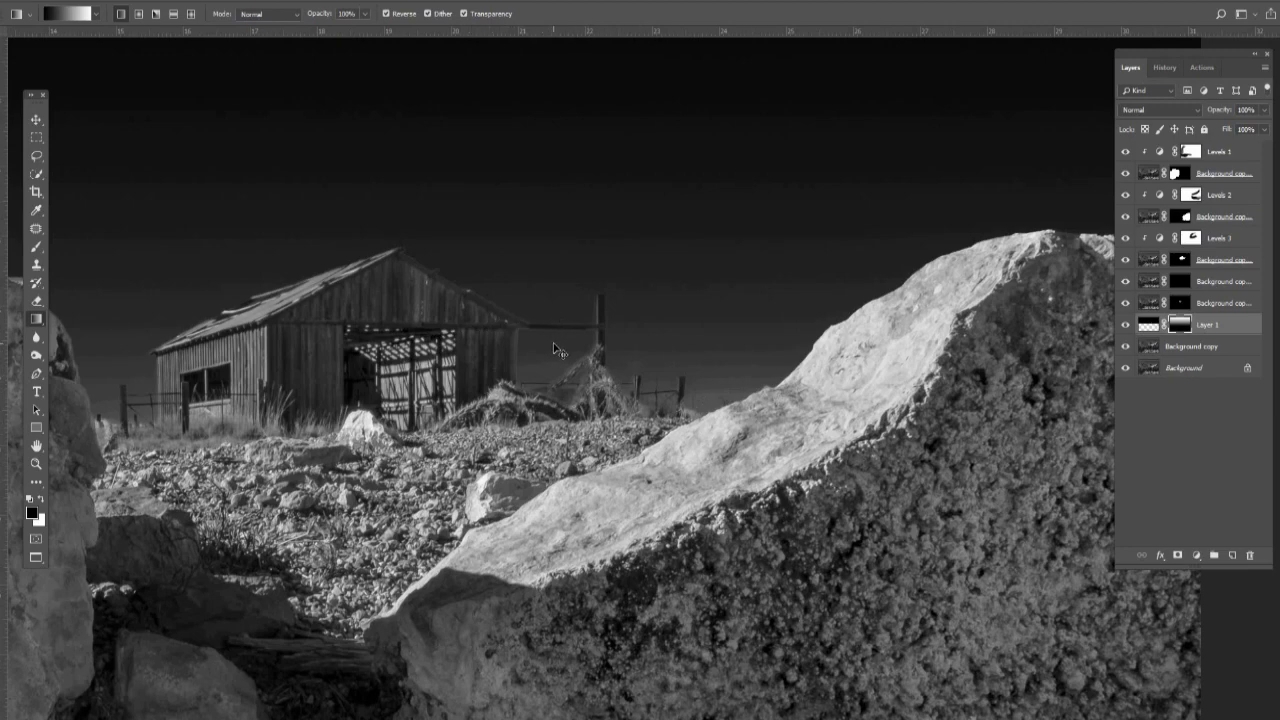
scroll(558, 352, "down", 3)
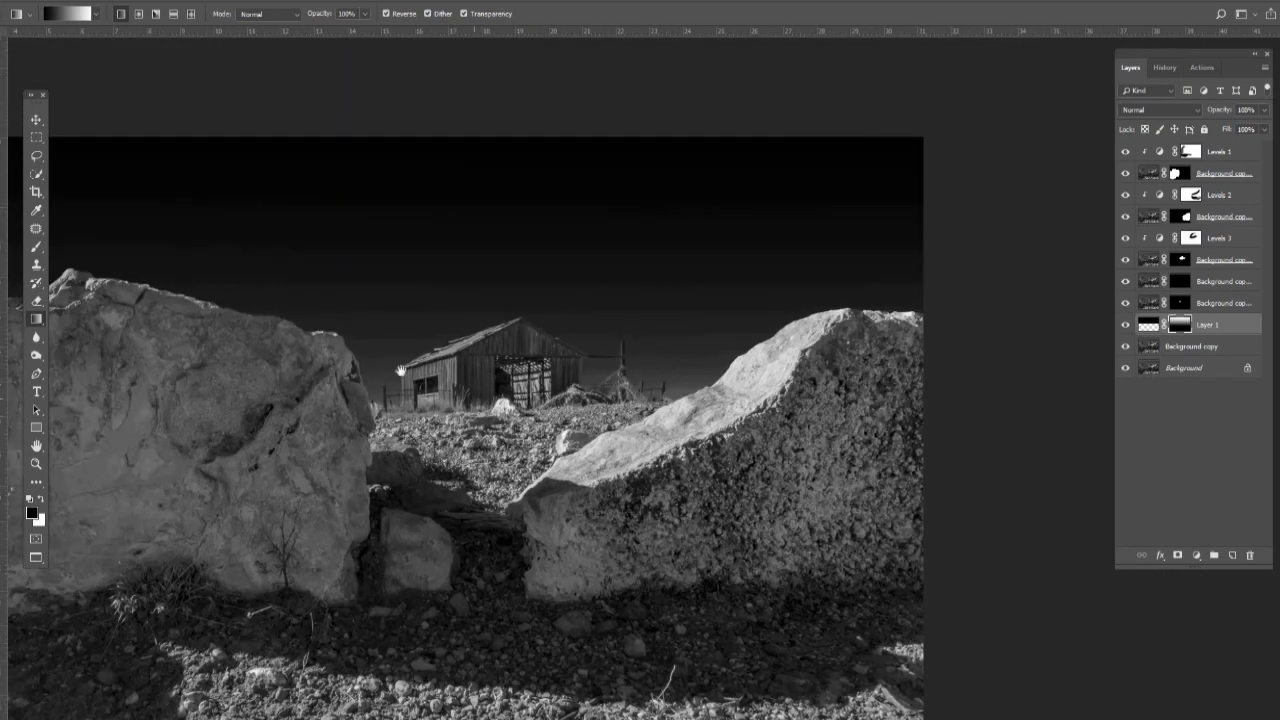
left_click_drag(400, 371, 523, 288)
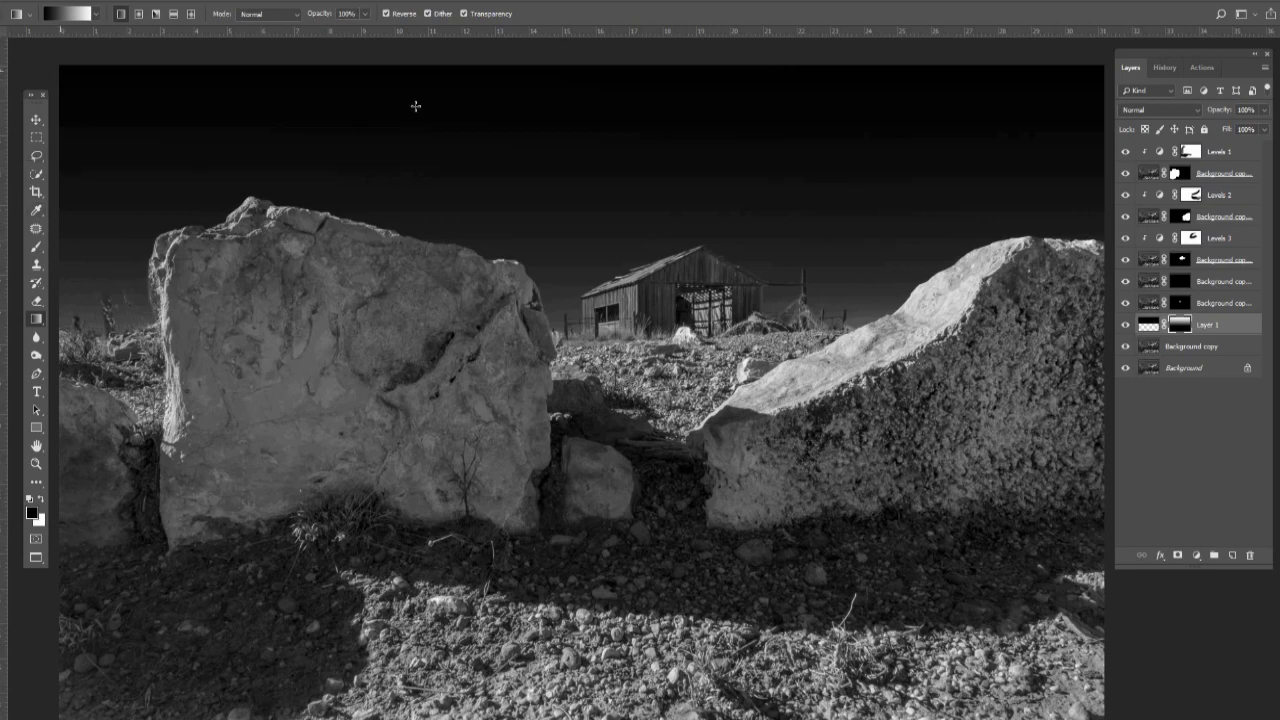
Try a short vertical, a diagonal corner and a long vertical gradient on the black sky layer's mask
left_click_drag(470, 60, 476, 166)
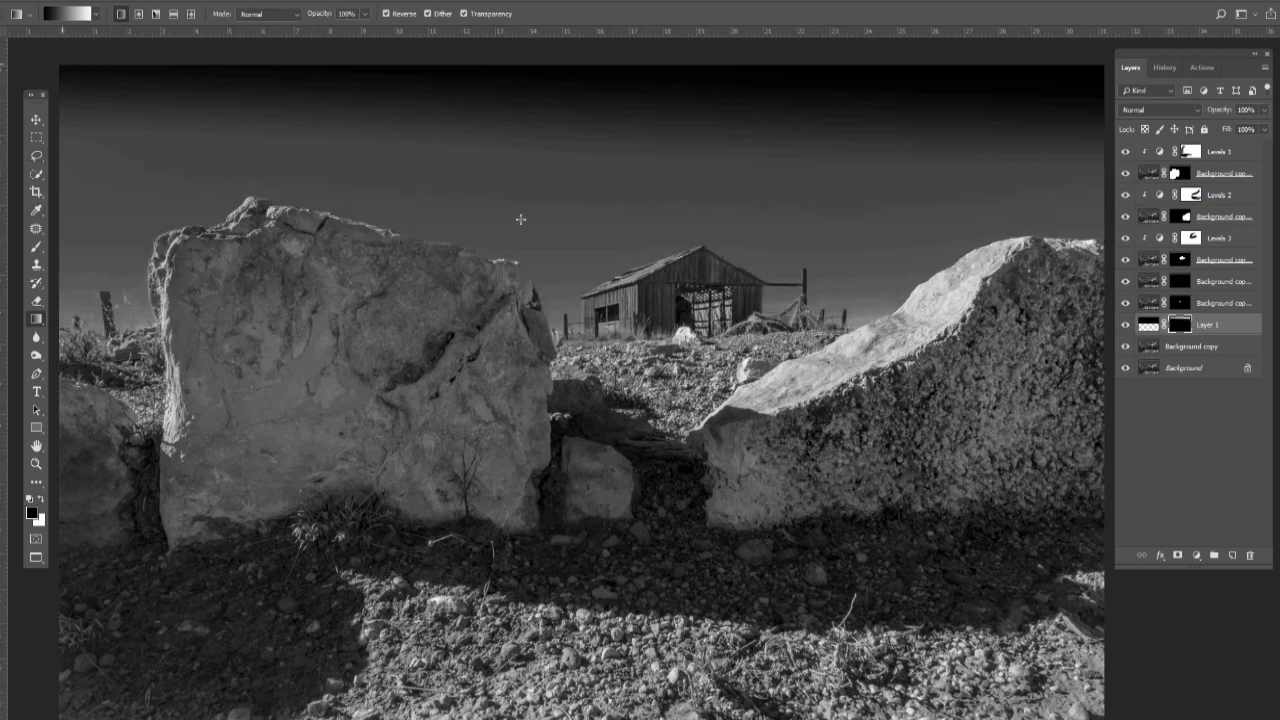
left_click_drag(63, 68, 524, 222)
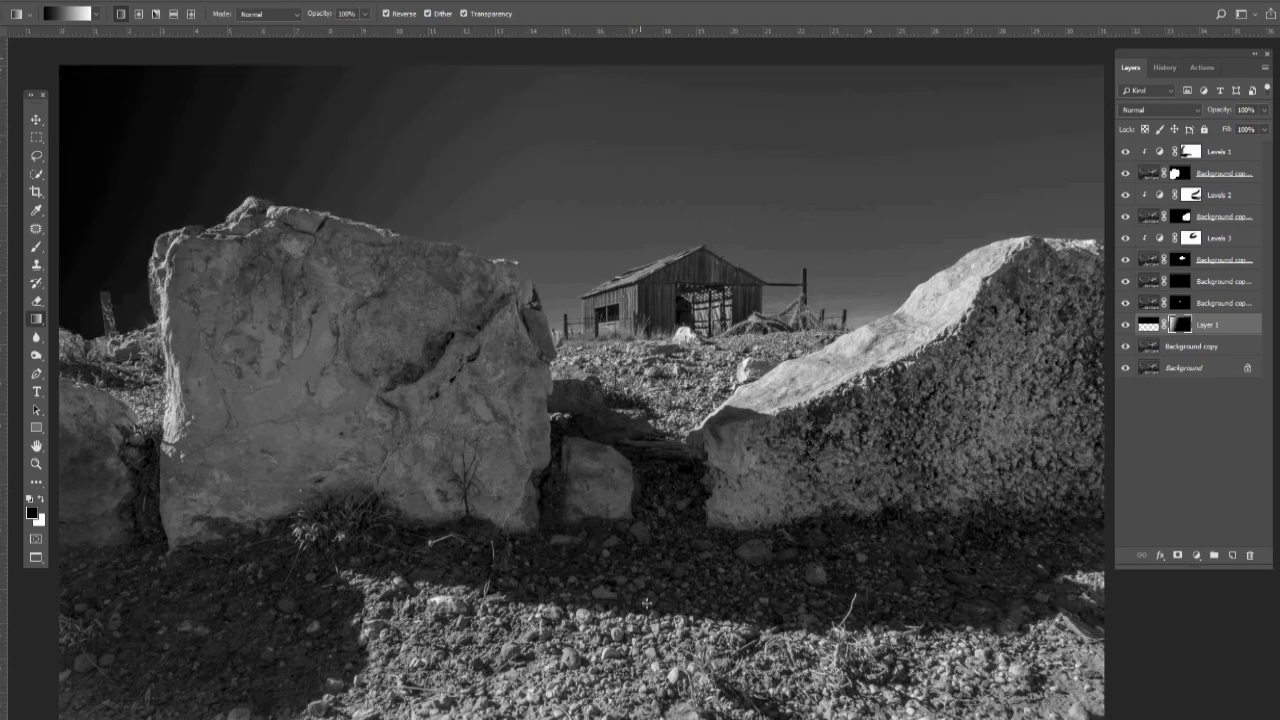
left_click_drag(640, 57, 643, 658)
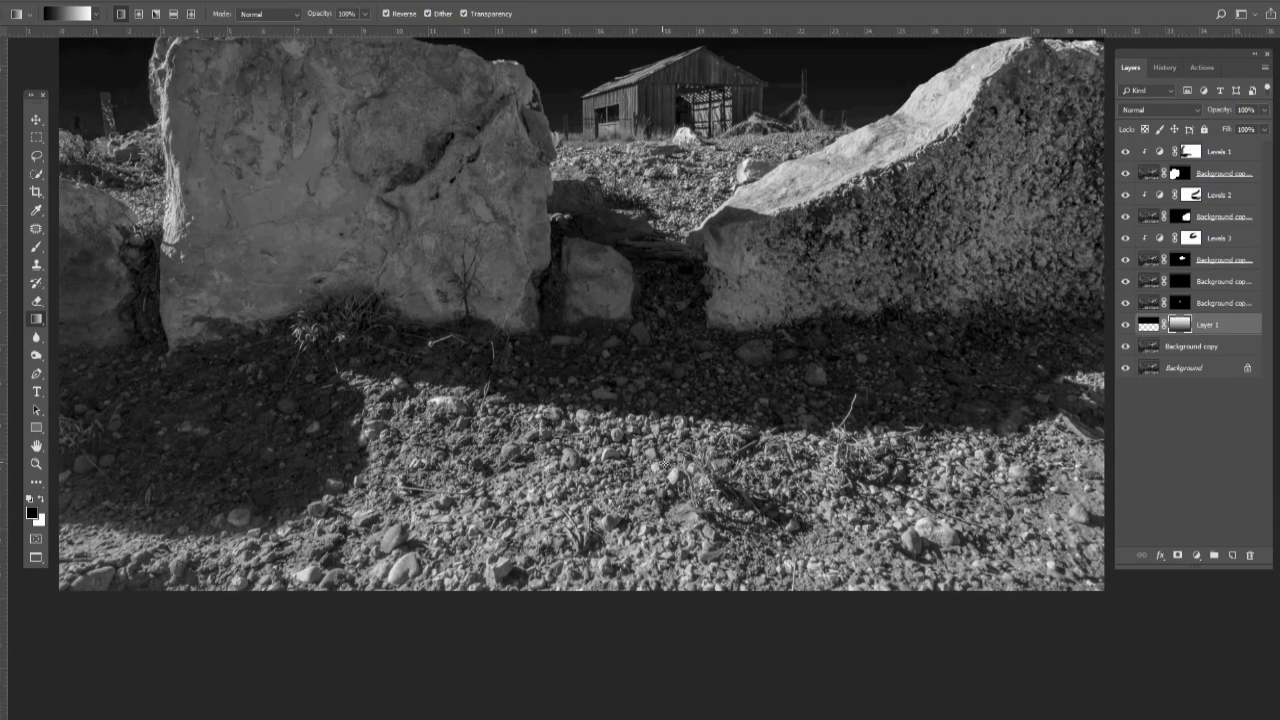
Redraw the black sky layer's mask gradient vertically from just above the photo's top edge to slightly below the rocks' base
scroll(664, 464, "up", 5)
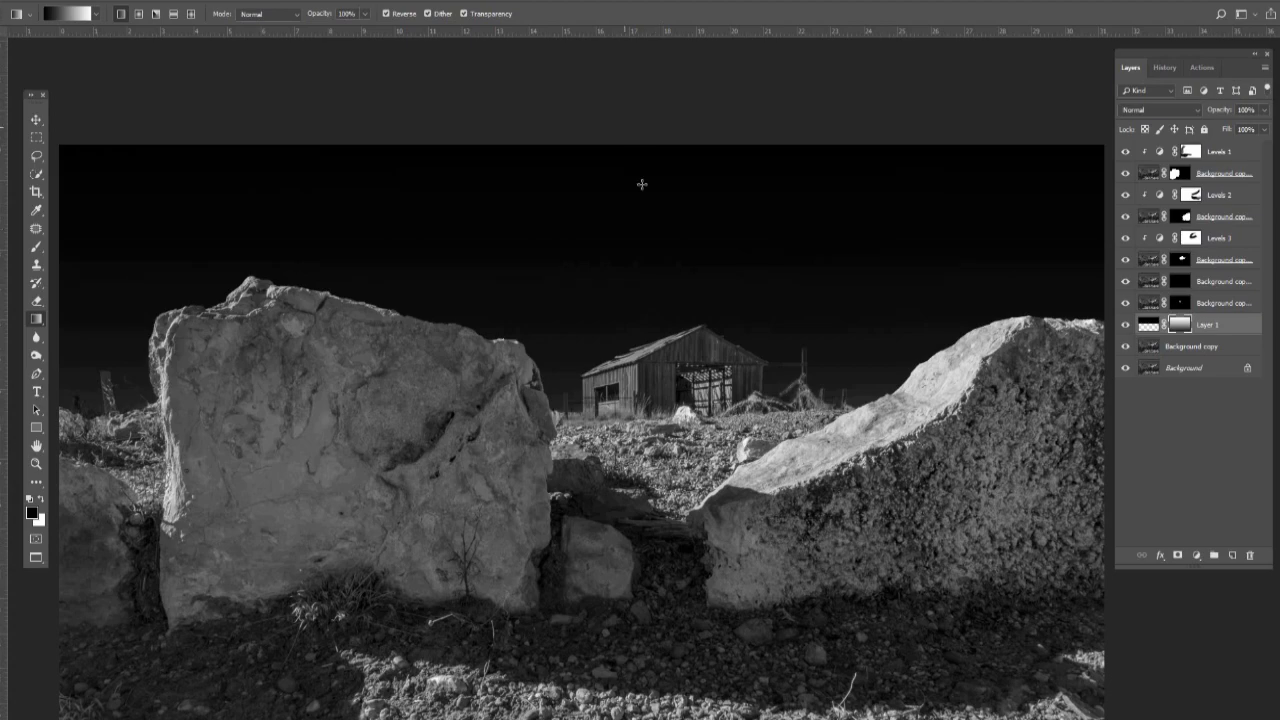
left_click_drag(624, 127, 619, 668)
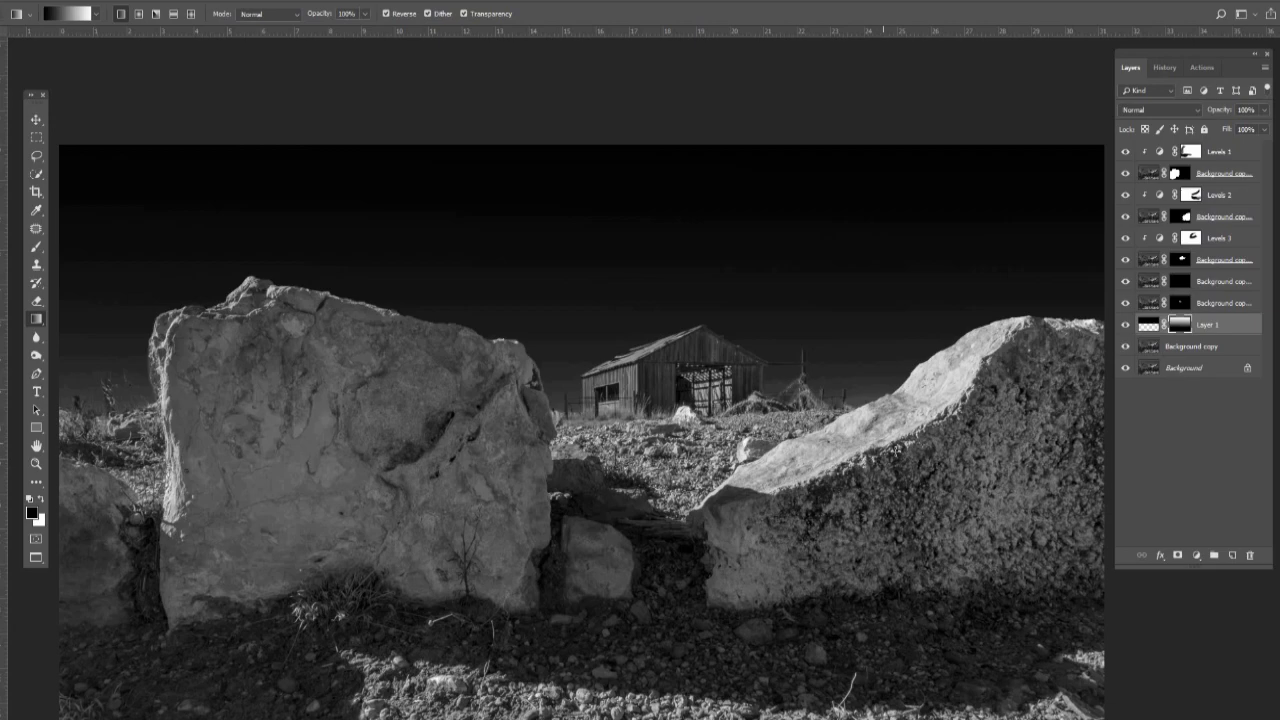
scroll(1020, 330, "up", 1)
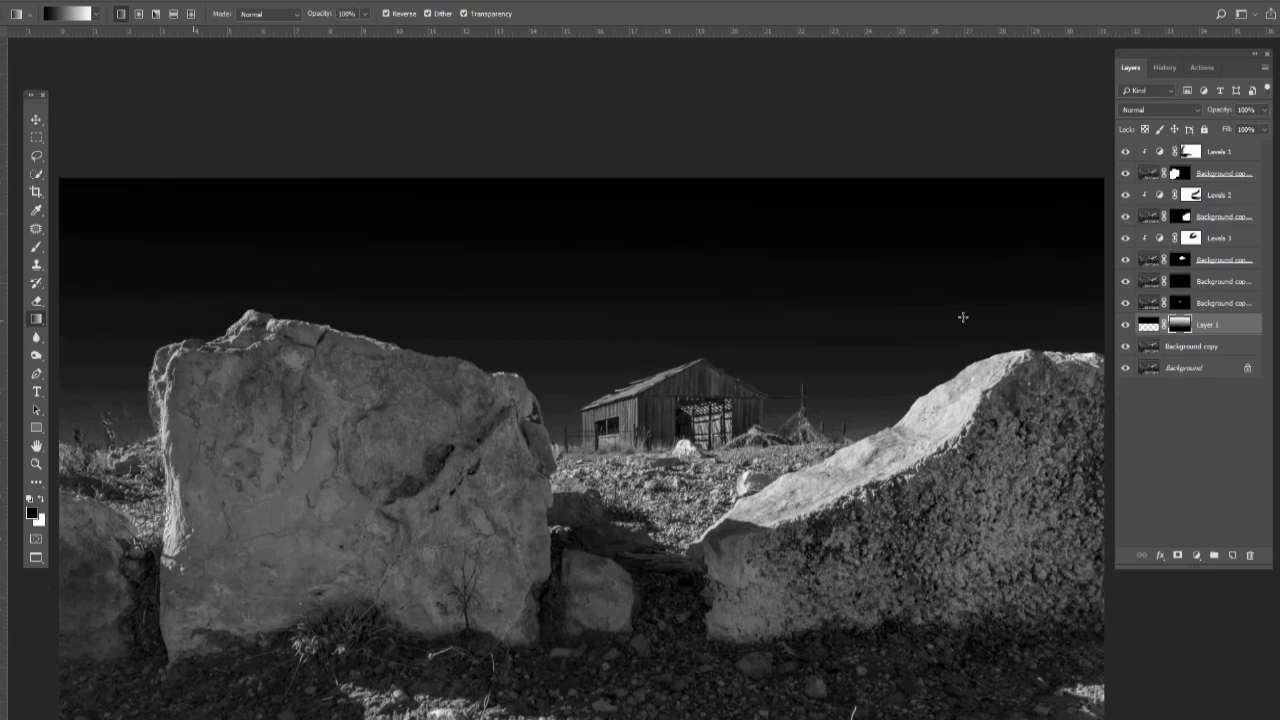
Stamp all visible layers into a new merged layer above the topmost Levels adjustment
left_click(1240, 153)
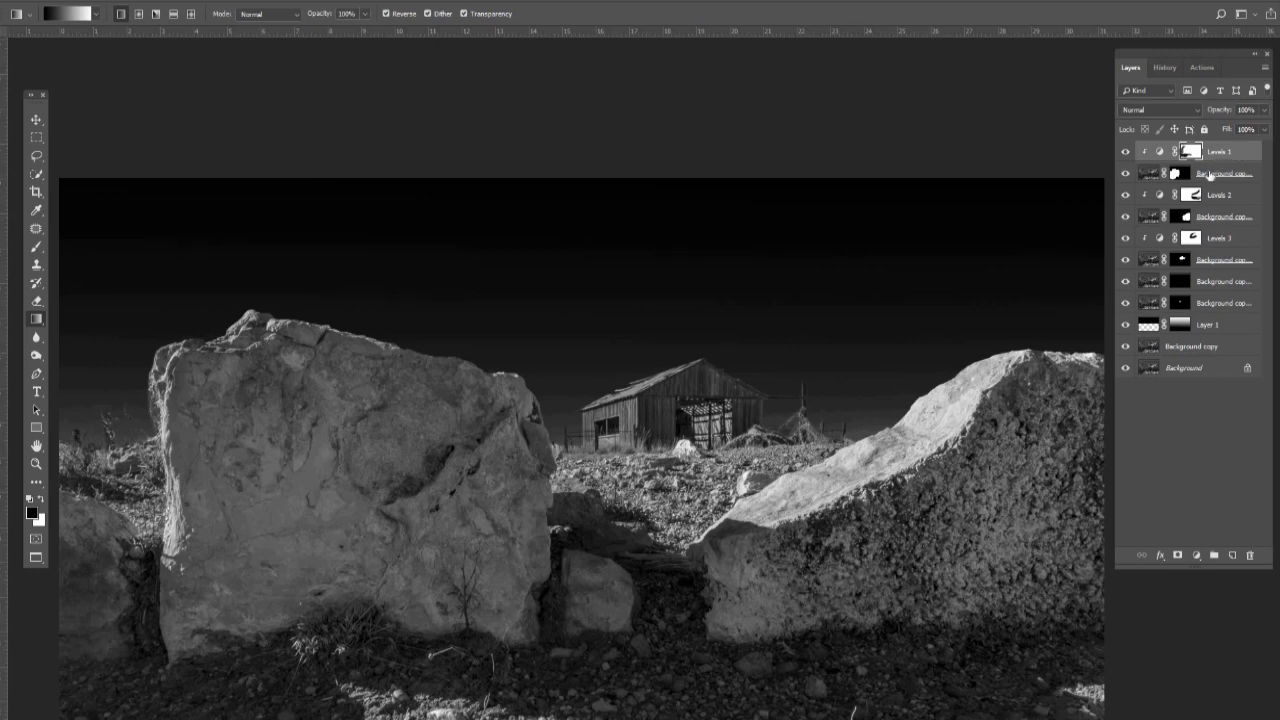
key("ctrl+shift+alt+e")
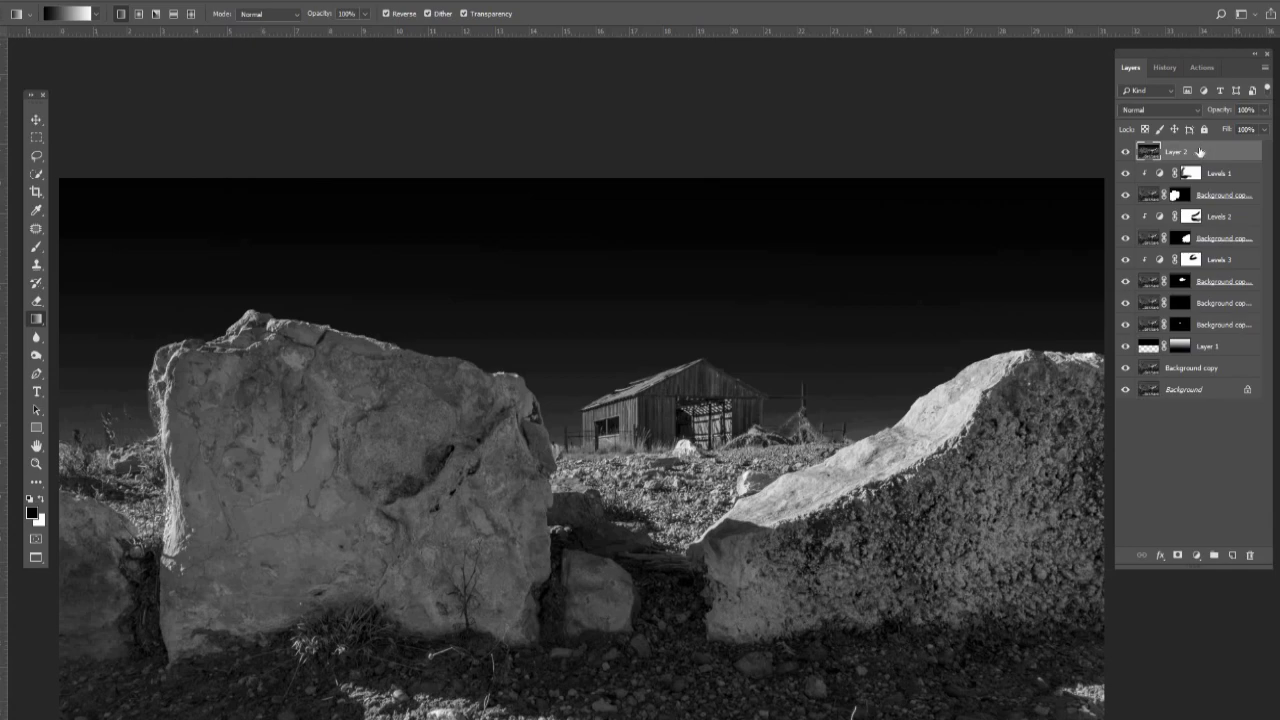
key("ctrl+l")
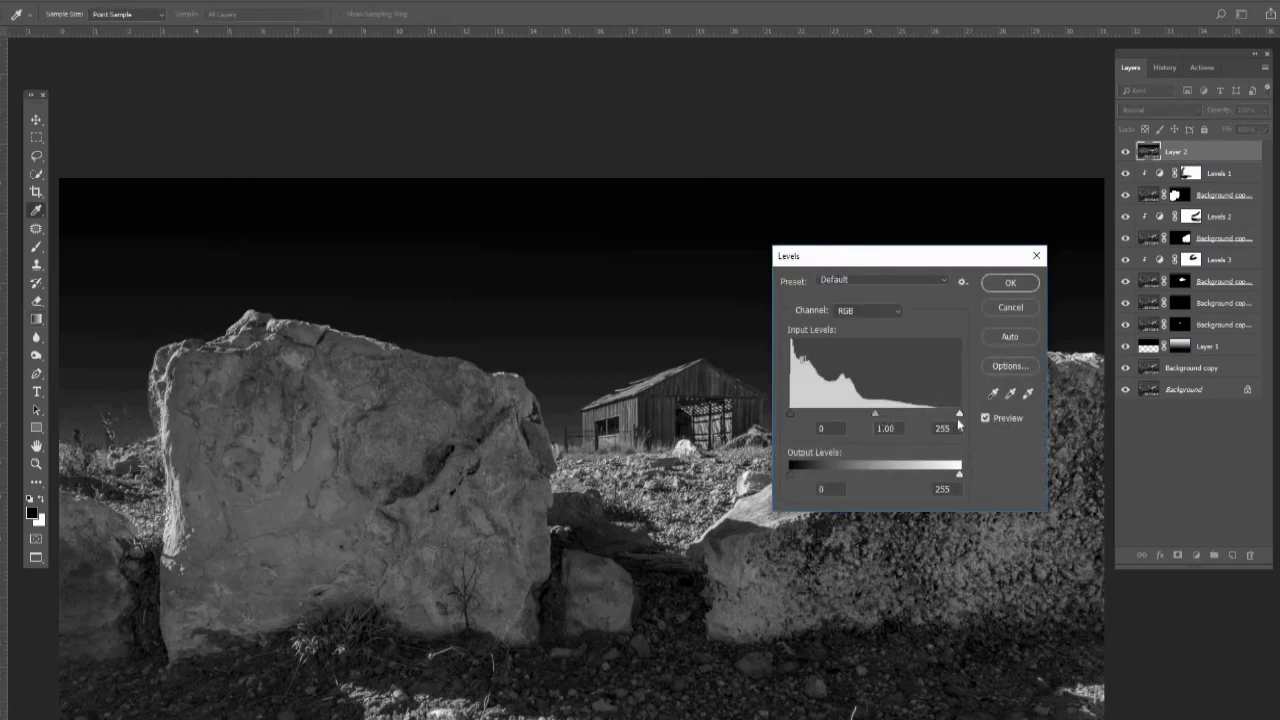
left_click_drag(958, 425, 784, 382)
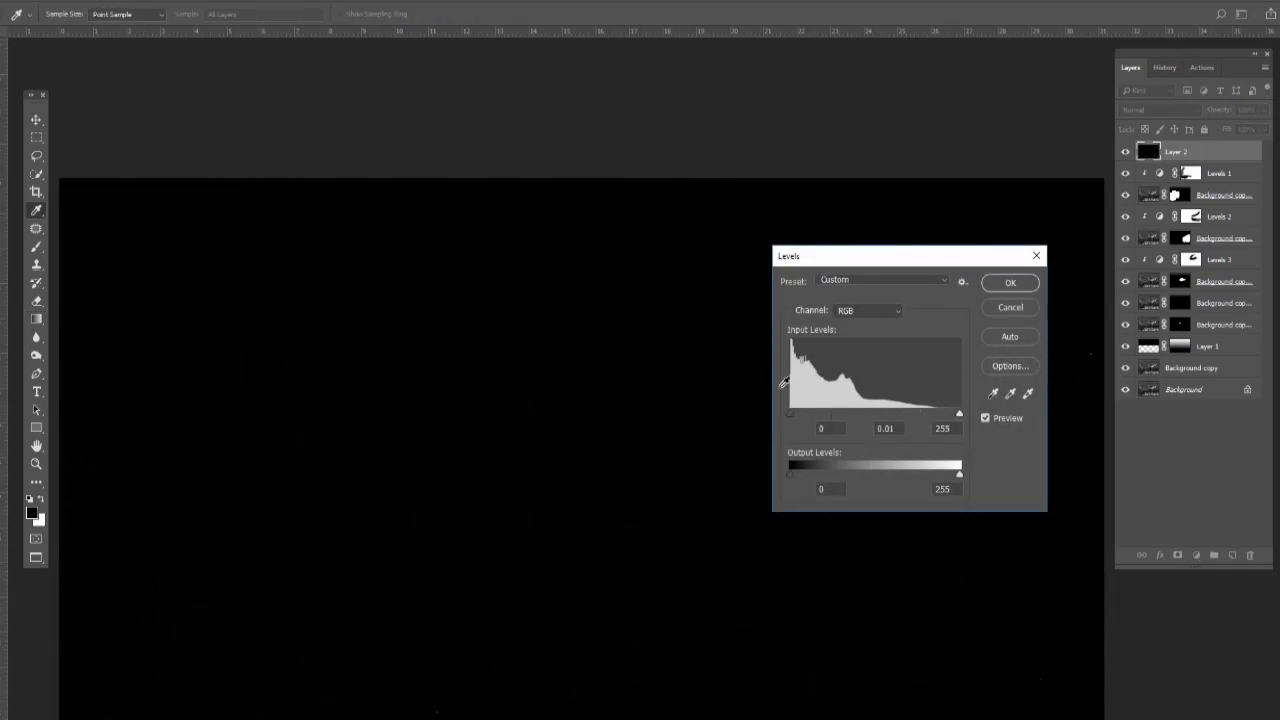
left_click(1008, 307)
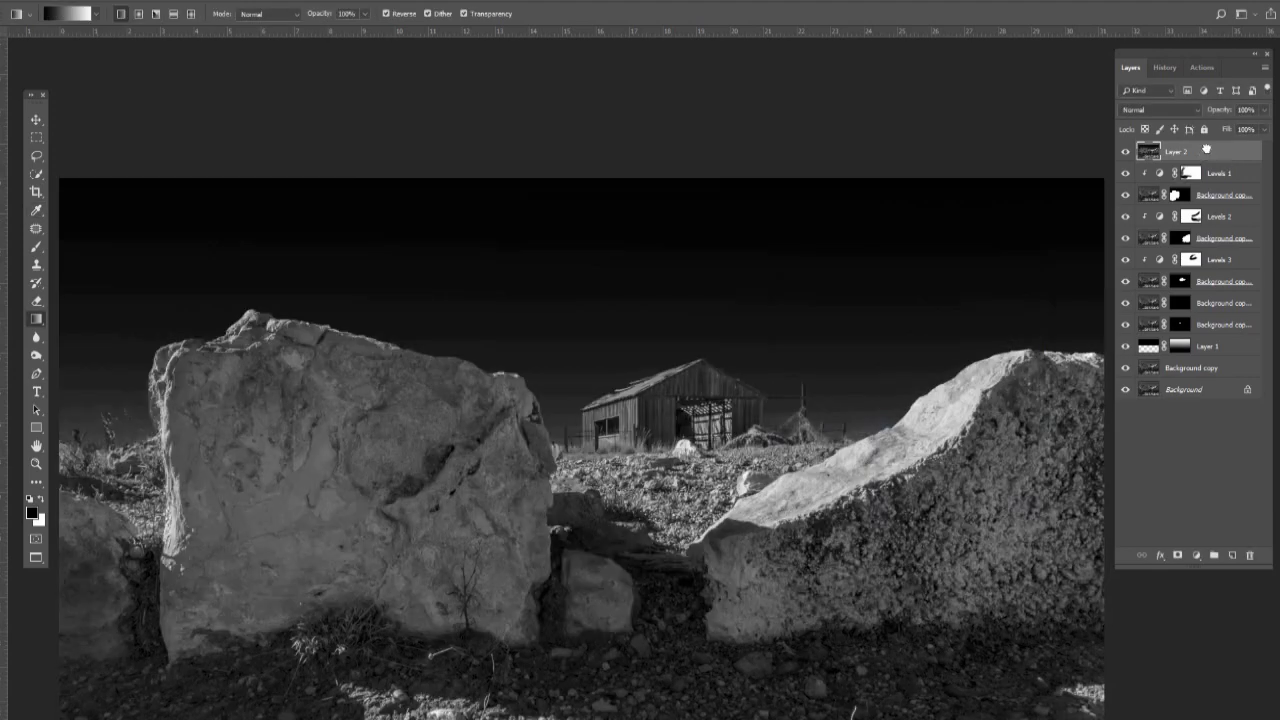
Duplicate the merged layer and apply a High Pass filter to the copy, with the radius tuned to bring out fine edges
left_click_drag(1206, 149, 1206, 553)
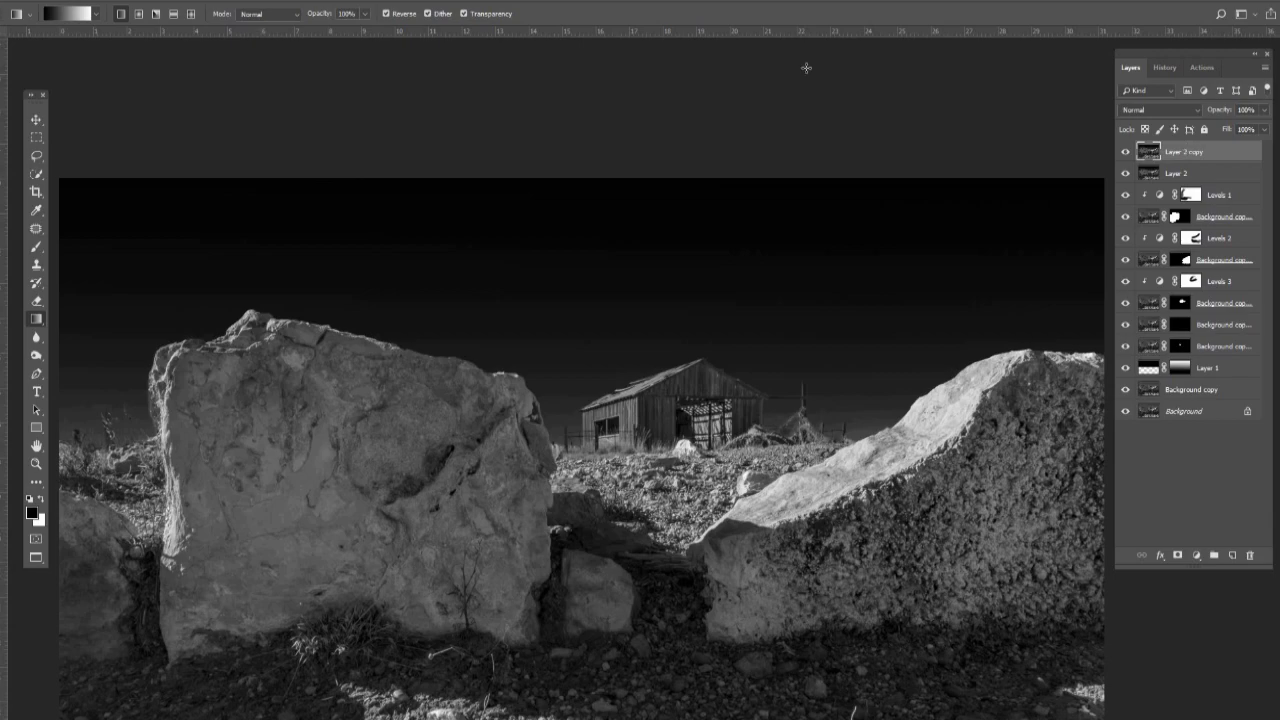
left_click(202, 0)
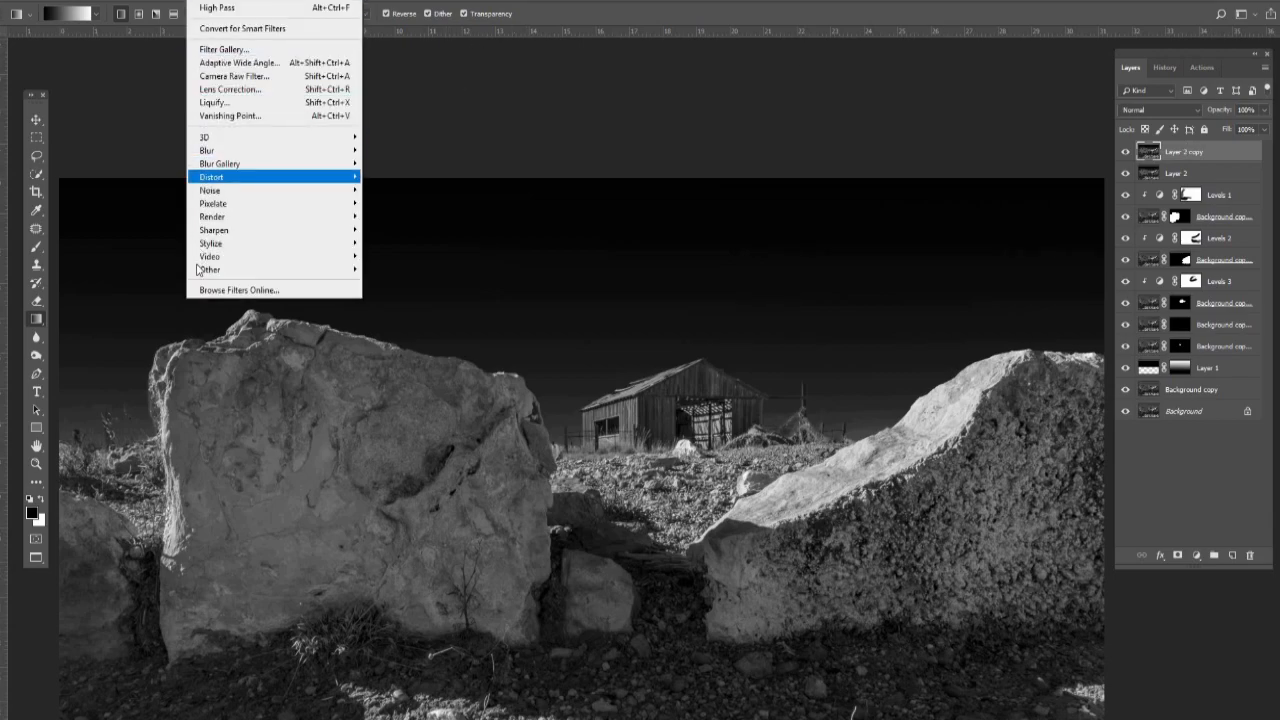
mouse_move(256, 273)
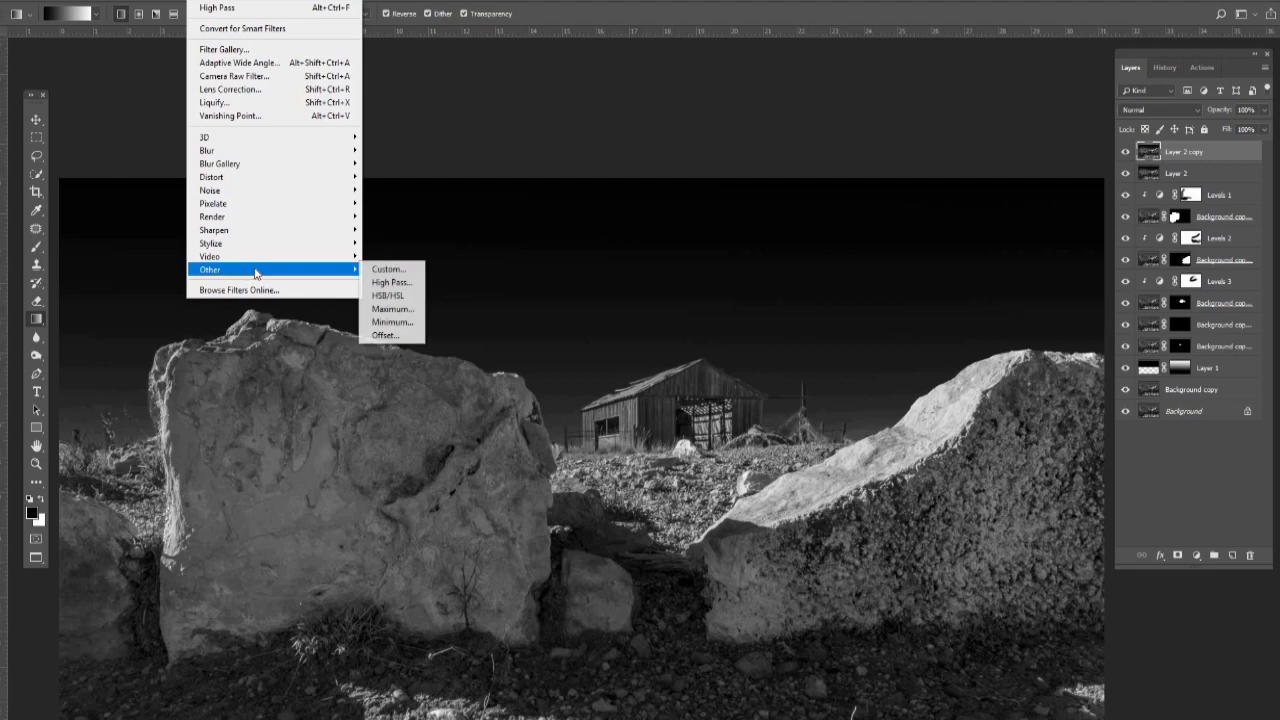
left_click(392, 283)
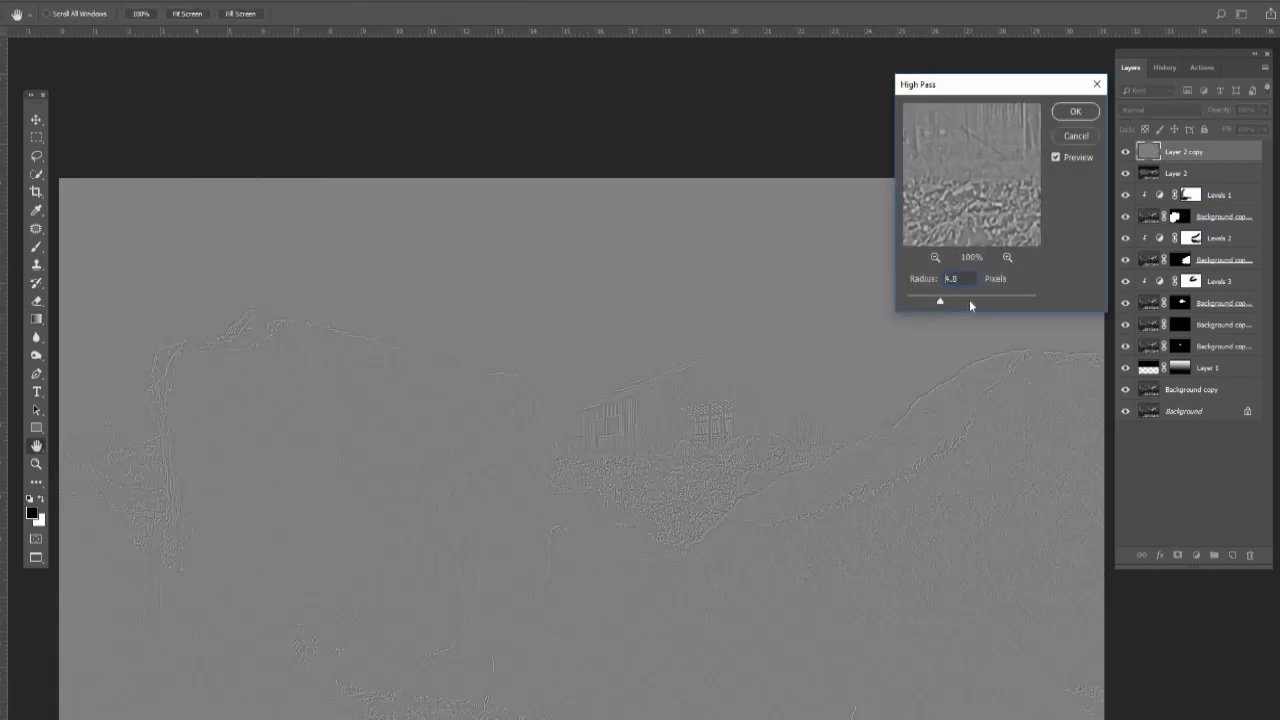
left_click_drag(986, 307, 1026, 300)
left_click(920, 296)
left_click_drag(927, 297, 928, 296)
left_click_drag(930, 297, 932, 297)
left_click(1074, 110)
Set the High Pass layer's blend mode to Overlay
key("g")
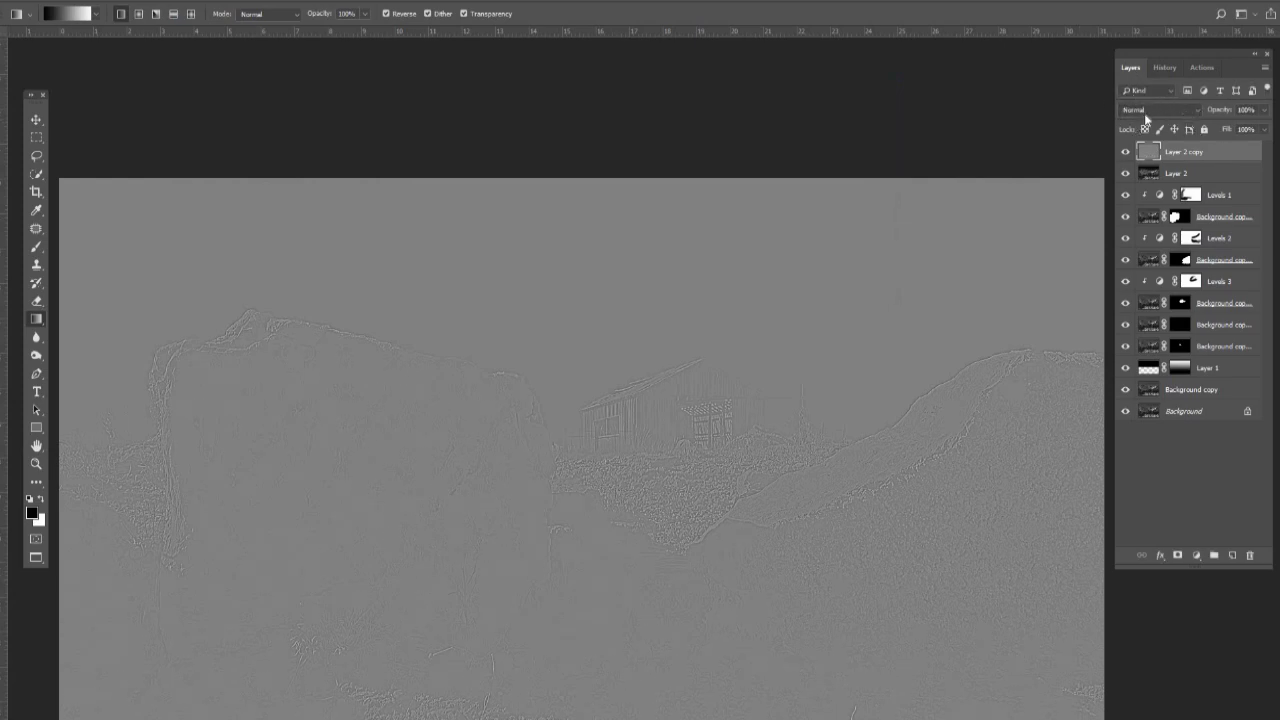
left_click(1196, 110)
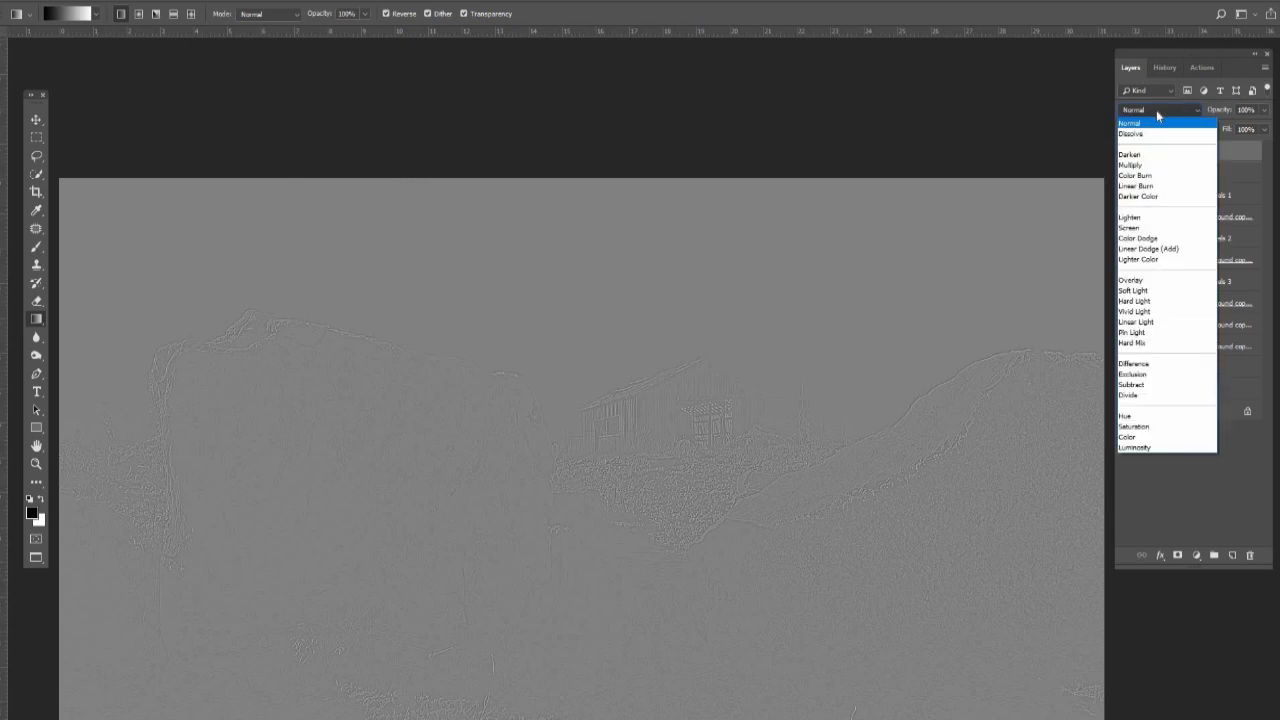
left_click(1158, 283)
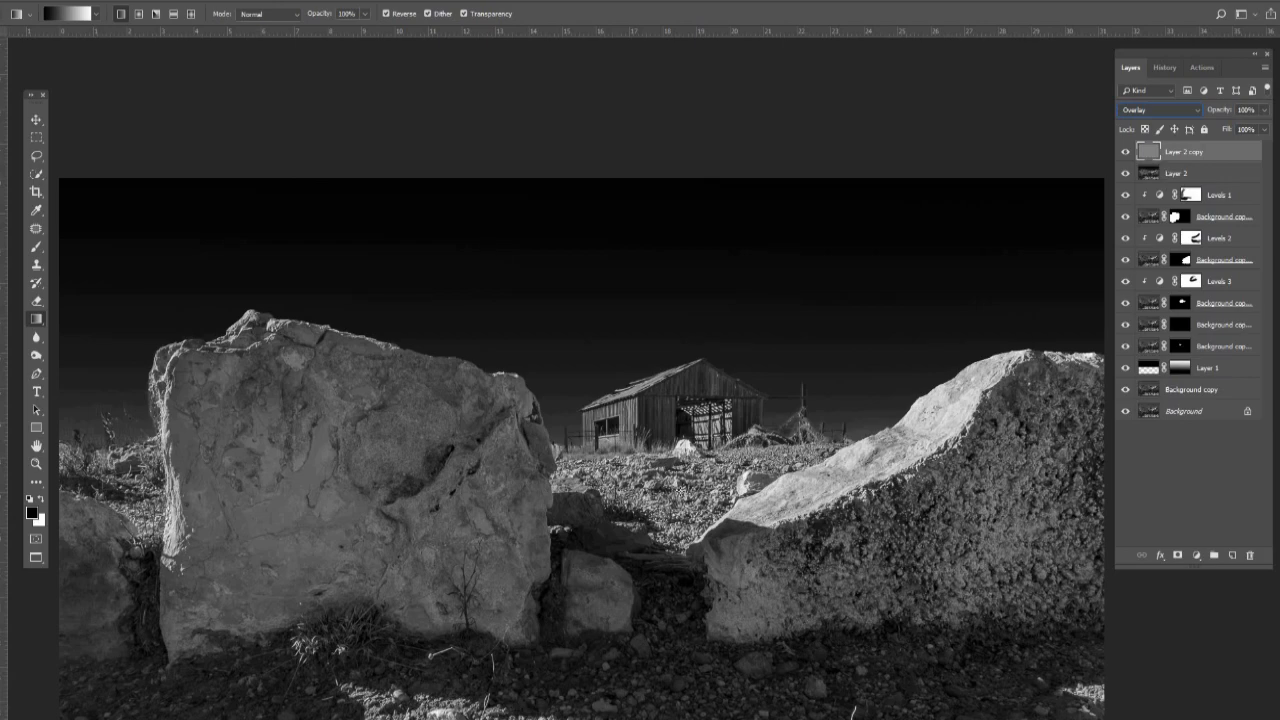
Compare the rock and barn detail up close with the High Pass sharpening layer hidden and shown
key("ctrl+plus")
key("ctrl+plus")
key("ctrl+plus")
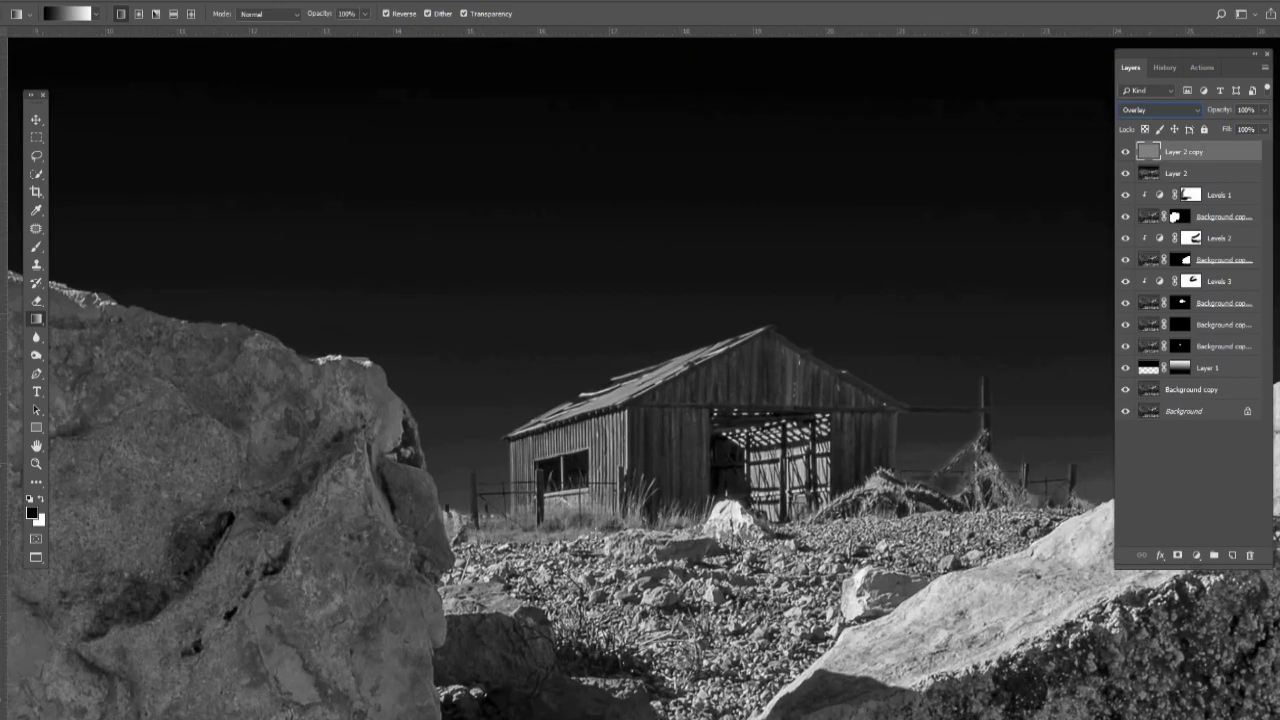
key("ctrl+plus")
left_click_drag(683, 306, 940, 65)
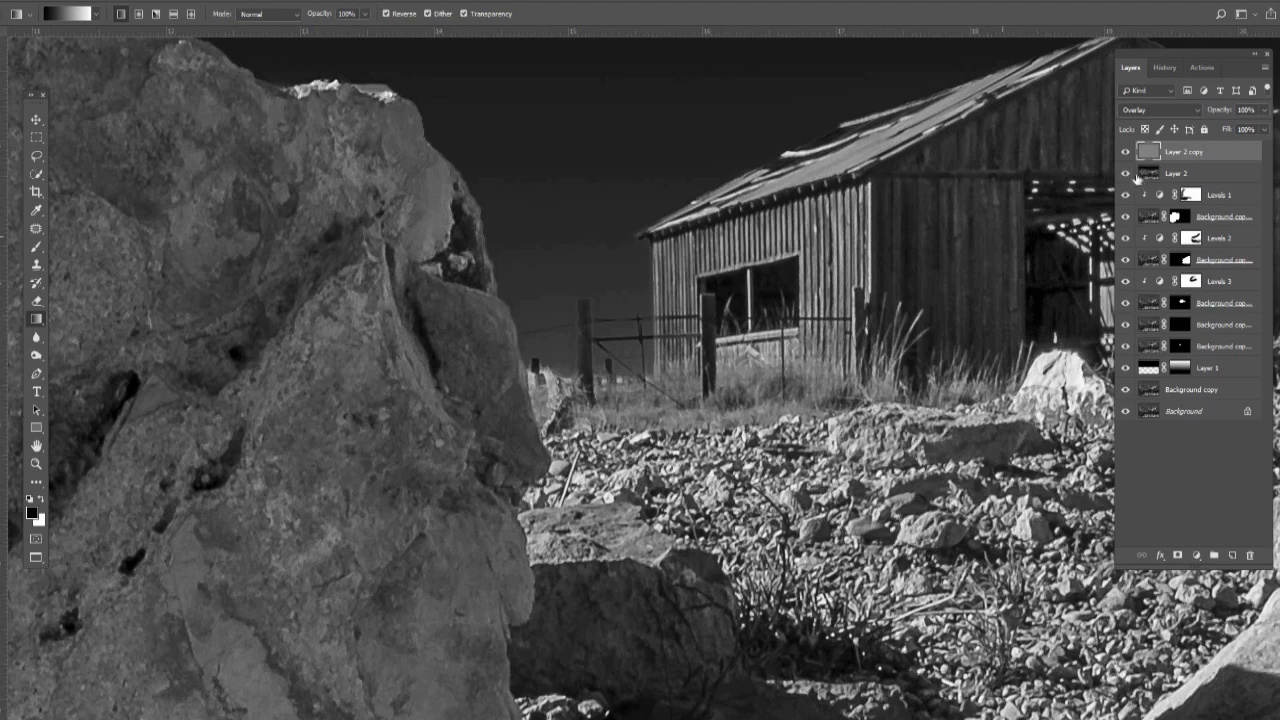
left_click(1126, 151)
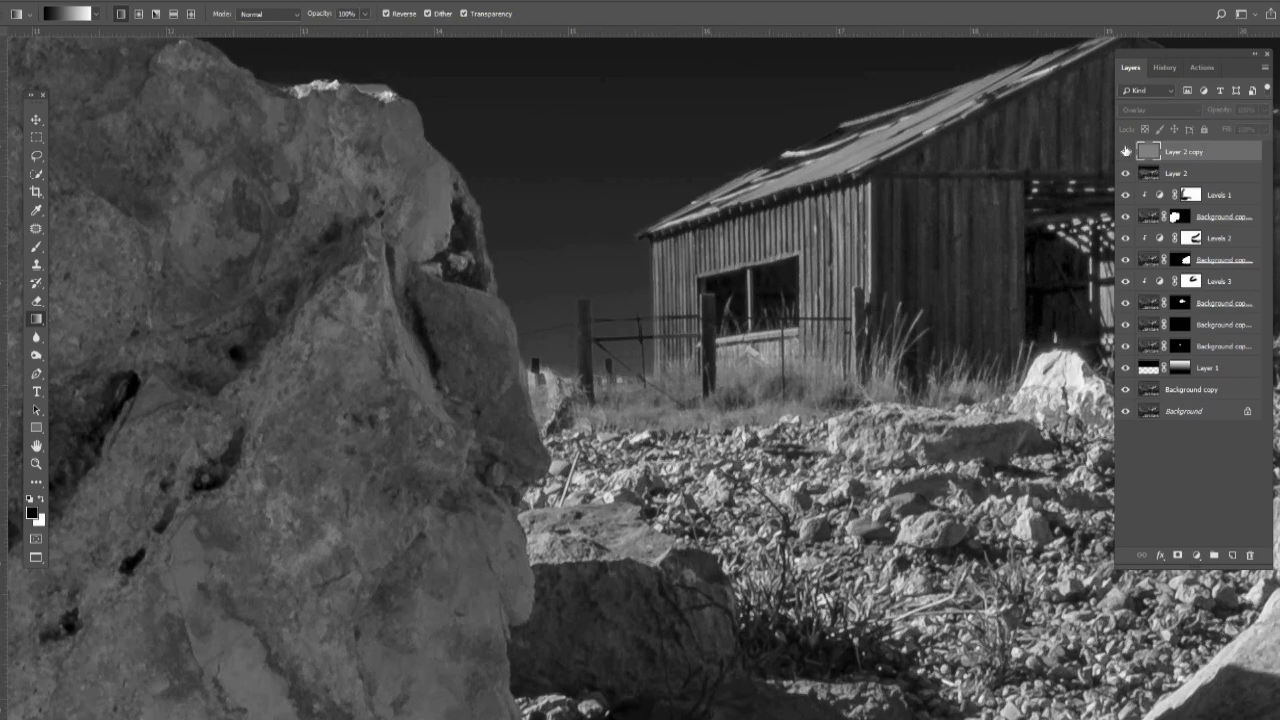
left_click(1126, 151)
left_click(1126, 149)
left_click(1126, 150)
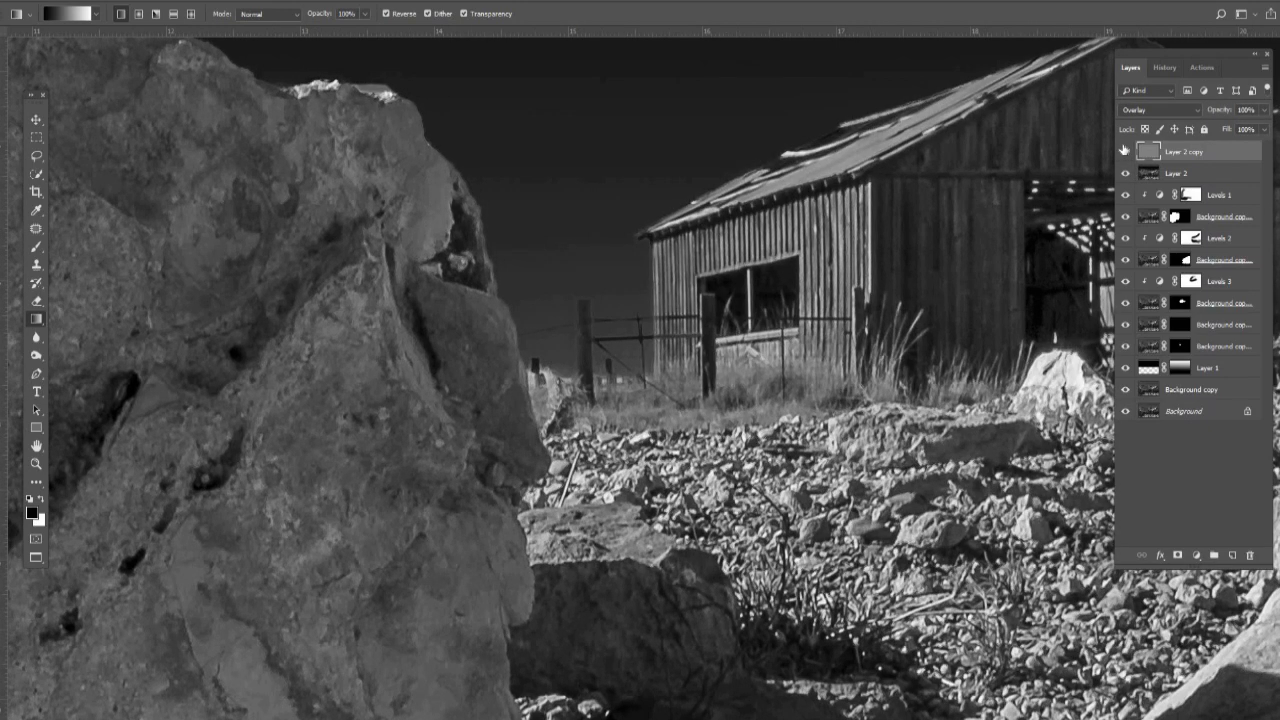
left_click(1126, 150)
left_click(1125, 150)
Merge the High Pass sharpening layer with the stamped layer directly beneath it
key("ctrl+minus")
key("ctrl+minus")
key("ctrl+minus")
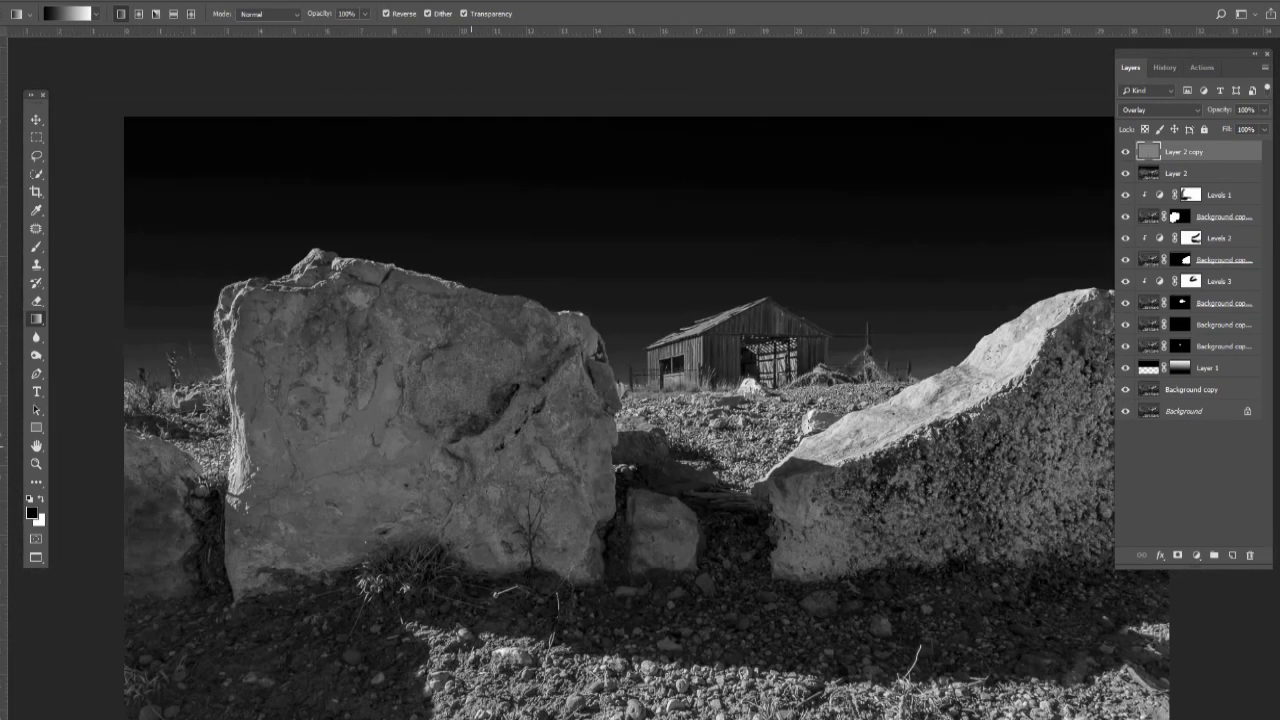
left_click_drag(697, 306, 644, 194)
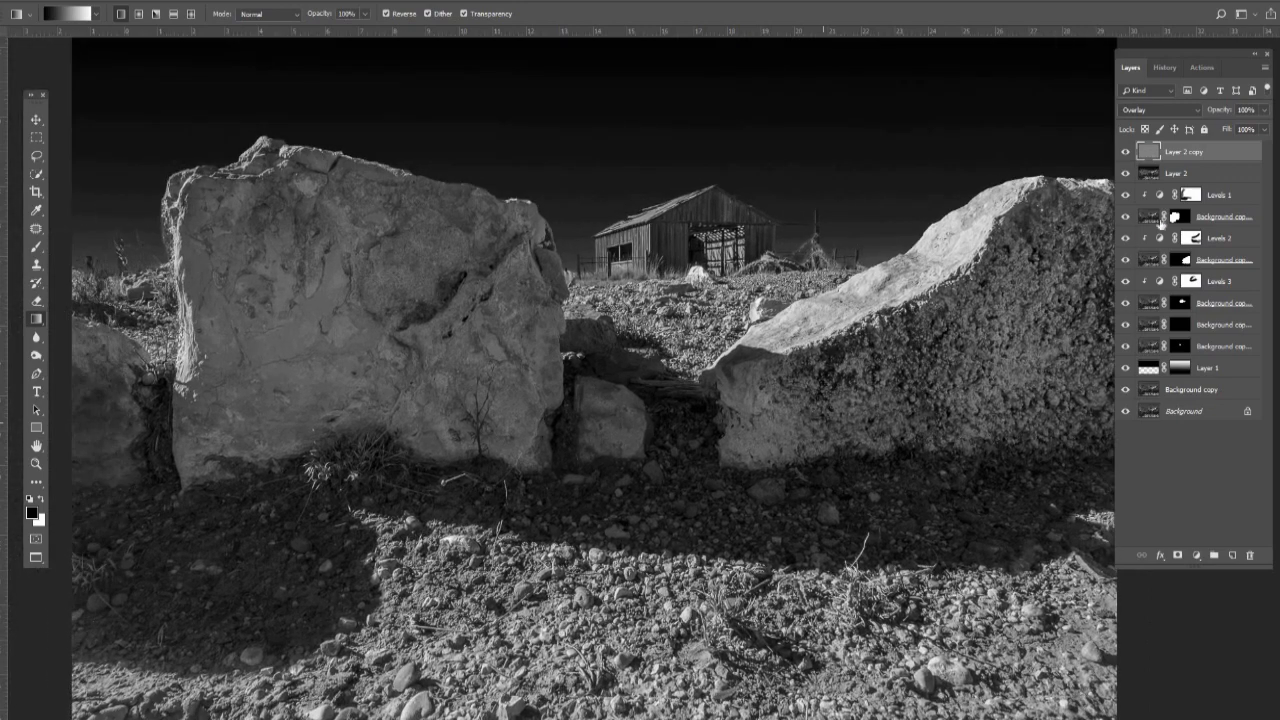
left_click(1218, 175, "shift")
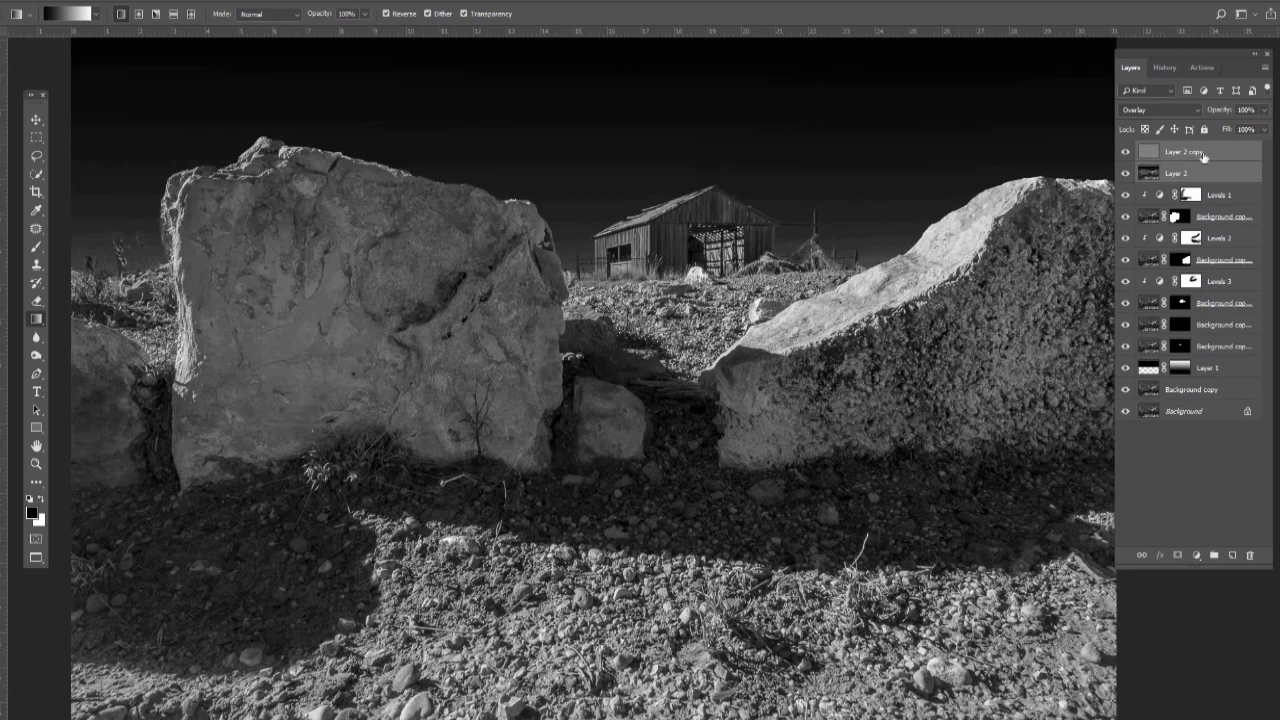
key("ctrl+e")
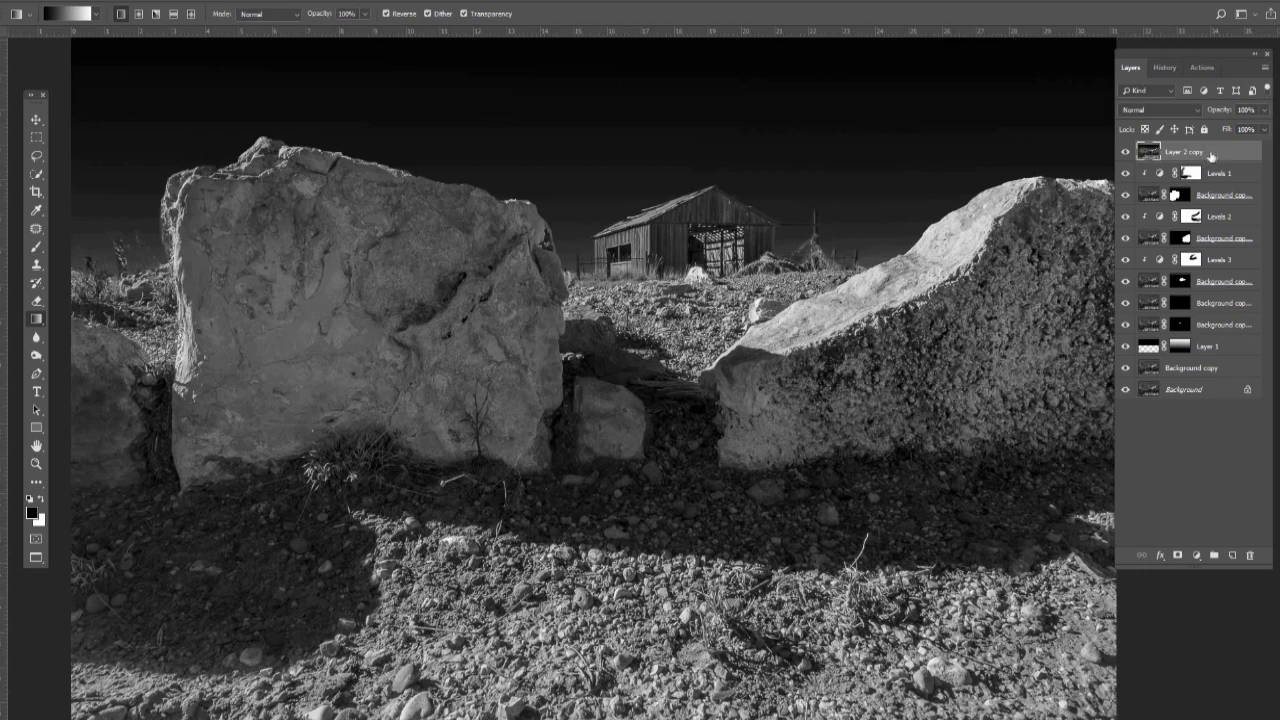
Add a Curves adjustment layer above the sharpened merged layer and move its settings clear of the photo's centre
left_click_drag(1226, 238, 1232, 555)
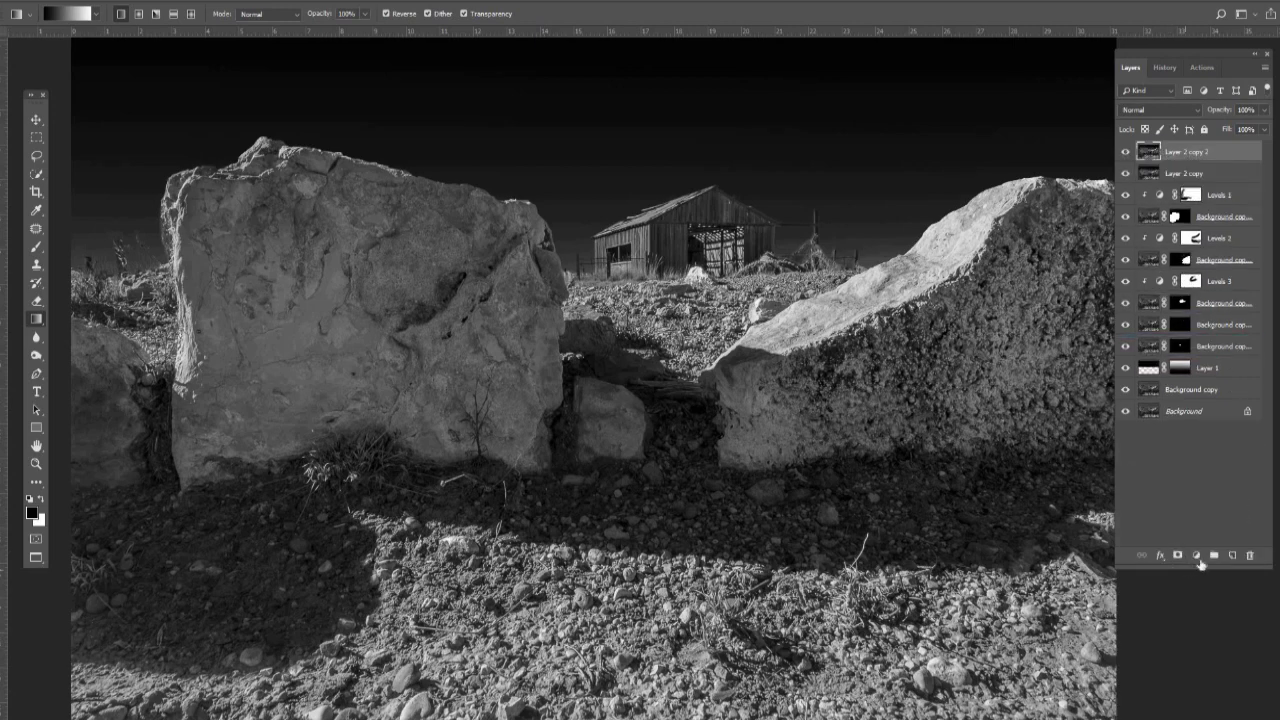
key("ctrl+z")
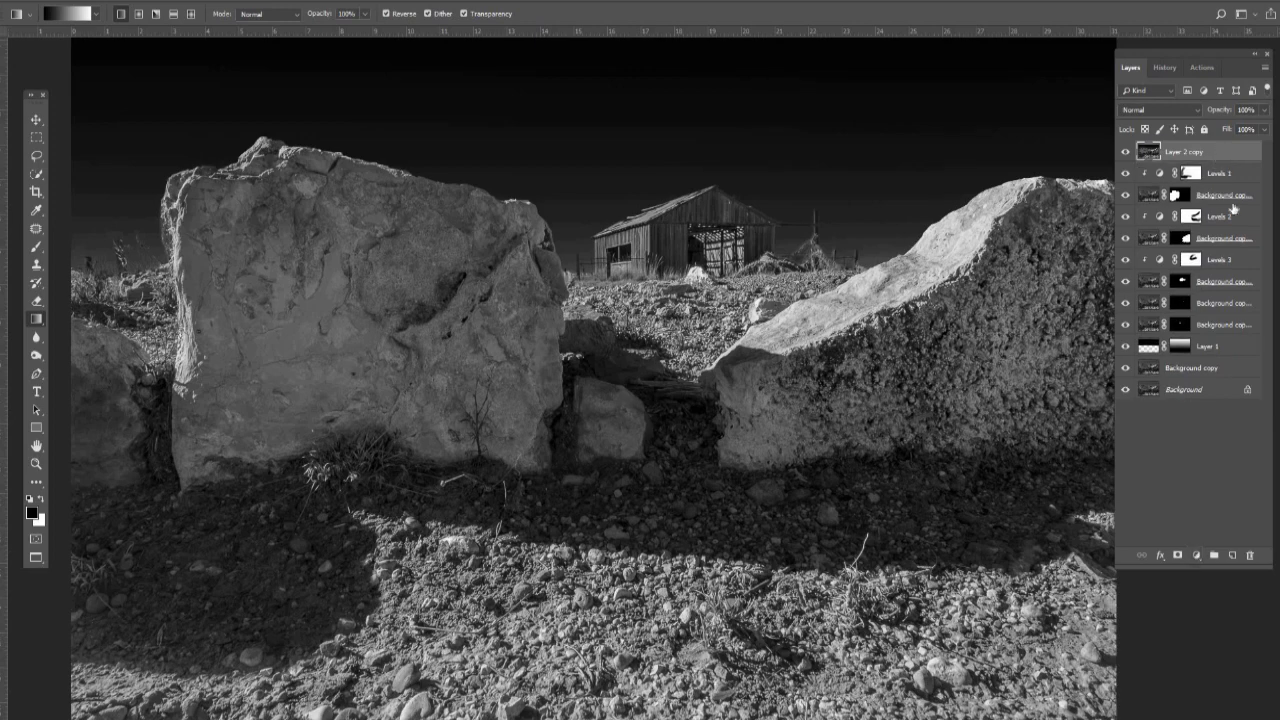
left_click(1198, 556)
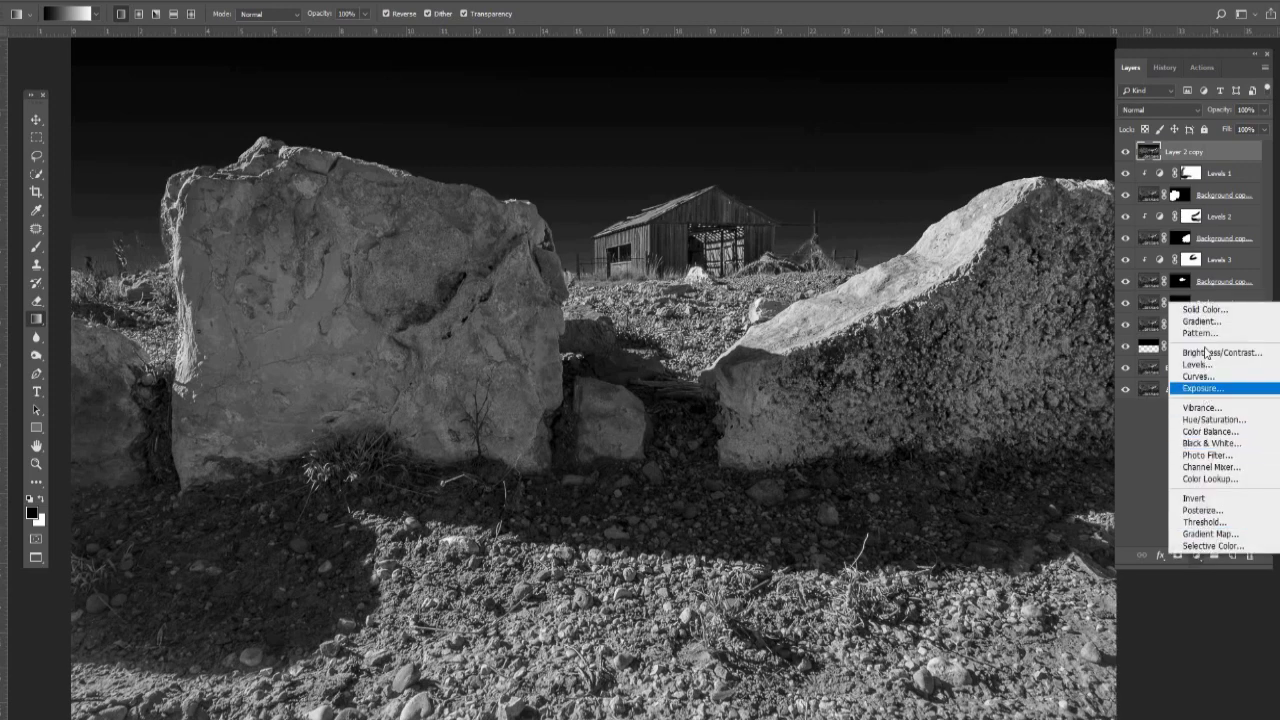
left_click(1198, 376)
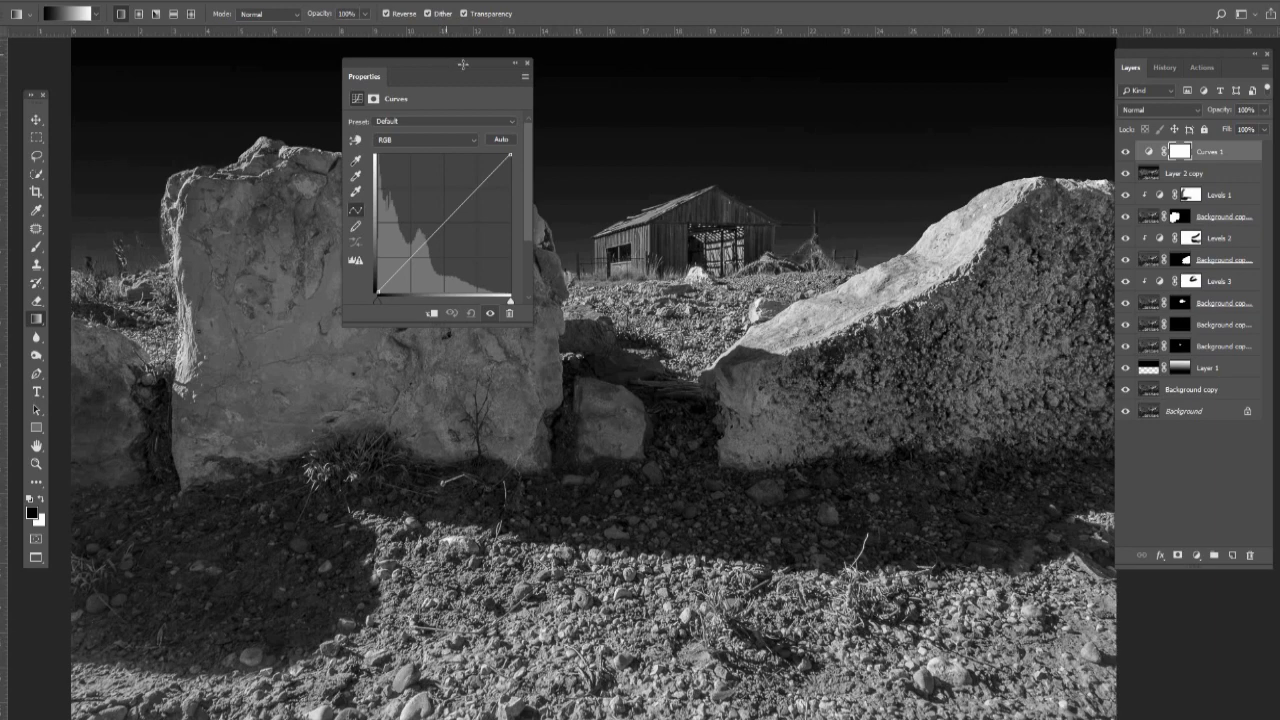
left_click_drag(463, 64, 461, 45)
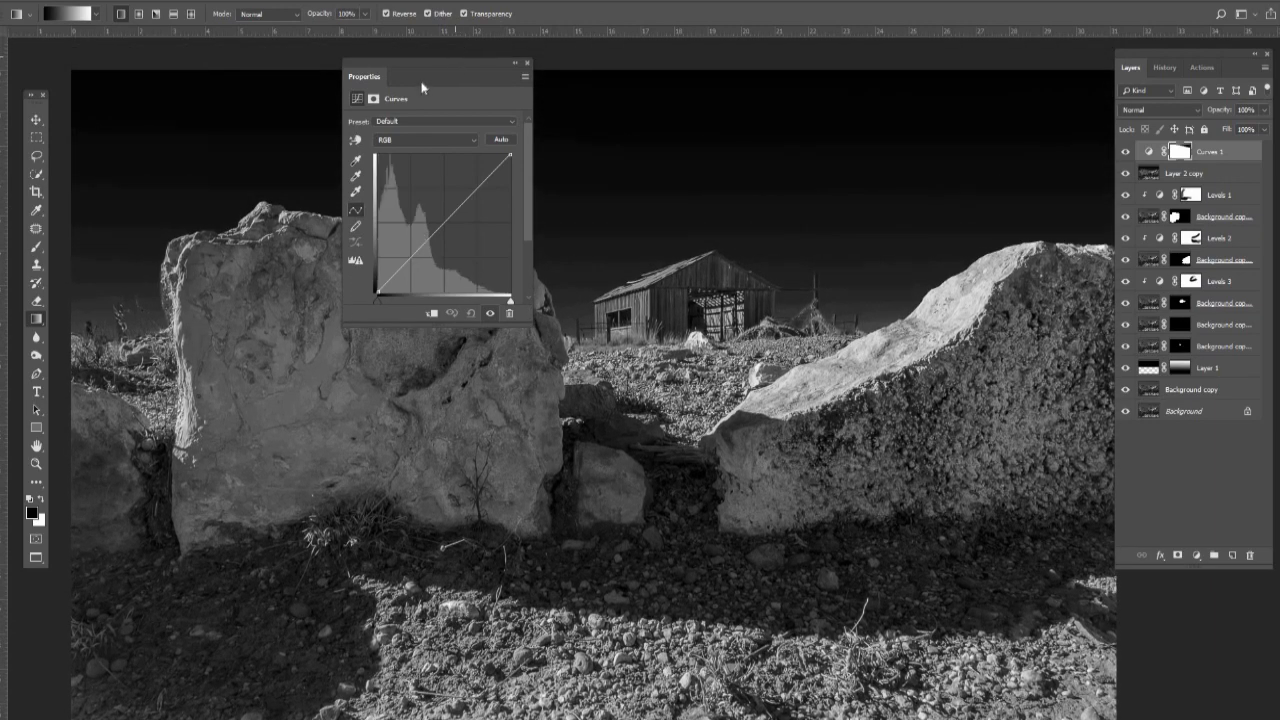
left_click_drag(421, 88, 236, 239)
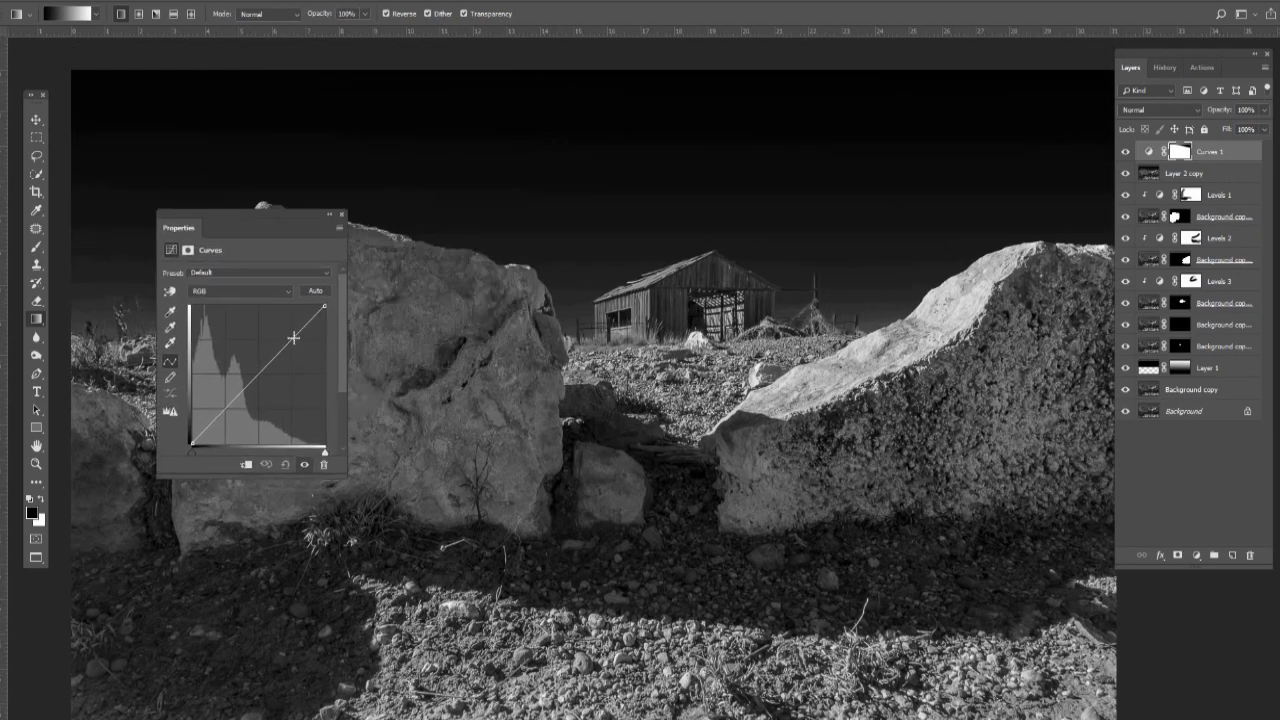
Shape the RGB curve into a subtle S by slightly raising a highlight point and lowering a shadow point
left_click_drag(293, 338, 292, 333)
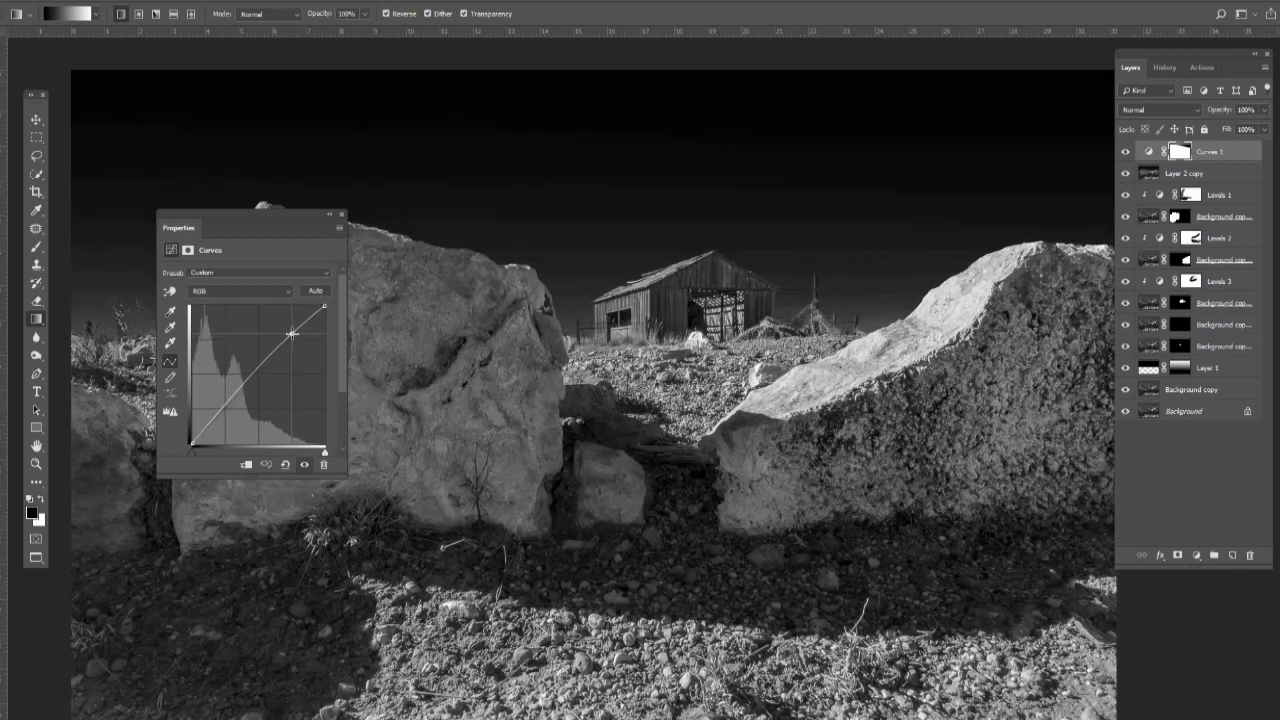
left_click_drag(225, 410, 225, 411)
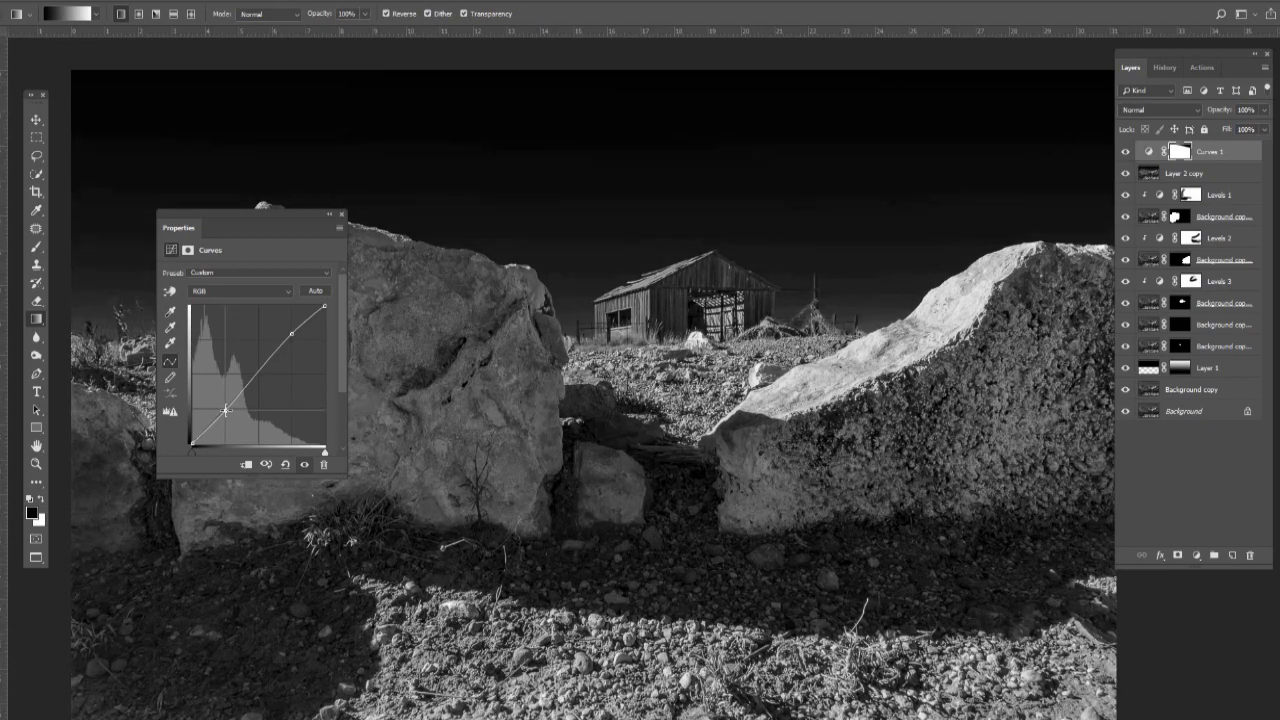
left_click(341, 214)
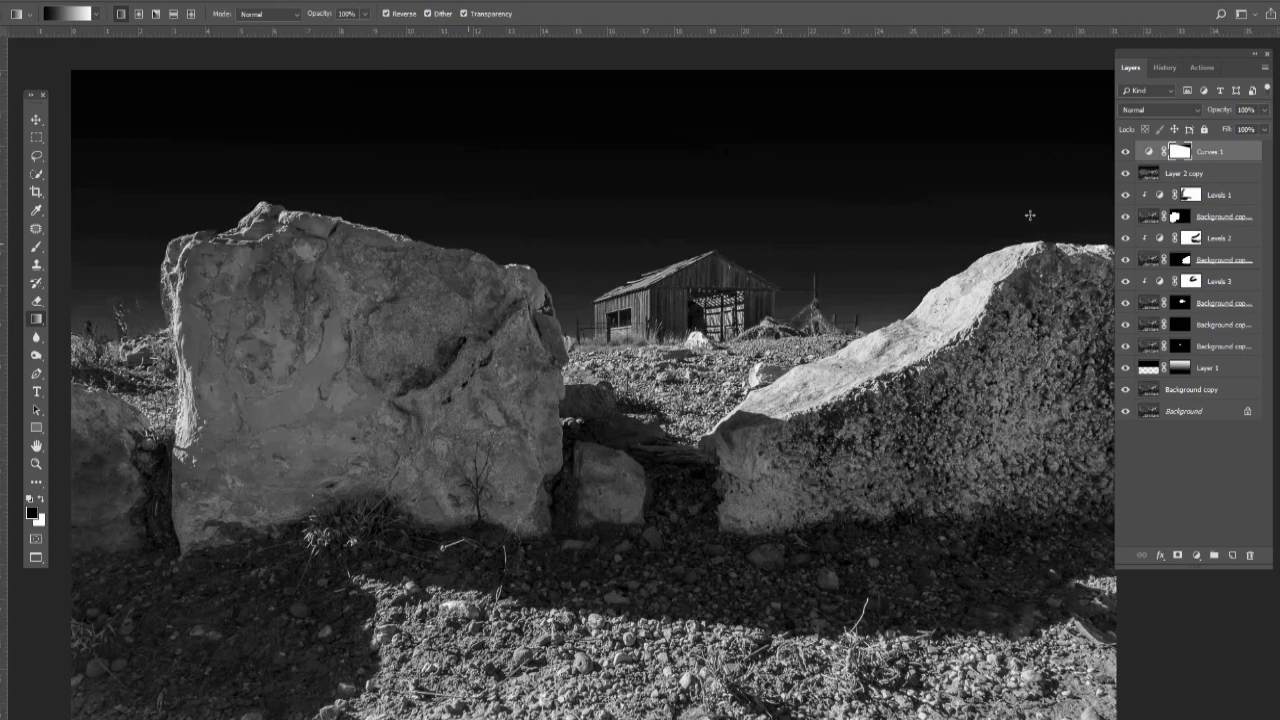
Compare the photo's contrast with the Curves adjustment layer hidden and shown, leaving the layer visible
left_click(1124, 151)
left_click(1124, 151)
left_click(1124, 151)
left_click(1124, 151)
left_click(1124, 151)
left_click(1125, 152)
left_click(1126, 154)
left_click(1126, 154)
left_click(1126, 154)
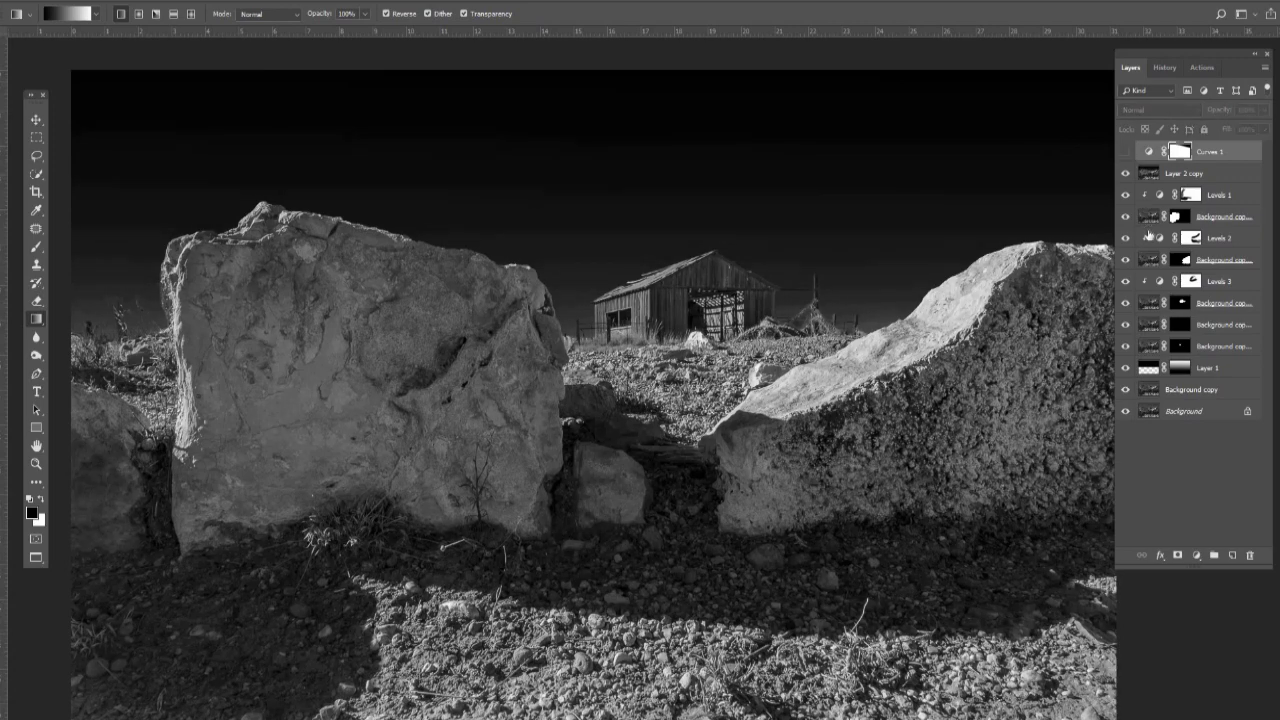
left_click(1126, 153)
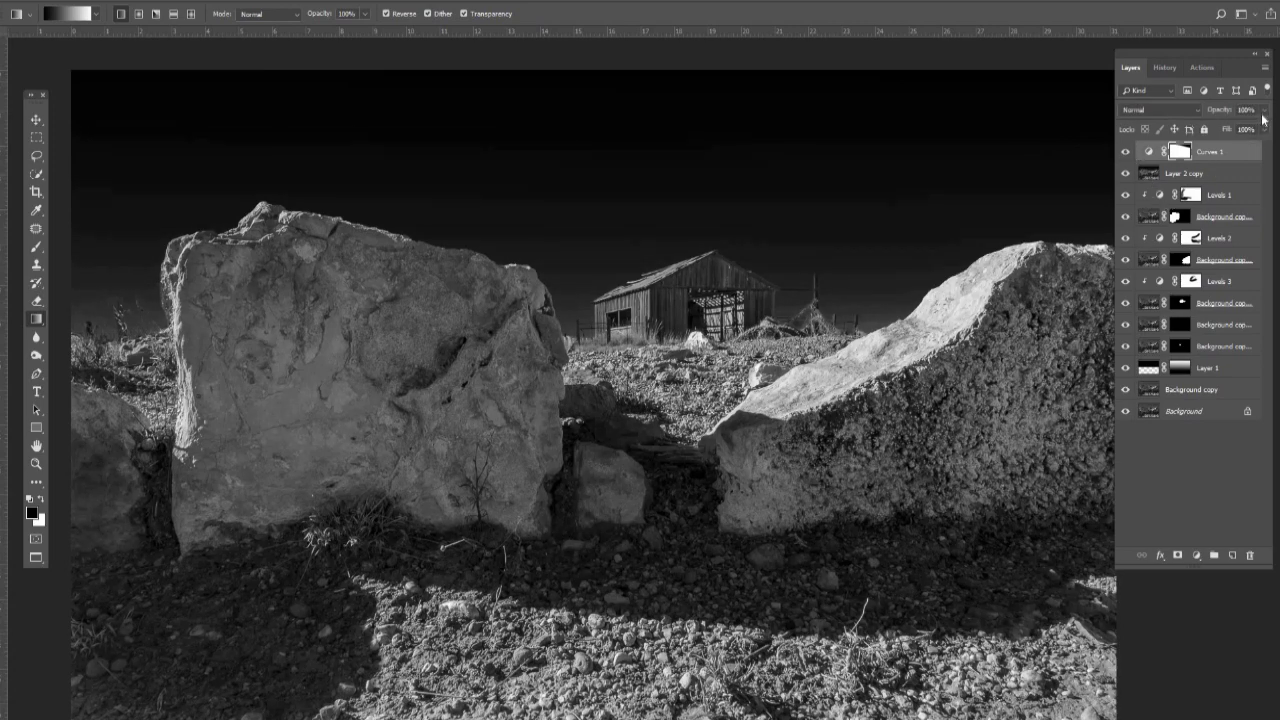
left_click(1262, 130)
left_click(818, 550)
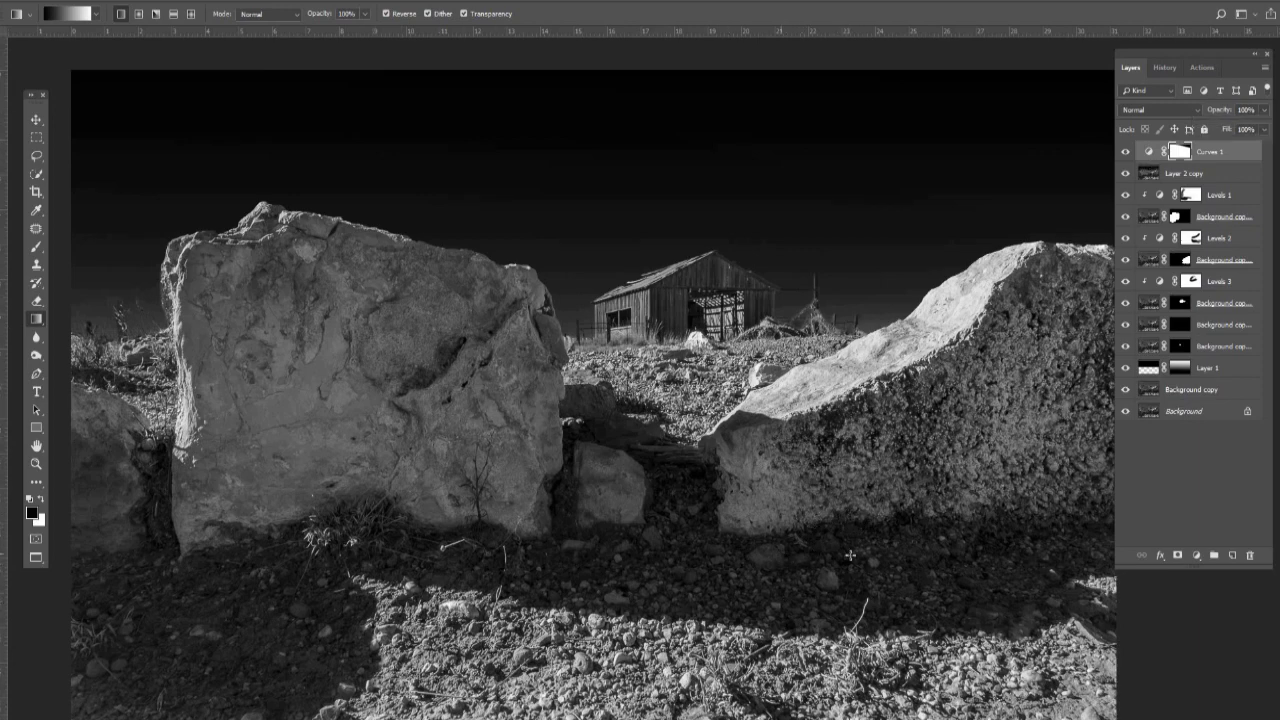